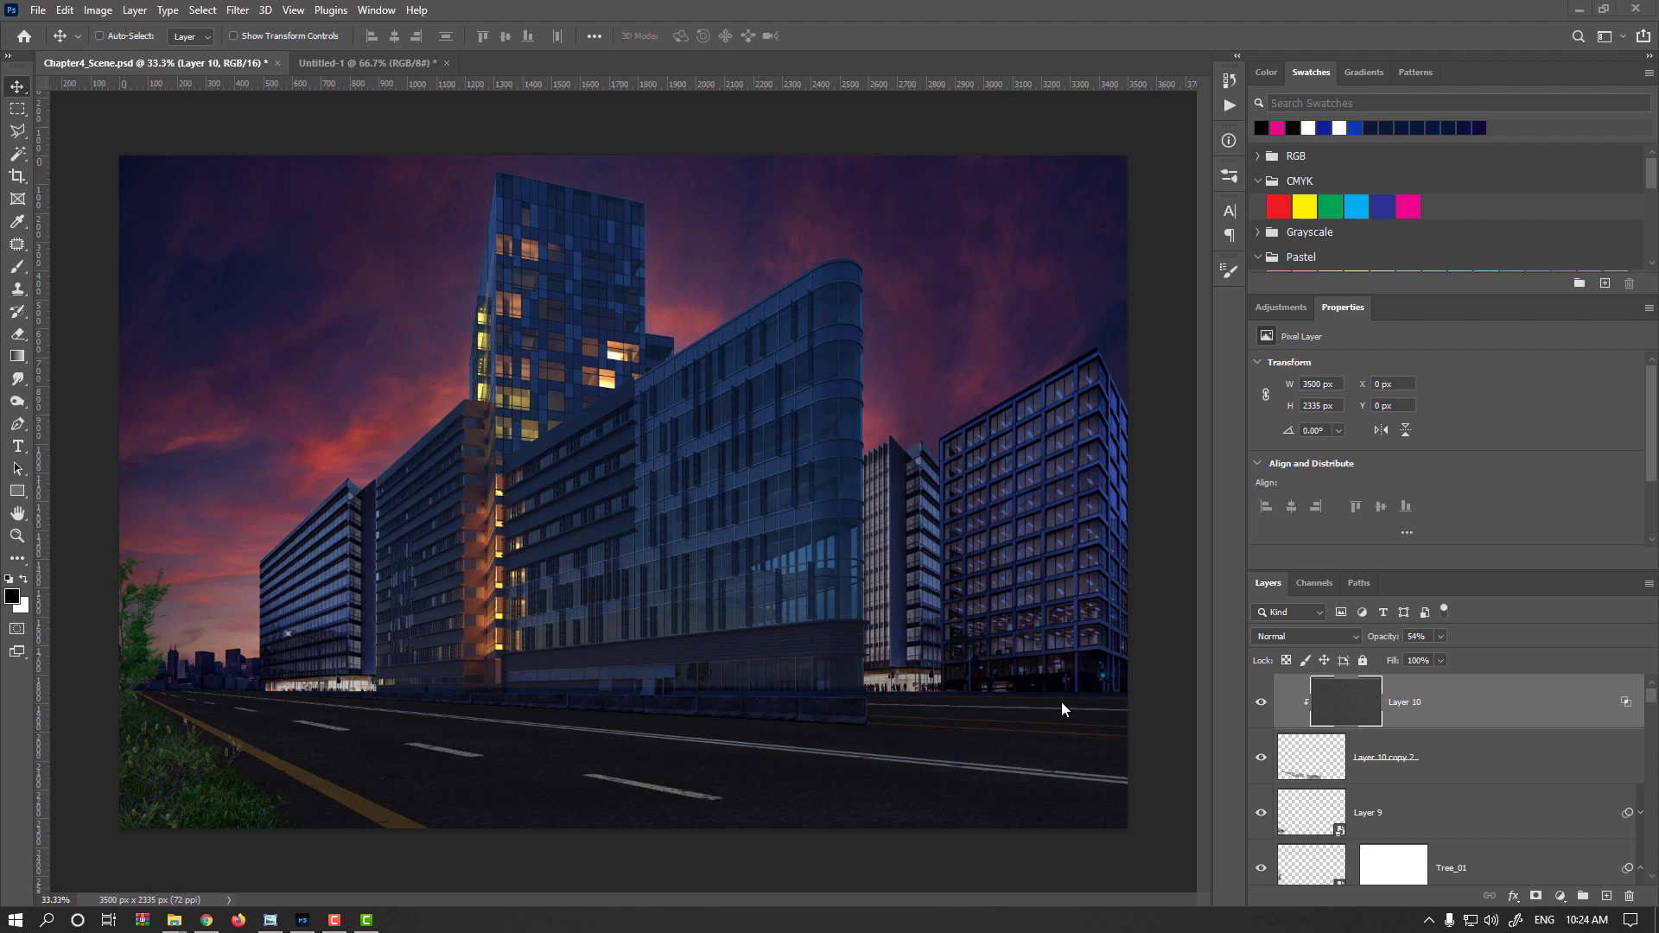
Draw a thin rectangle shape about 912 by 18 px along the street edge beneath the right-hand buildings
scroll(1063, 707, "up", 2)
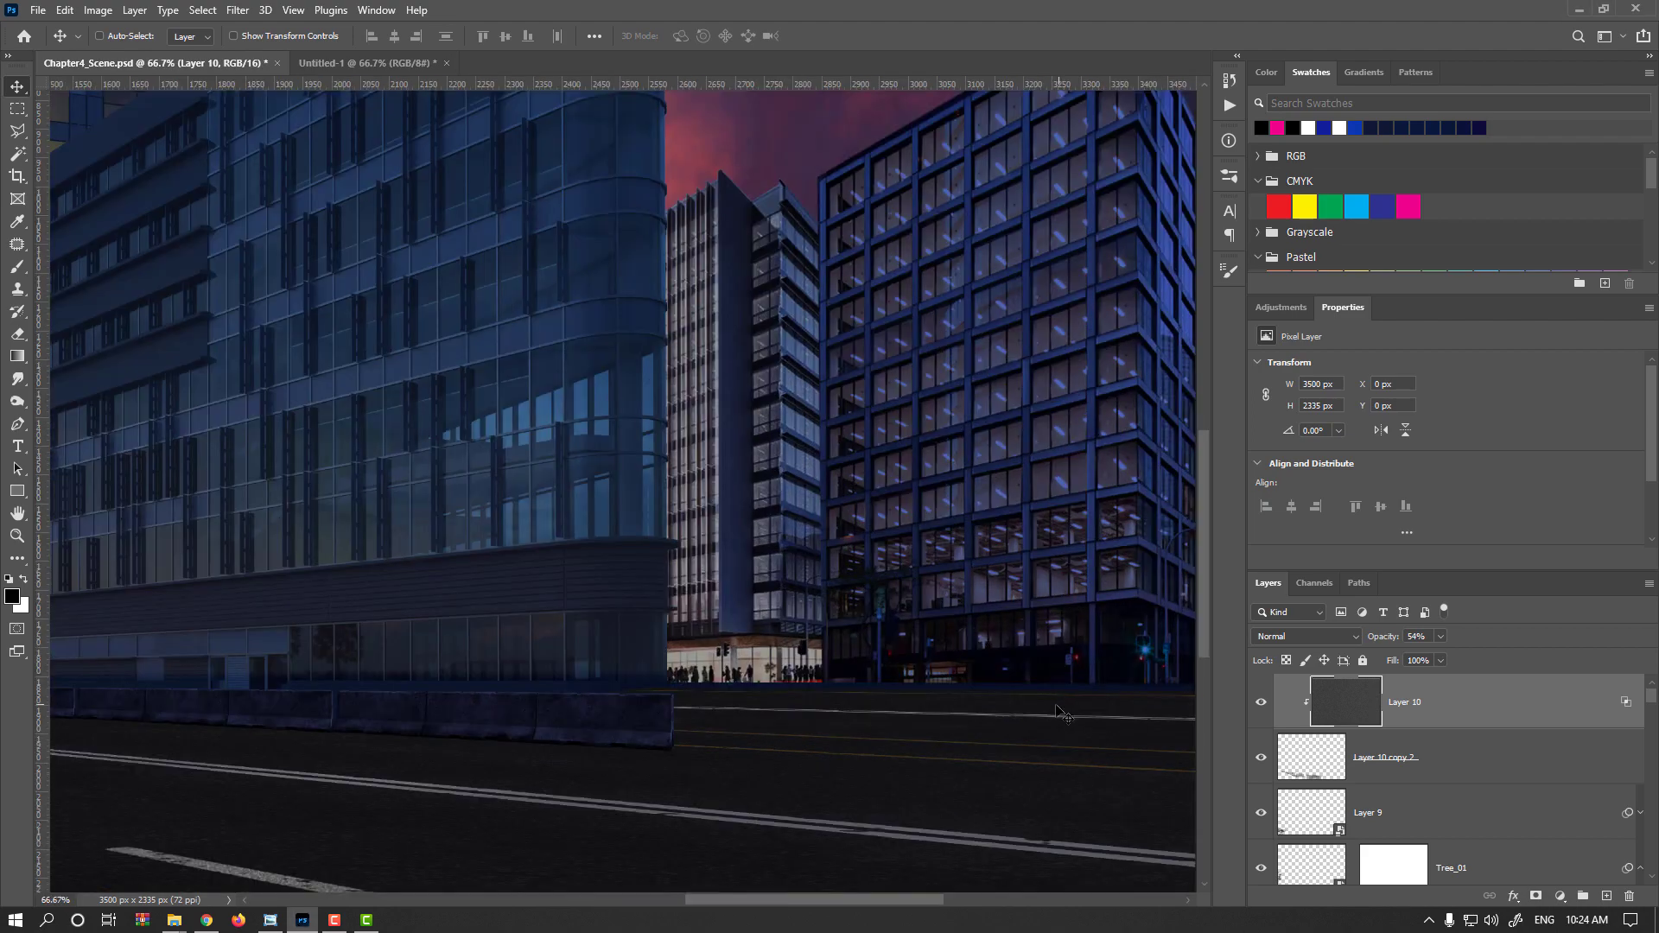
scroll(1063, 713, "right", 5)
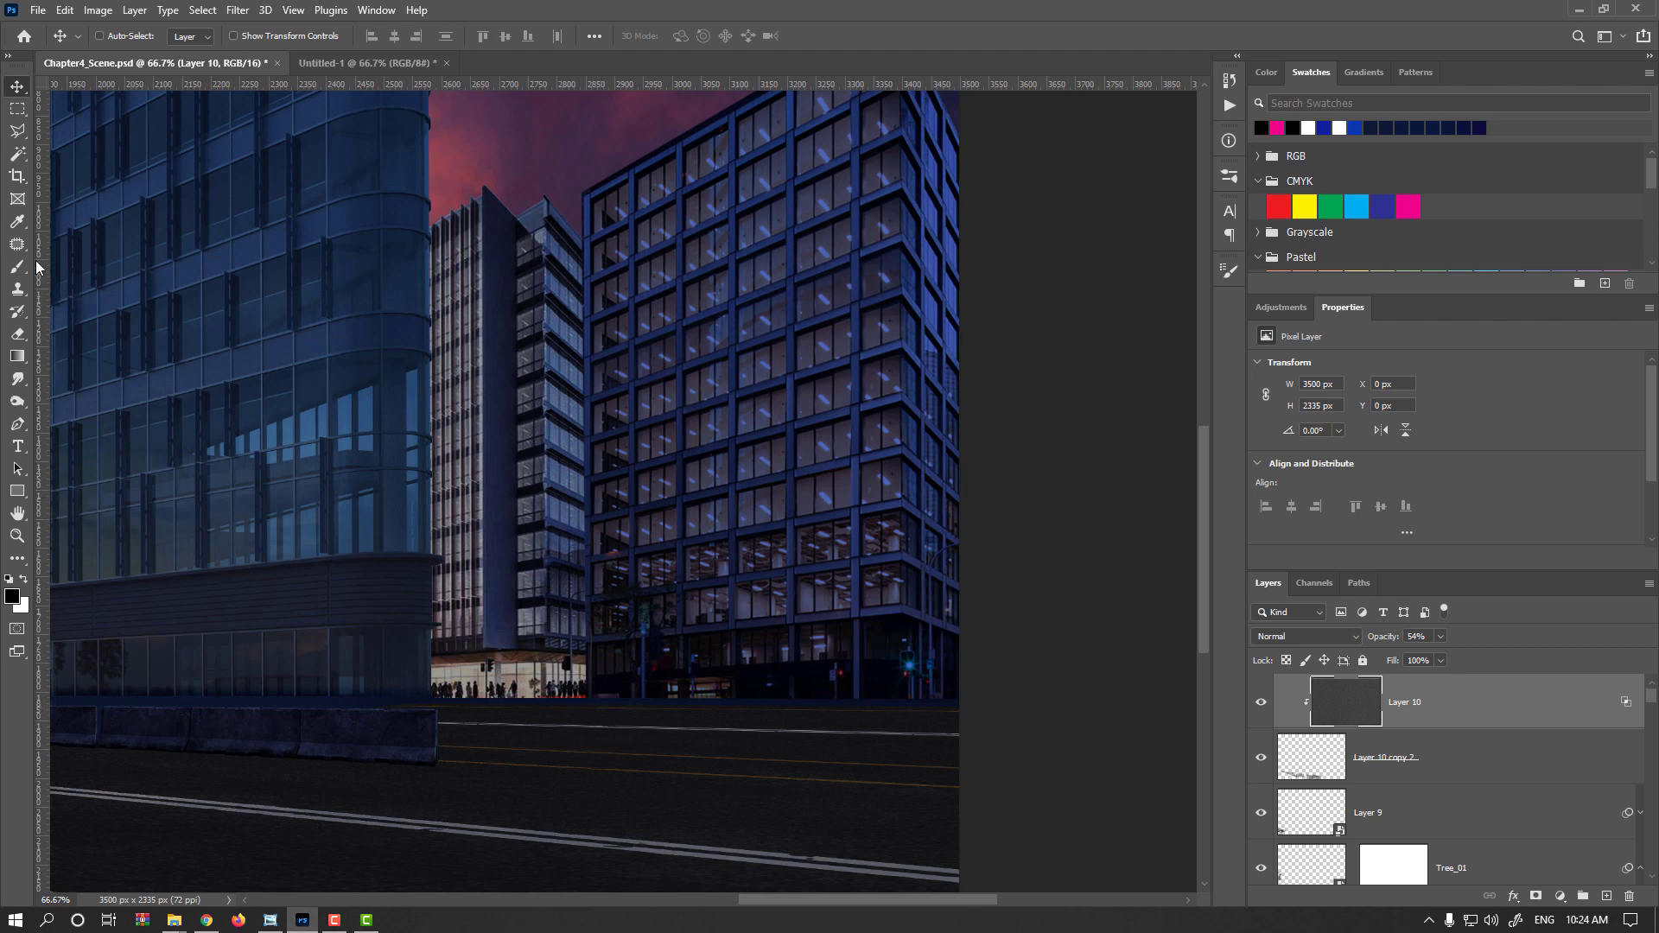
left_click(18, 492)
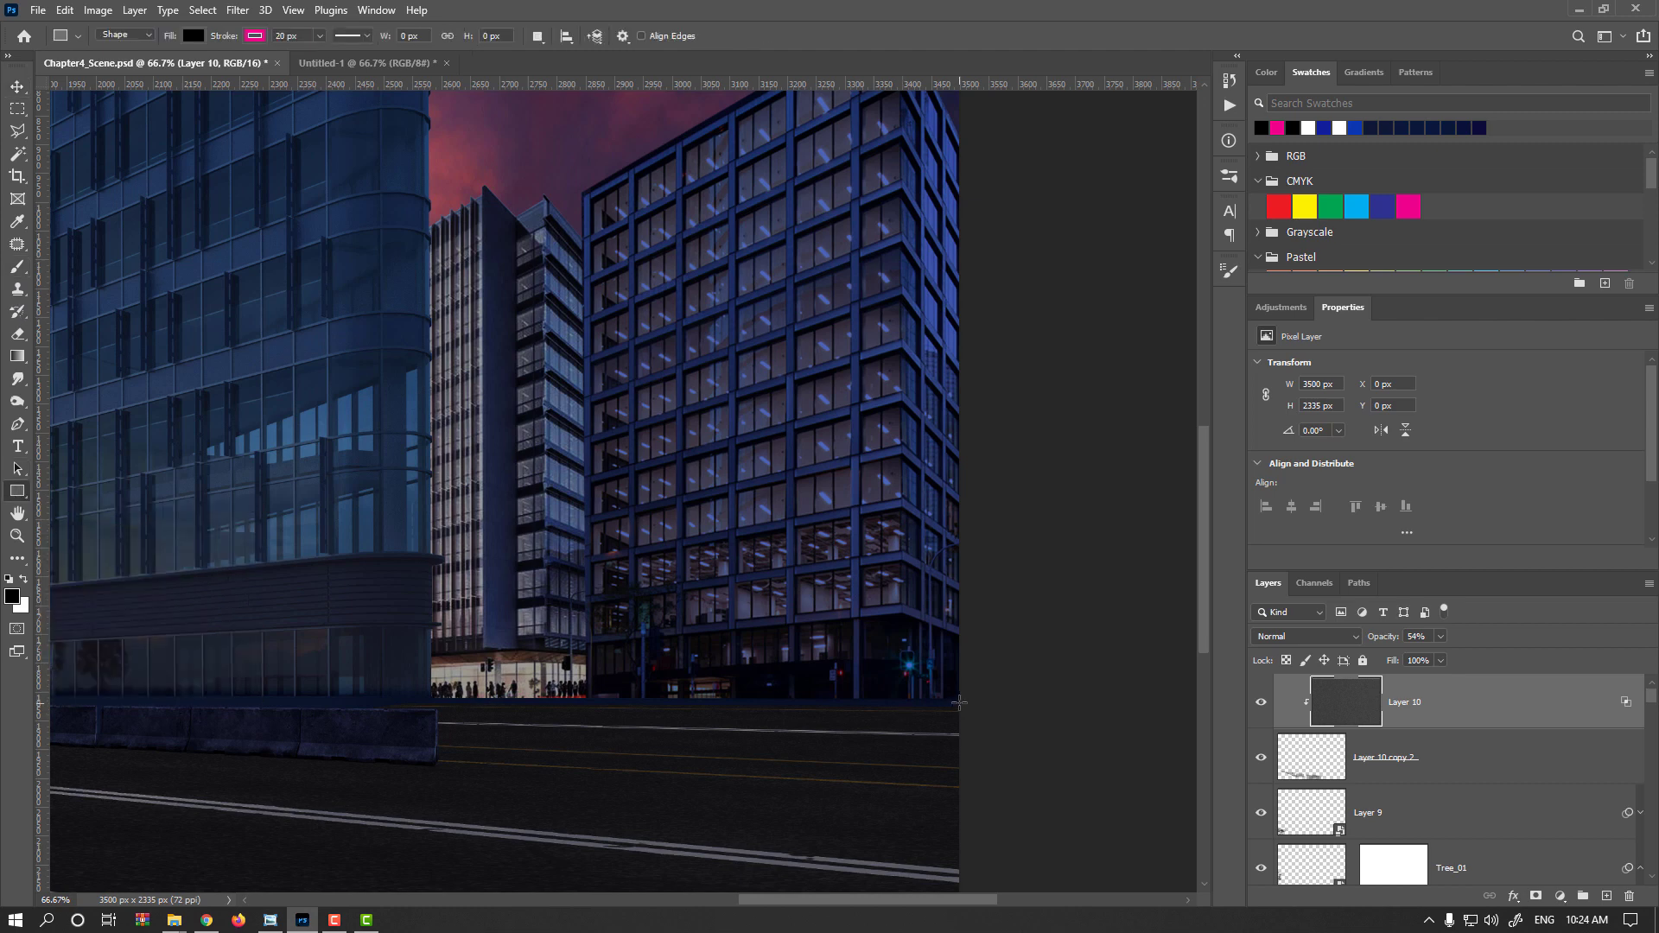
left_click_drag(930, 700, 434, 707)
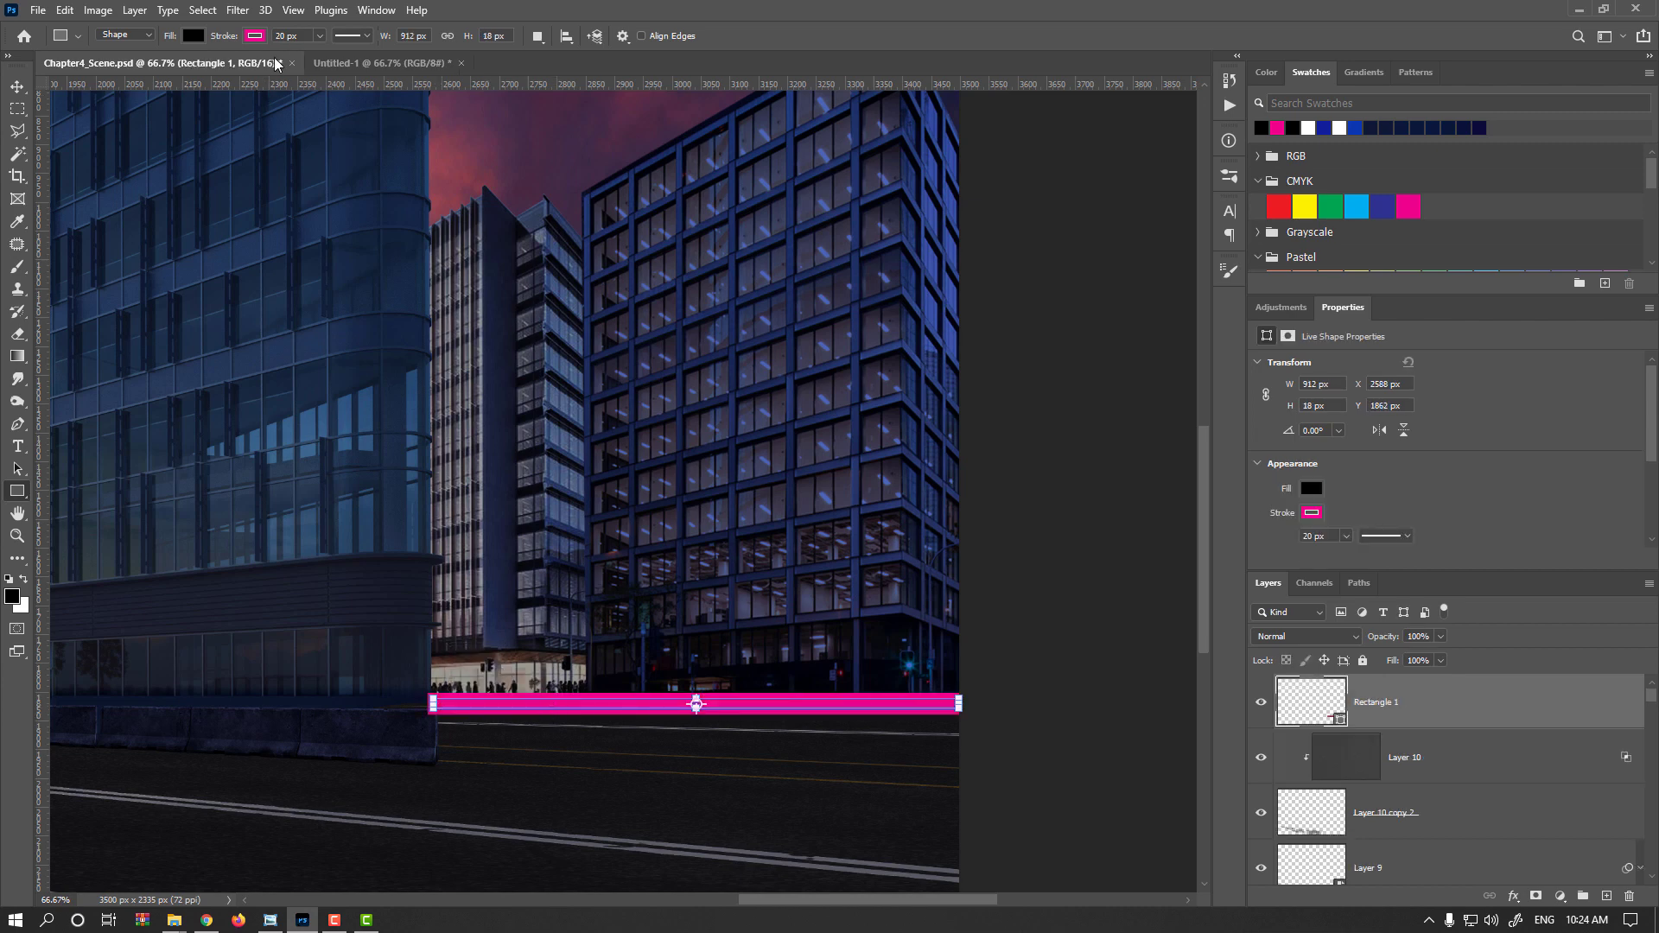
Remove the rectangle's stroke and set its fill to white
left_click(255, 36)
left_click(157, 73)
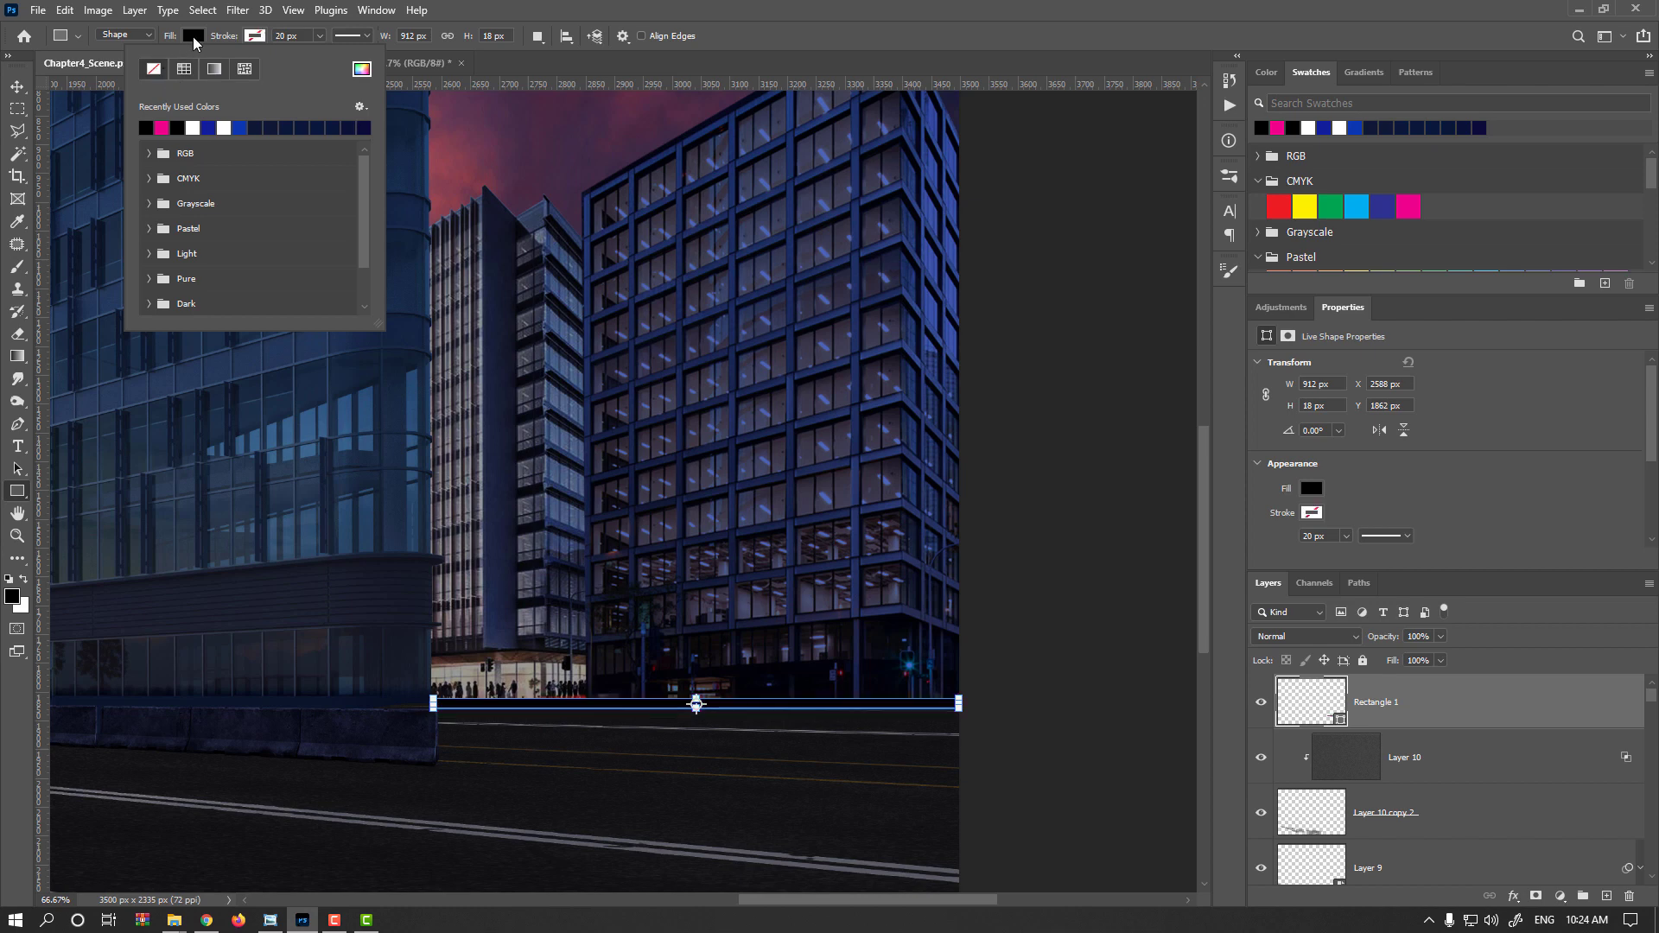
left_click(131, 128)
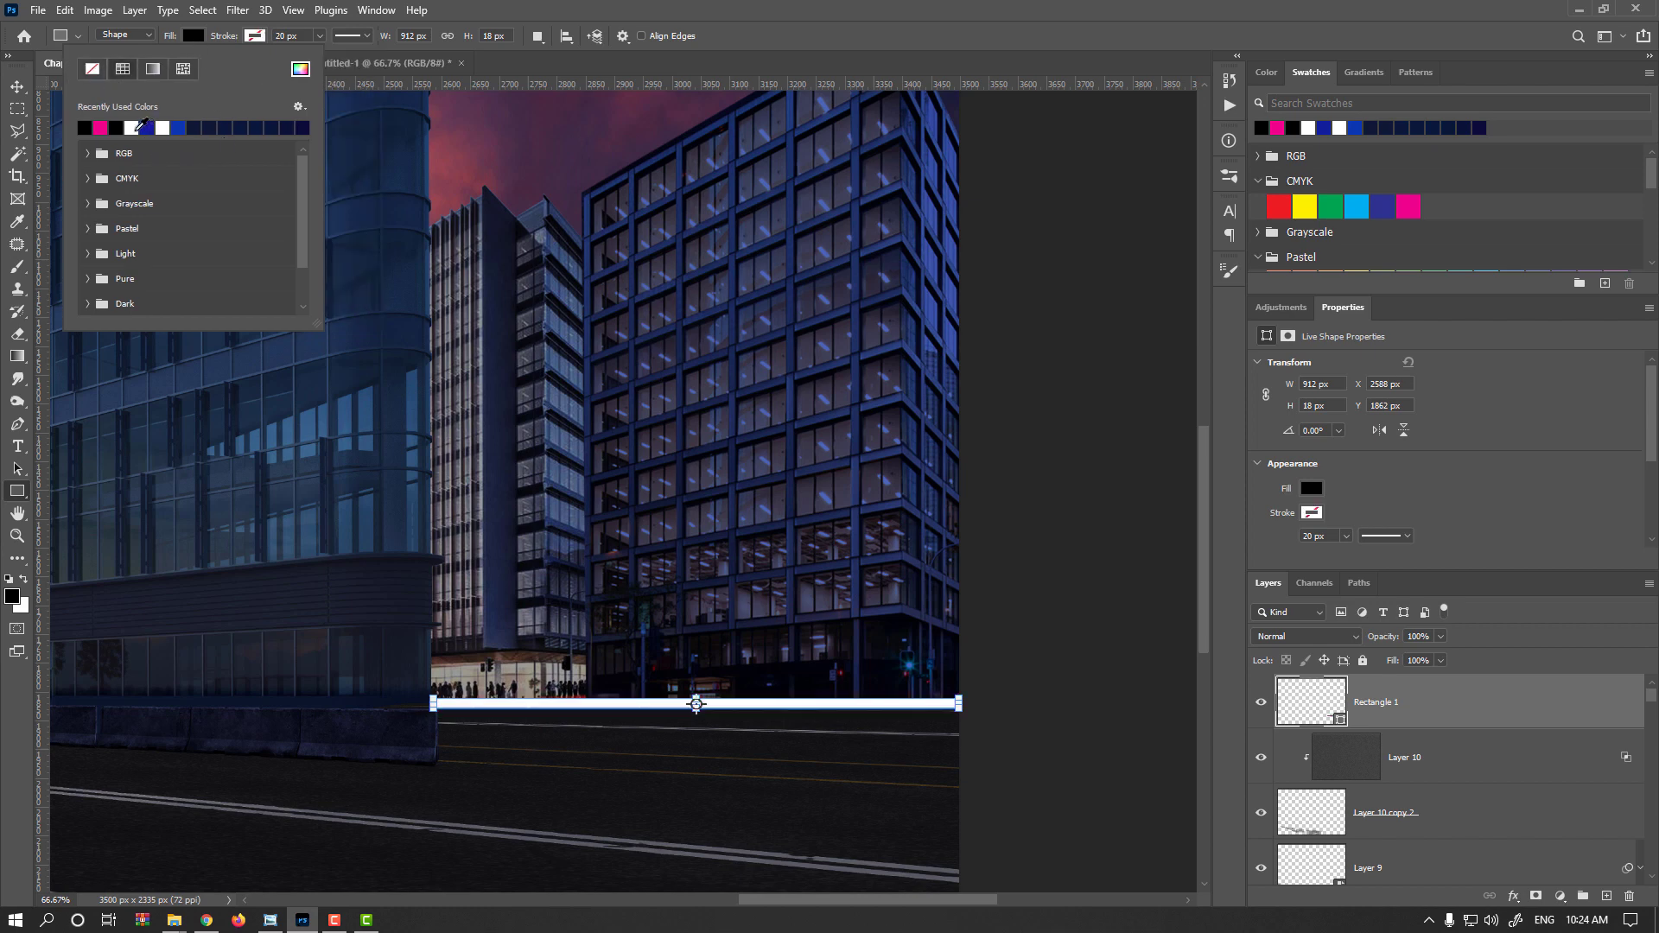
left_click(17, 86)
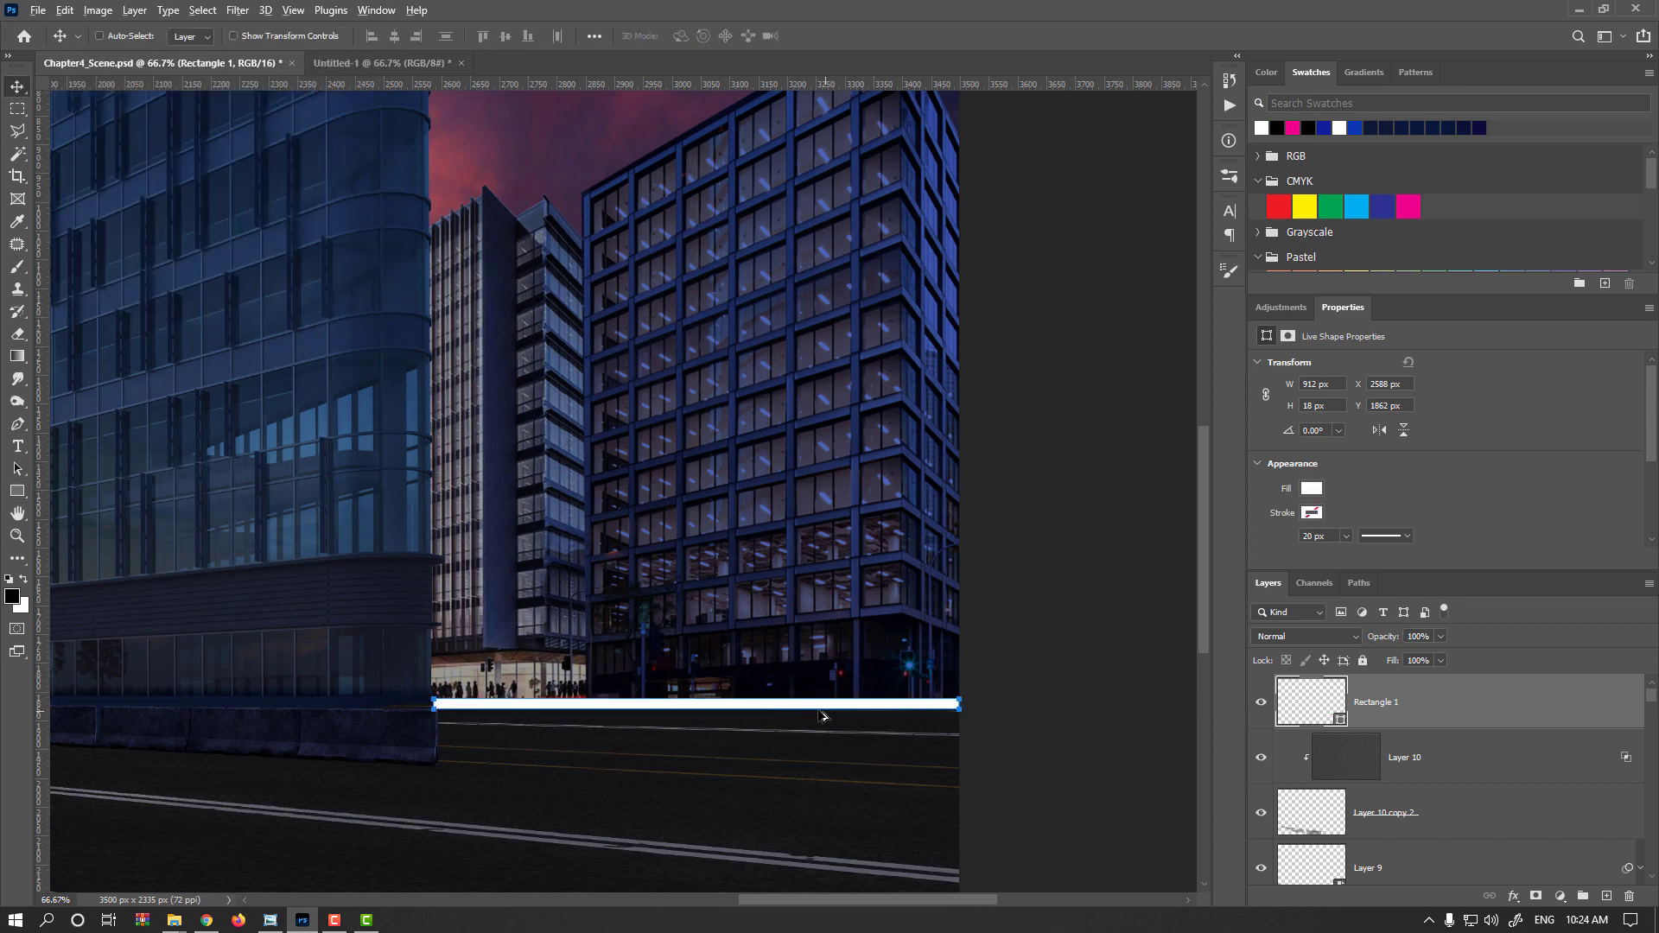
Rasterize the rectangle layer
scroll(819, 713, "up", 3)
scroll(840, 710, "down", 2)
scroll(809, 697, "up", 1)
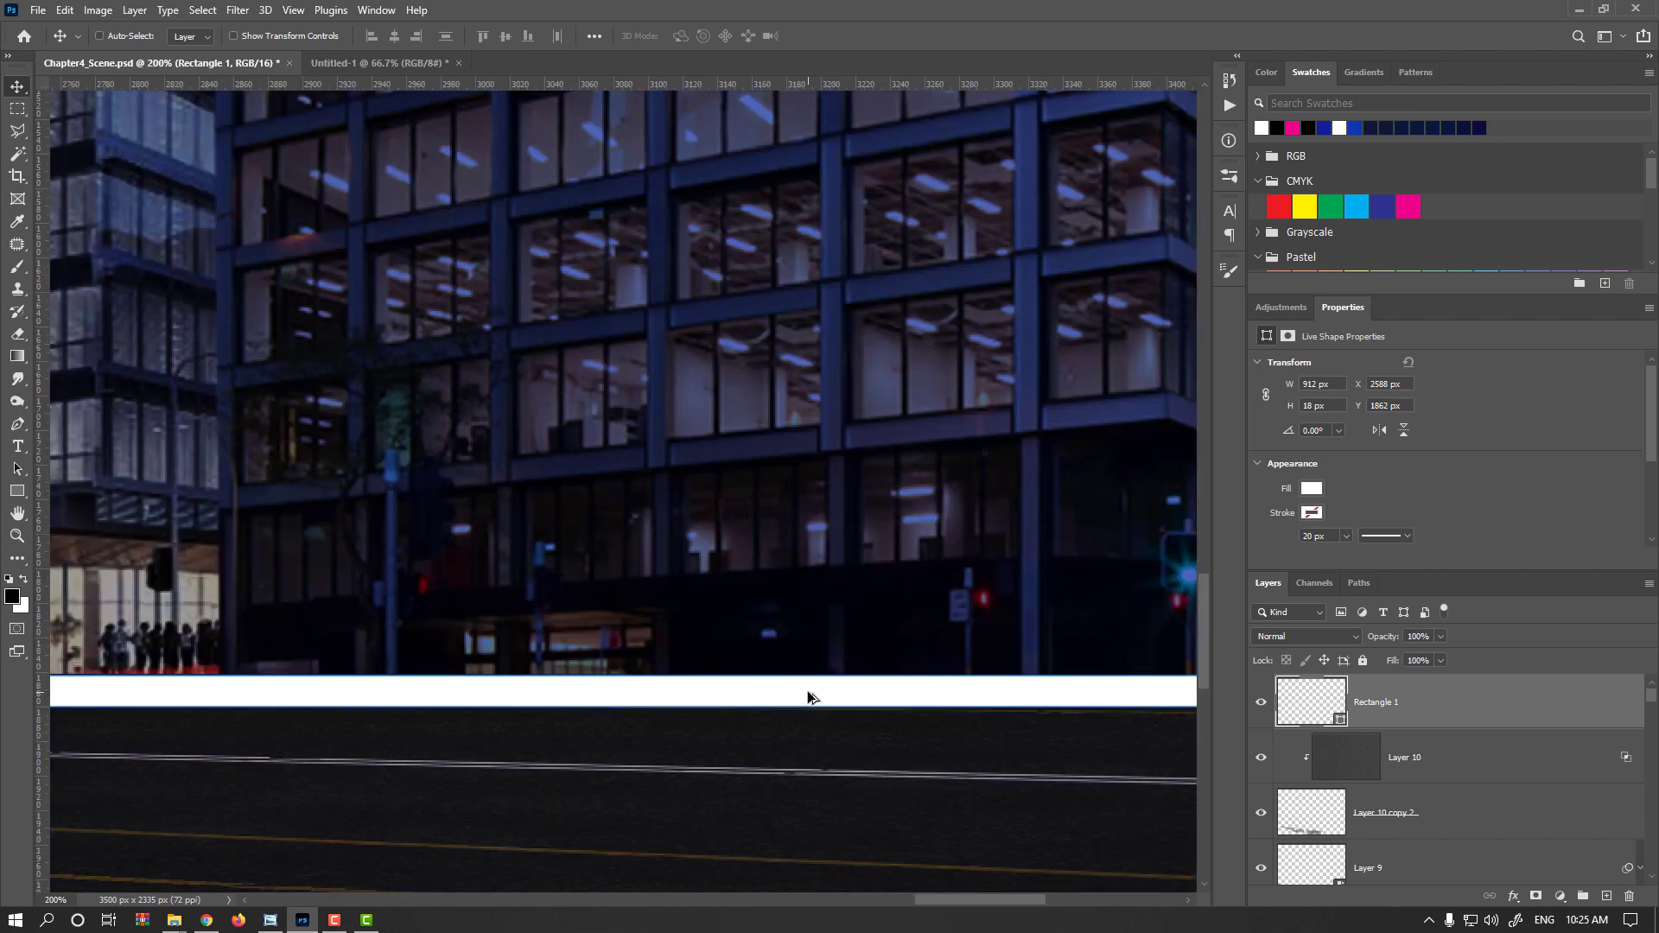
scroll(808, 696, "down", 1)
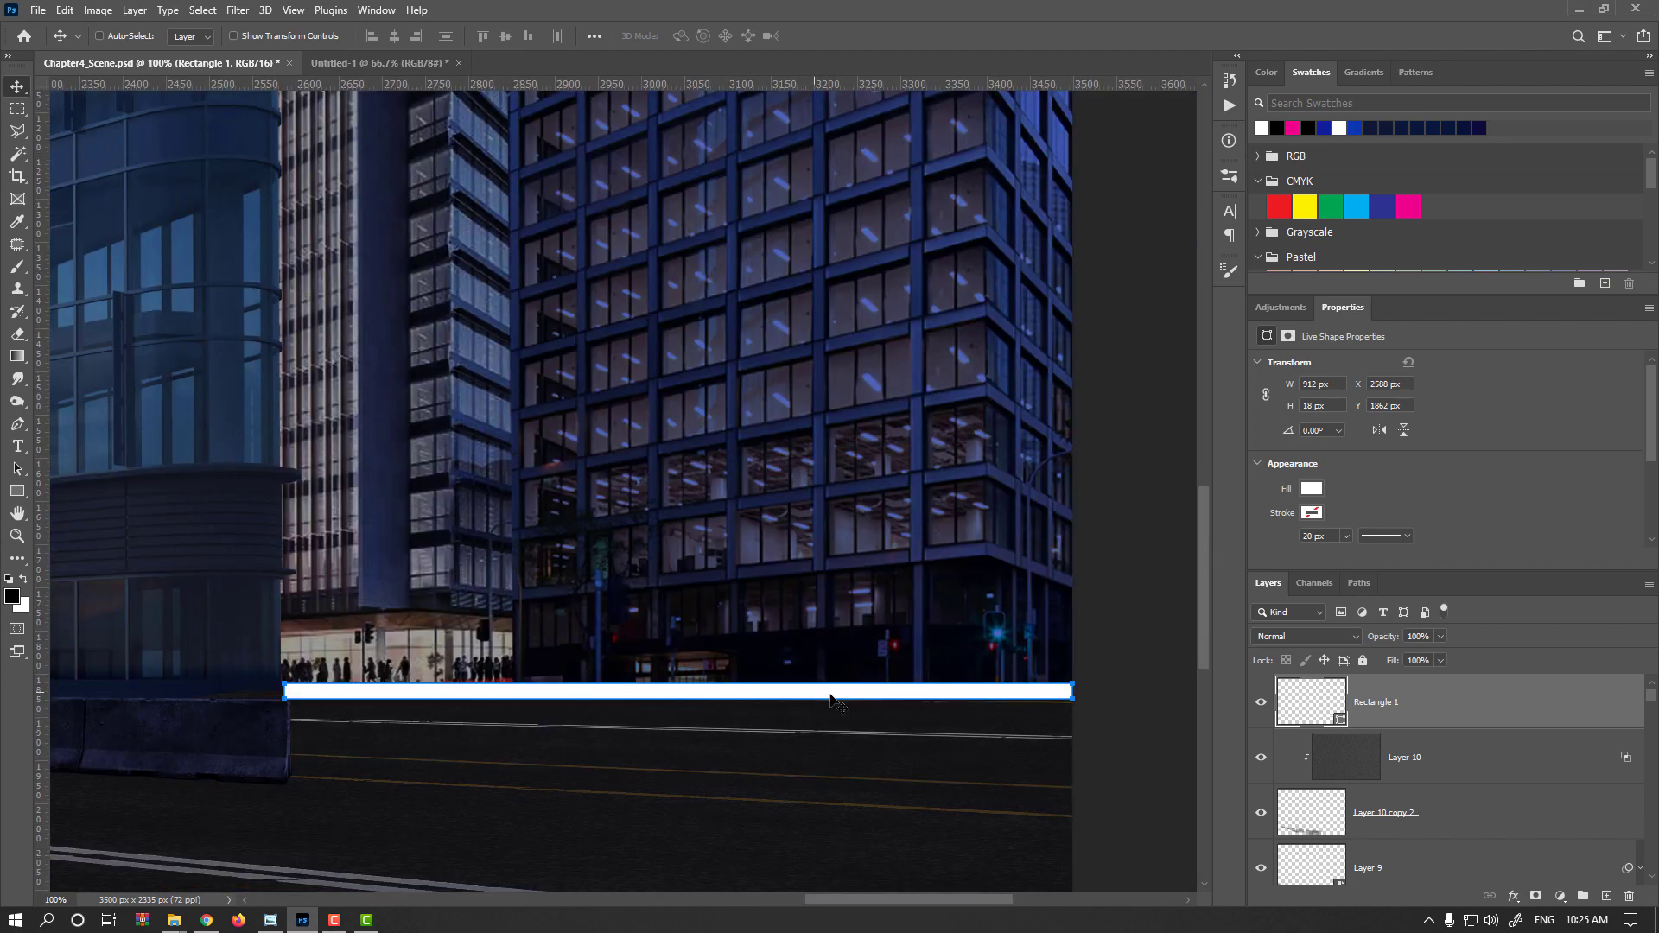
right_click(1411, 715)
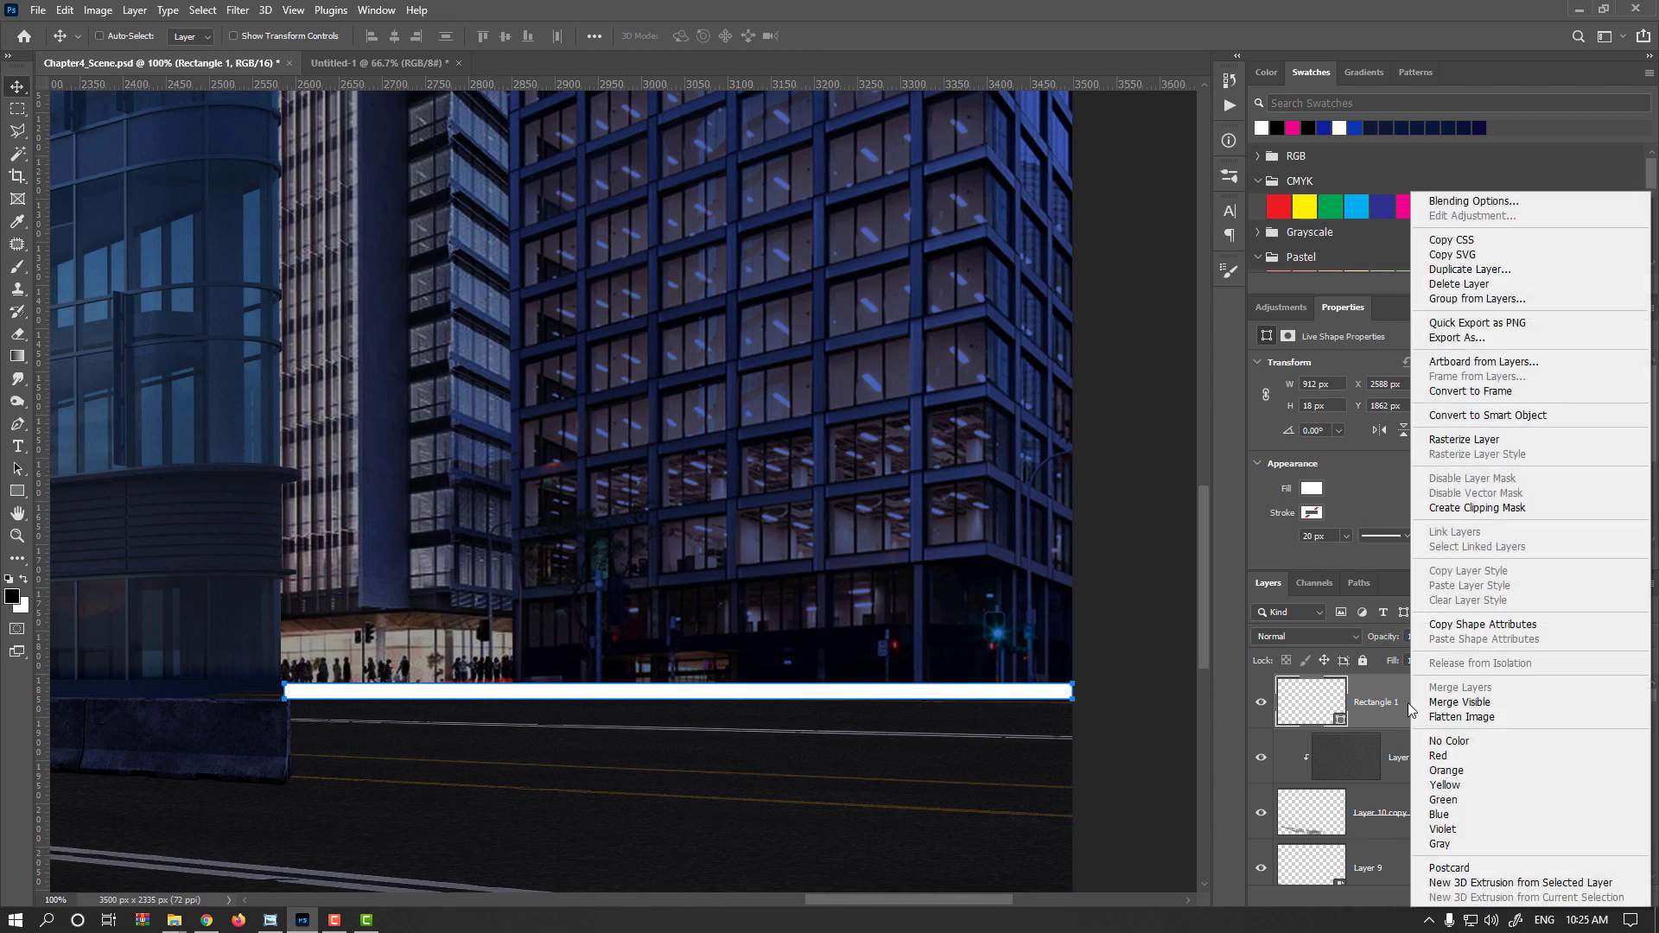
left_click(1442, 444)
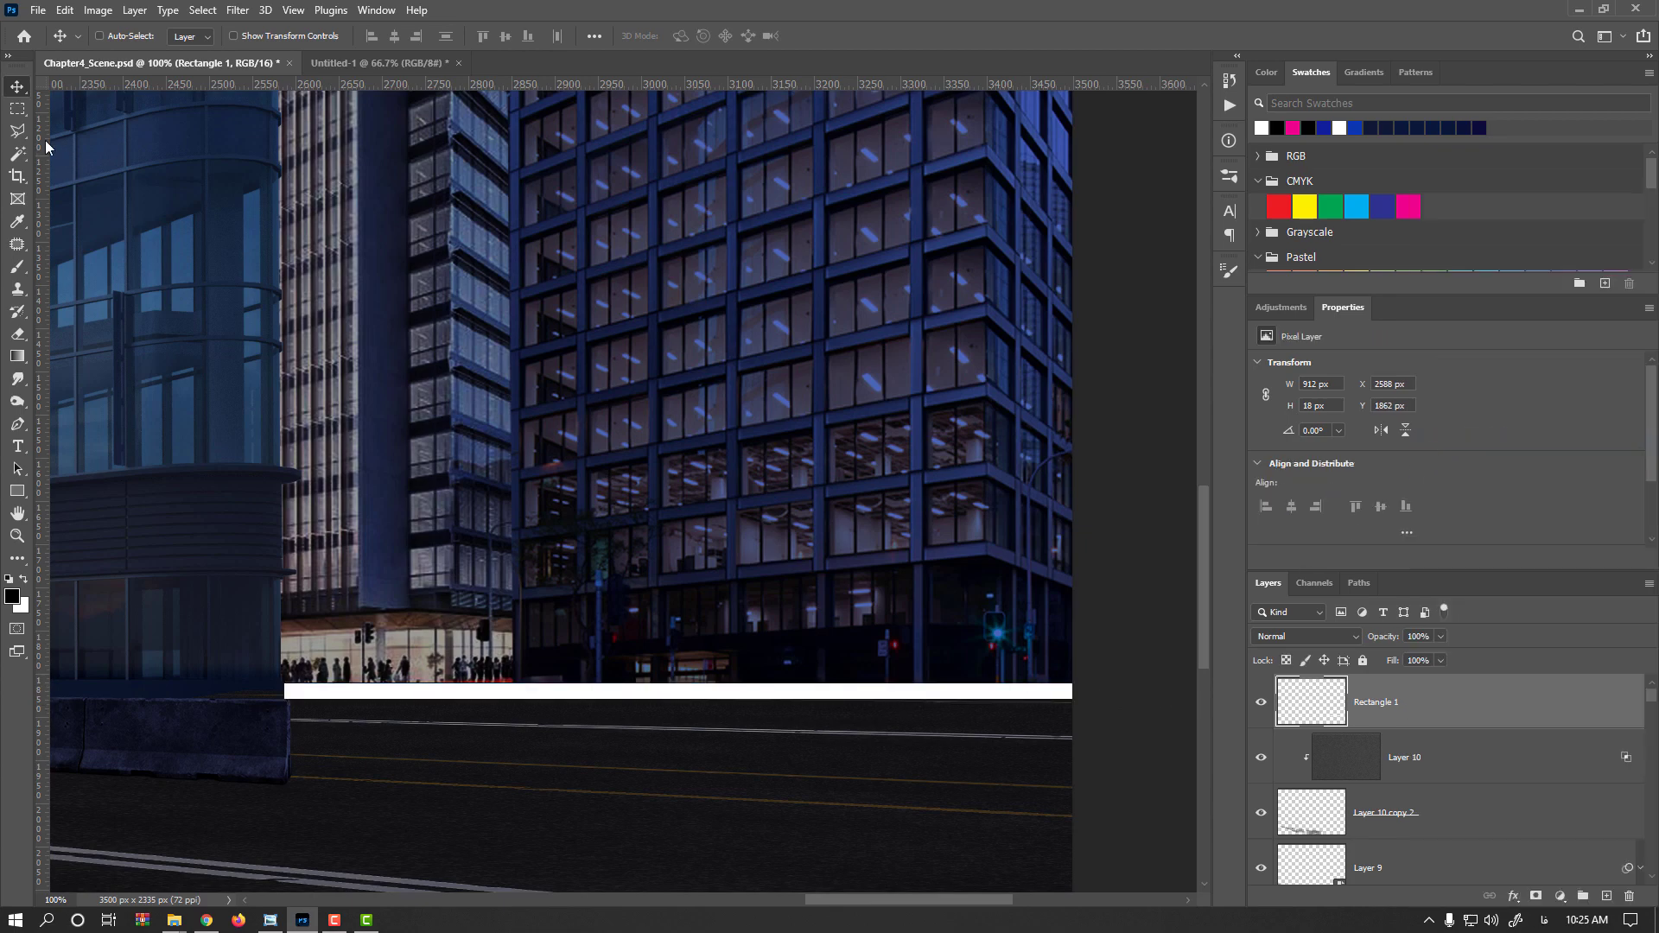
Select the lower half of the white strip and darken it with Hue/Saturation lightness -47
left_click(20, 116)
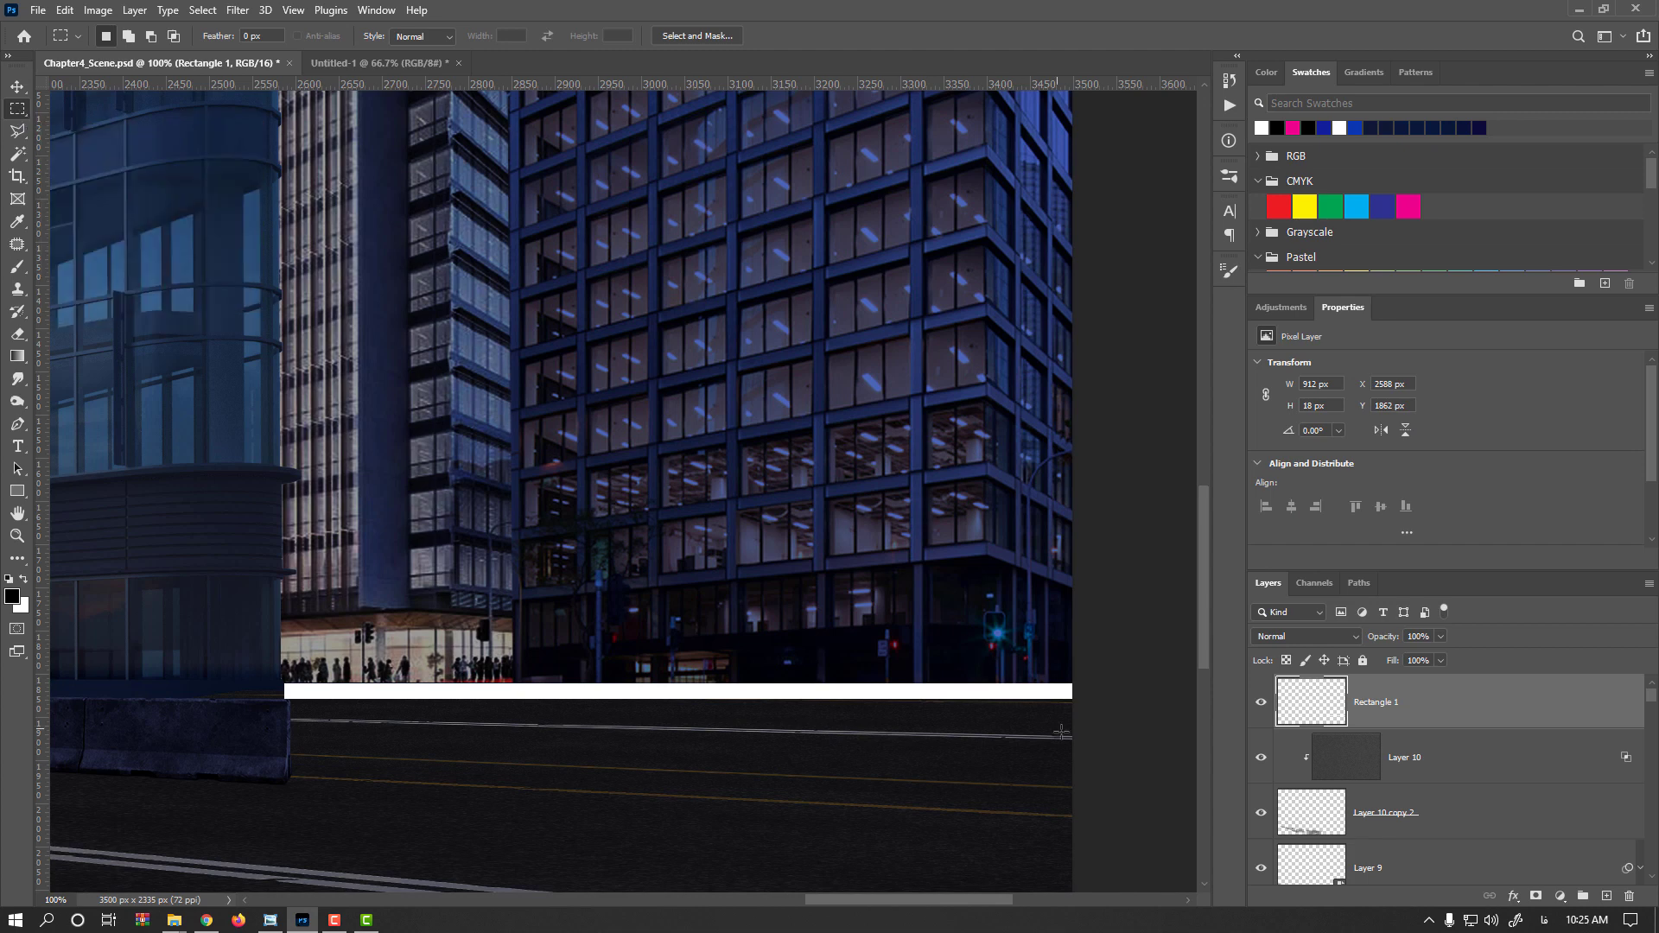
left_click_drag(1072, 755, 266, 689)
key("ctrl+plus")
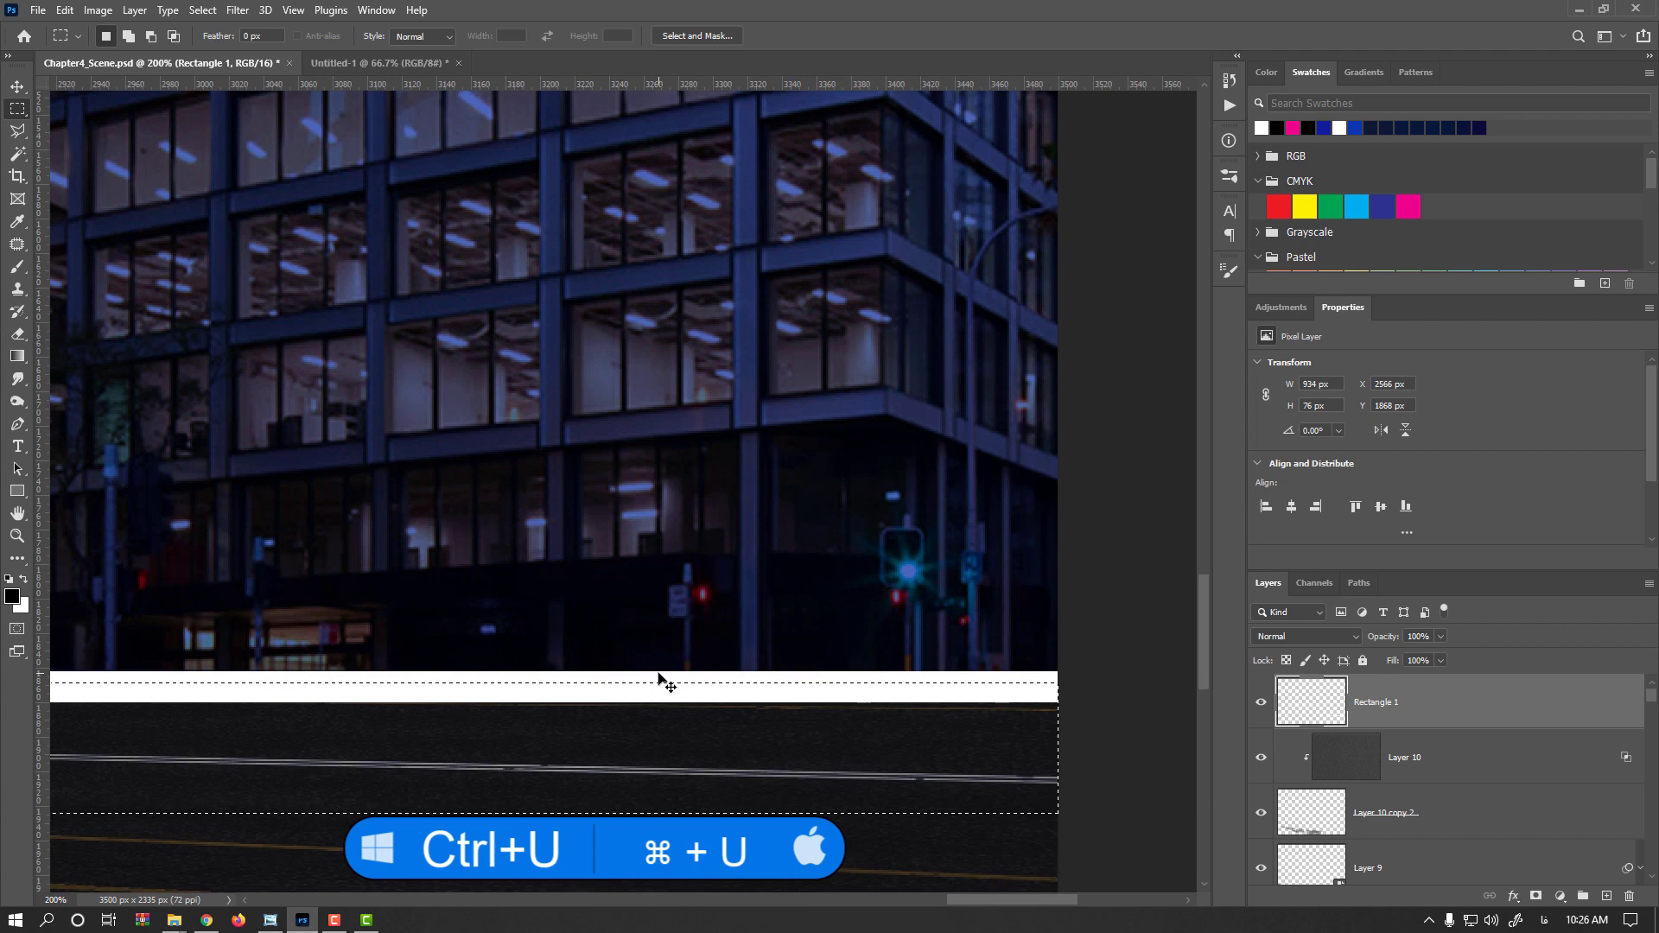
key("ctrl+u")
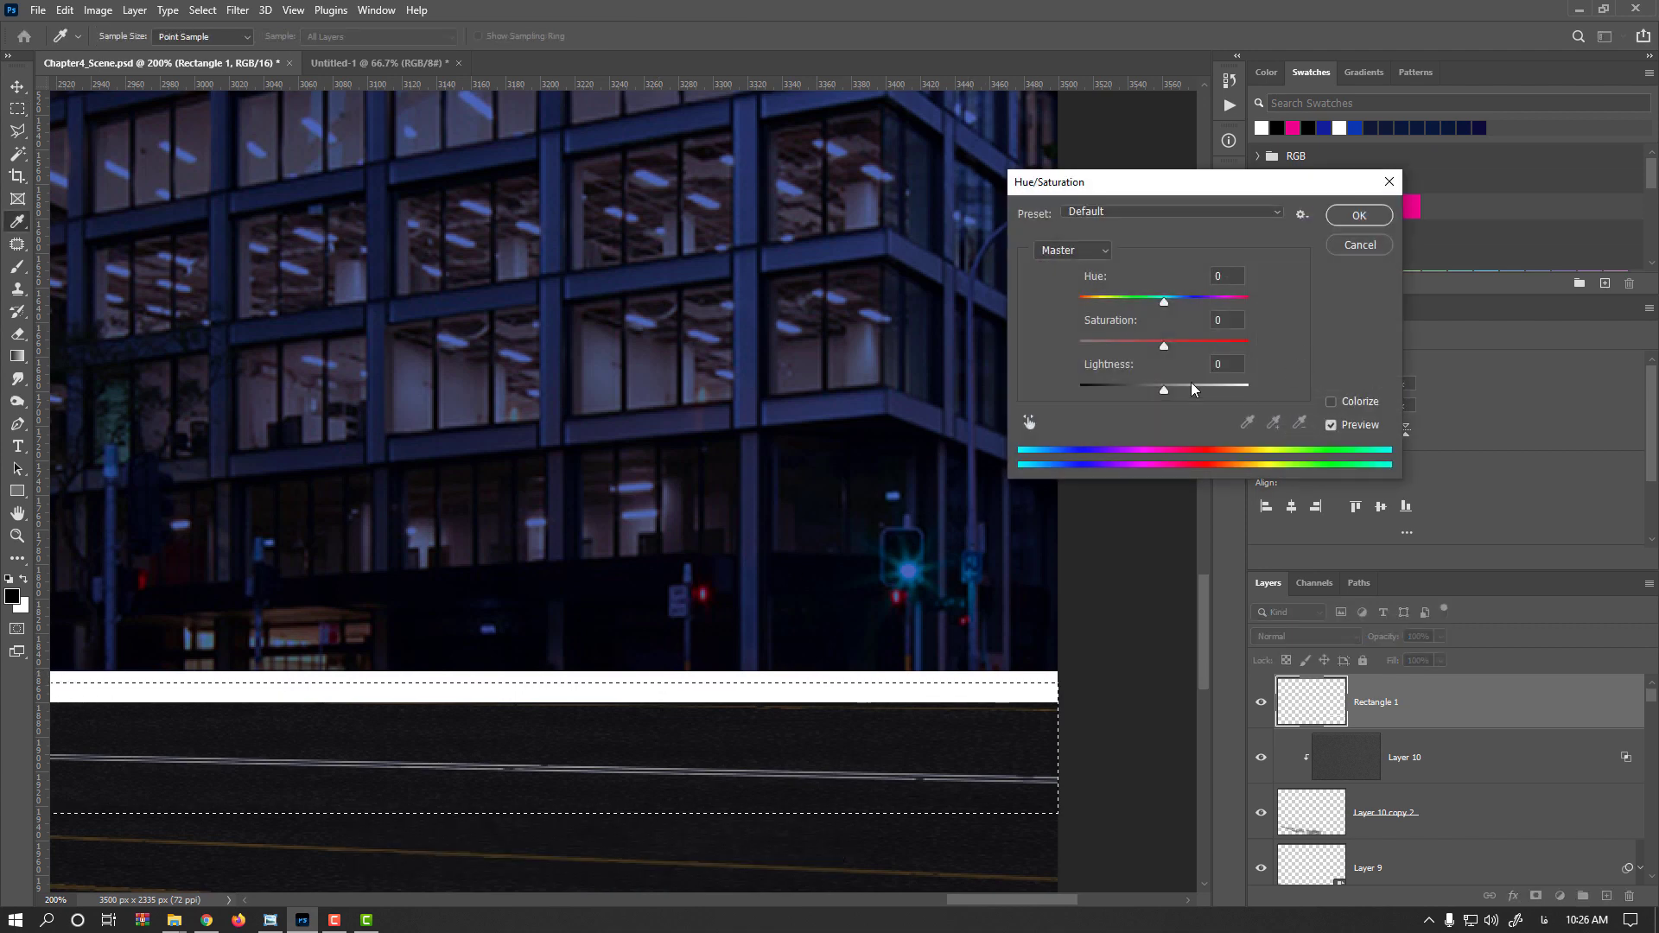
left_click_drag(1163, 390, 1125, 392)
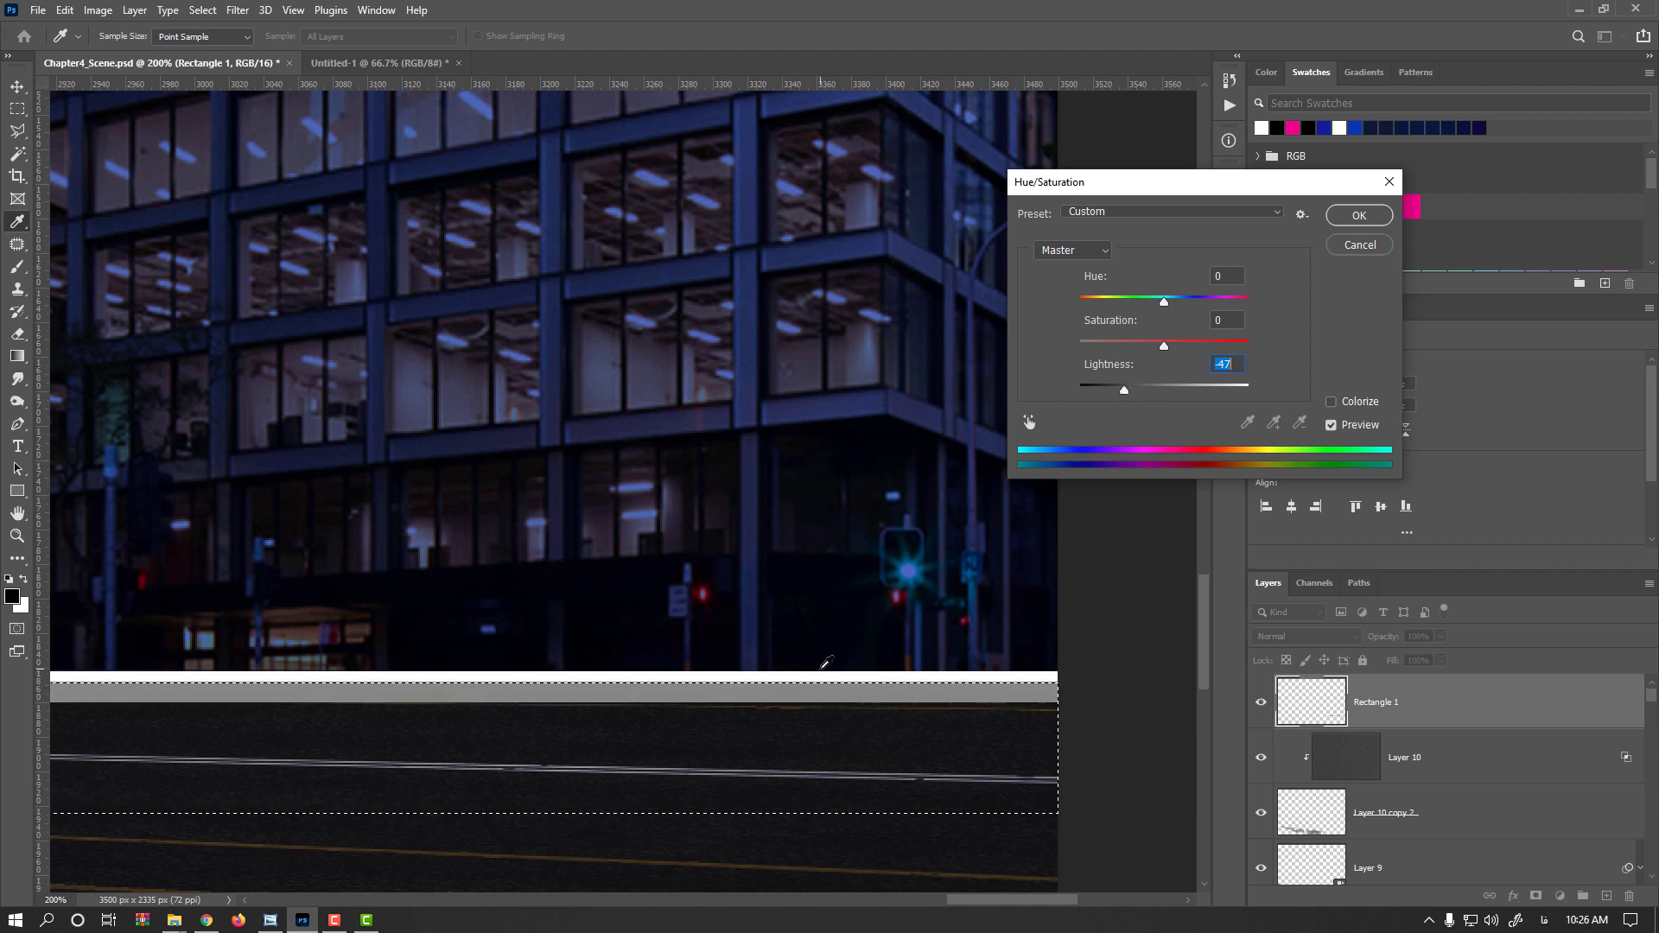
left_click(1360, 216)
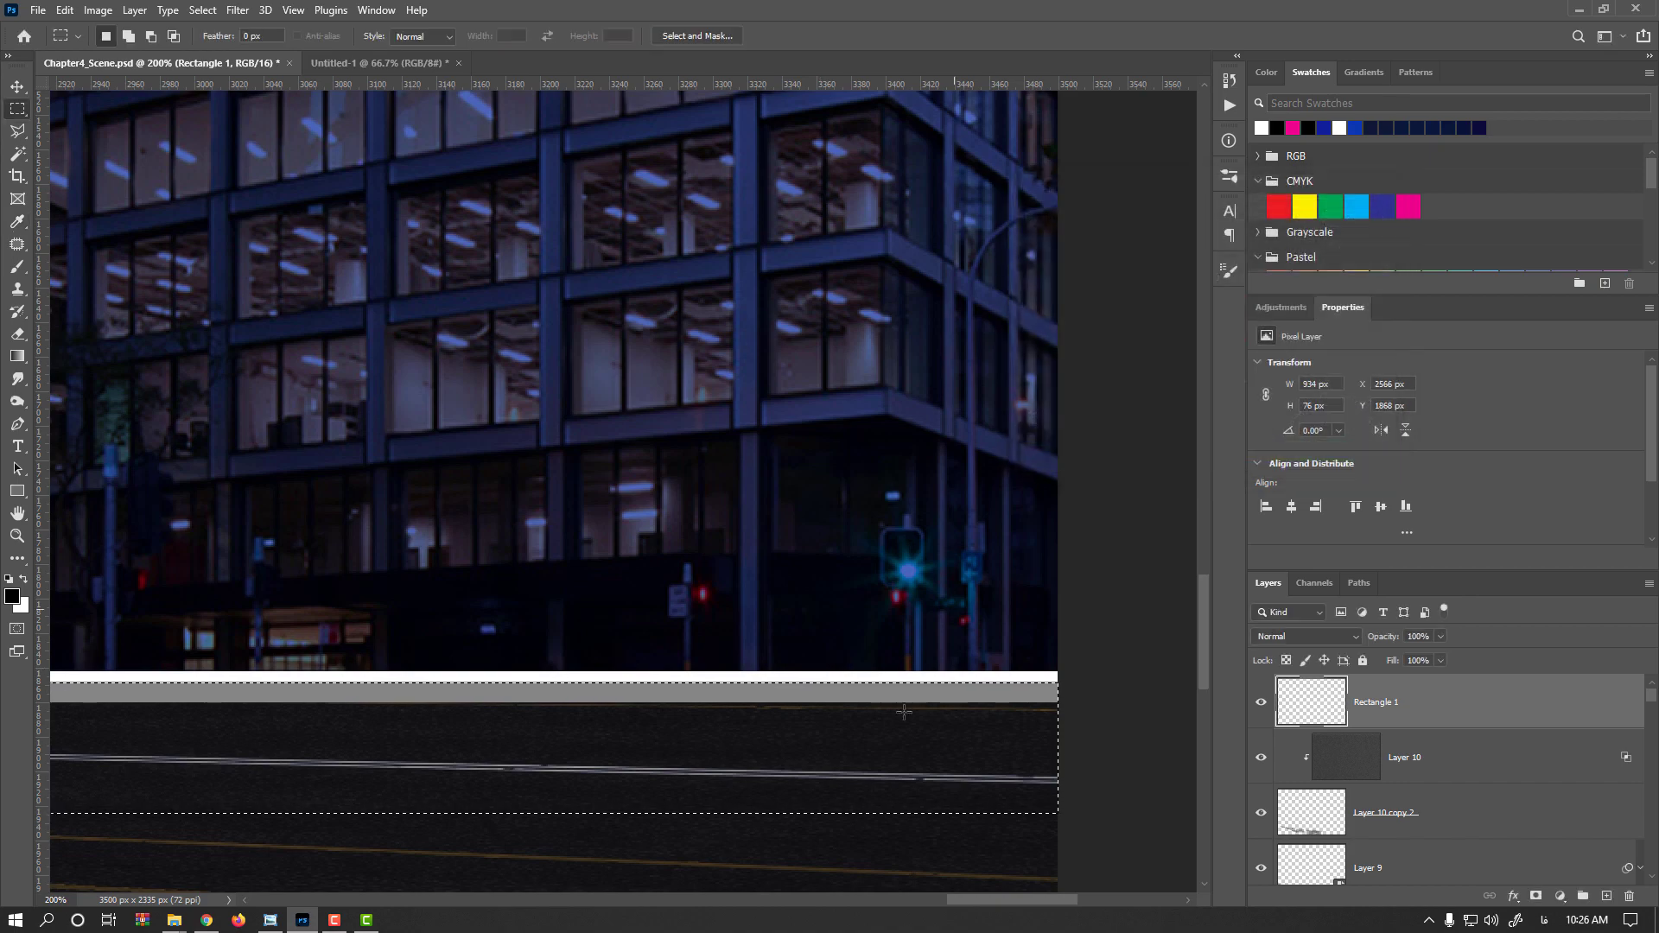
Deselect and darken the whole strip with Hue/Saturation lightness -67
left_click(1090, 689)
scroll(815, 698, "down", 2)
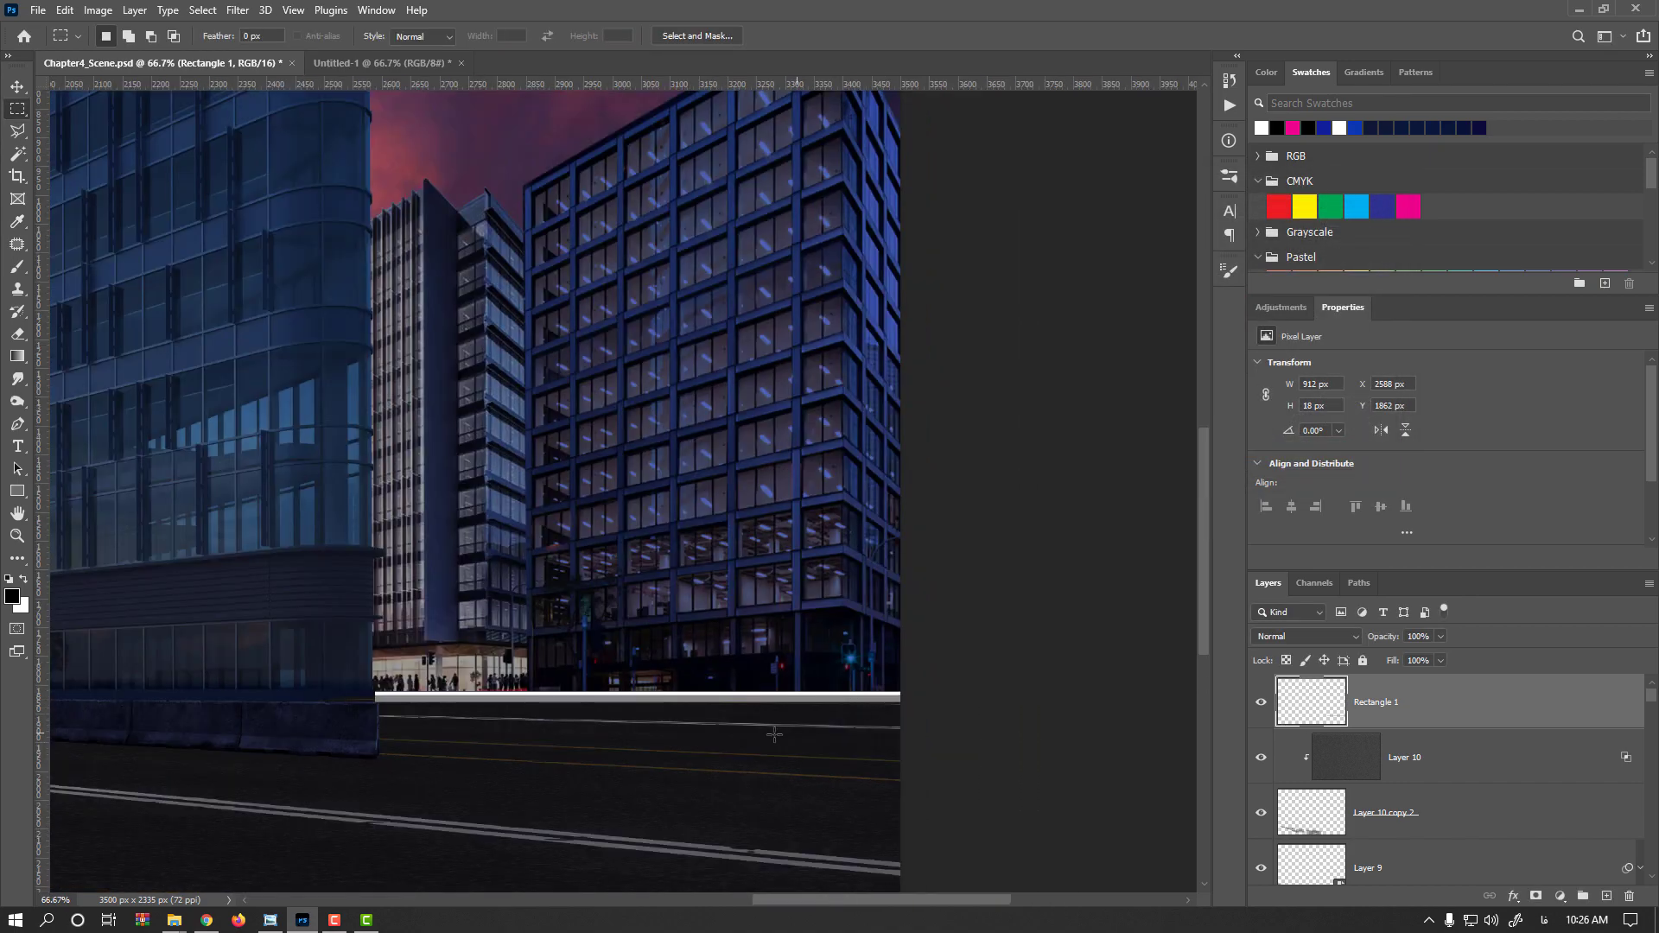
scroll(805, 706, "up", 2)
key("ctrl+u")
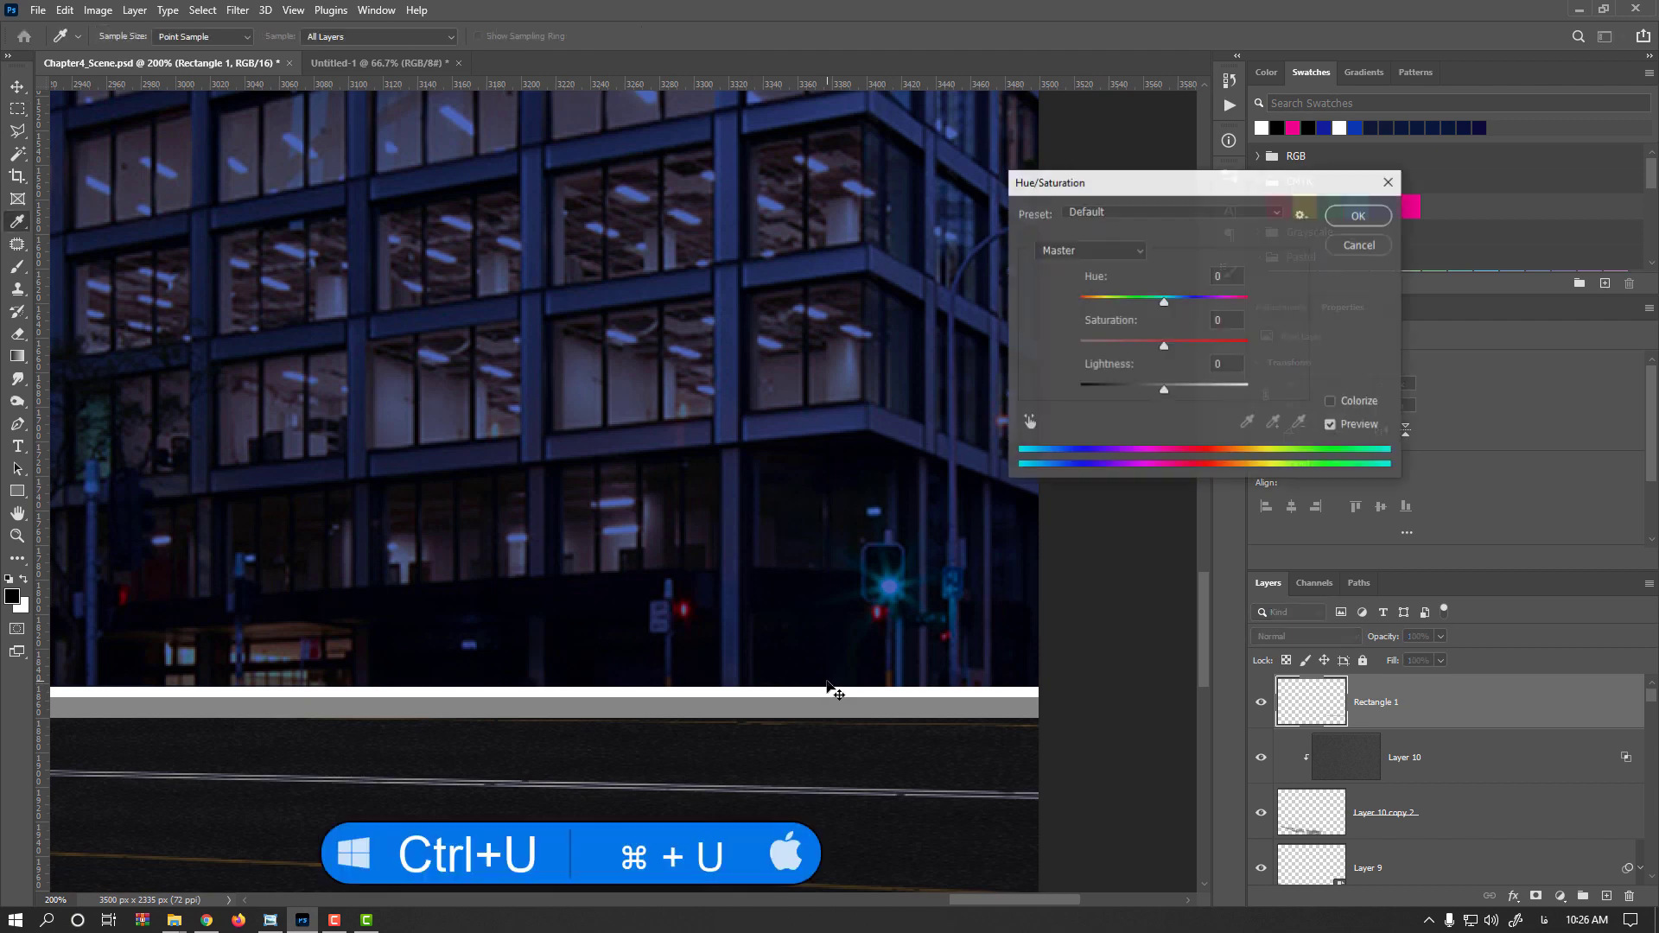
left_click_drag(1165, 396, 1113, 394)
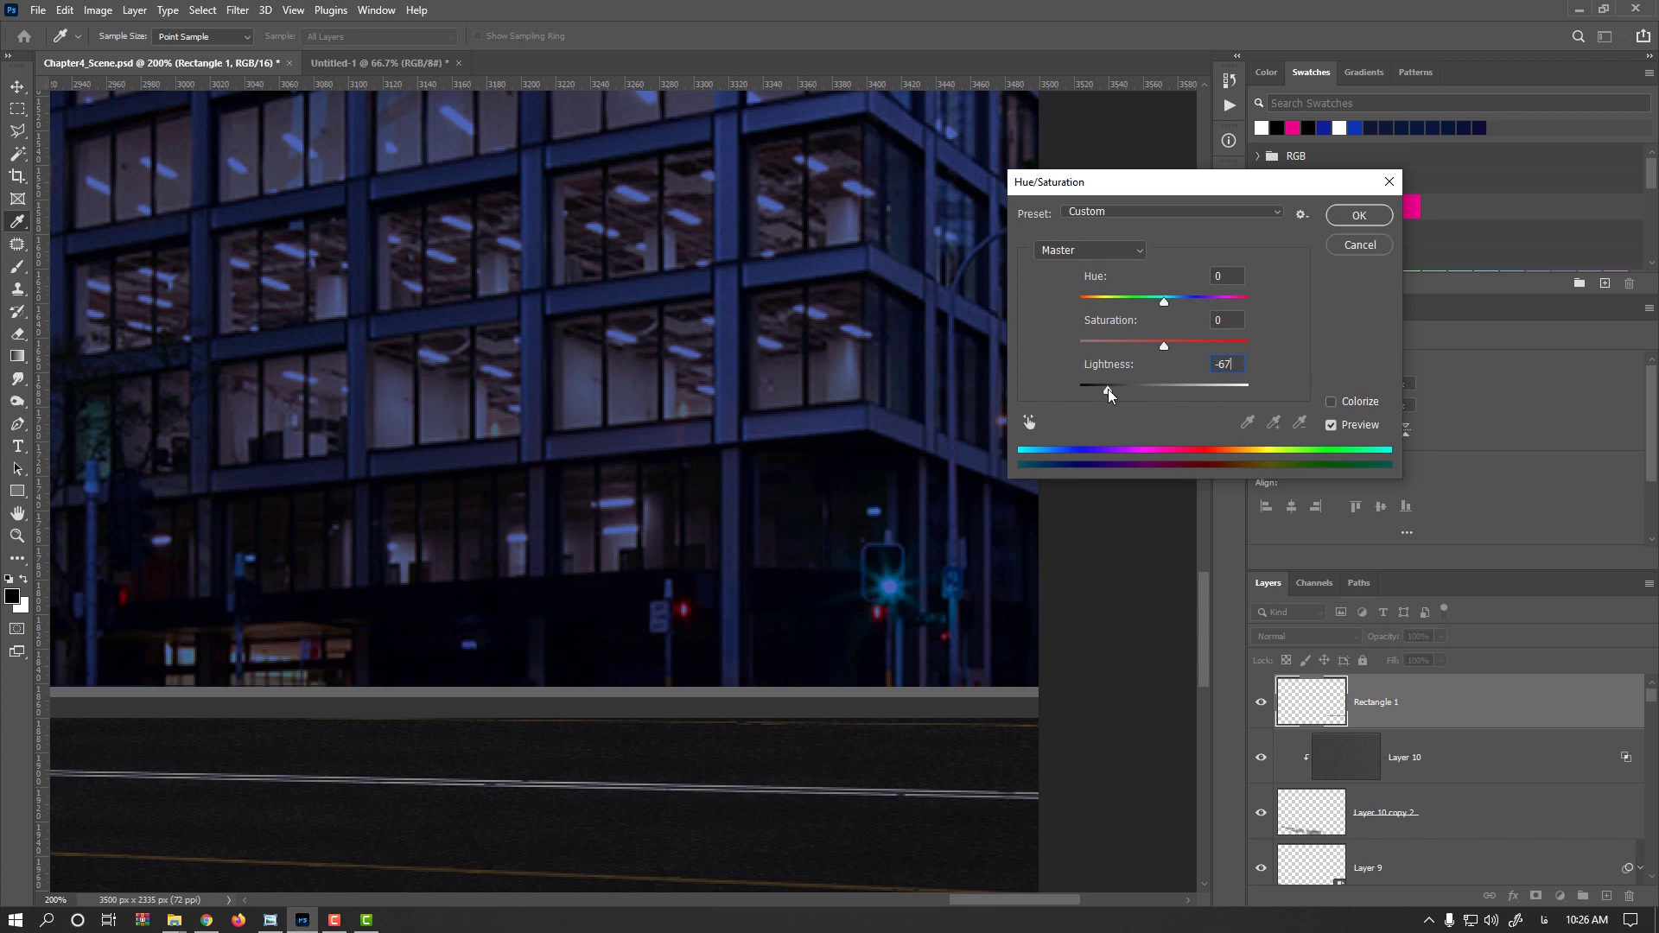
key("Return")
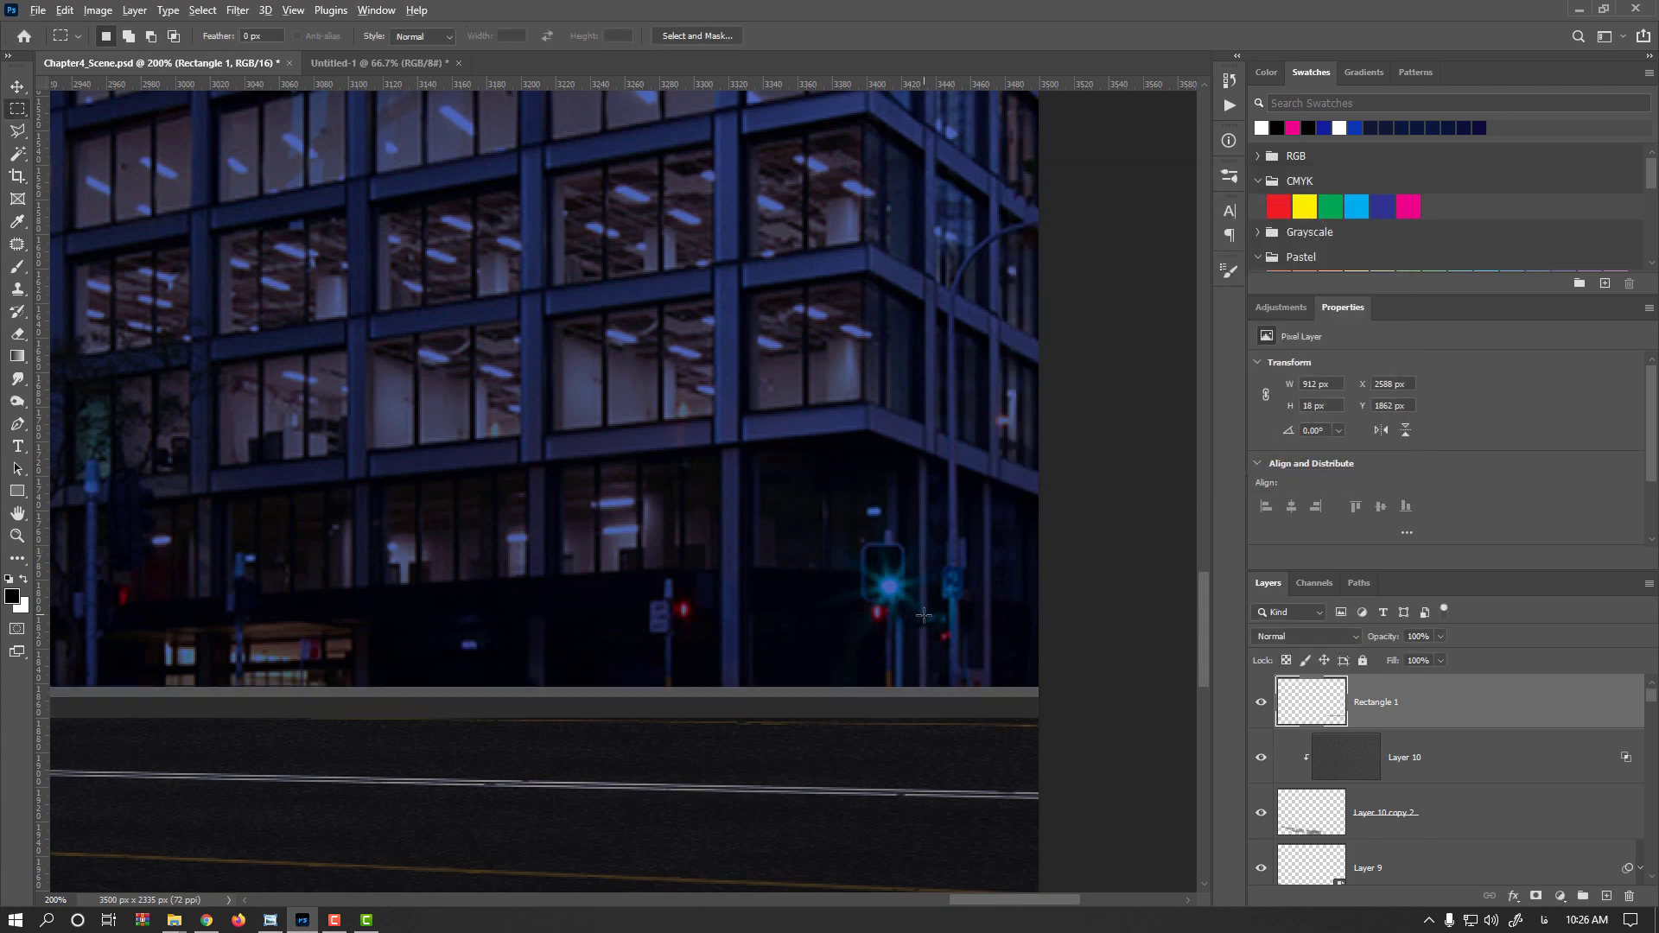
Select the area just above the strip, nudge the selection down, delete those pixels, and deselect
scroll(907, 608, "down", 1)
left_click_drag(982, 554, 128, 652)
key("Down")
key("Down")
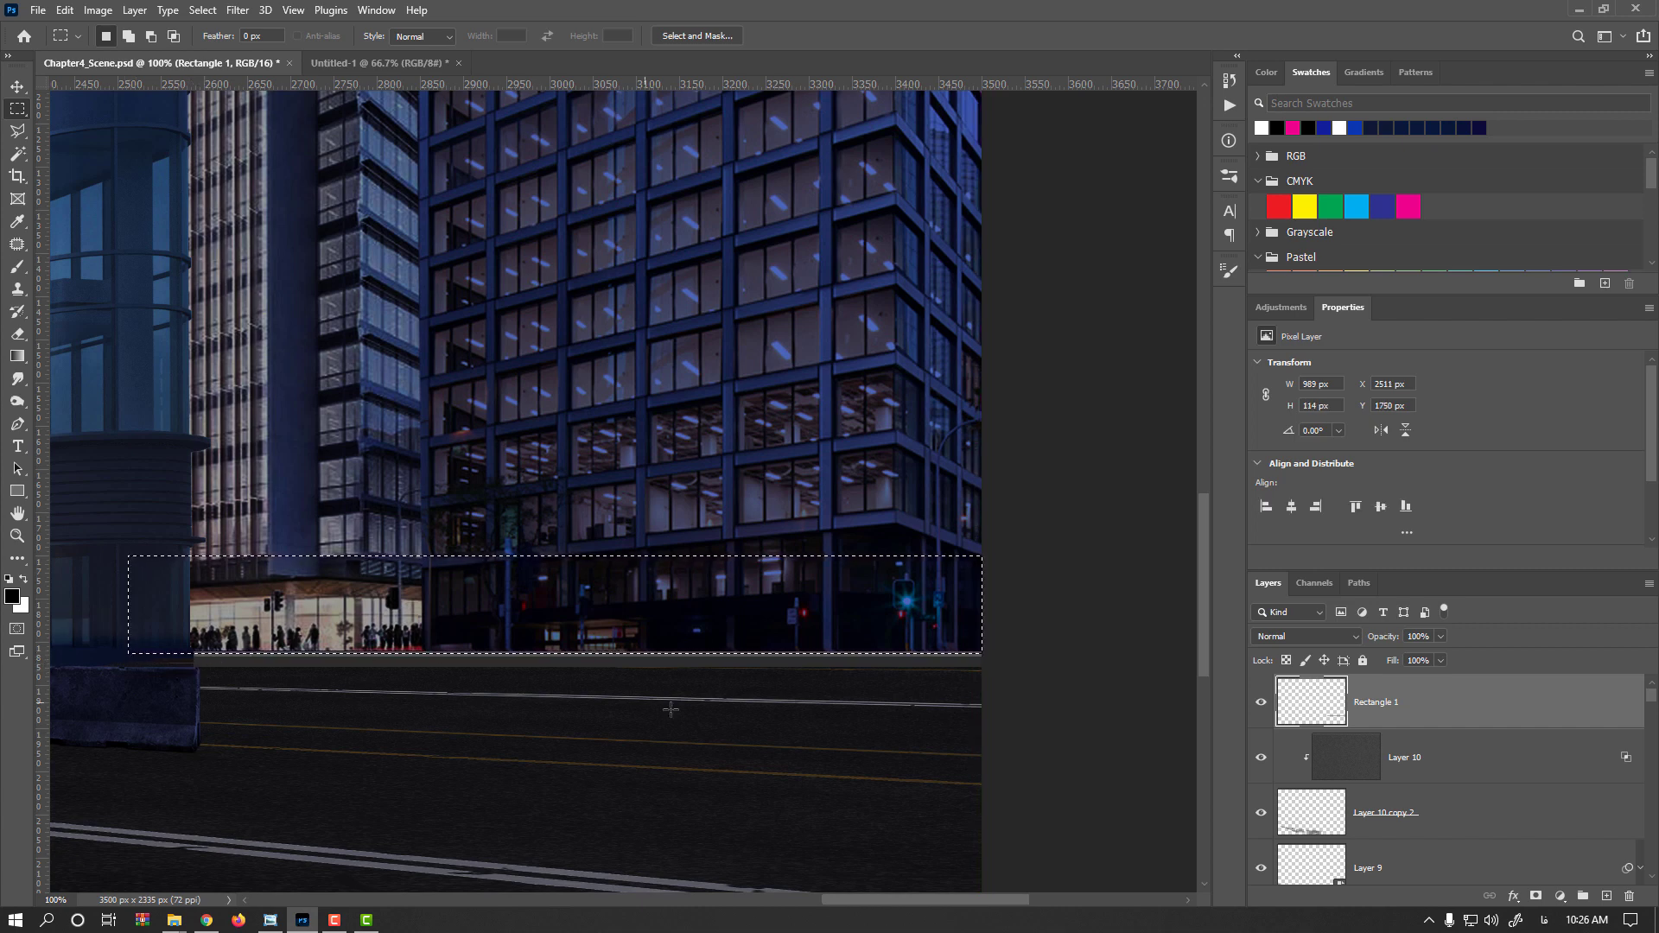
key("Delete")
key("ctrl+d")
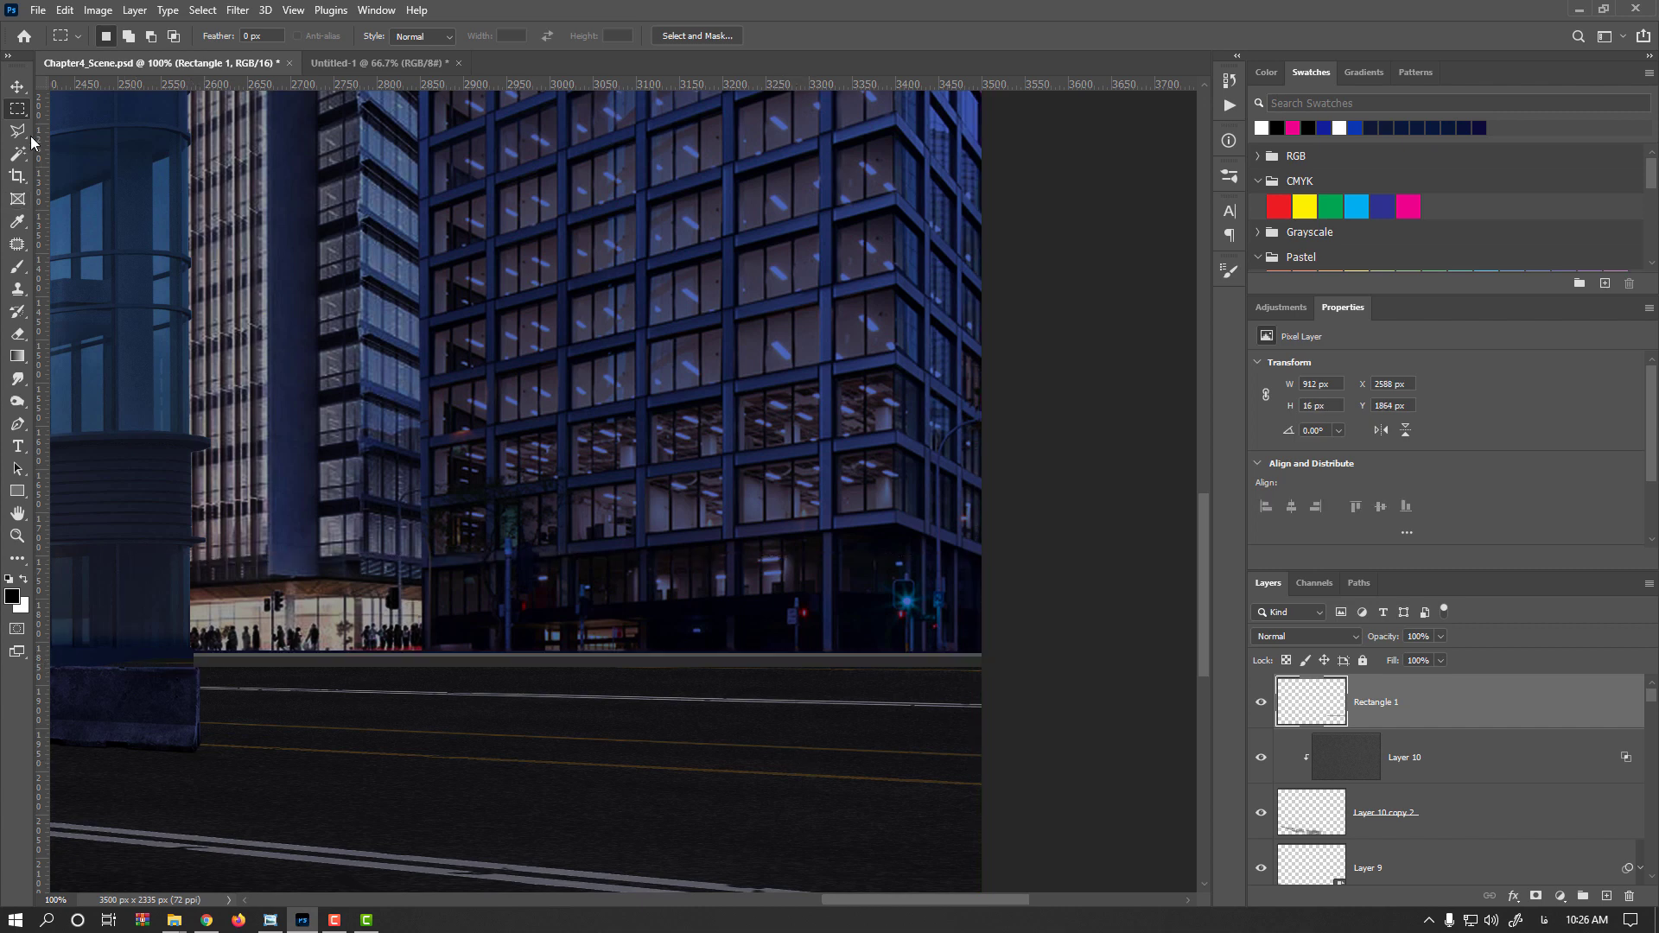
Stretch the strip's top edge slightly upward with Free Transform
left_click(17, 86)
key("ctrl+t")
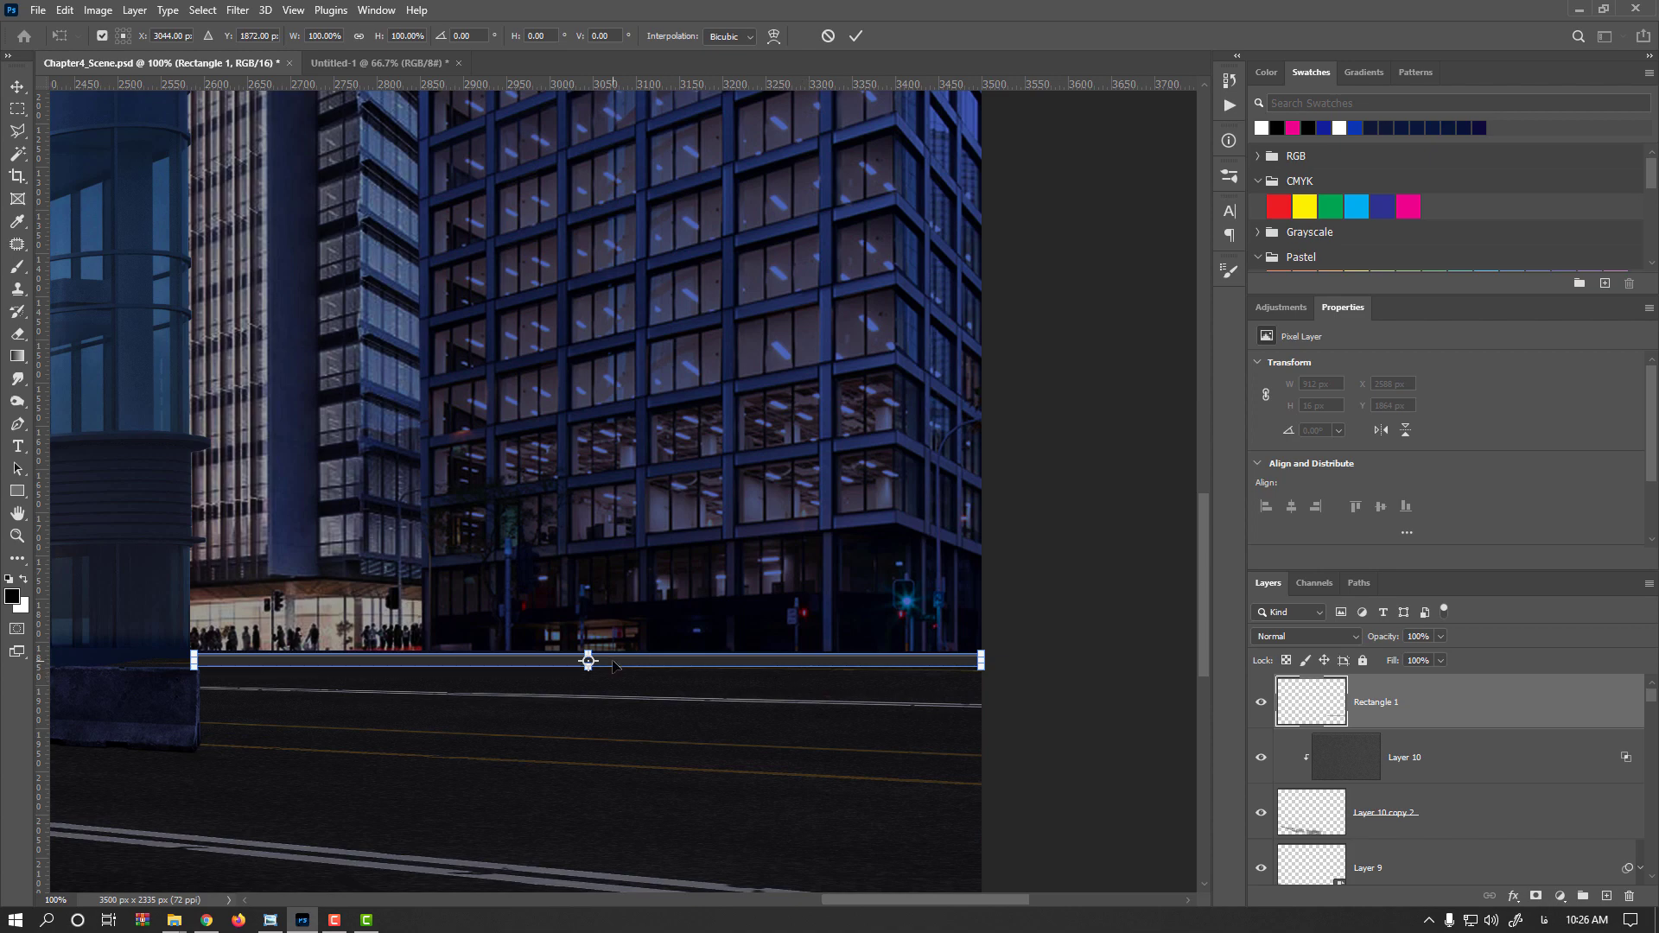
scroll(613, 666, "up", 2)
left_click_drag(573, 639, 579, 630)
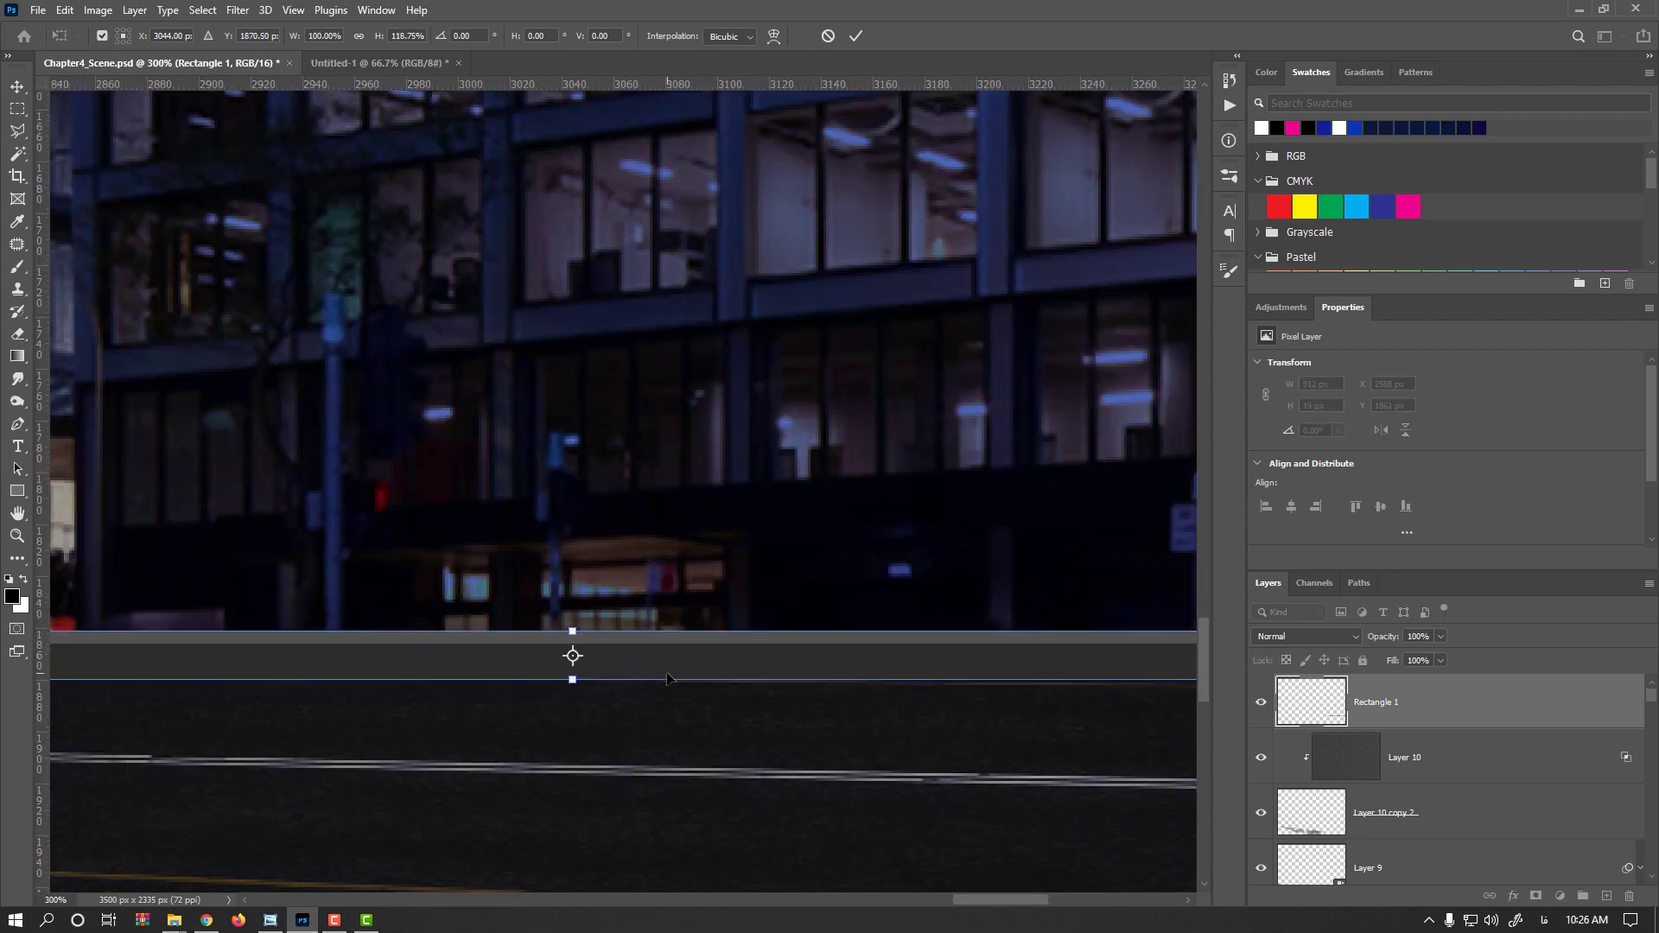
key("Return")
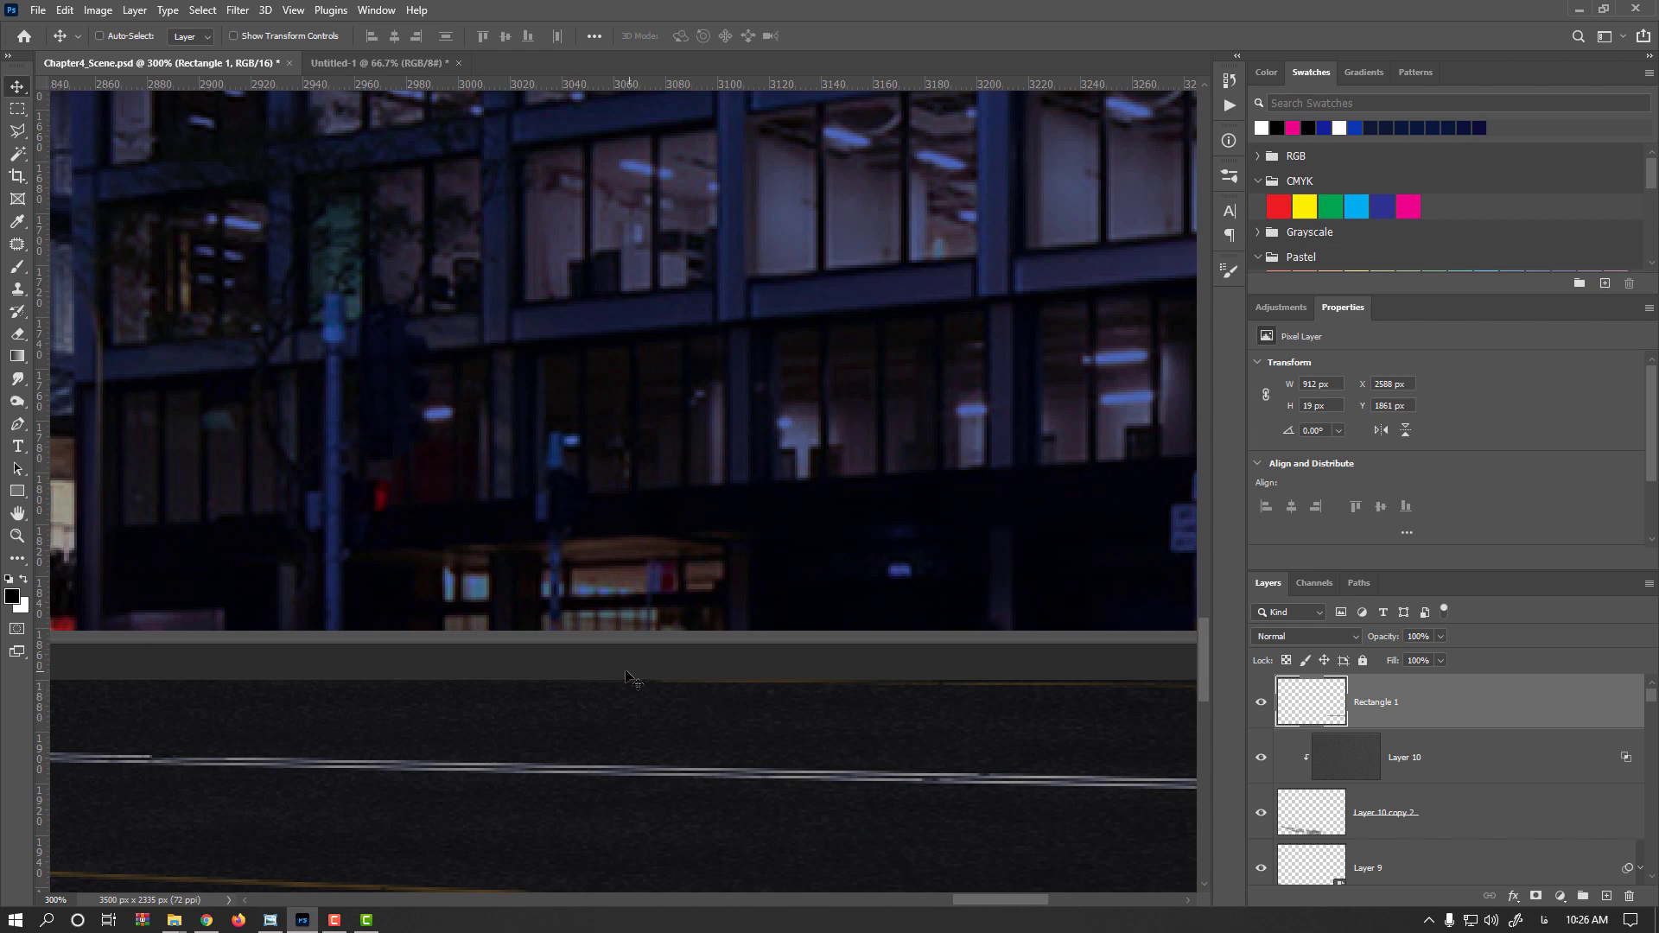
Free Transform the strip's left end so it meets the corner of the left building
left_click_drag(252, 671, 900, 738)
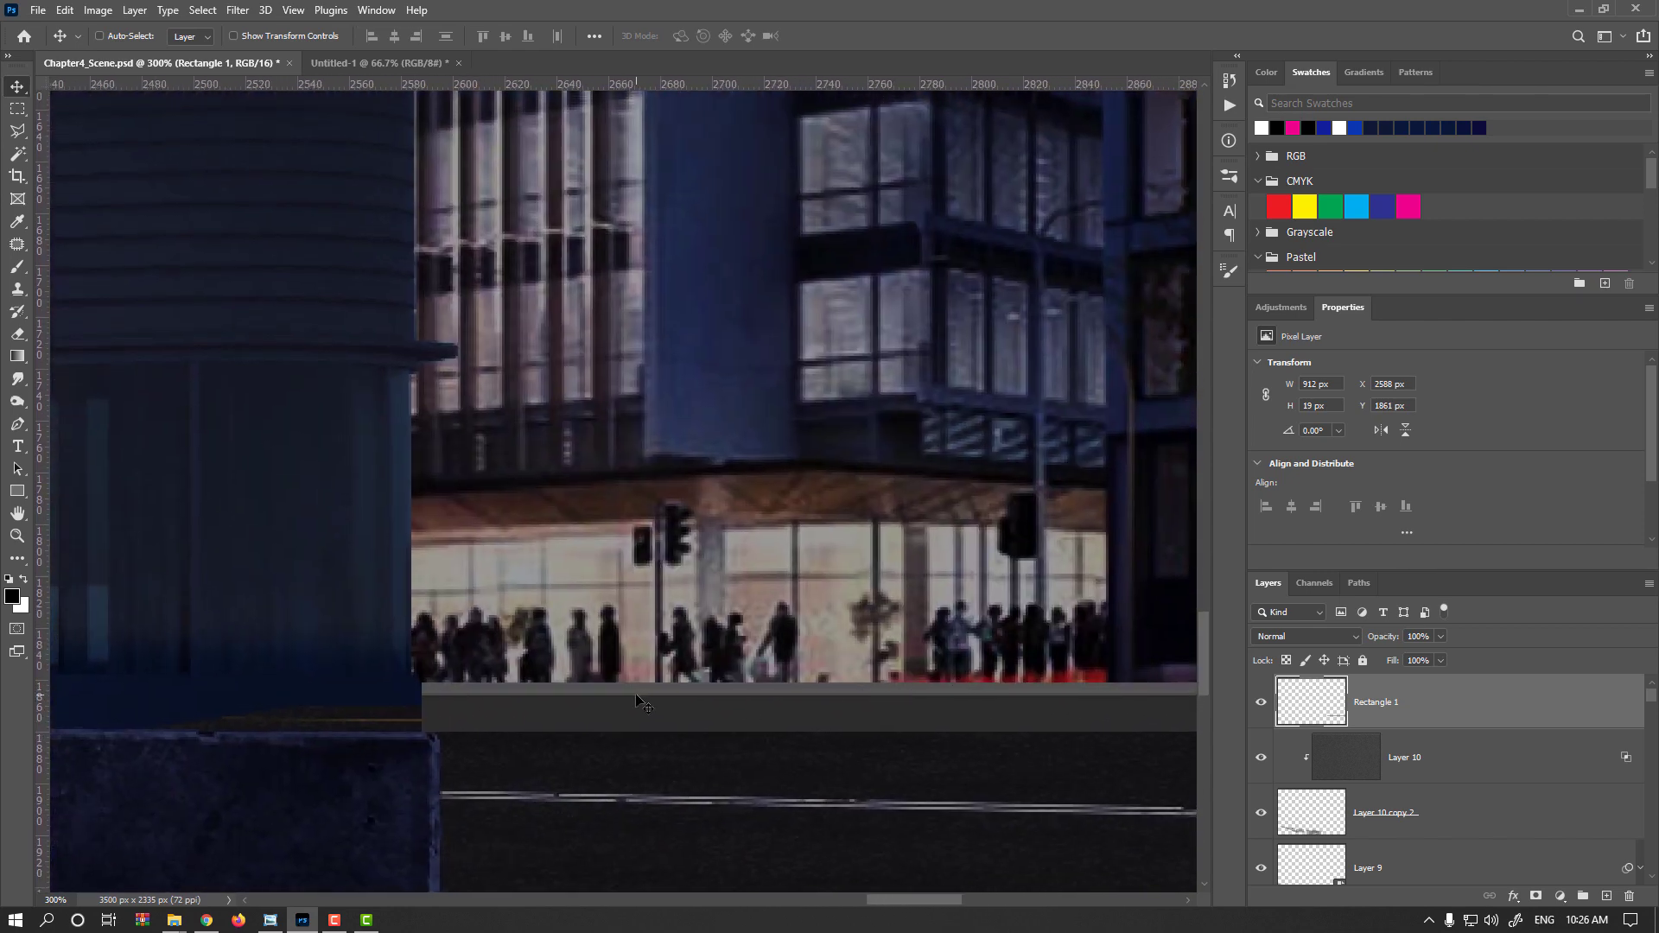
key("ctrl+t")
mouse_move(422, 709)
left_mouse_down()
mouse_move(434, 658)
mouse_move(436, 695)
left_mouse_up()
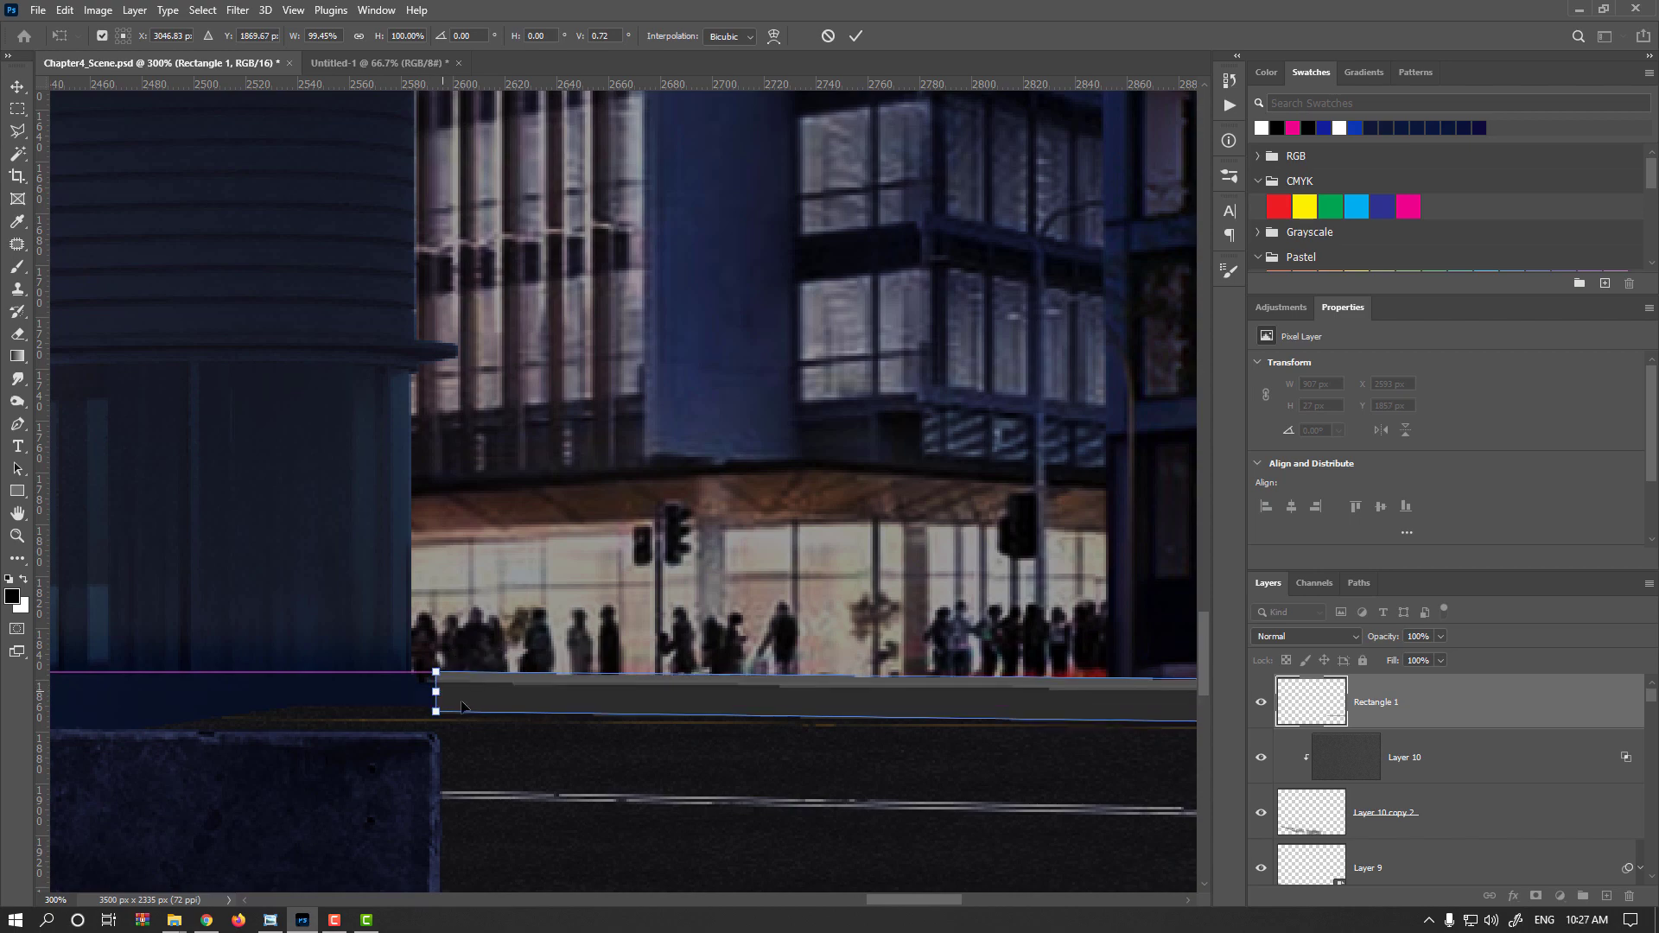
key("Return")
Skew the strip's left end slightly with Free Transform to align it with the sidewalk edge
scroll(406, 730, "up", 2)
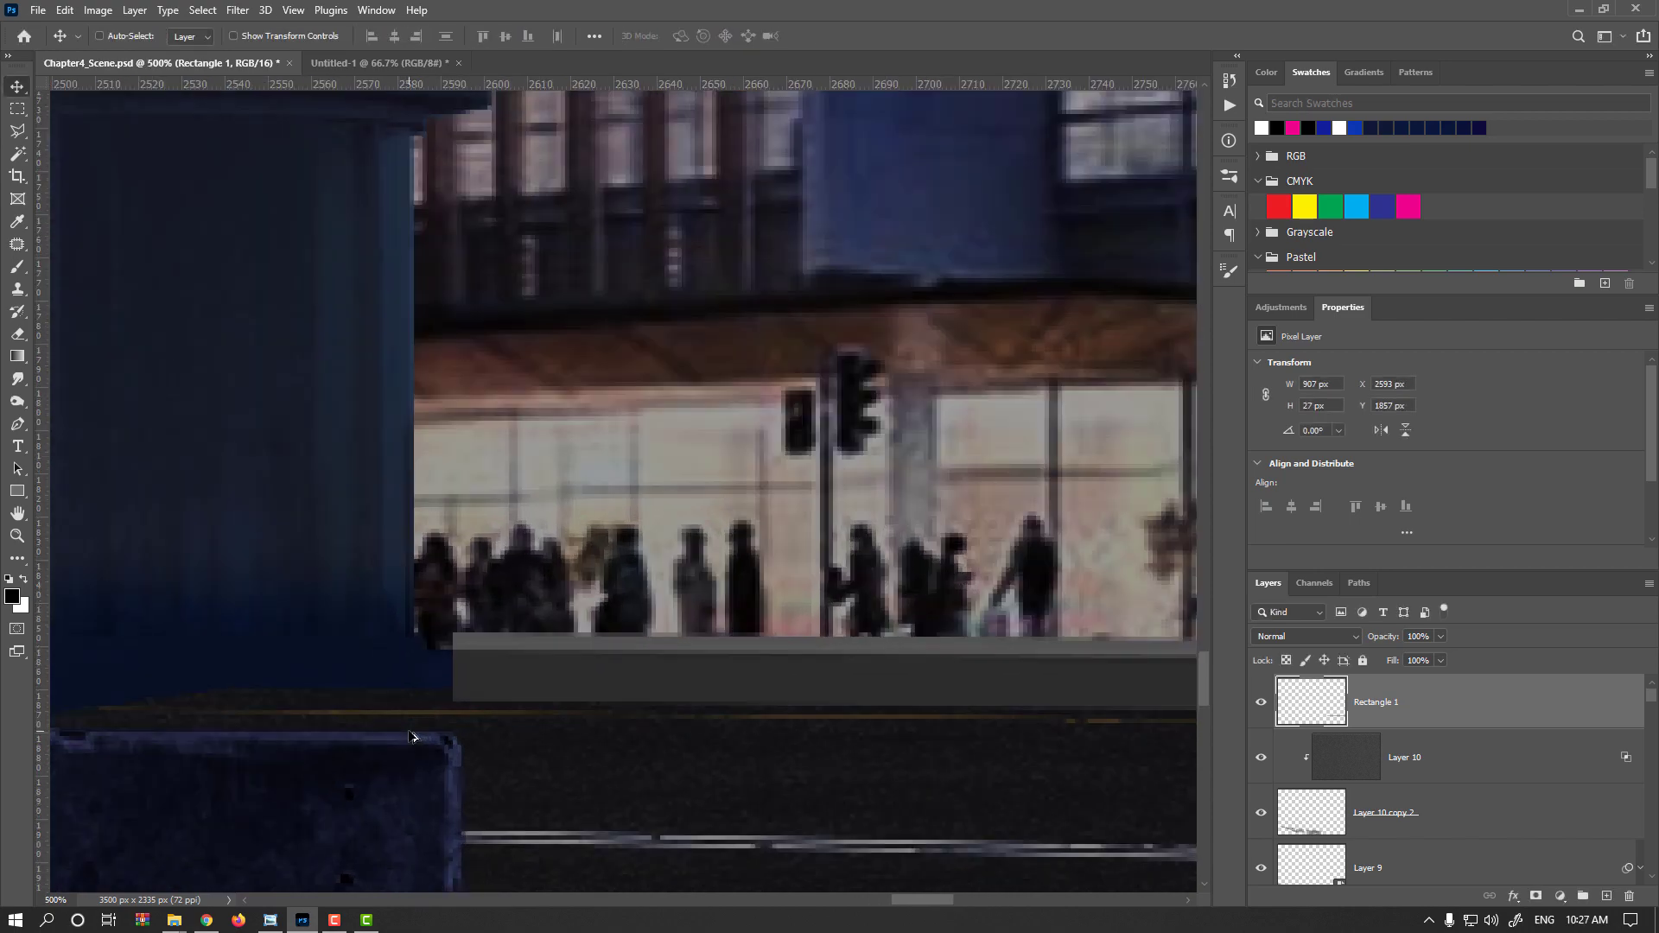
scroll(400, 729, "down", 2)
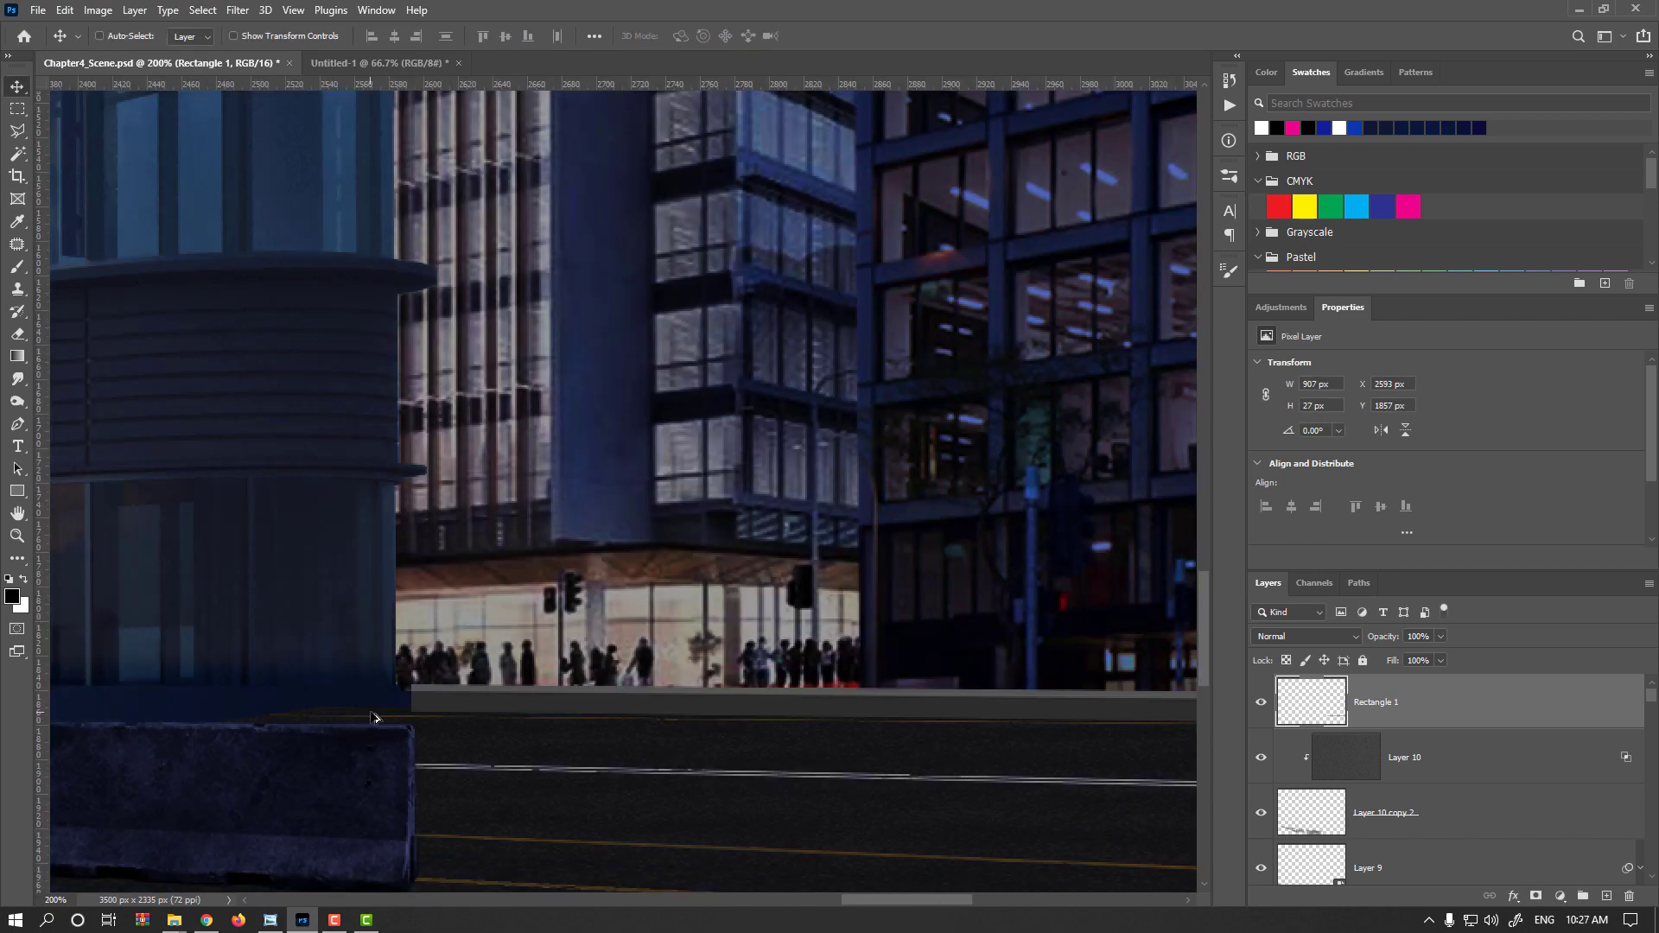
scroll(401, 730, "down", 2)
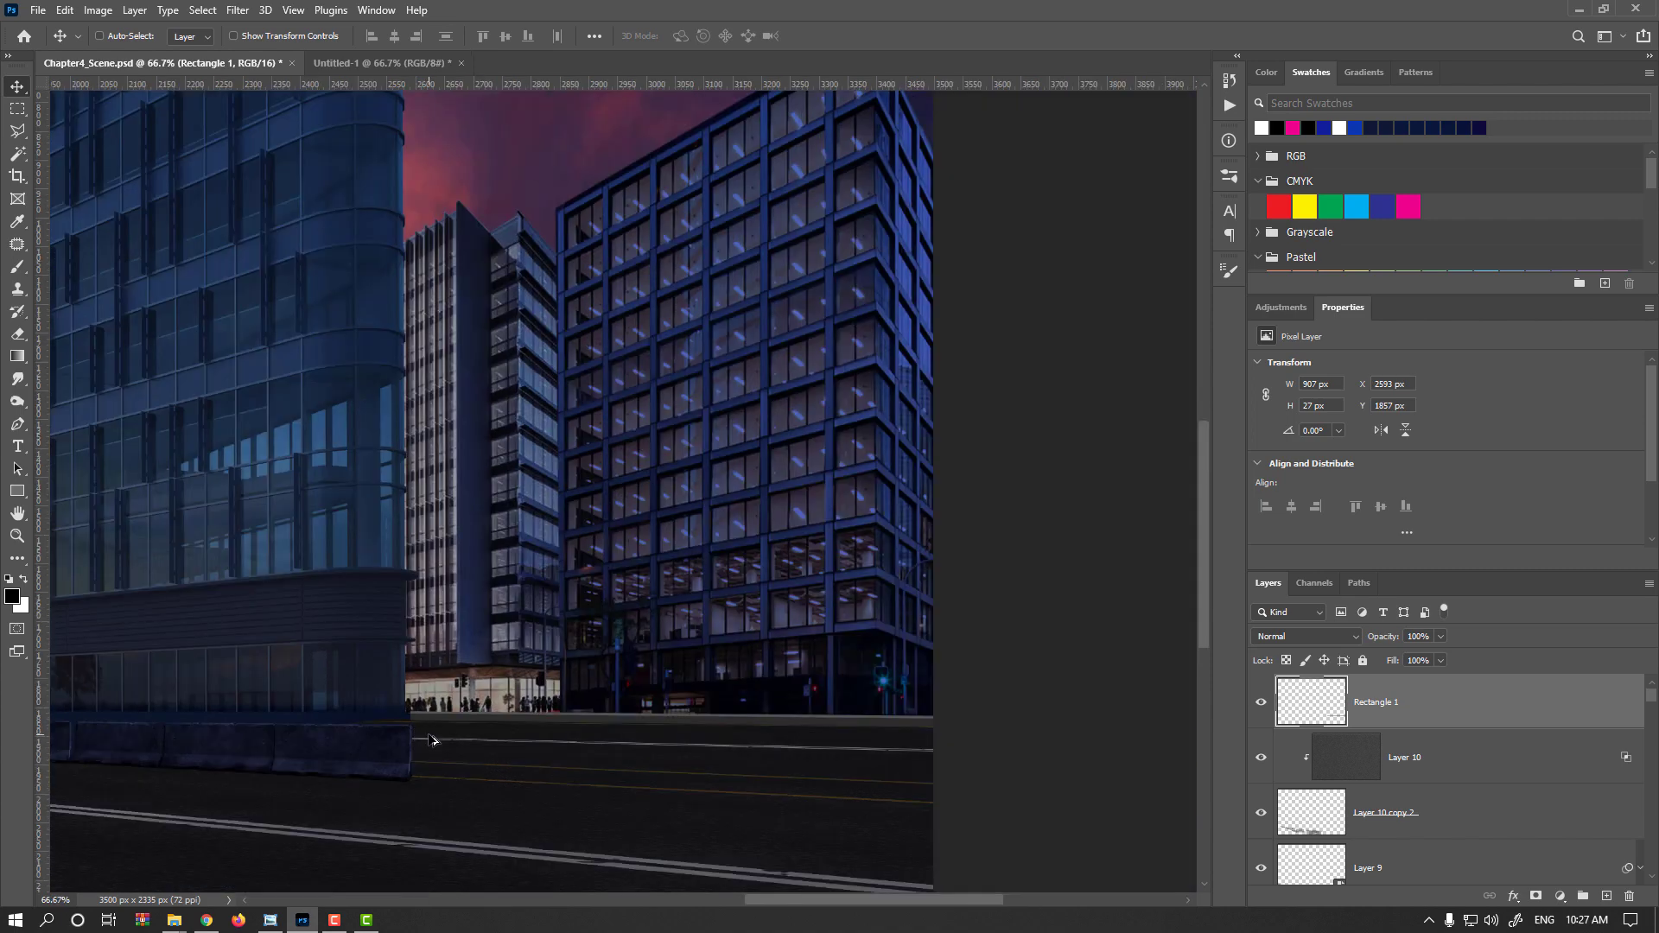
scroll(432, 741, "up", 1)
key("ctrl+t")
scroll(188, 722, "up", 2)
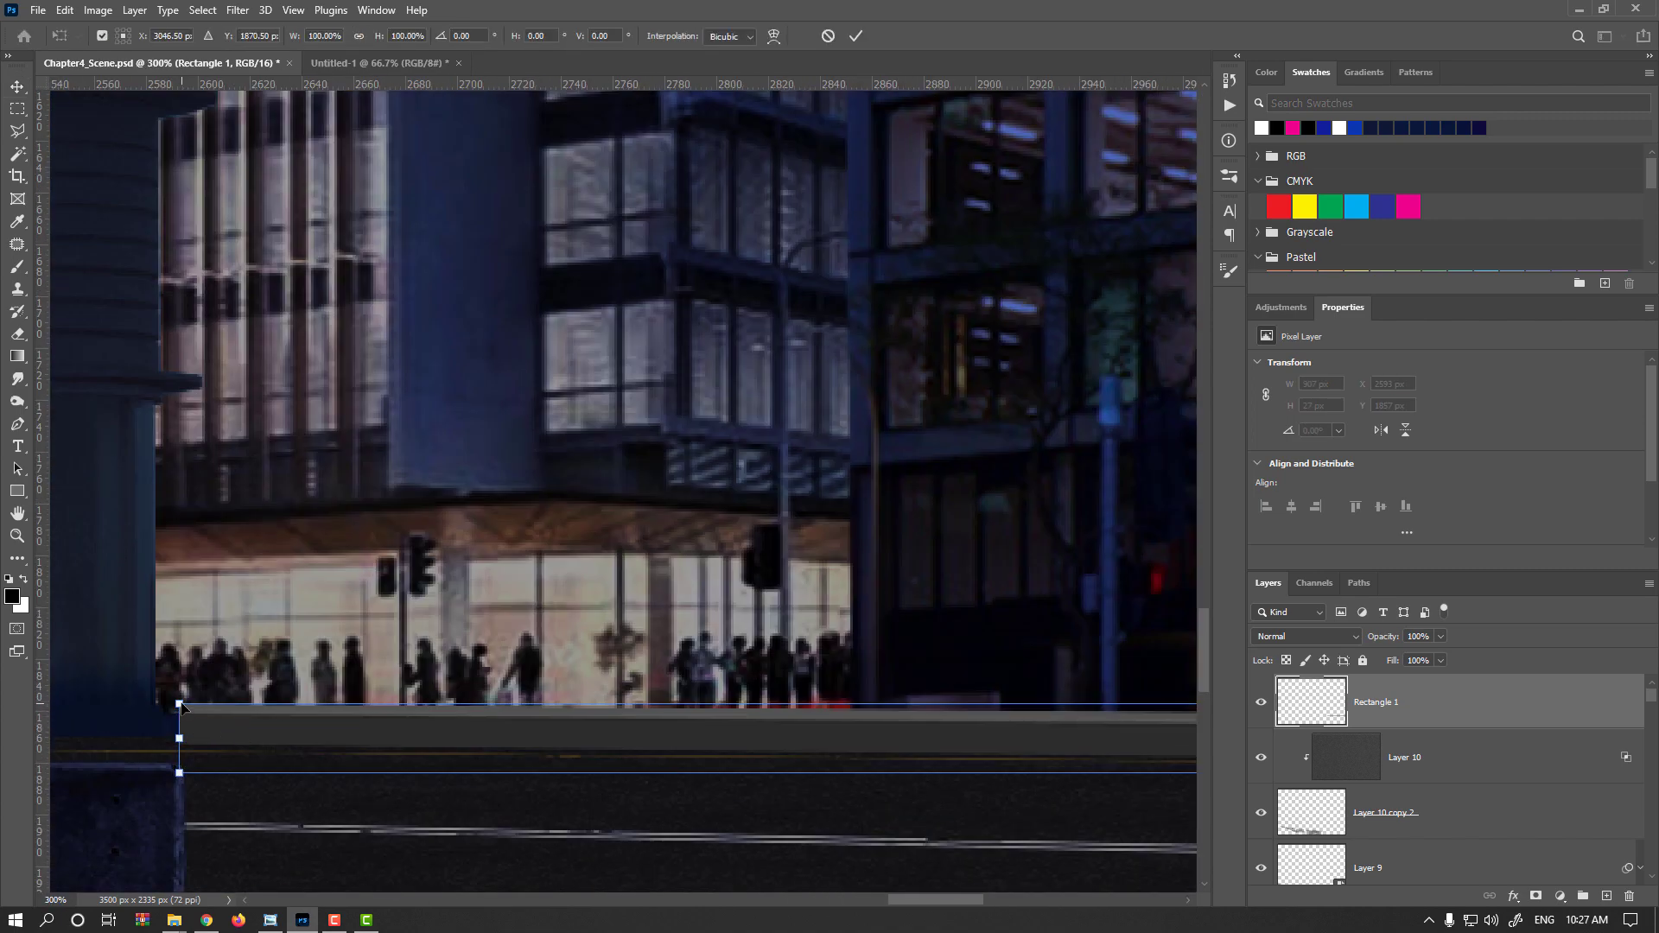
key("ctrl+Down")
left_click_drag(181, 710, 181, 712)
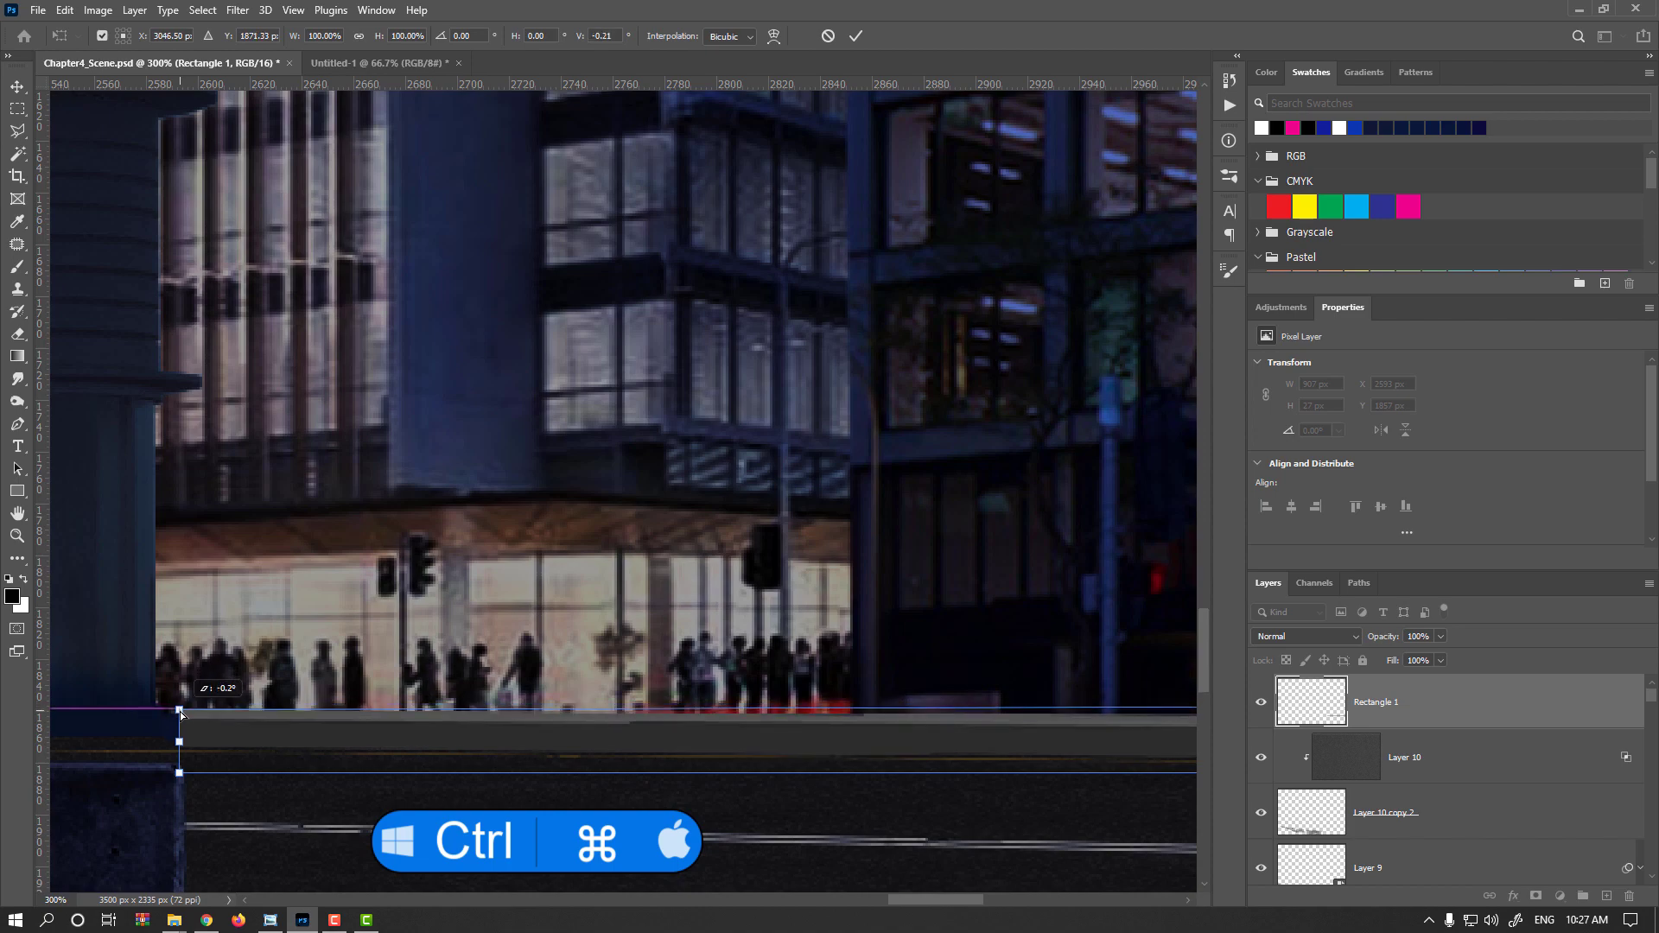
key("Return")
scroll(627, 741, "down", 3)
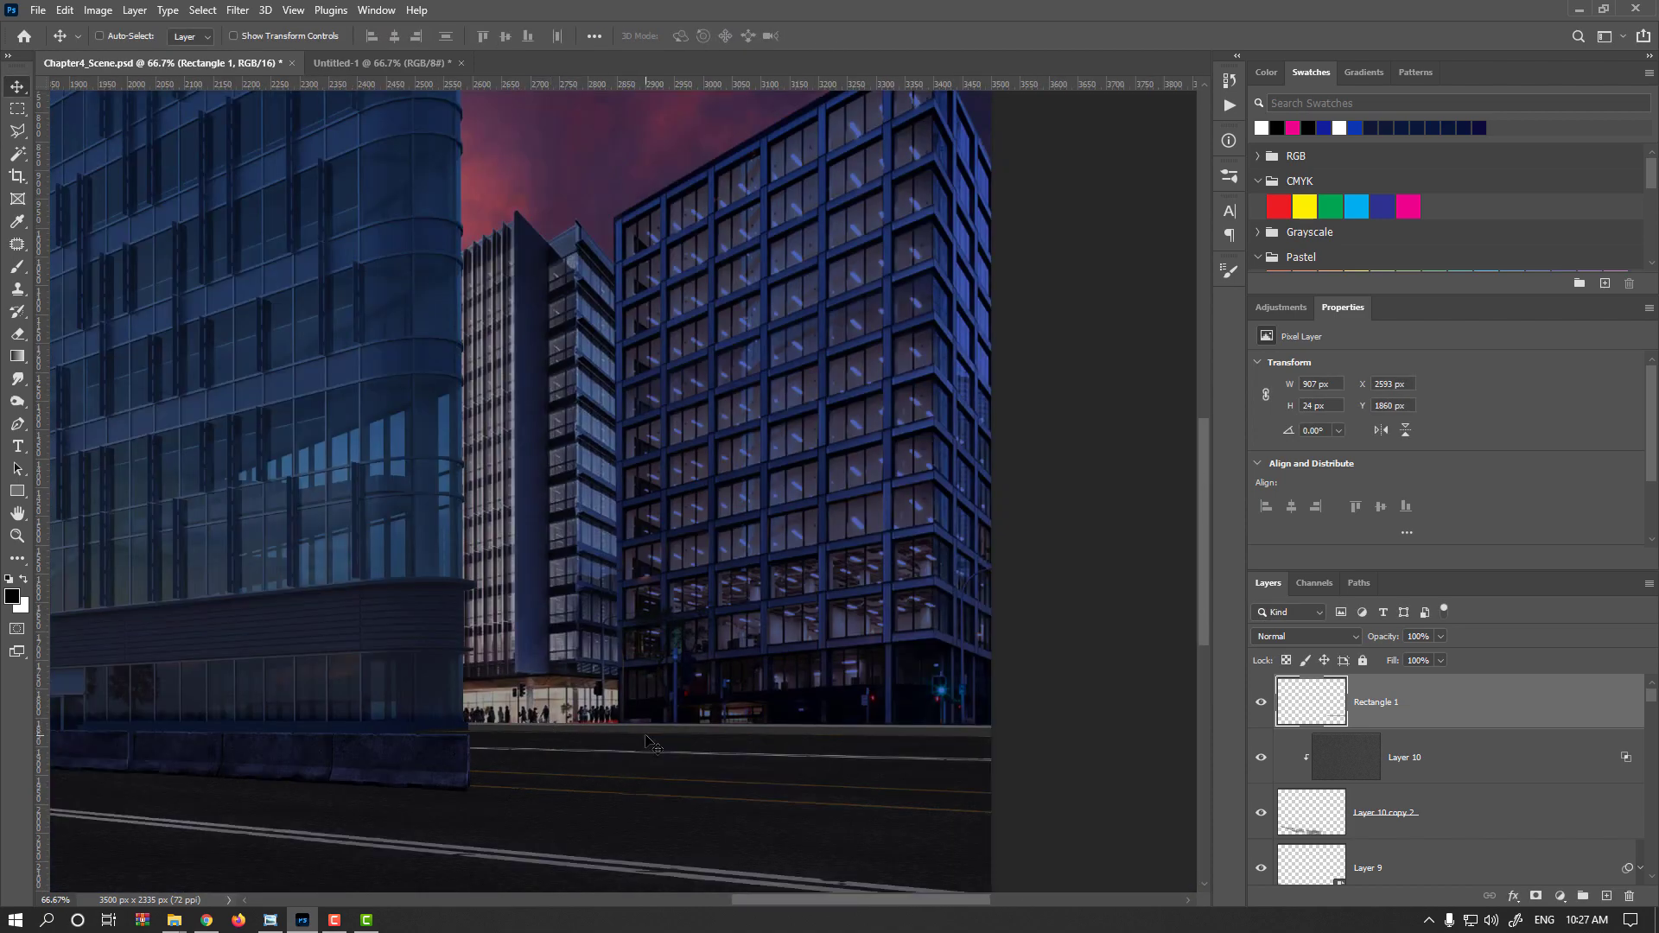
Colorize the curb strip with Hue/Saturation at hue 208, saturation 16 and lightness -39
scroll(825, 749, "up", 1)
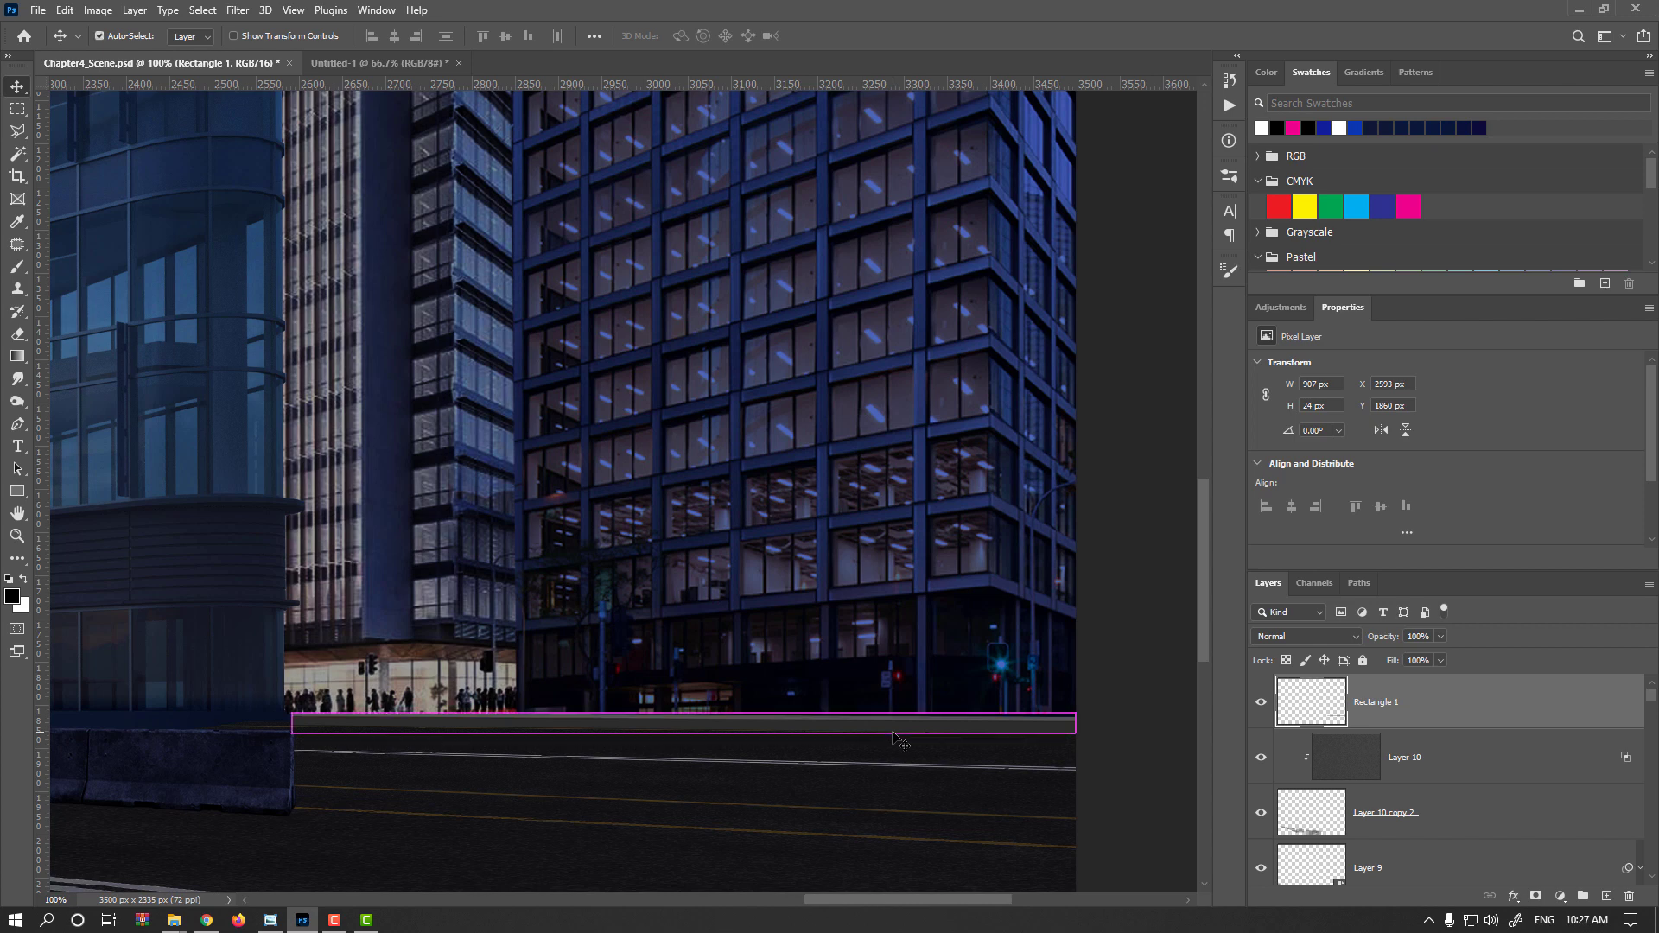
key("ctrl+u")
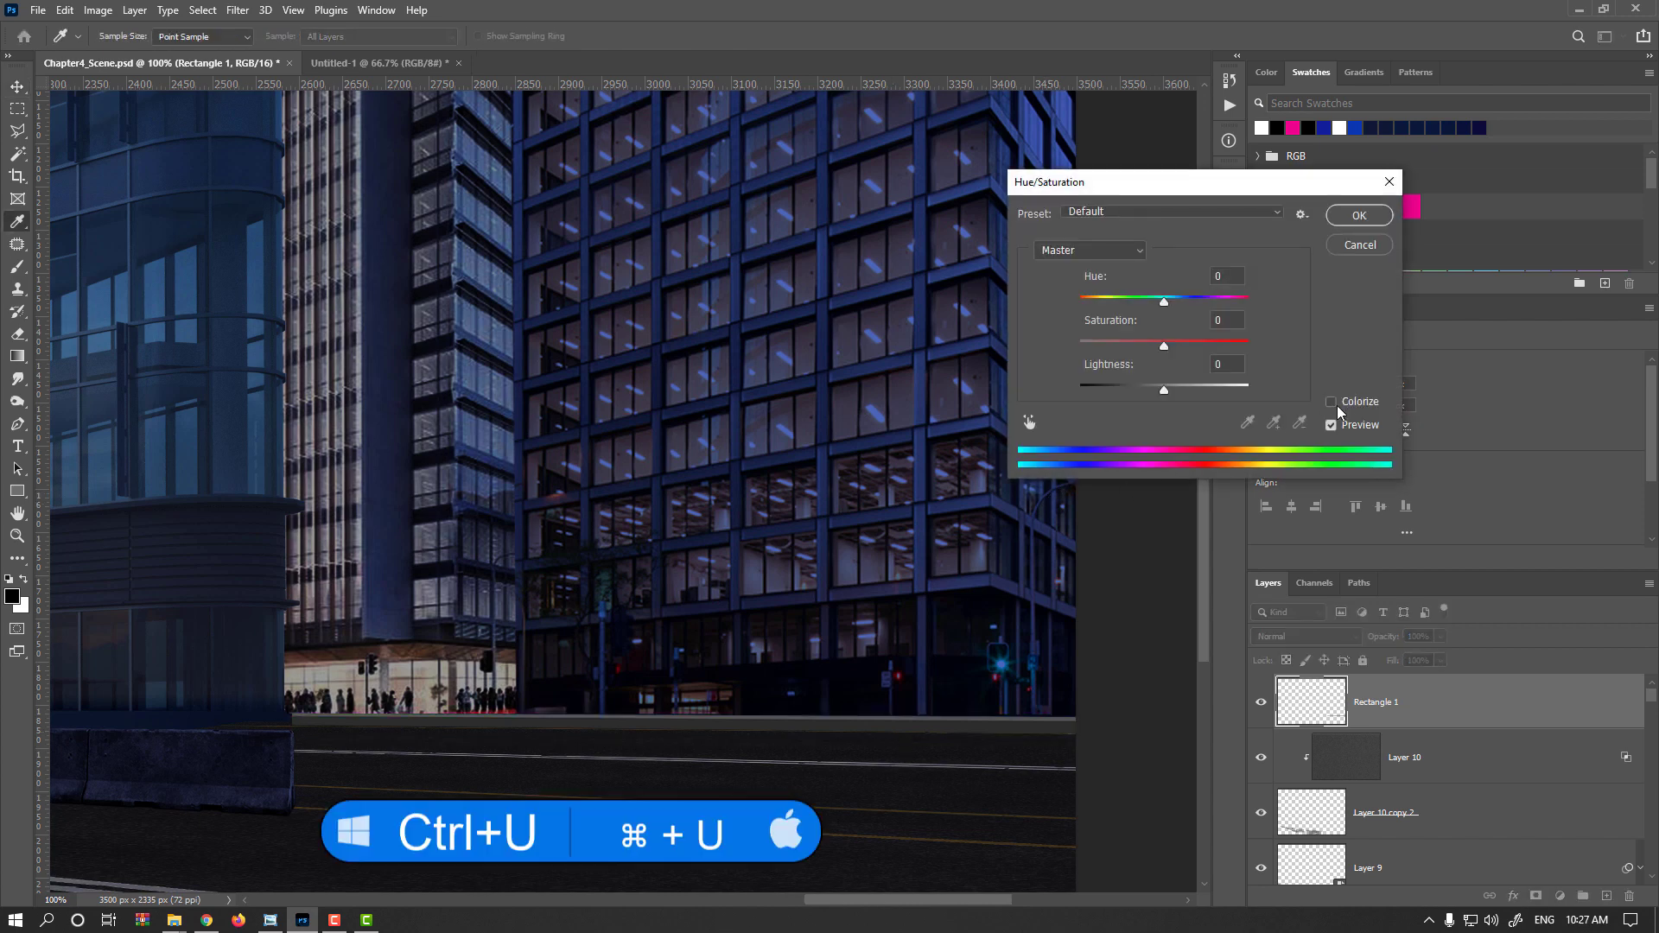
left_click(1336, 404)
left_click(1173, 298)
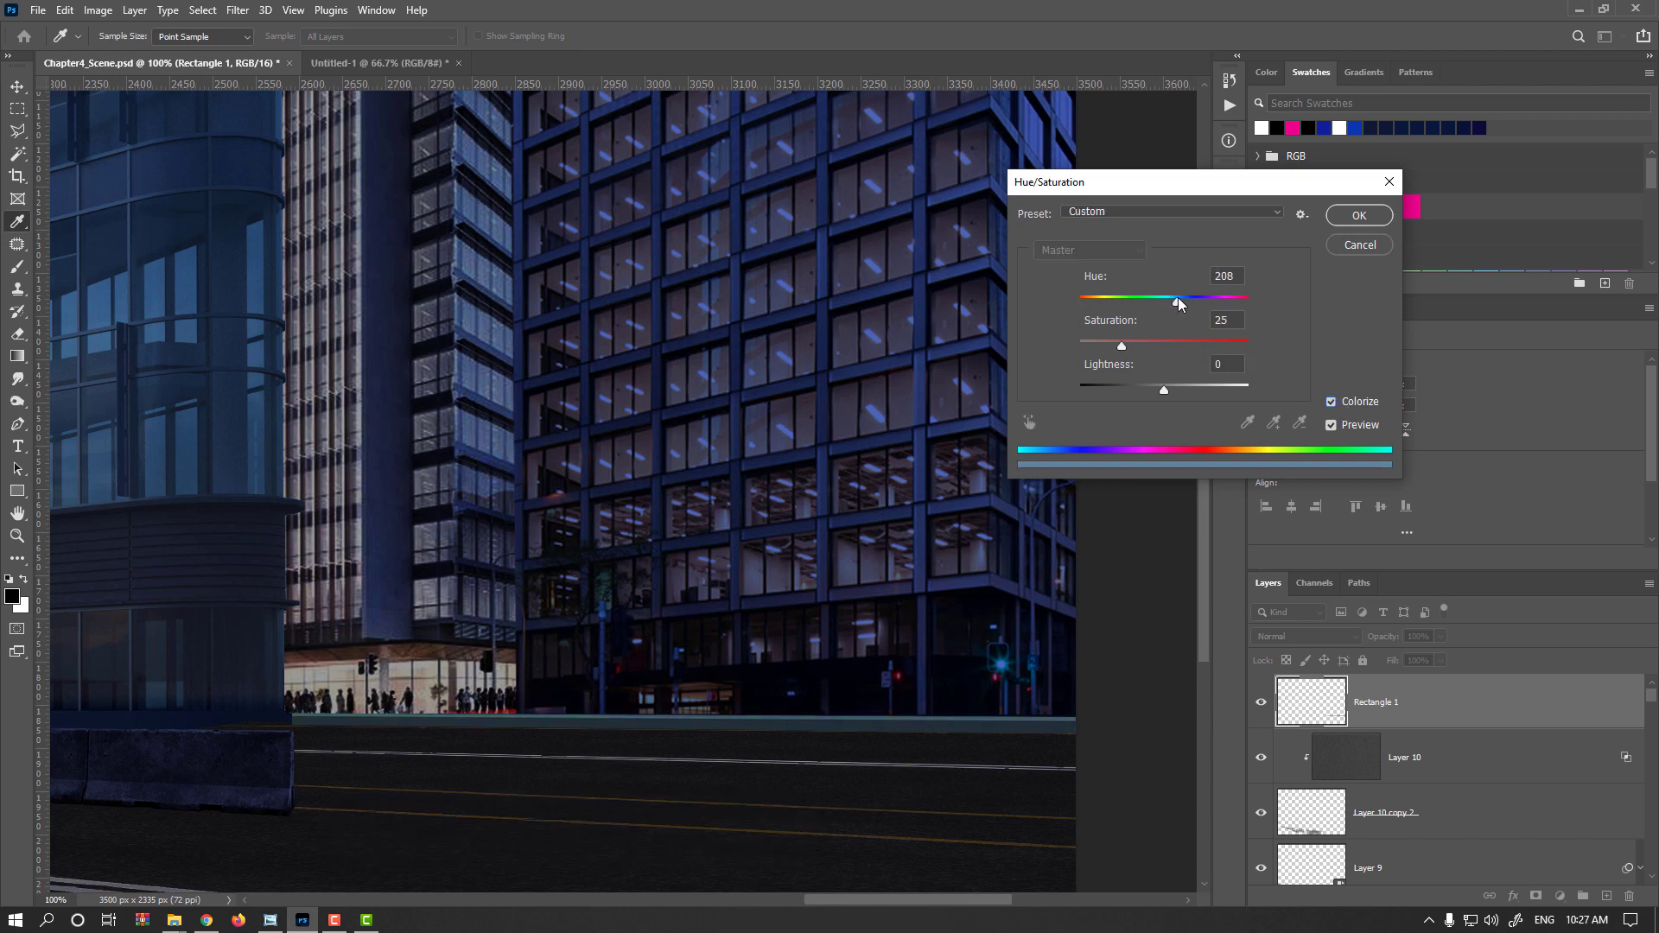
left_click_drag(1121, 345, 1101, 344)
left_click(1107, 345)
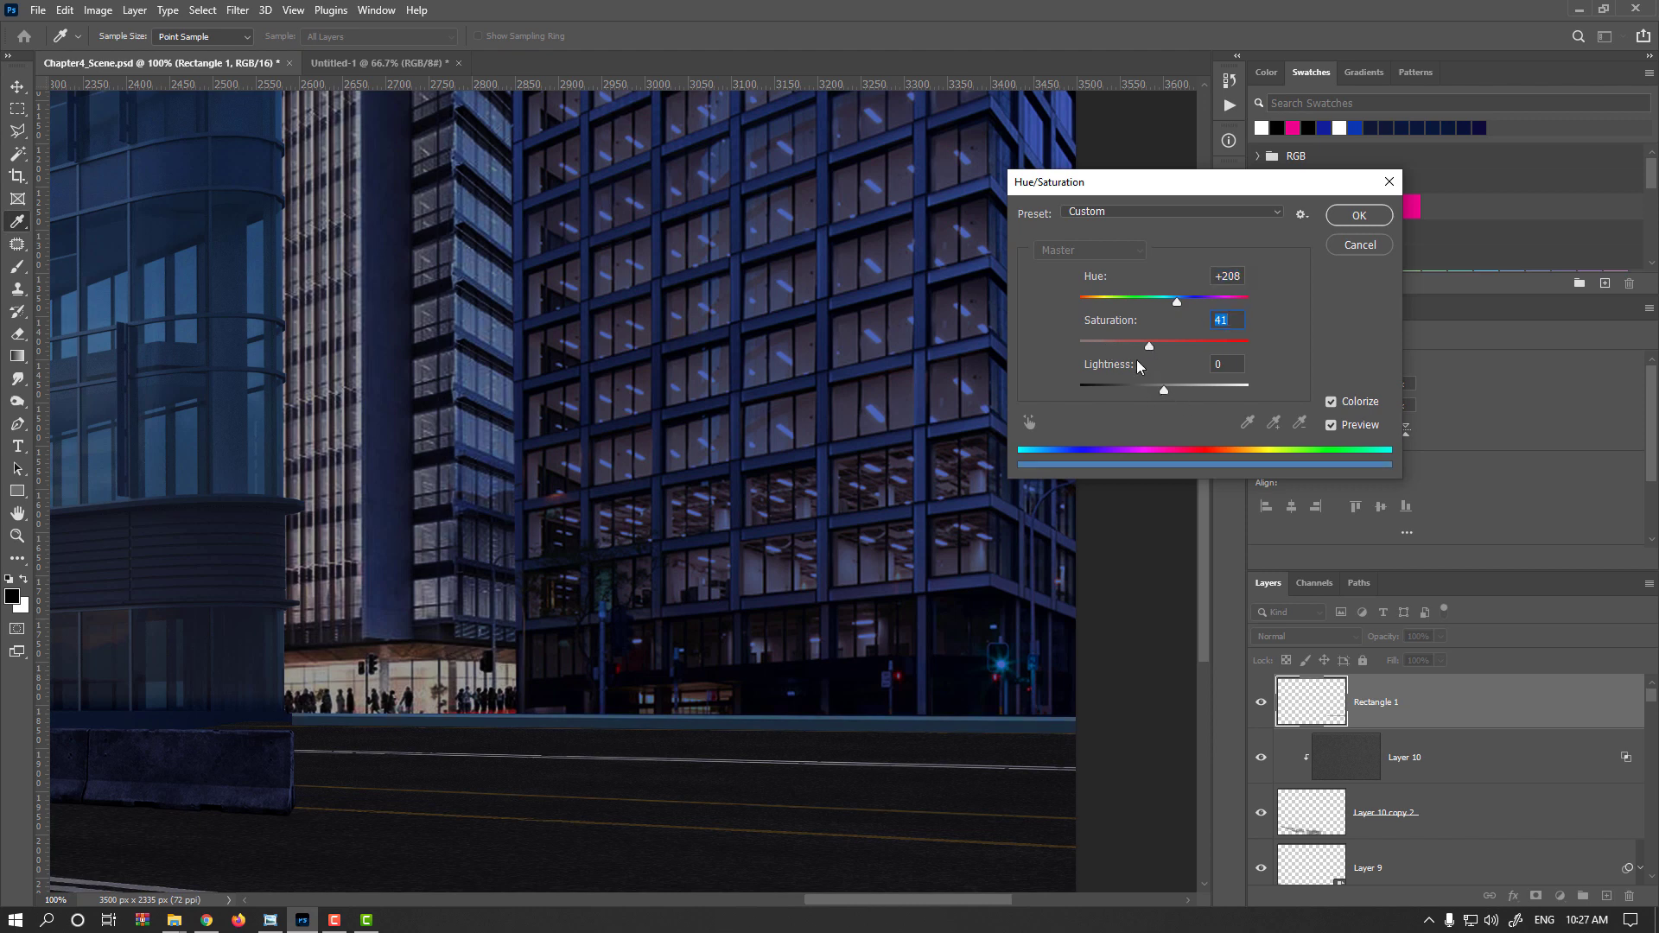
left_click_drag(1163, 389, 1134, 386)
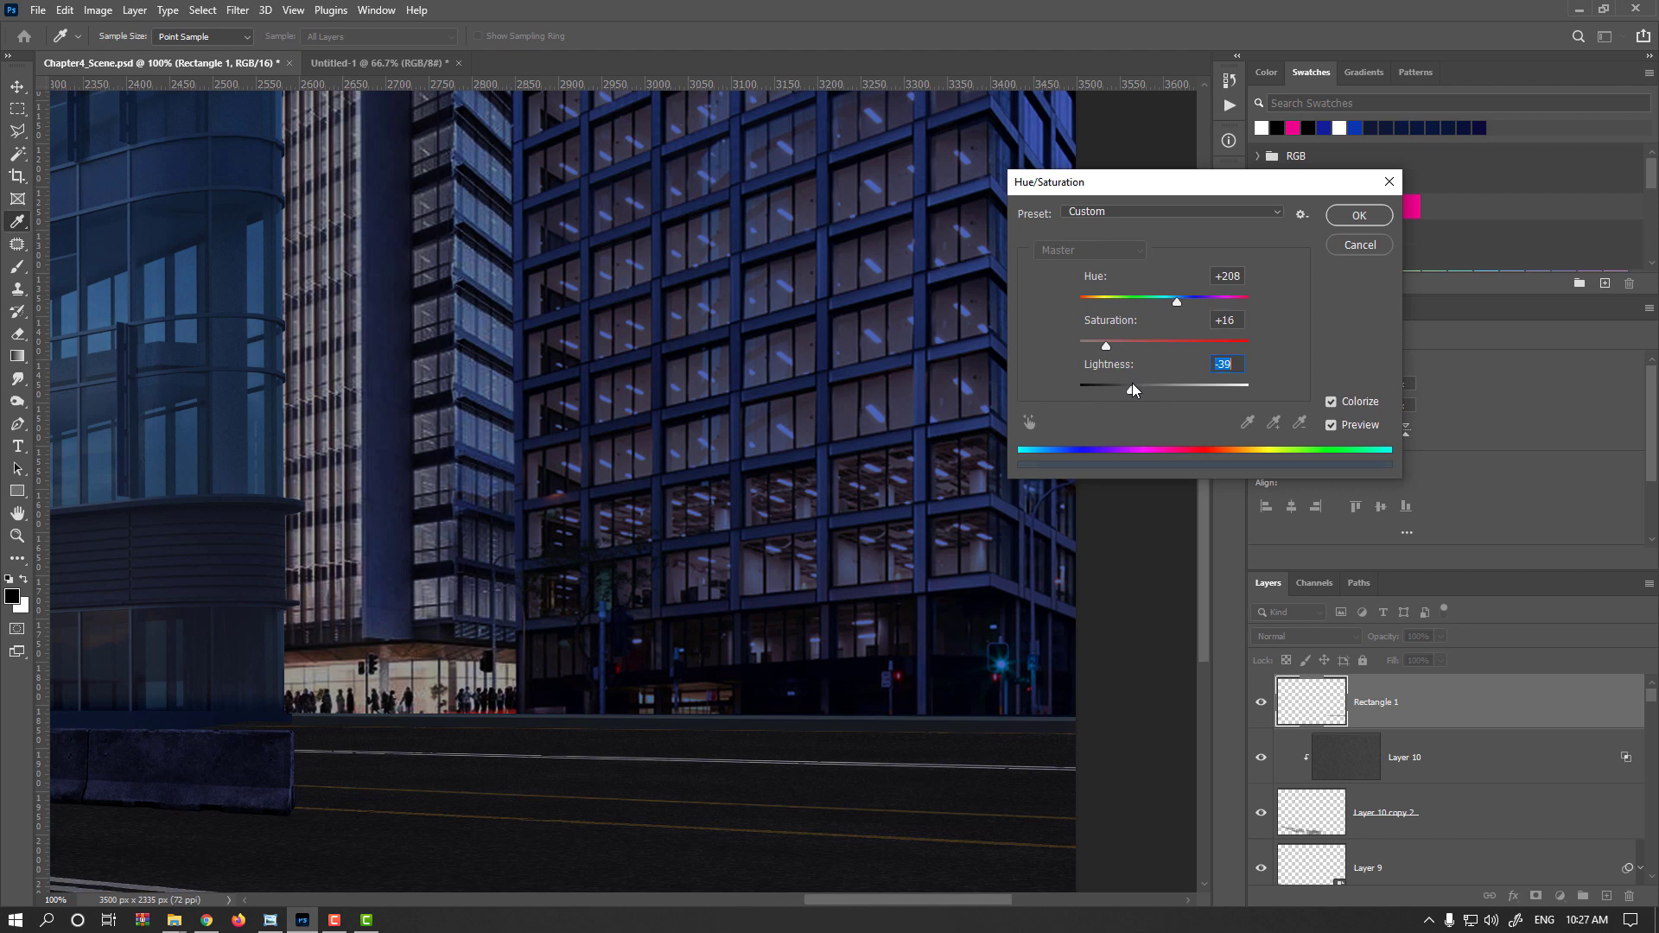
key("Return")
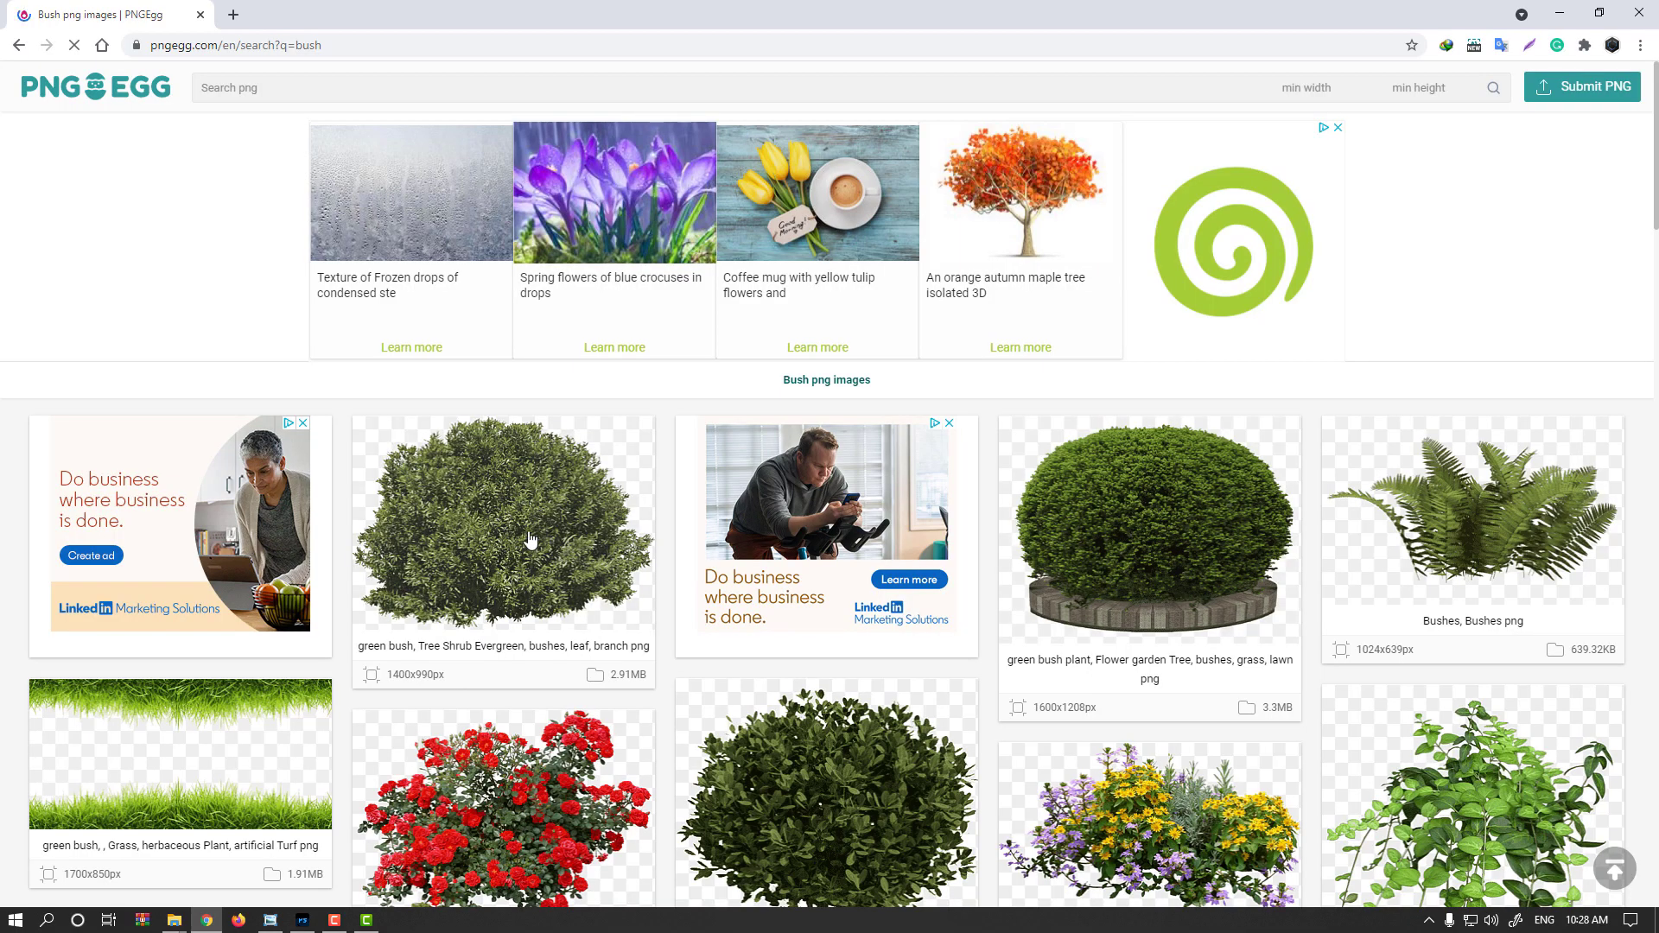
Switch to the browser, look through the bush PNG results, and download the green evergreen shrub PNG
scroll(527, 542, "down", 2)
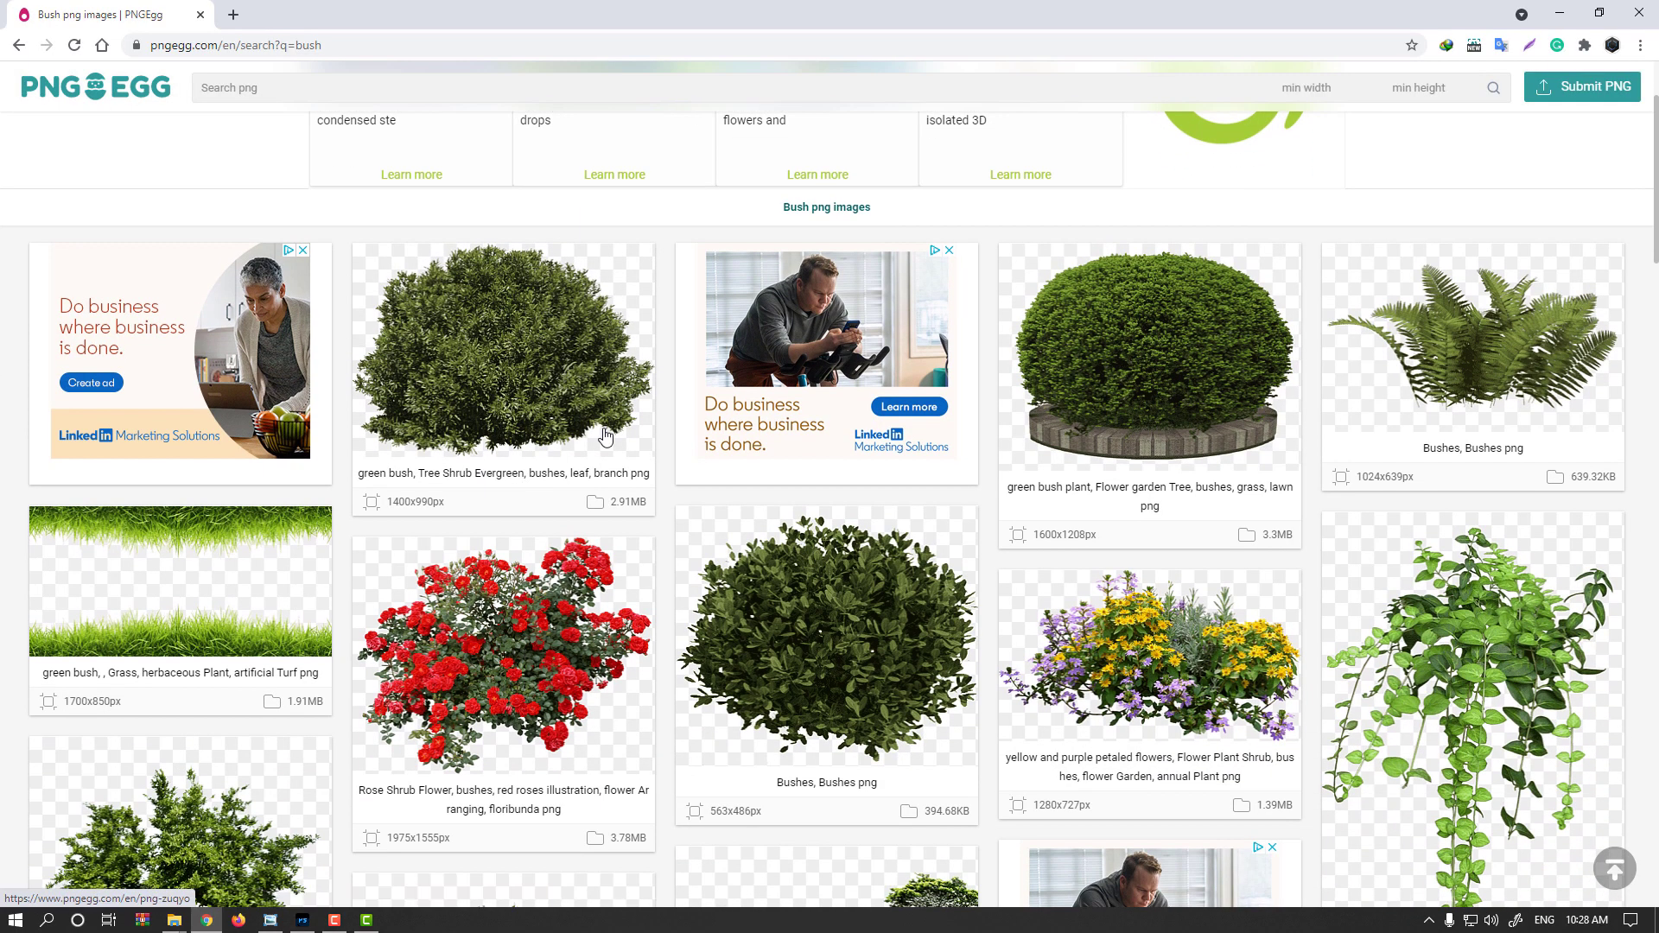
scroll(1024, 383, "down", 3)
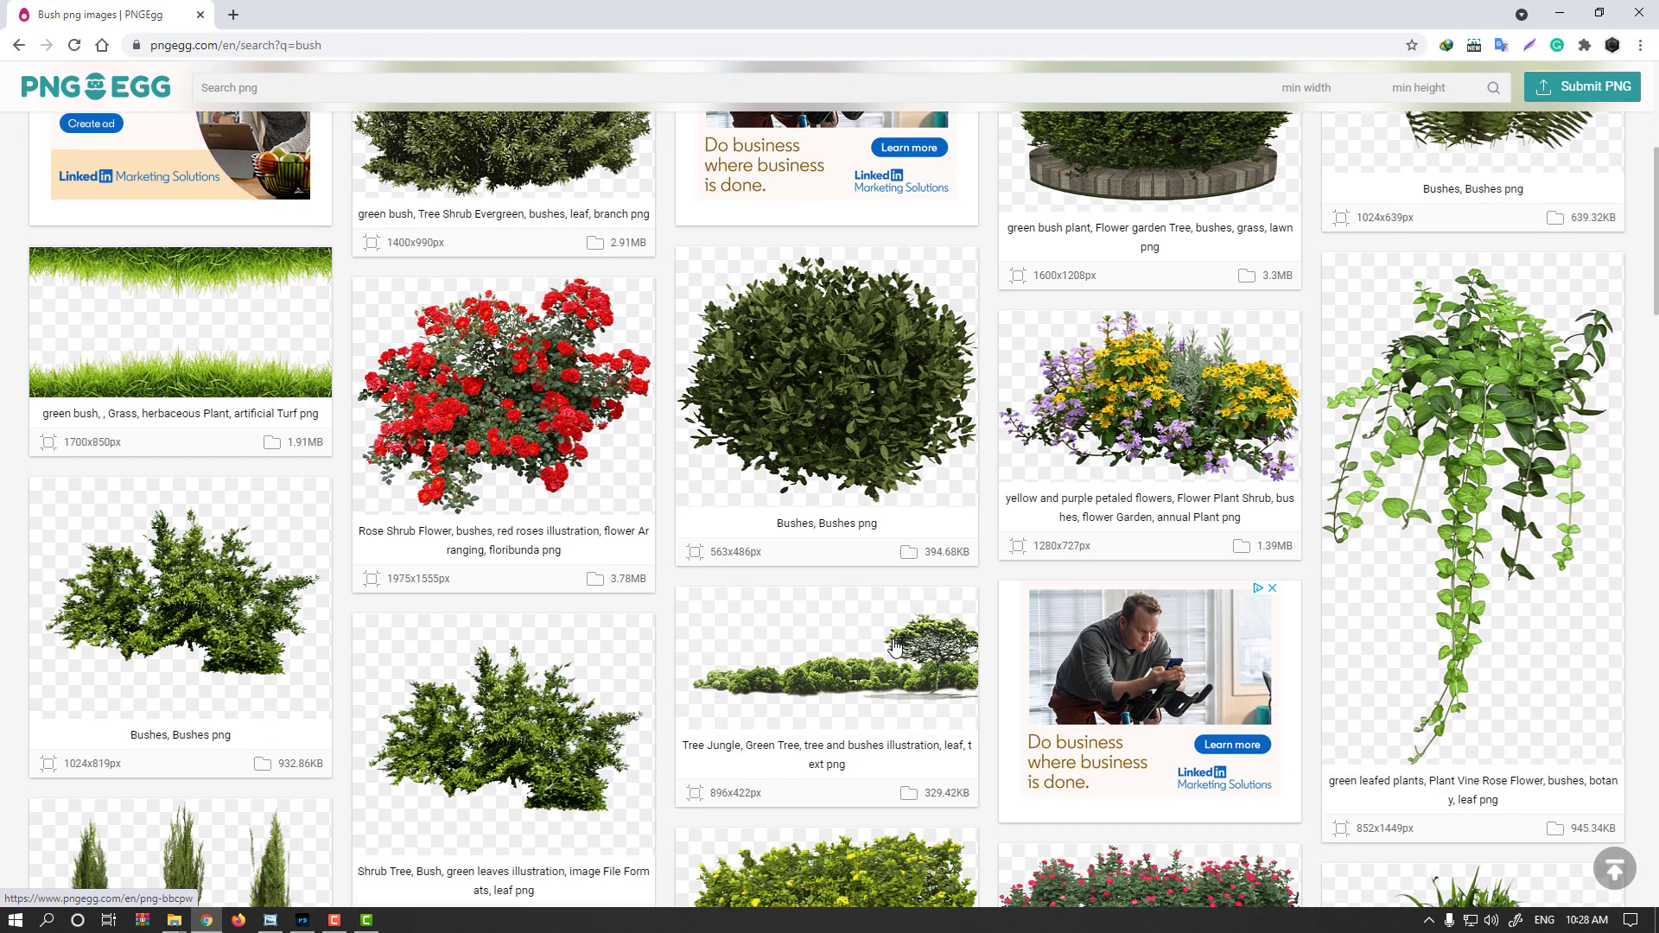
scroll(881, 593, "down", 5)
scroll(882, 593, "up", 10)
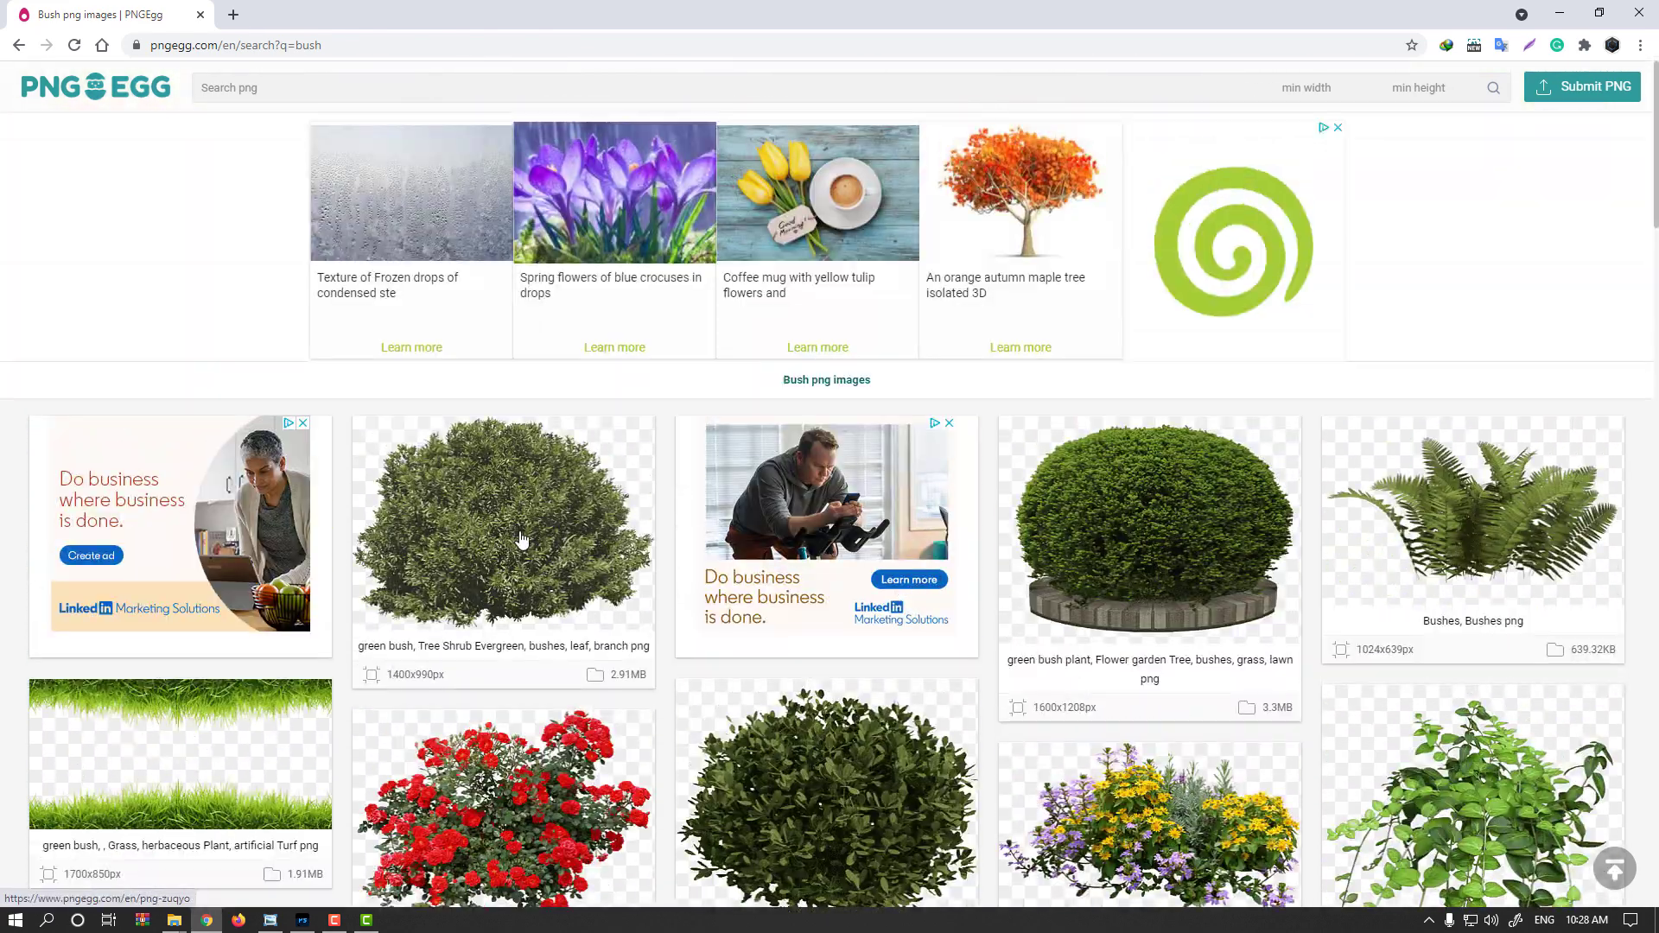
middle_click(520, 538)
left_click(286, 12)
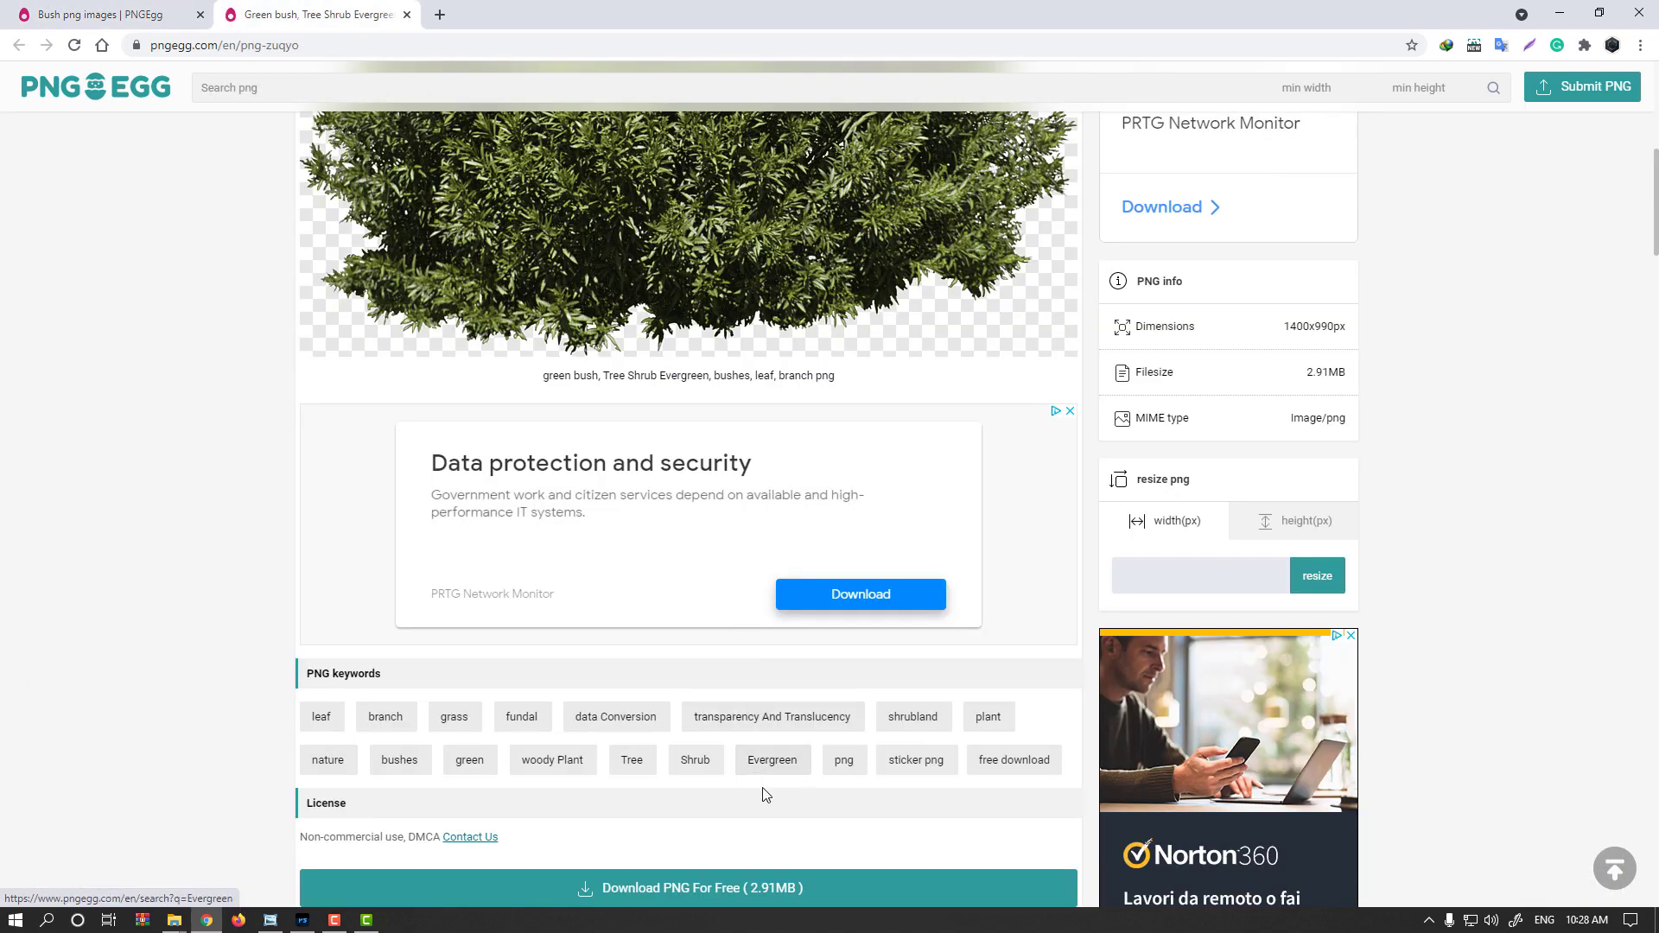
left_click(718, 903)
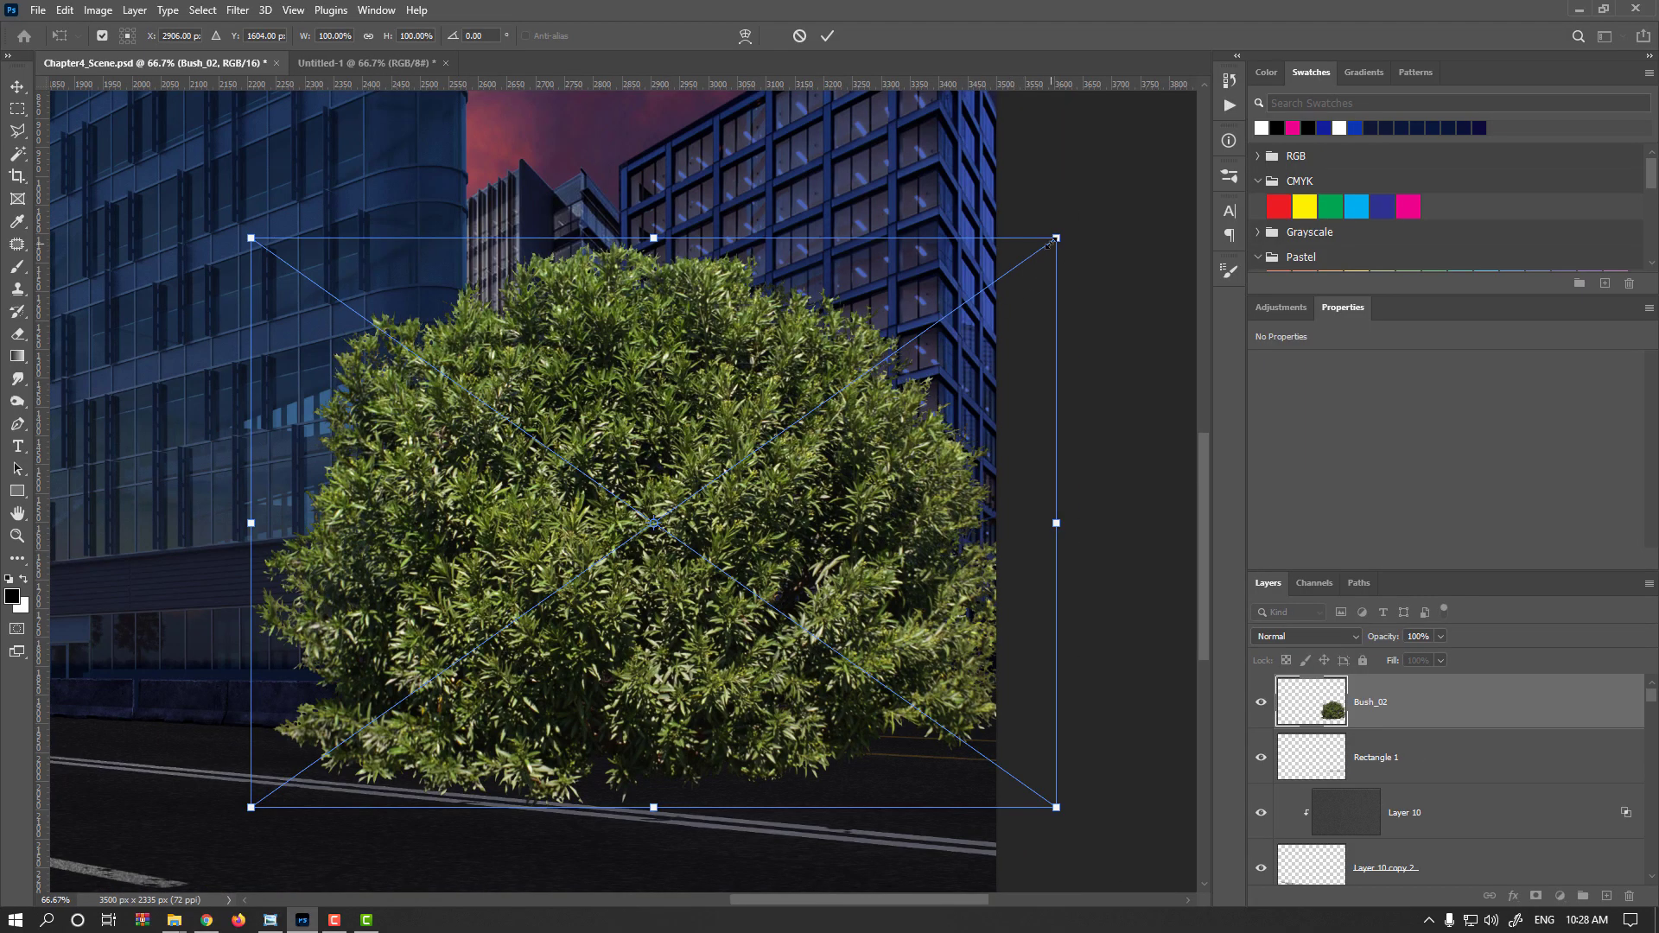
Scale the placed bush image down to about 4.8% and position it on the curb strip
left_click_drag(1056, 238, 700, 509)
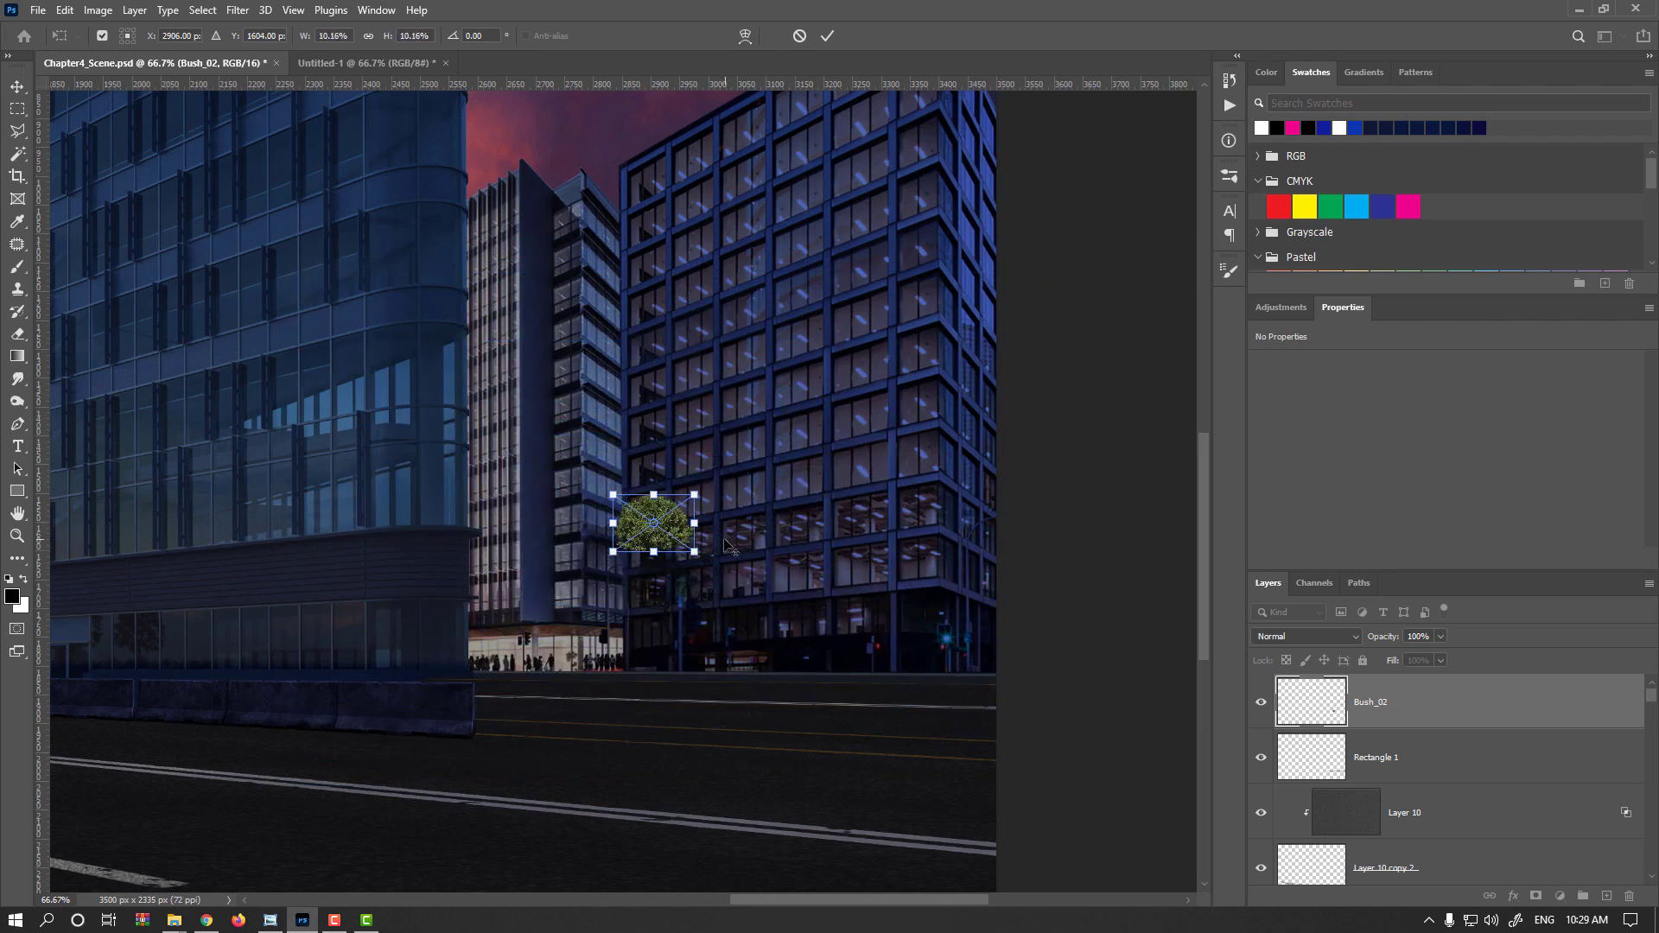
scroll(668, 534, "up", 3)
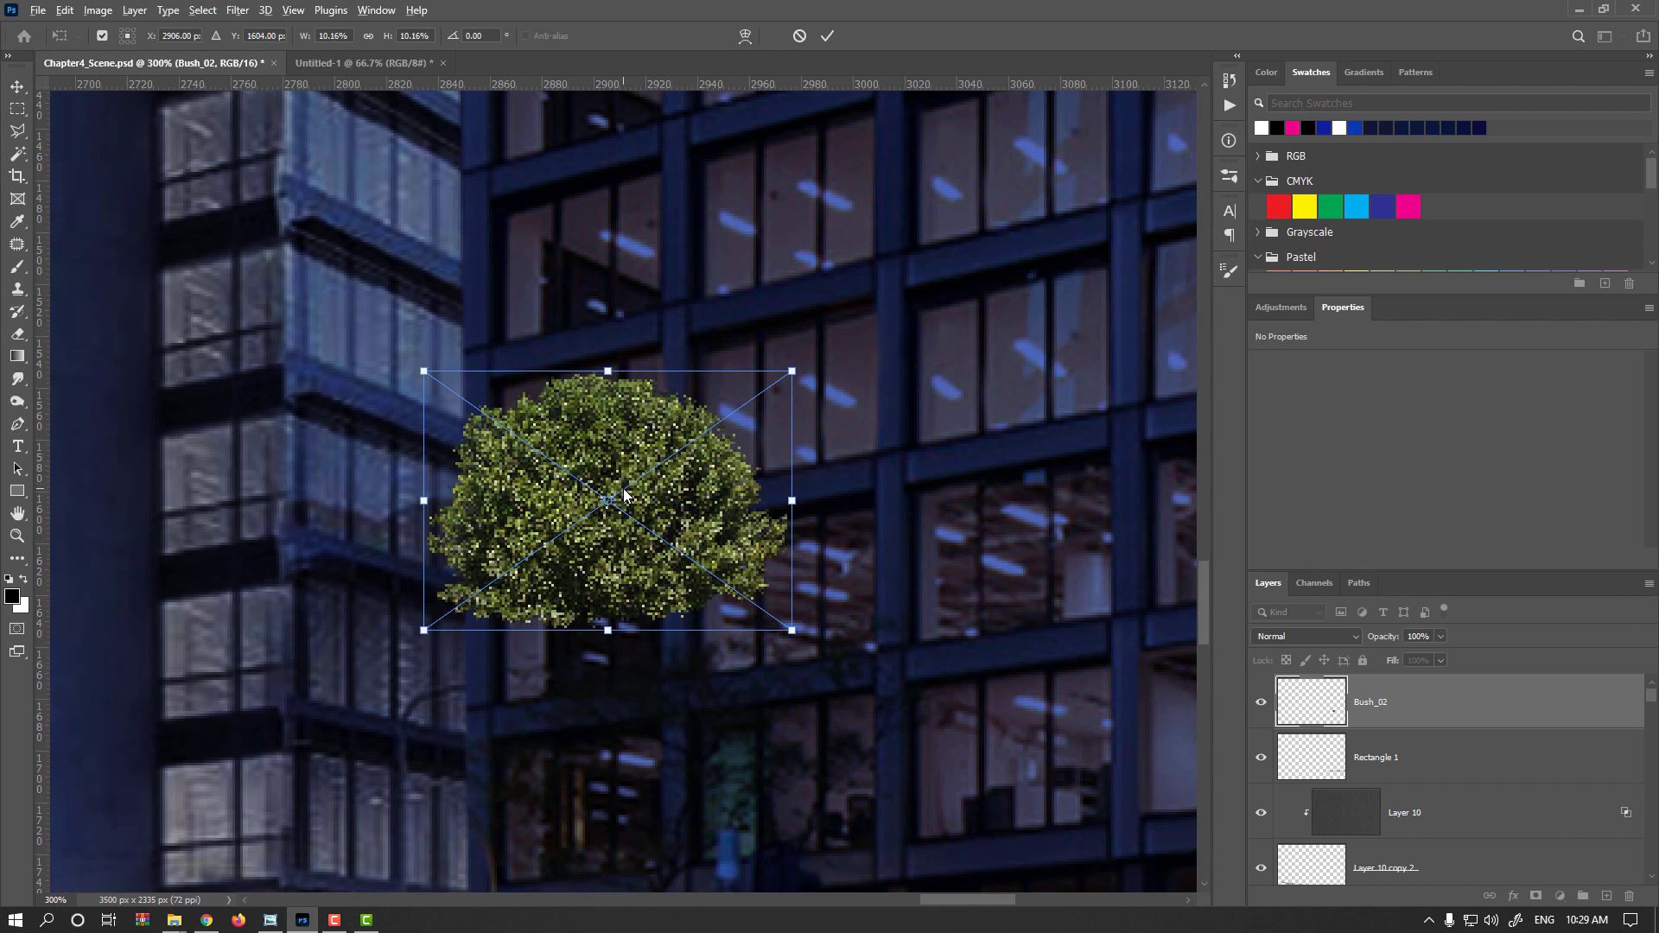
scroll(849, 679, "down", 4)
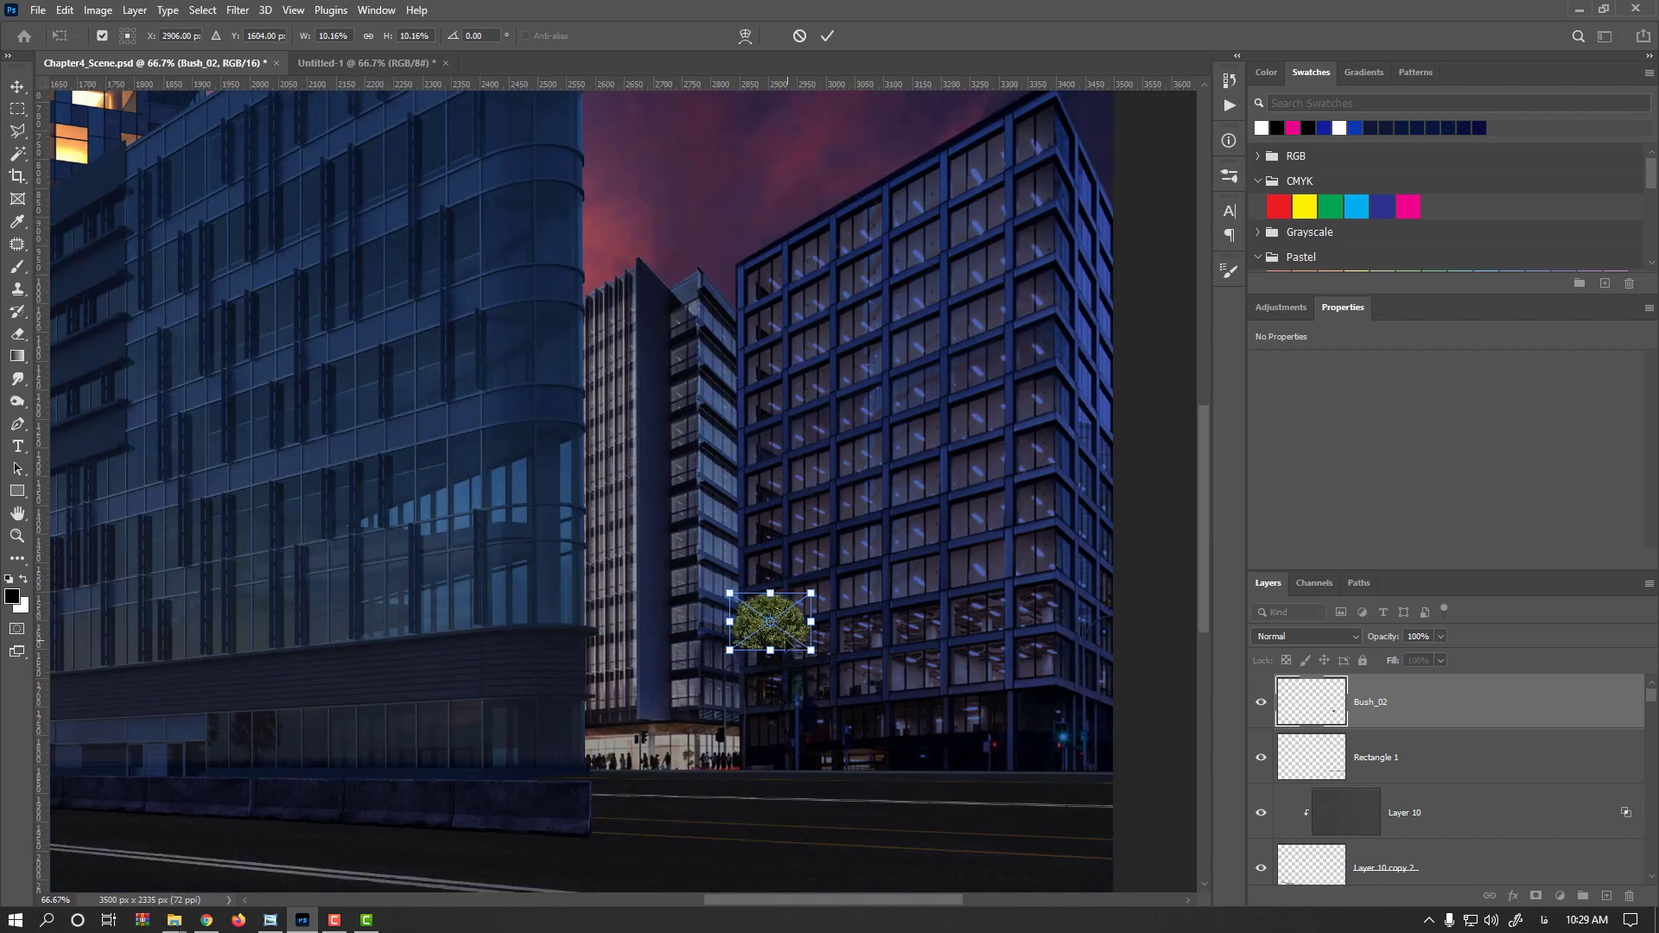
left_click_drag(803, 642, 1035, 769)
scroll(1003, 761, "up", 3)
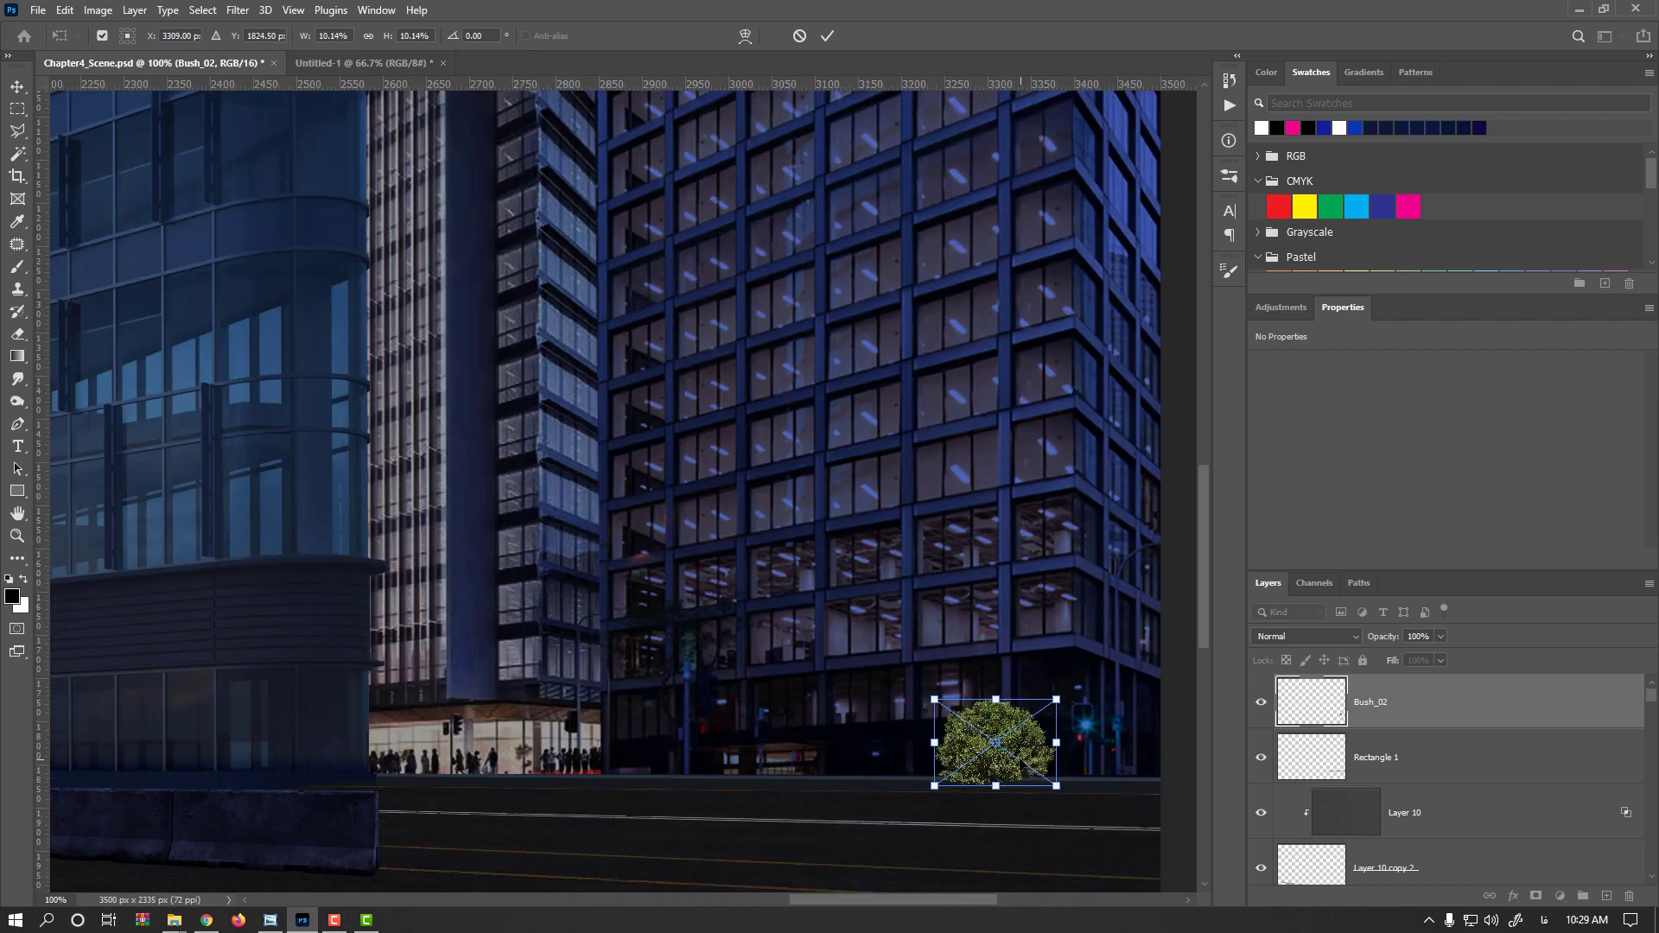
scroll(979, 747, "up", 2)
left_click_drag(733, 727, 433, 545)
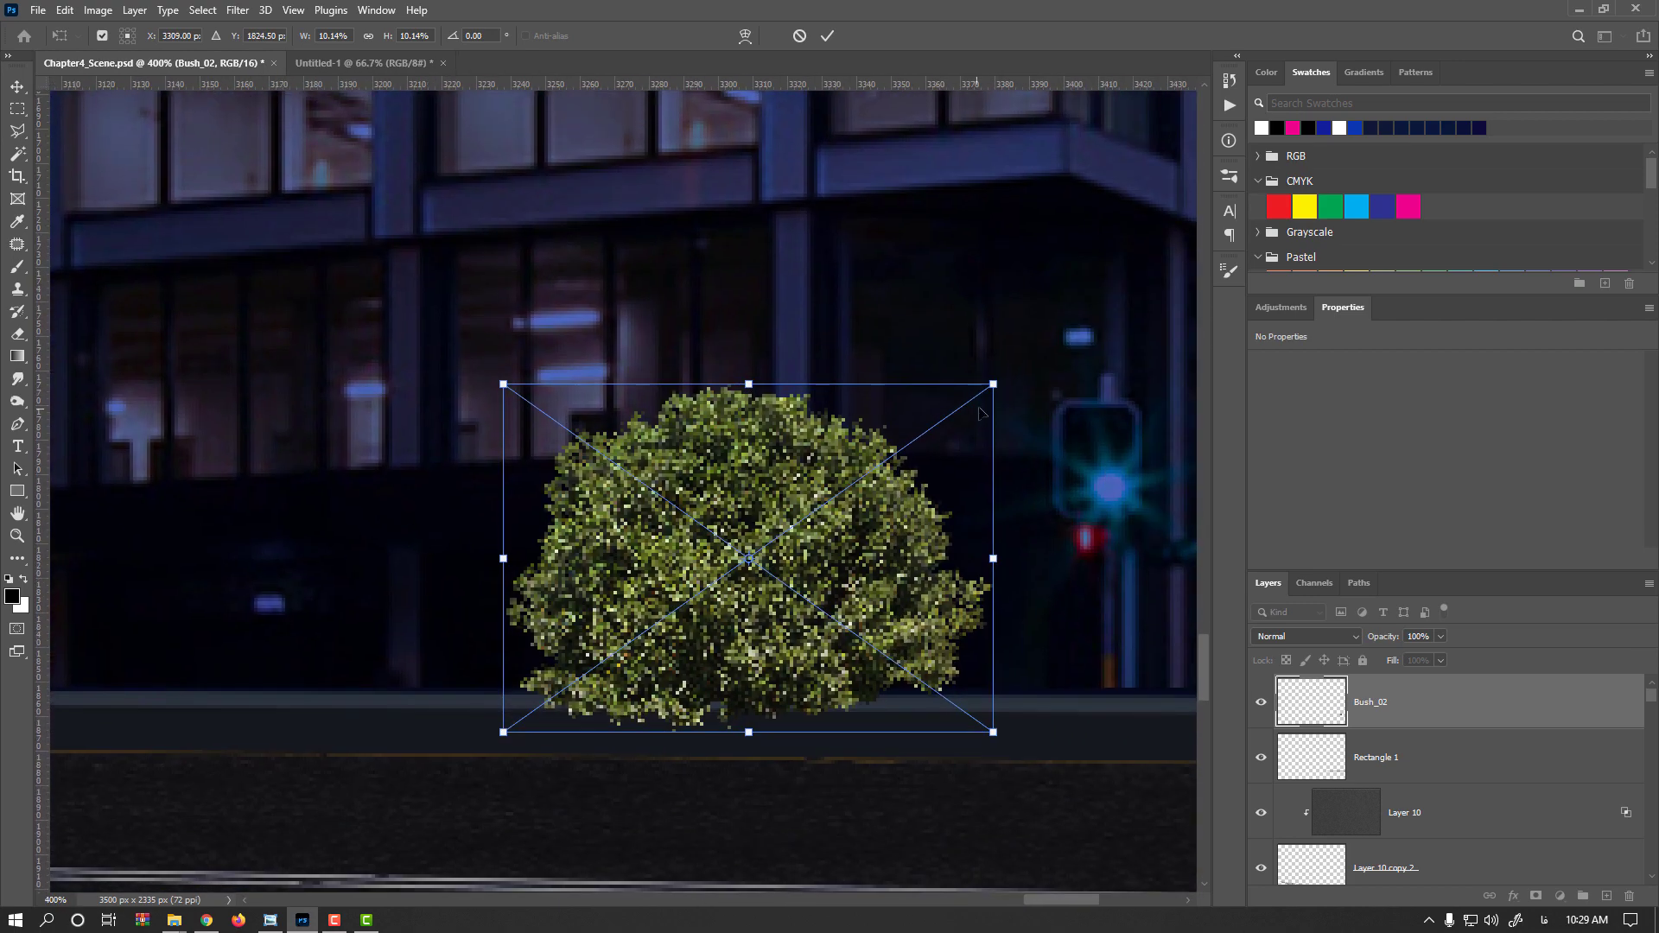
left_click_drag(994, 386, 746, 618)
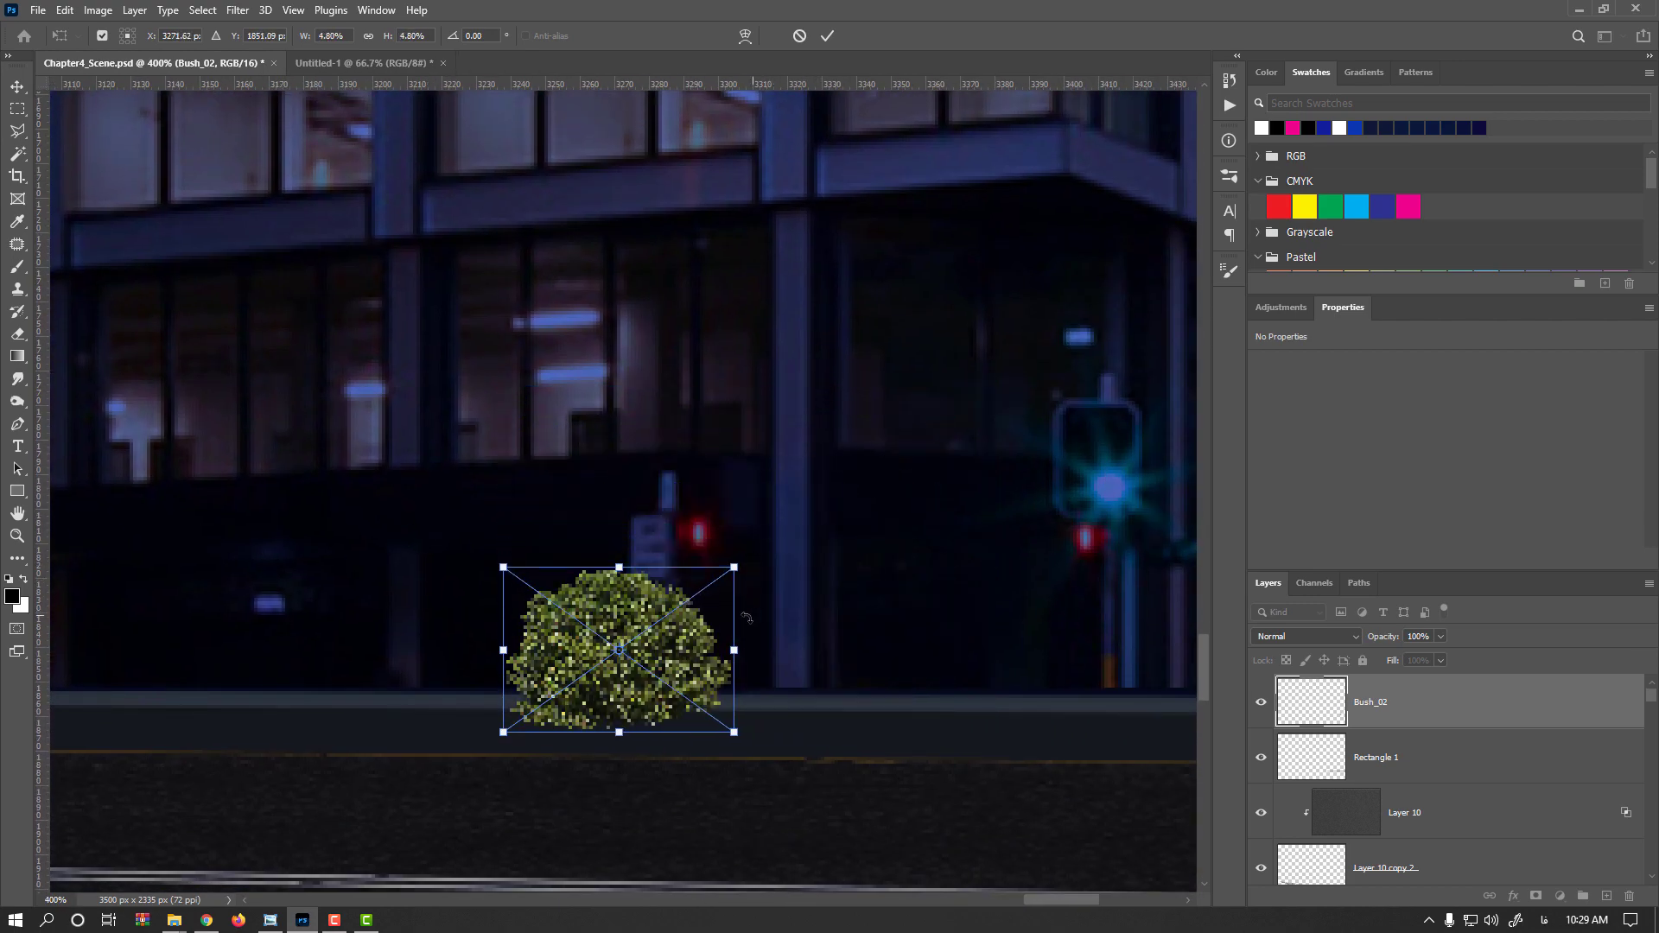
key("Return")
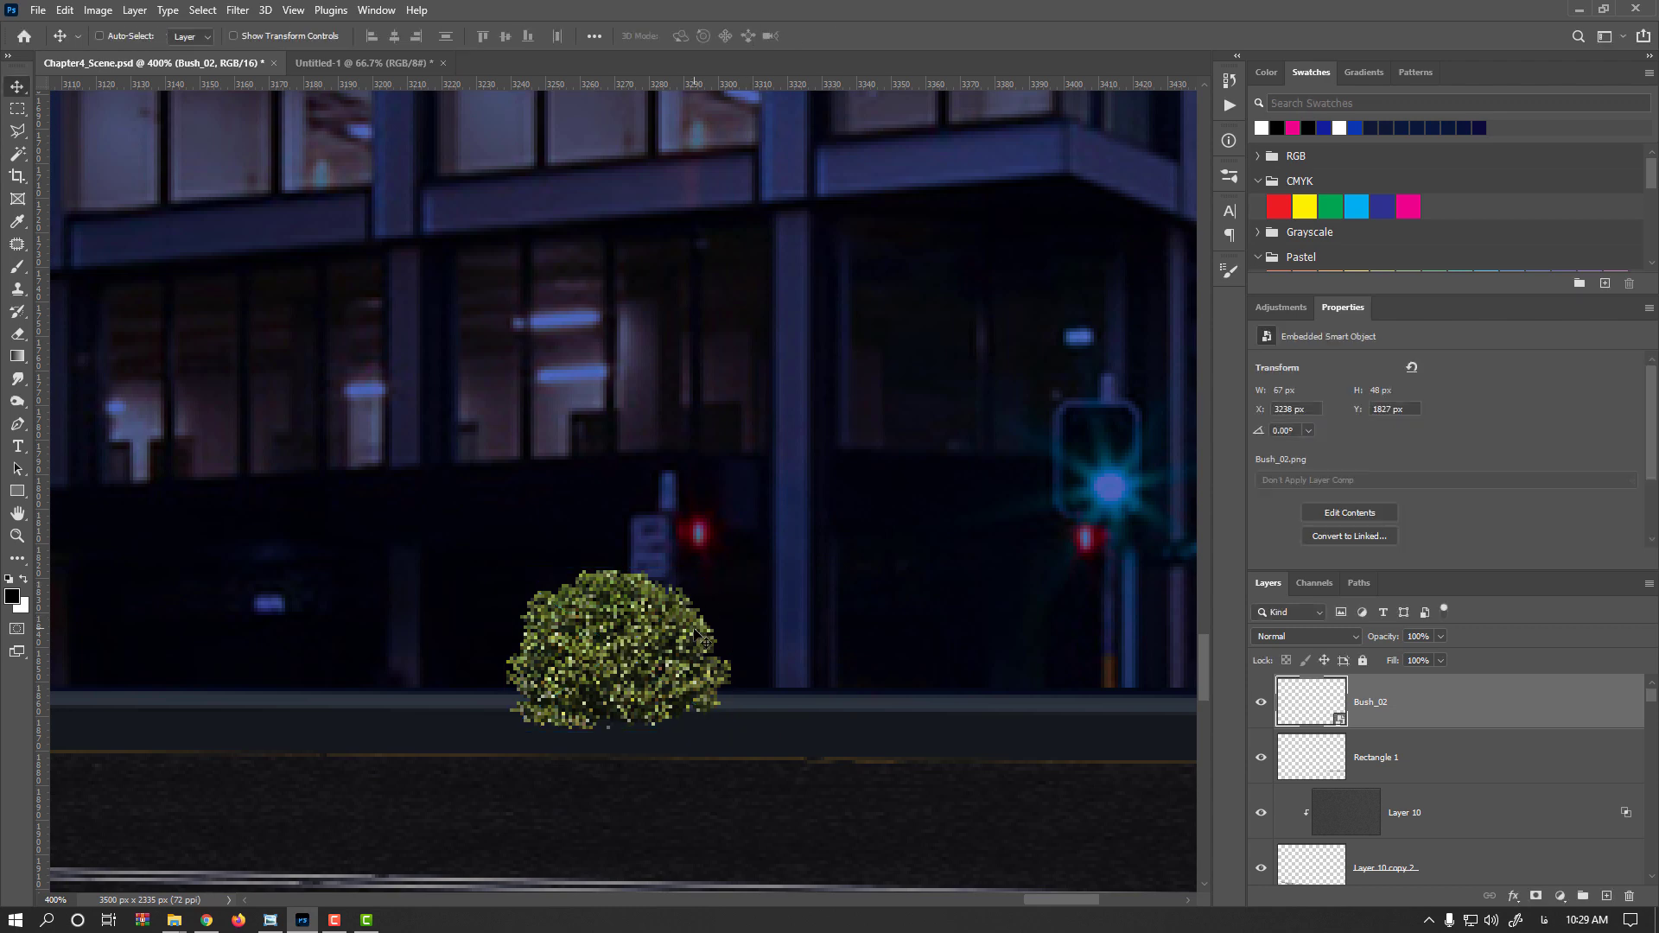
Move the bush to the right end of the curb strip beside the building corner
scroll(697, 657, "down", 3)
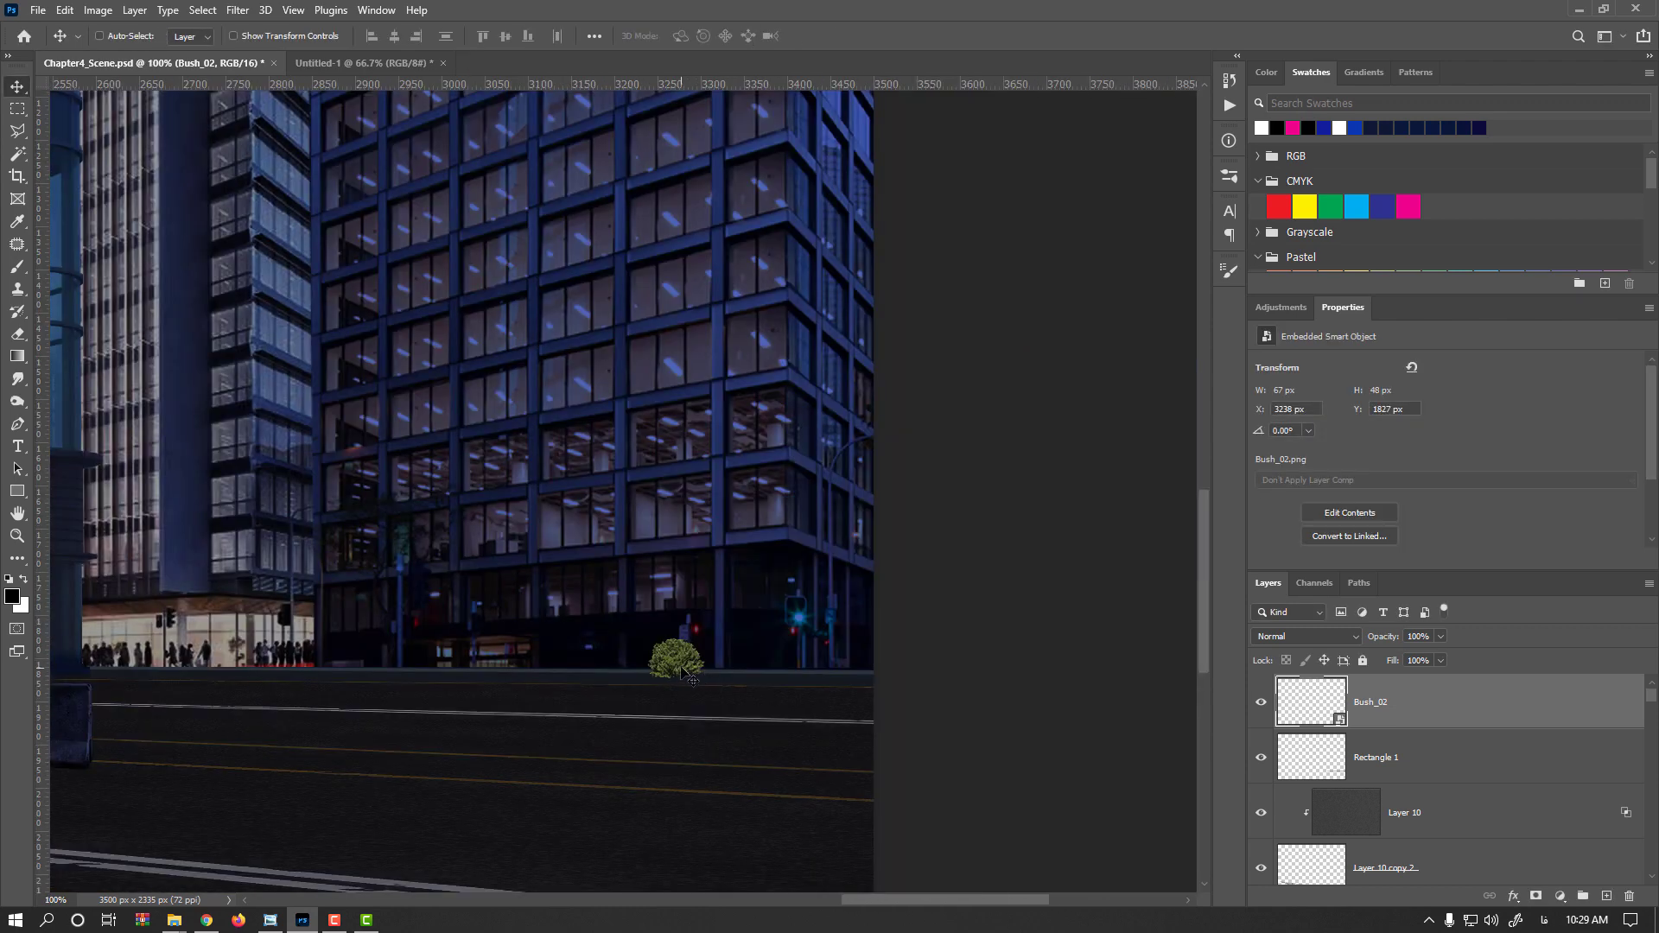
scroll(682, 683, "down", 1)
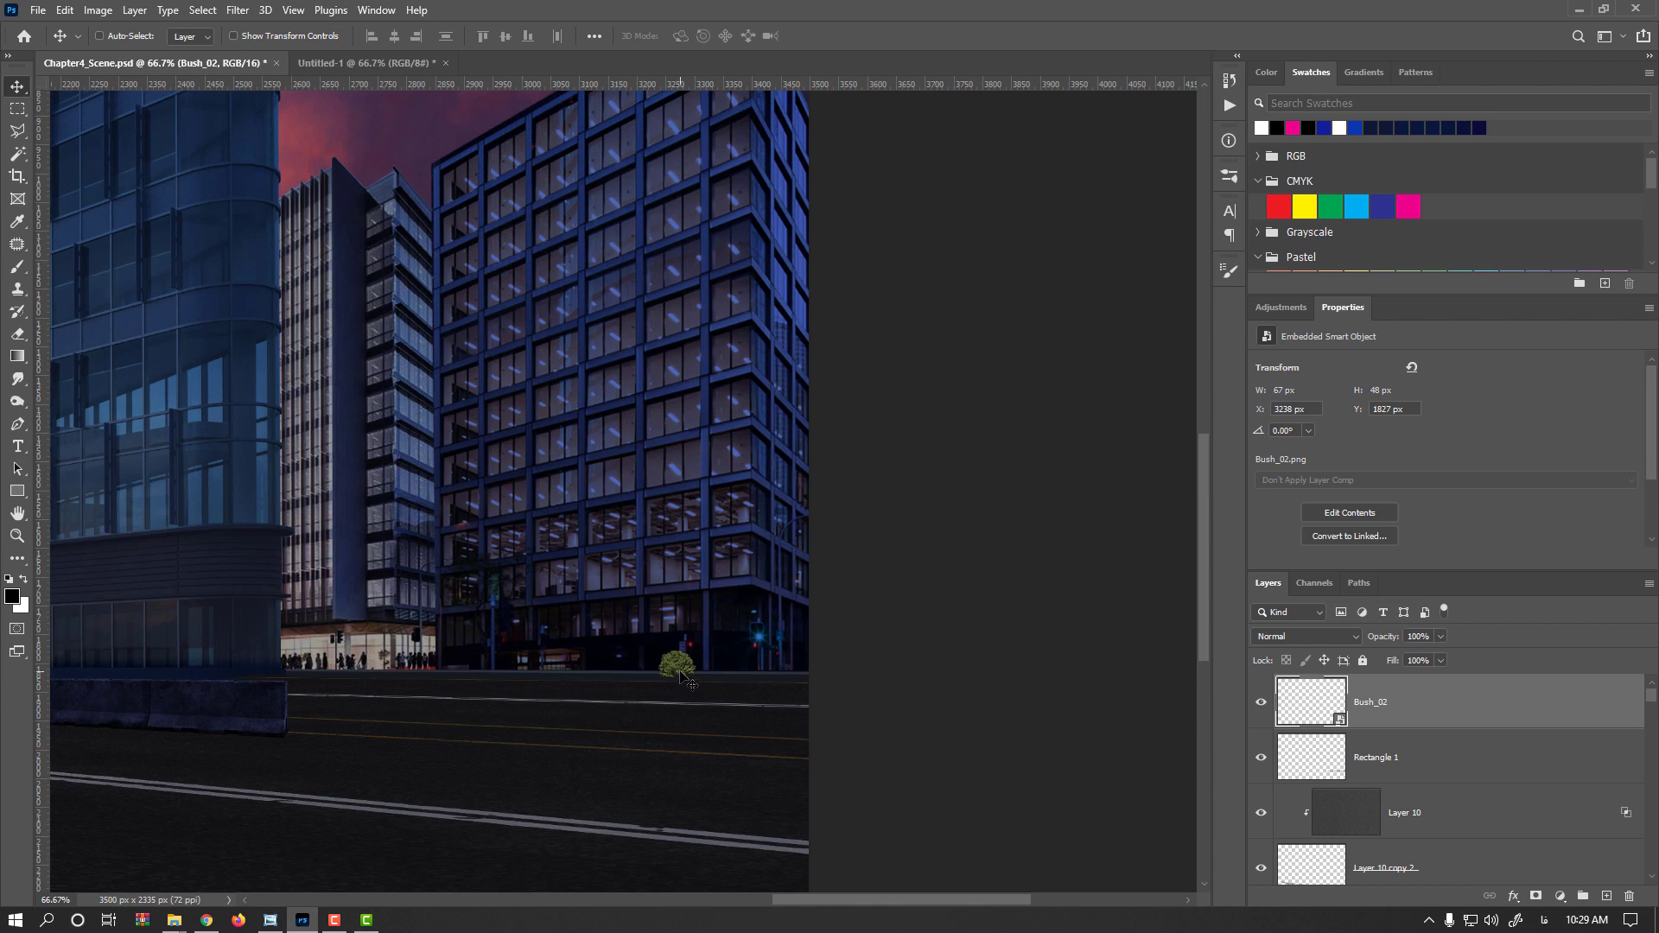
key("ctrl")
key("ctrl+1")
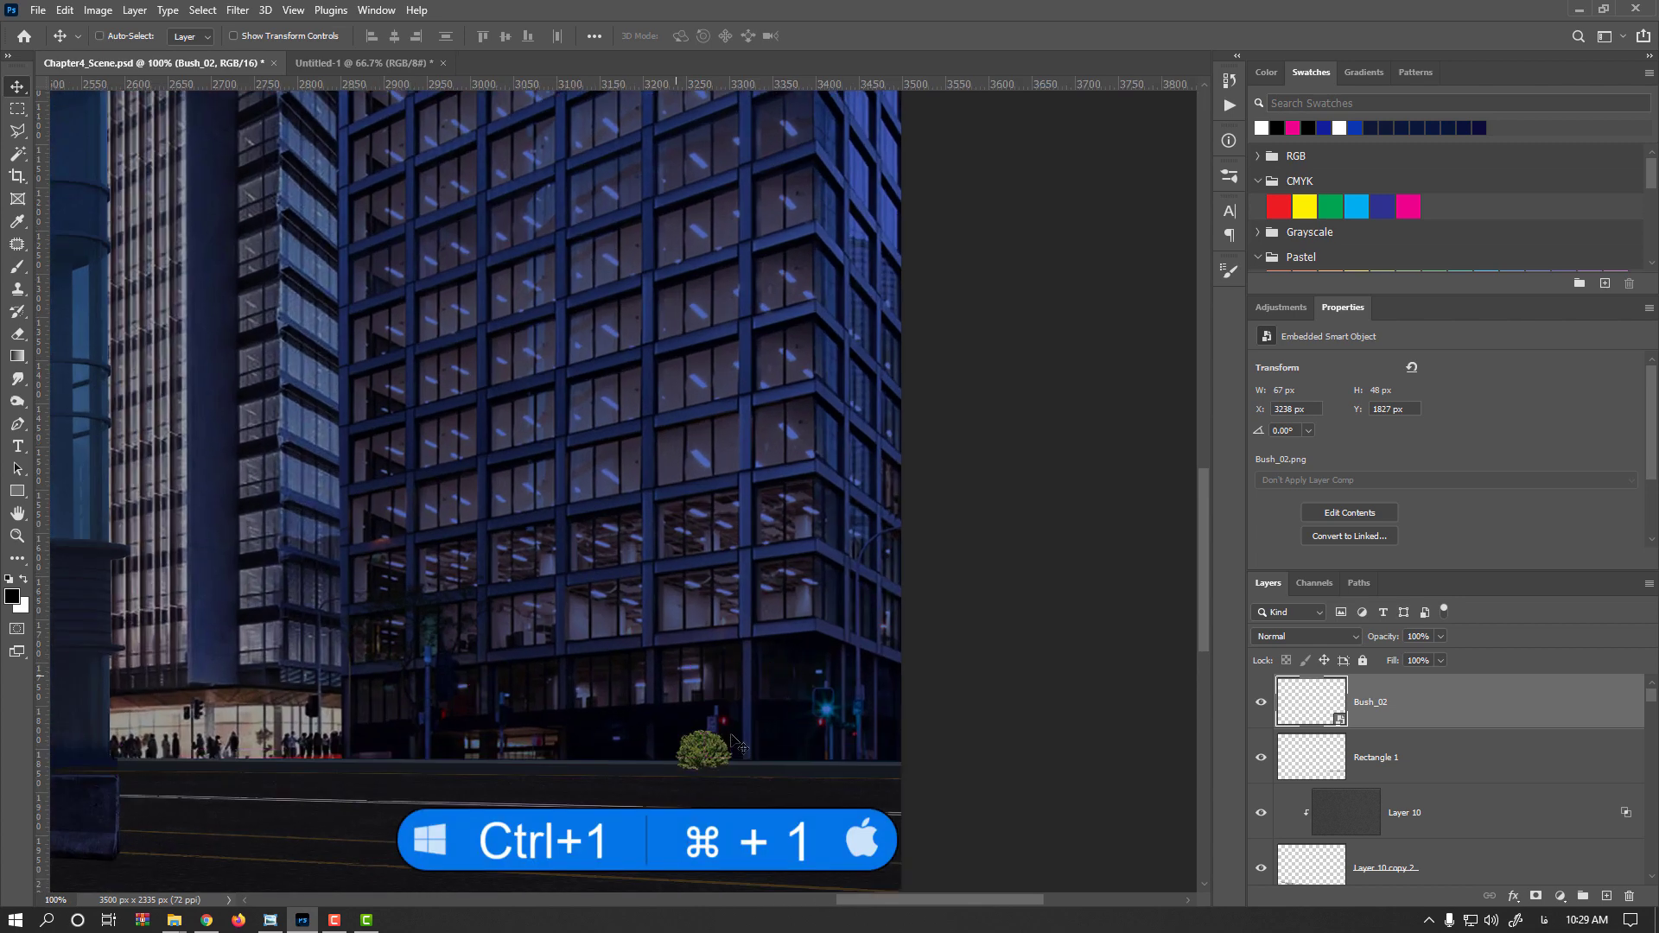
left_click_drag(723, 758, 899, 737)
scroll(903, 747, "up", 3)
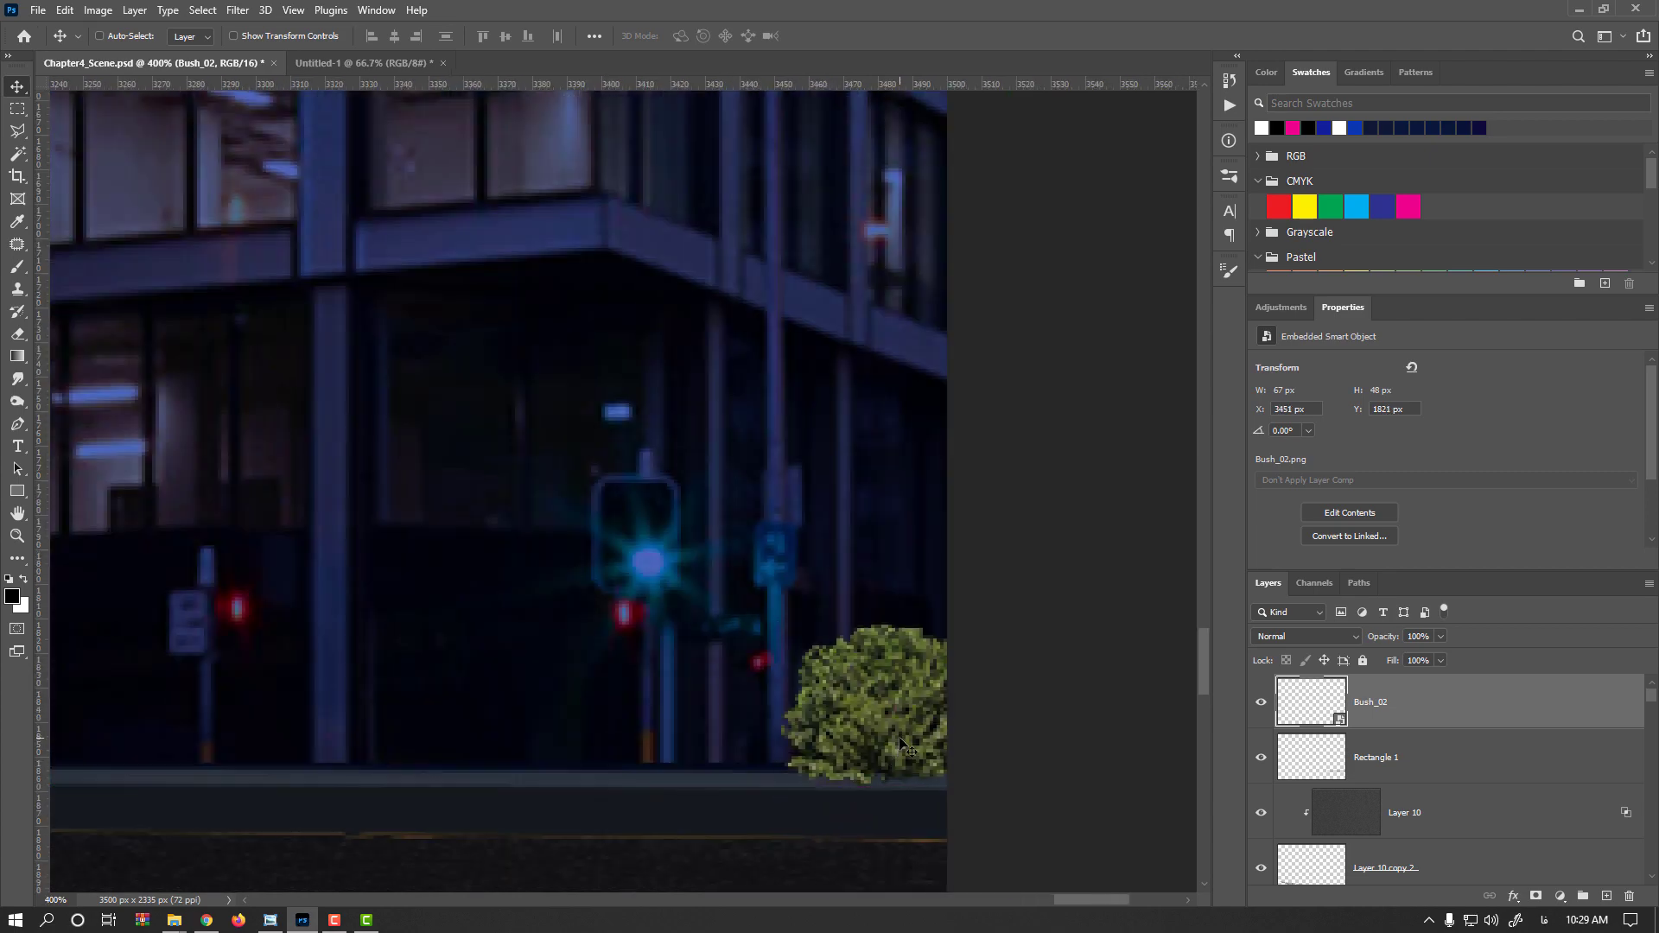
key("ctrl")
scroll(933, 754, "down", 3)
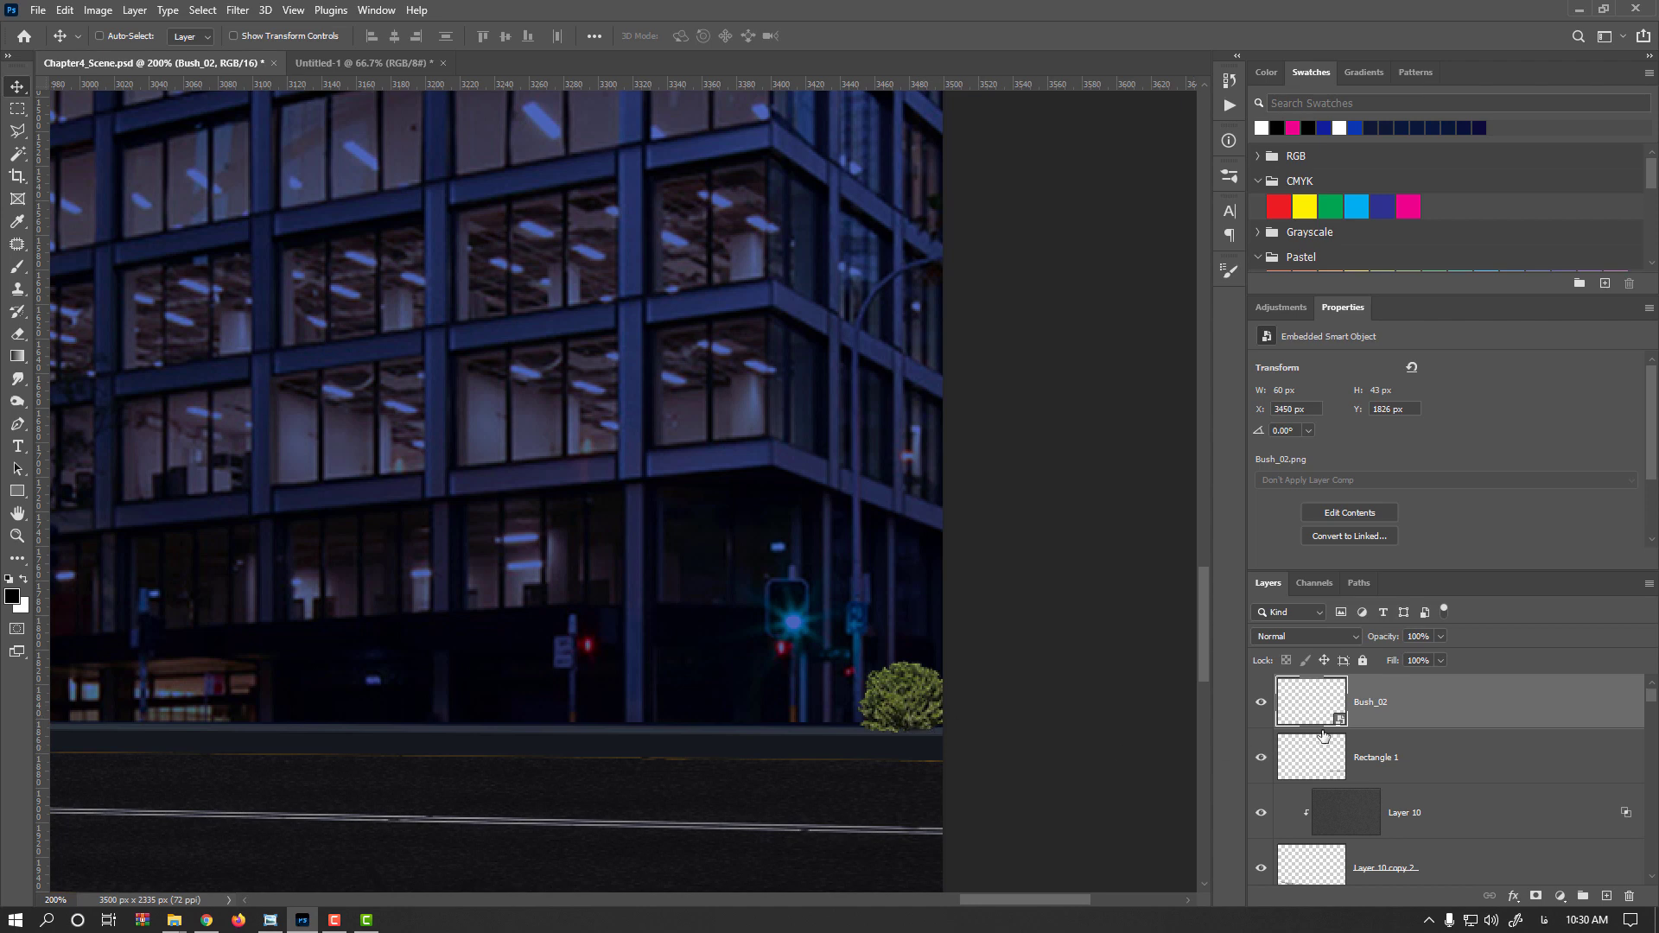
Duplicate the bush layer and hide the original bush layer
left_click_drag(1329, 710, 1606, 899)
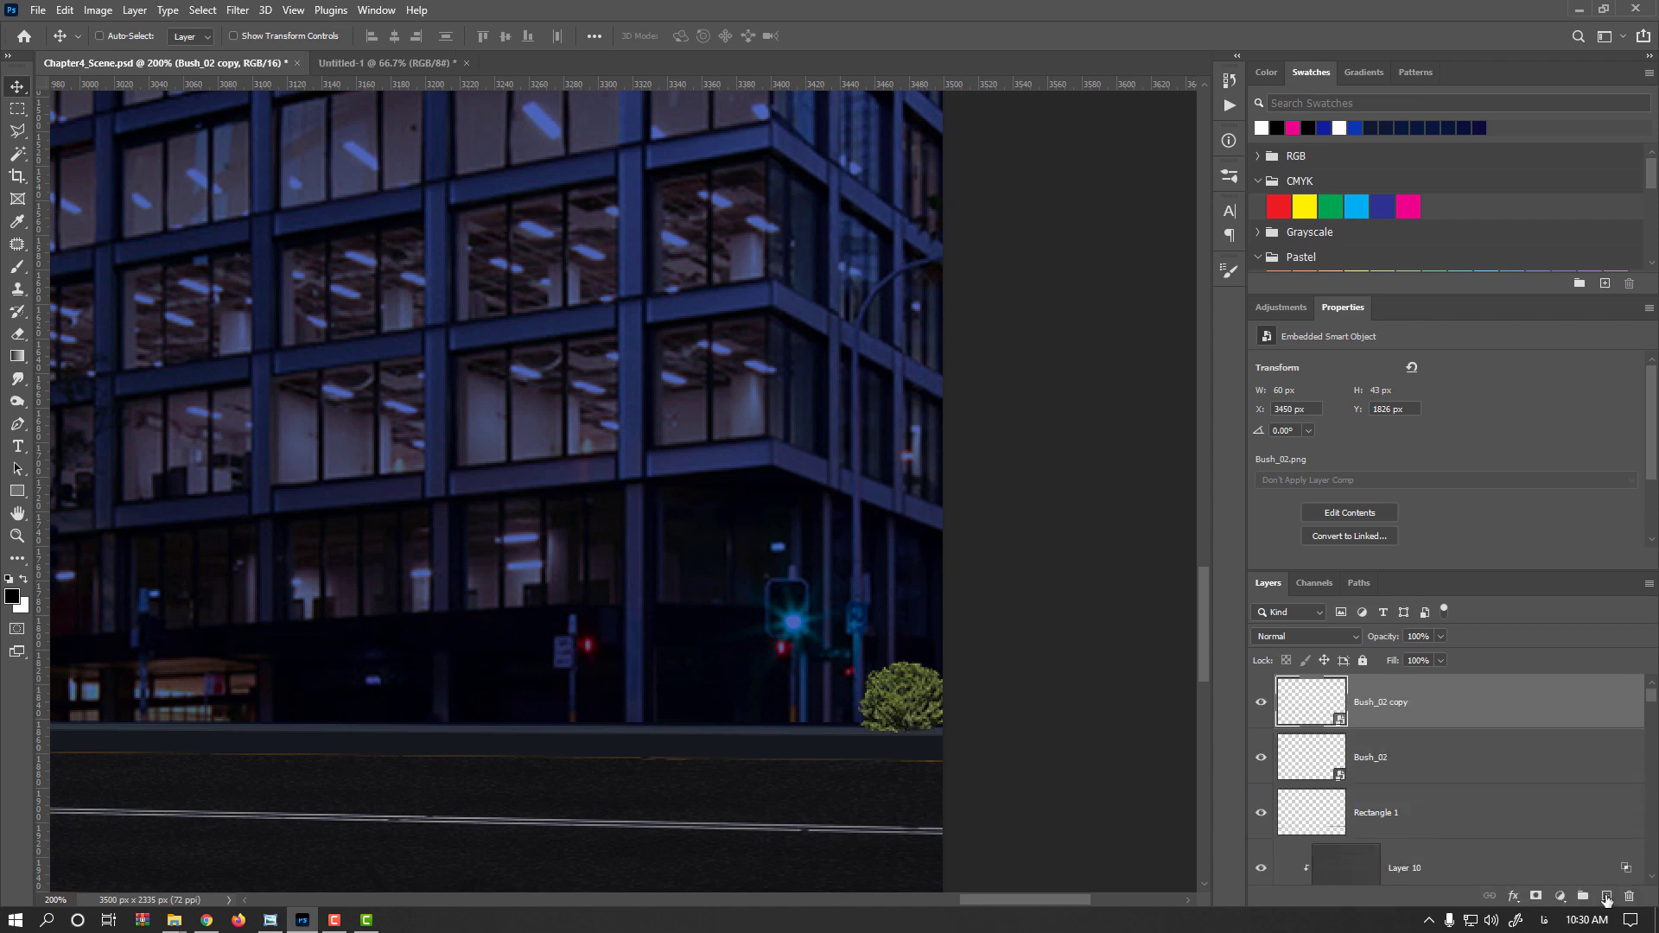
left_click(1261, 760)
Enlarge the bush copy slightly to about 5% with Free Transform and rasterize the layer
key("ctrl+t")
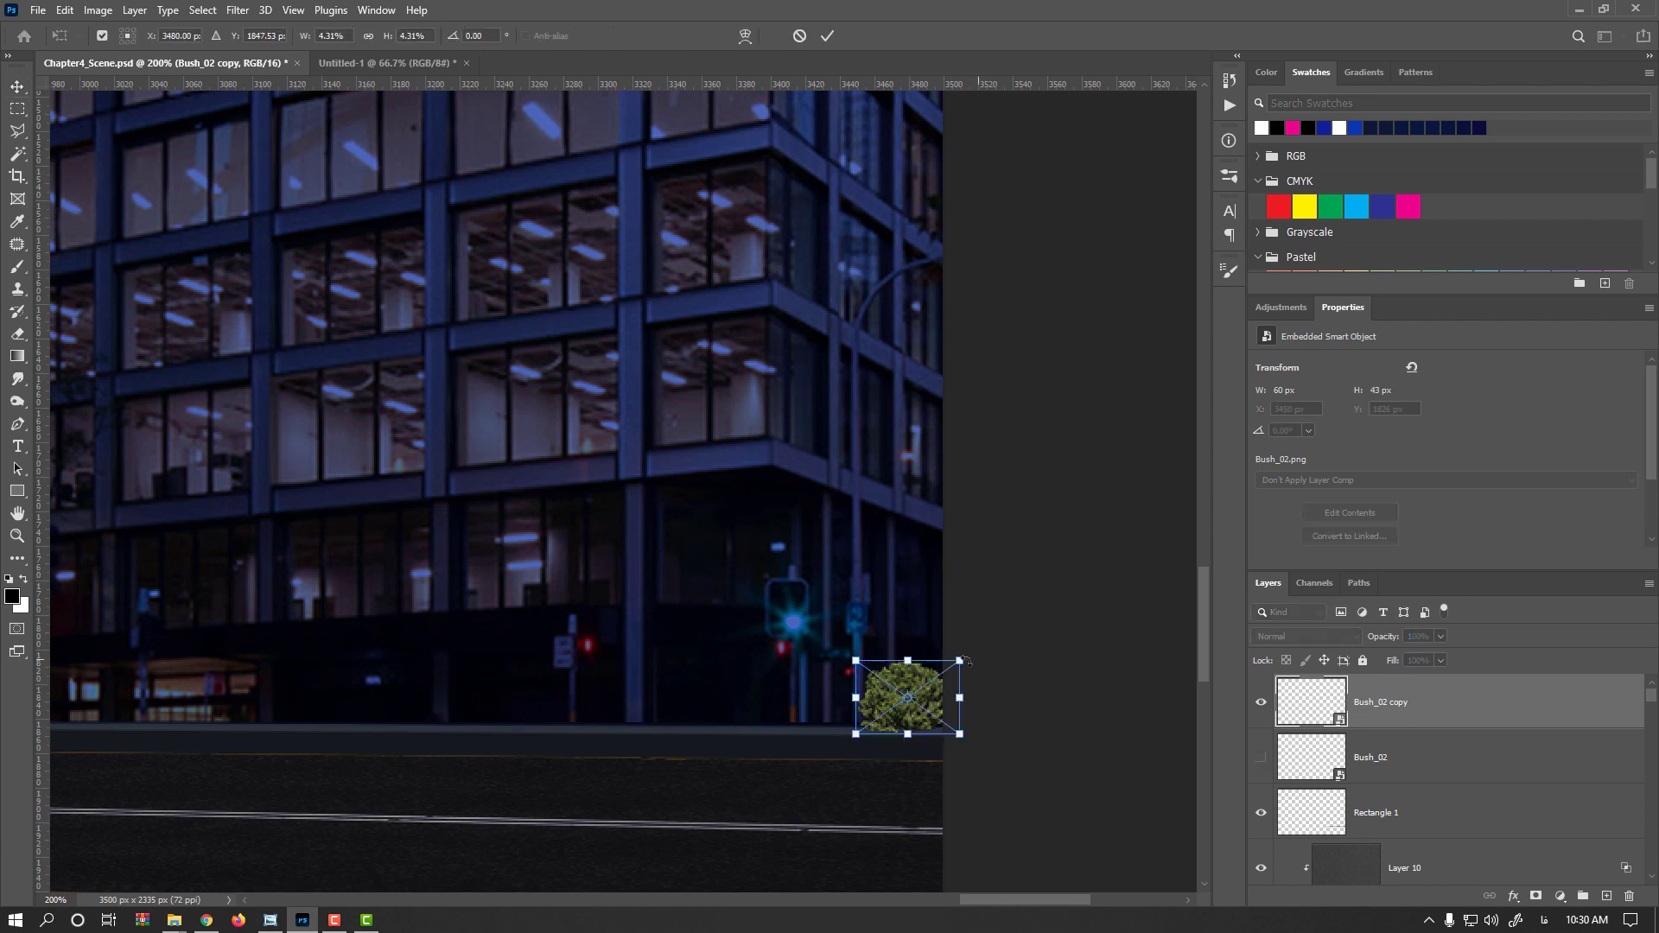
left_click_drag(959, 661, 980, 647)
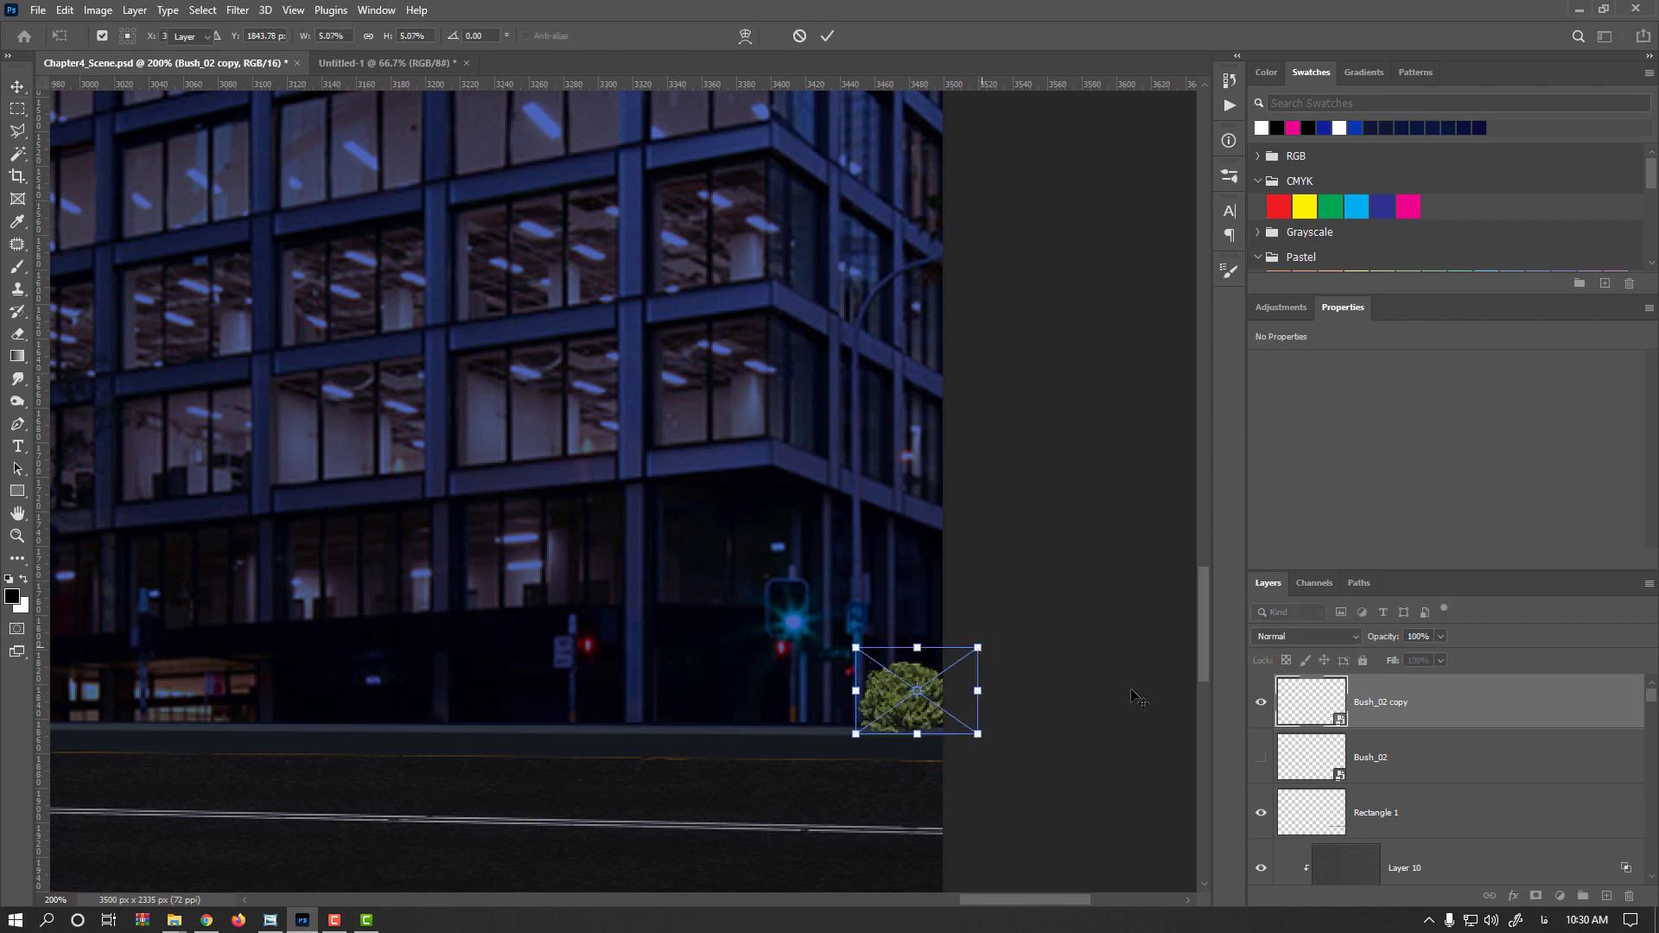
key("Return")
right_click(1429, 714)
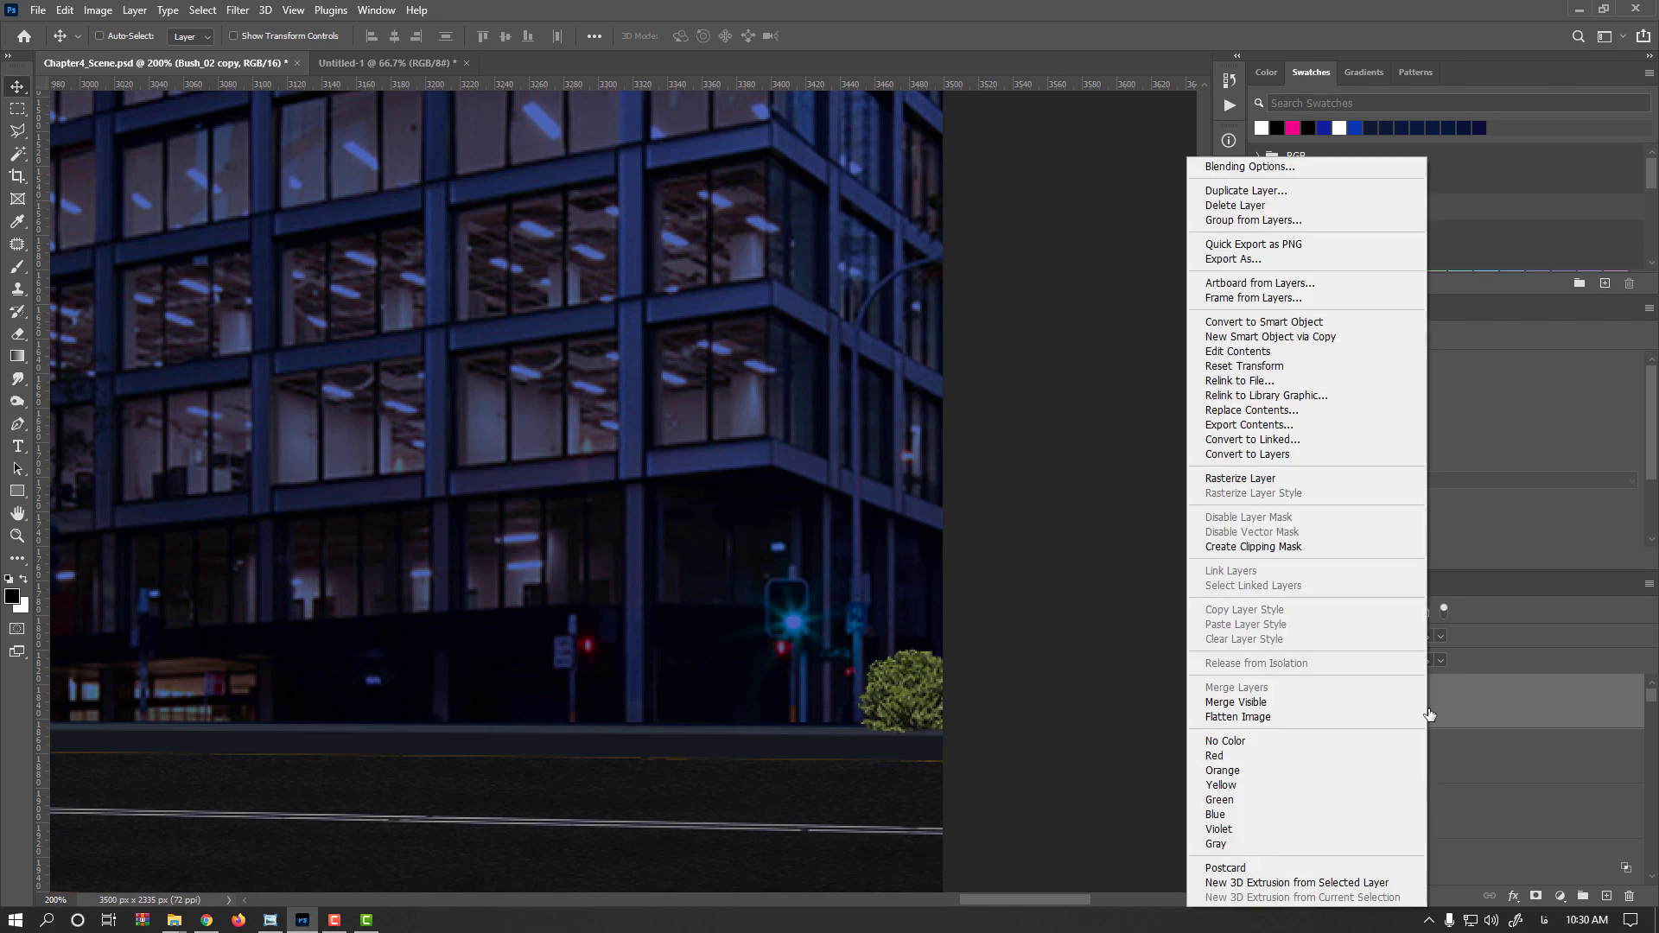
left_click(1288, 477)
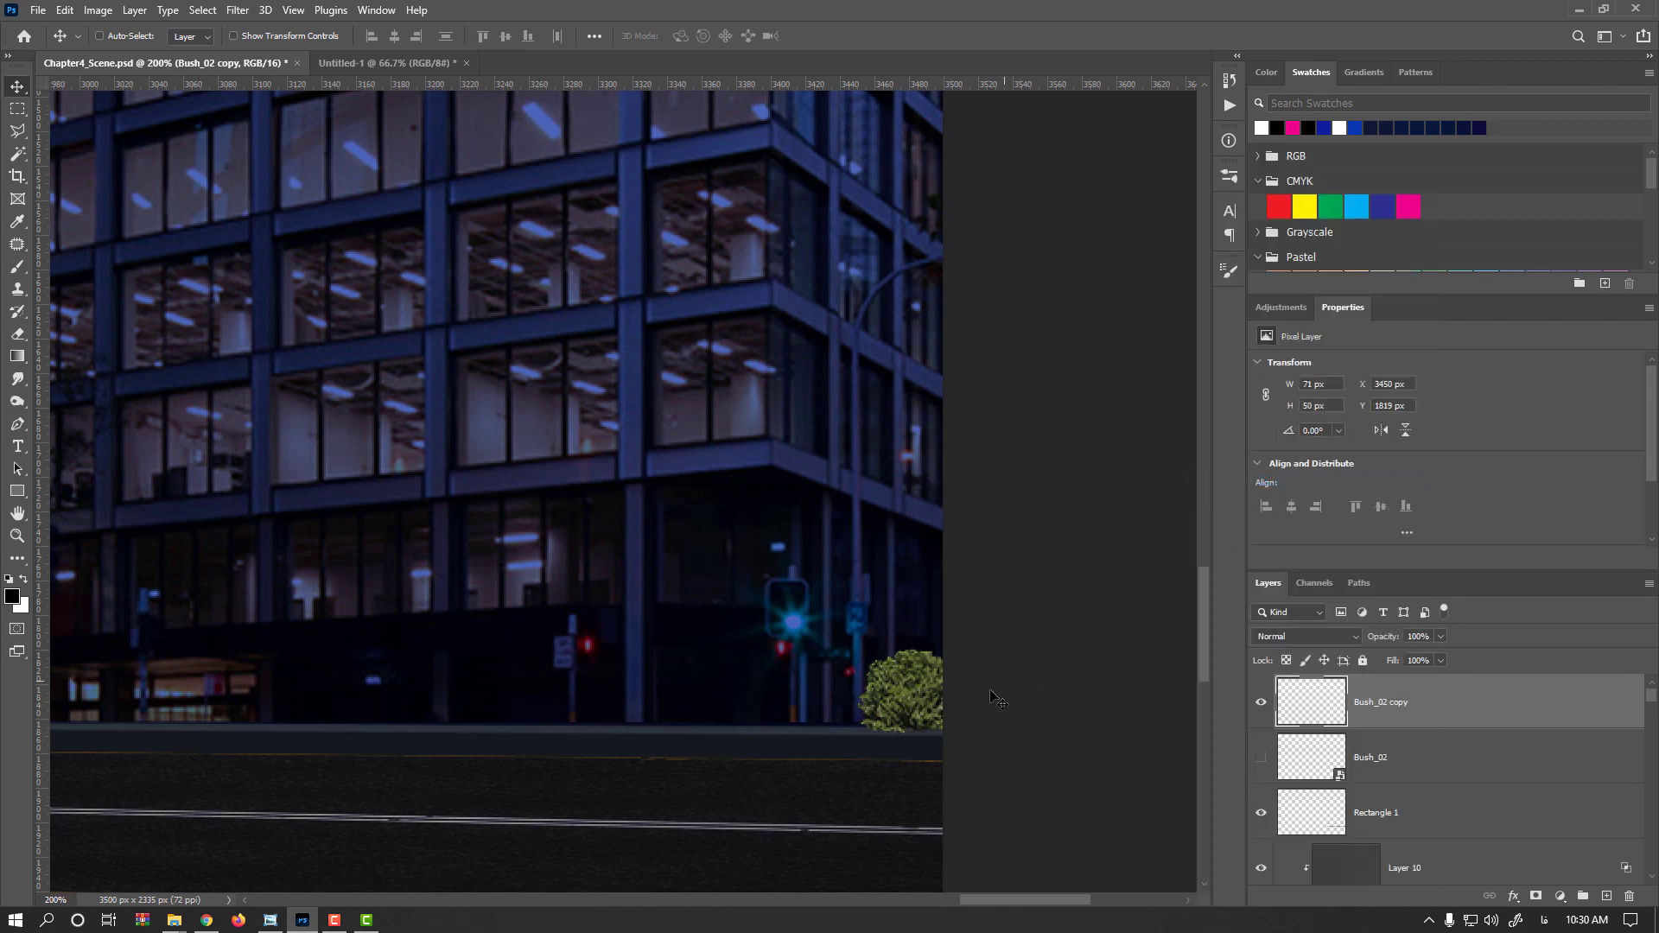
Transform-duplicate the bush and shift the new copy left beside it, nudging it into alignment on the strip
key("ctrl+alt+t")
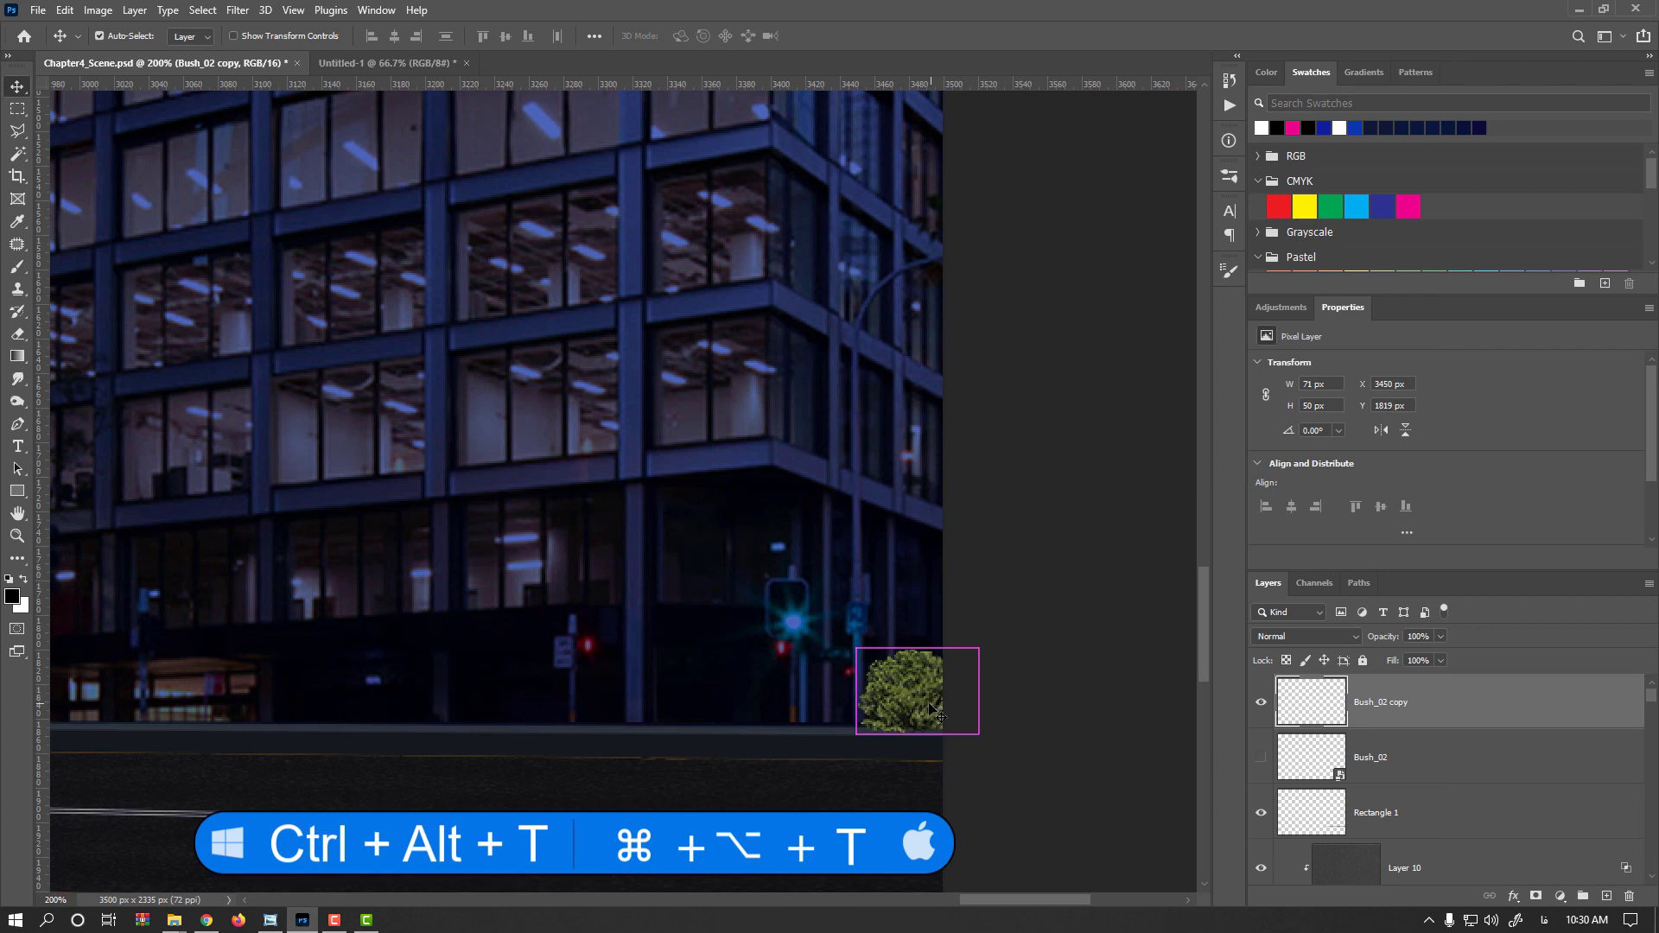
key("ctrl+alt+t")
left_click_drag(938, 704, 844, 704)
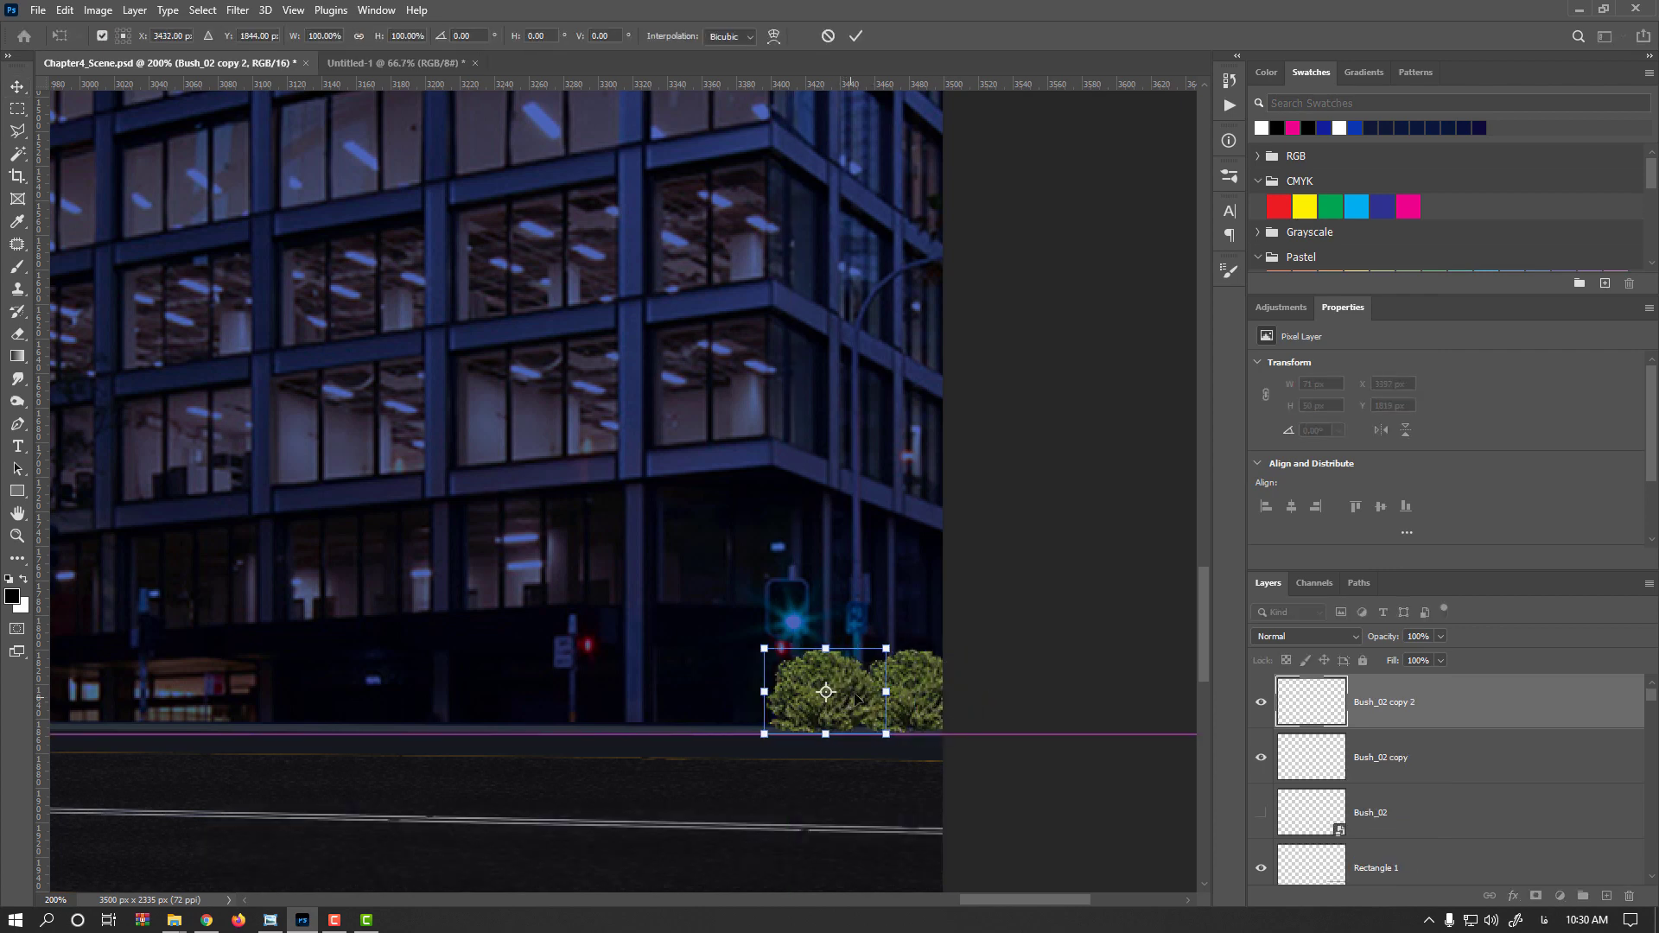
left_click_drag(885, 648, 886, 645)
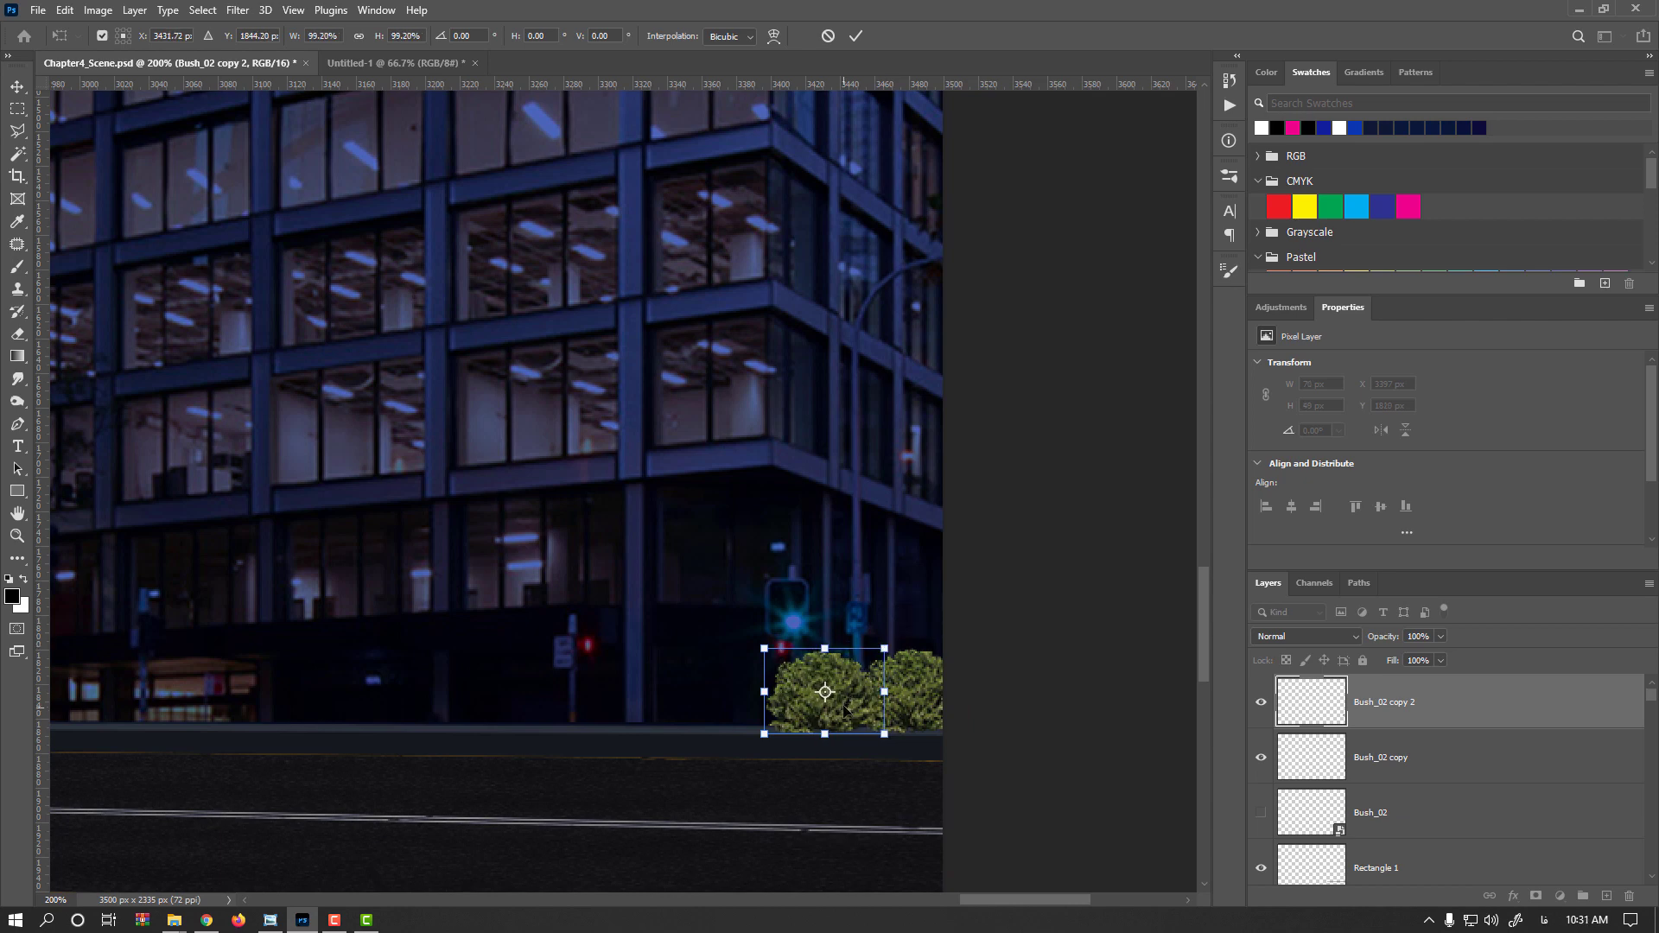
key("Left")
key("Up")
key("Left")
key("Up")
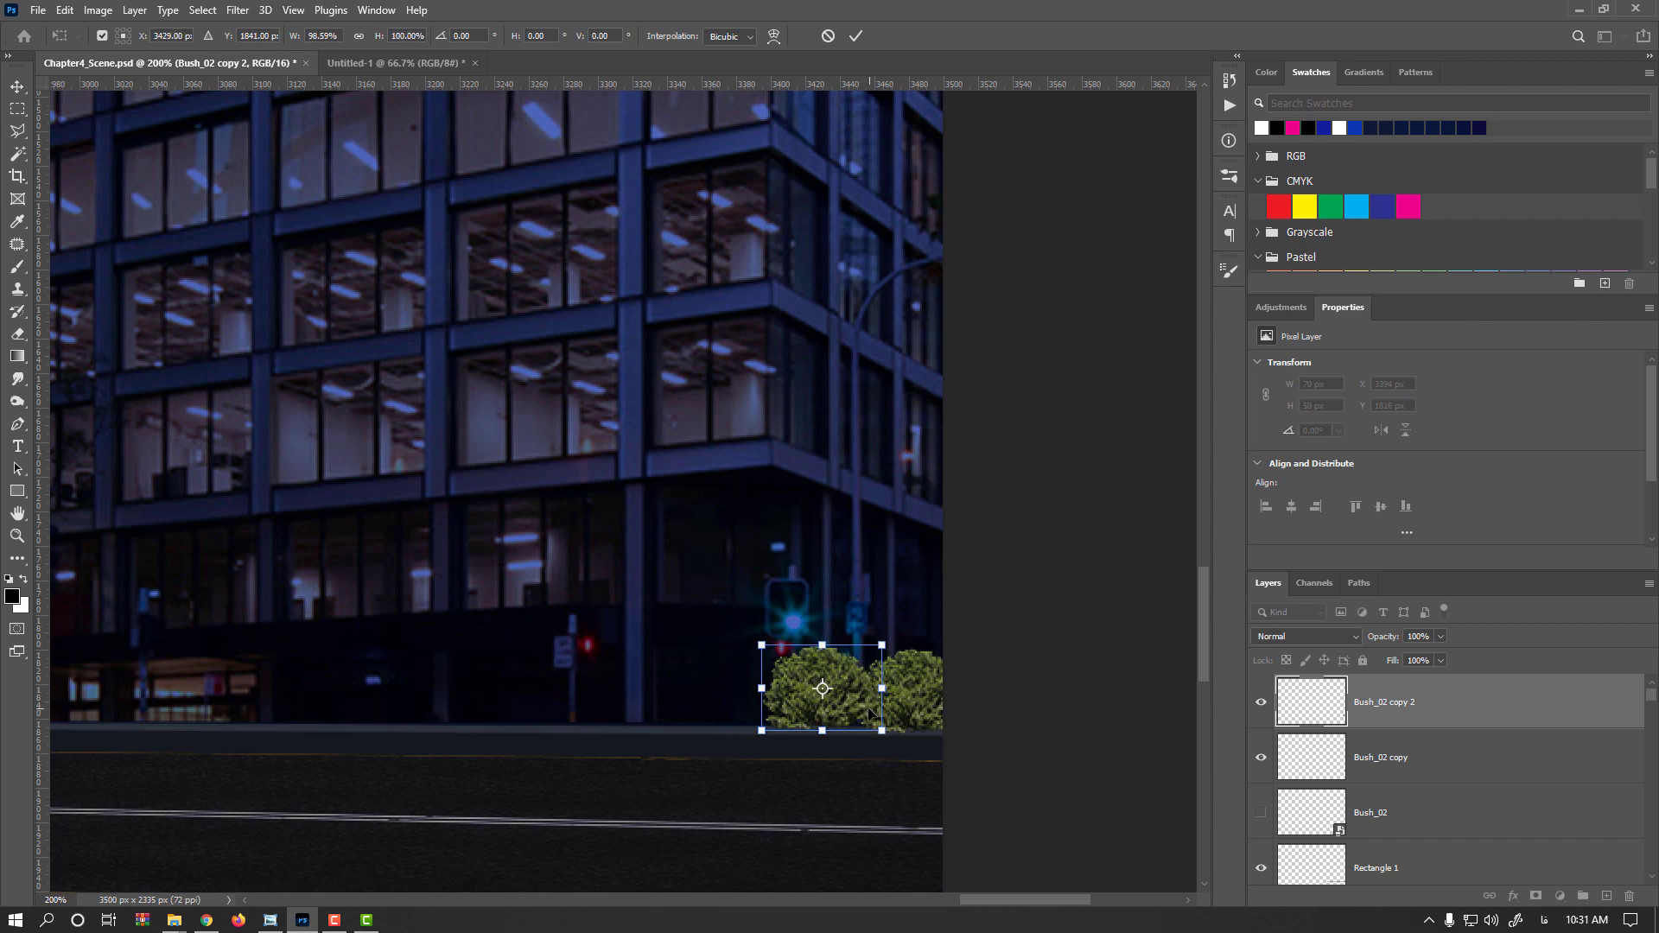
key("Left")
key("Up")
key("Down")
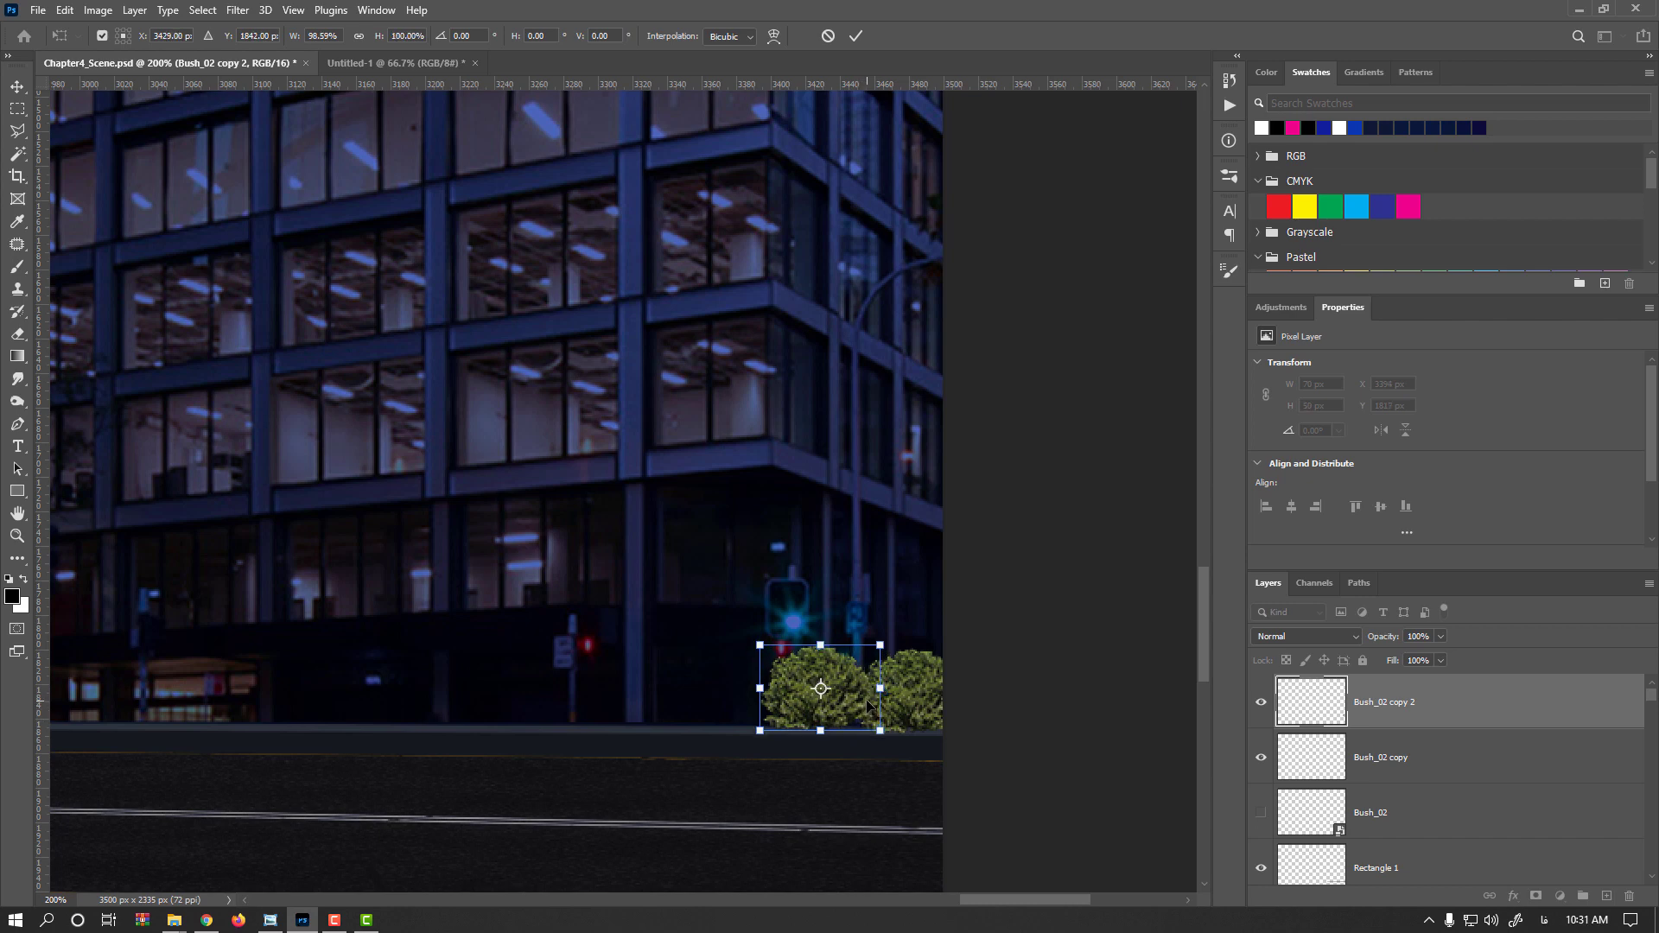
key("Return")
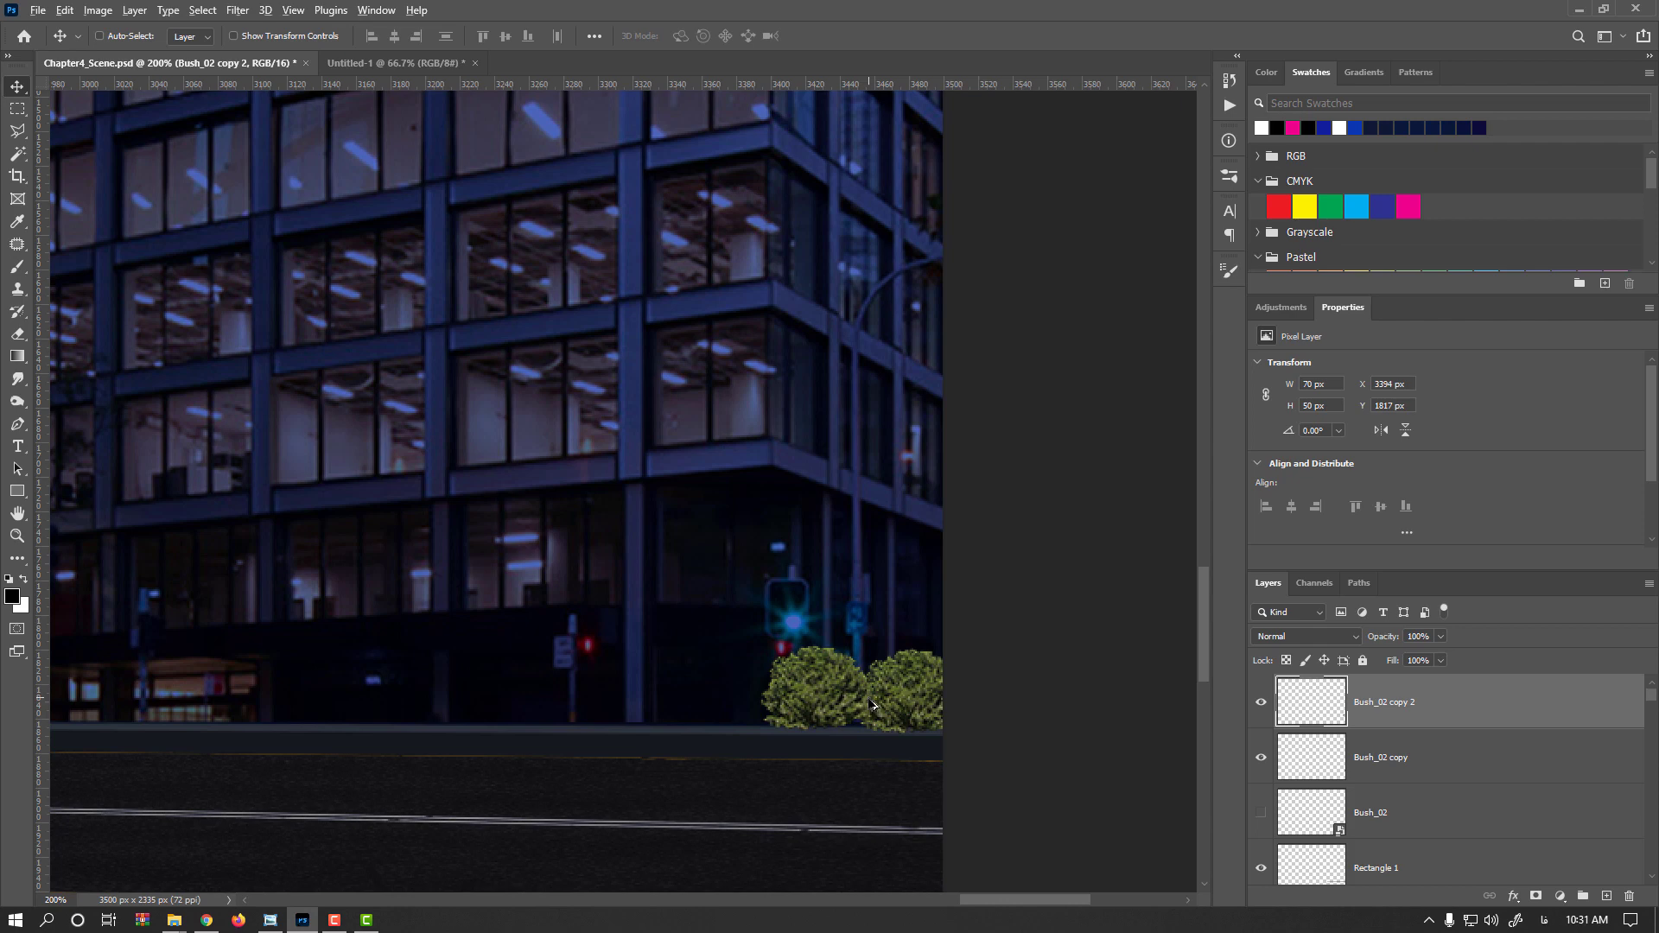
Repeat the duplicate-and-transform three times to extend a row of bushes leftward along the strip
scroll(869, 711, "down", 1)
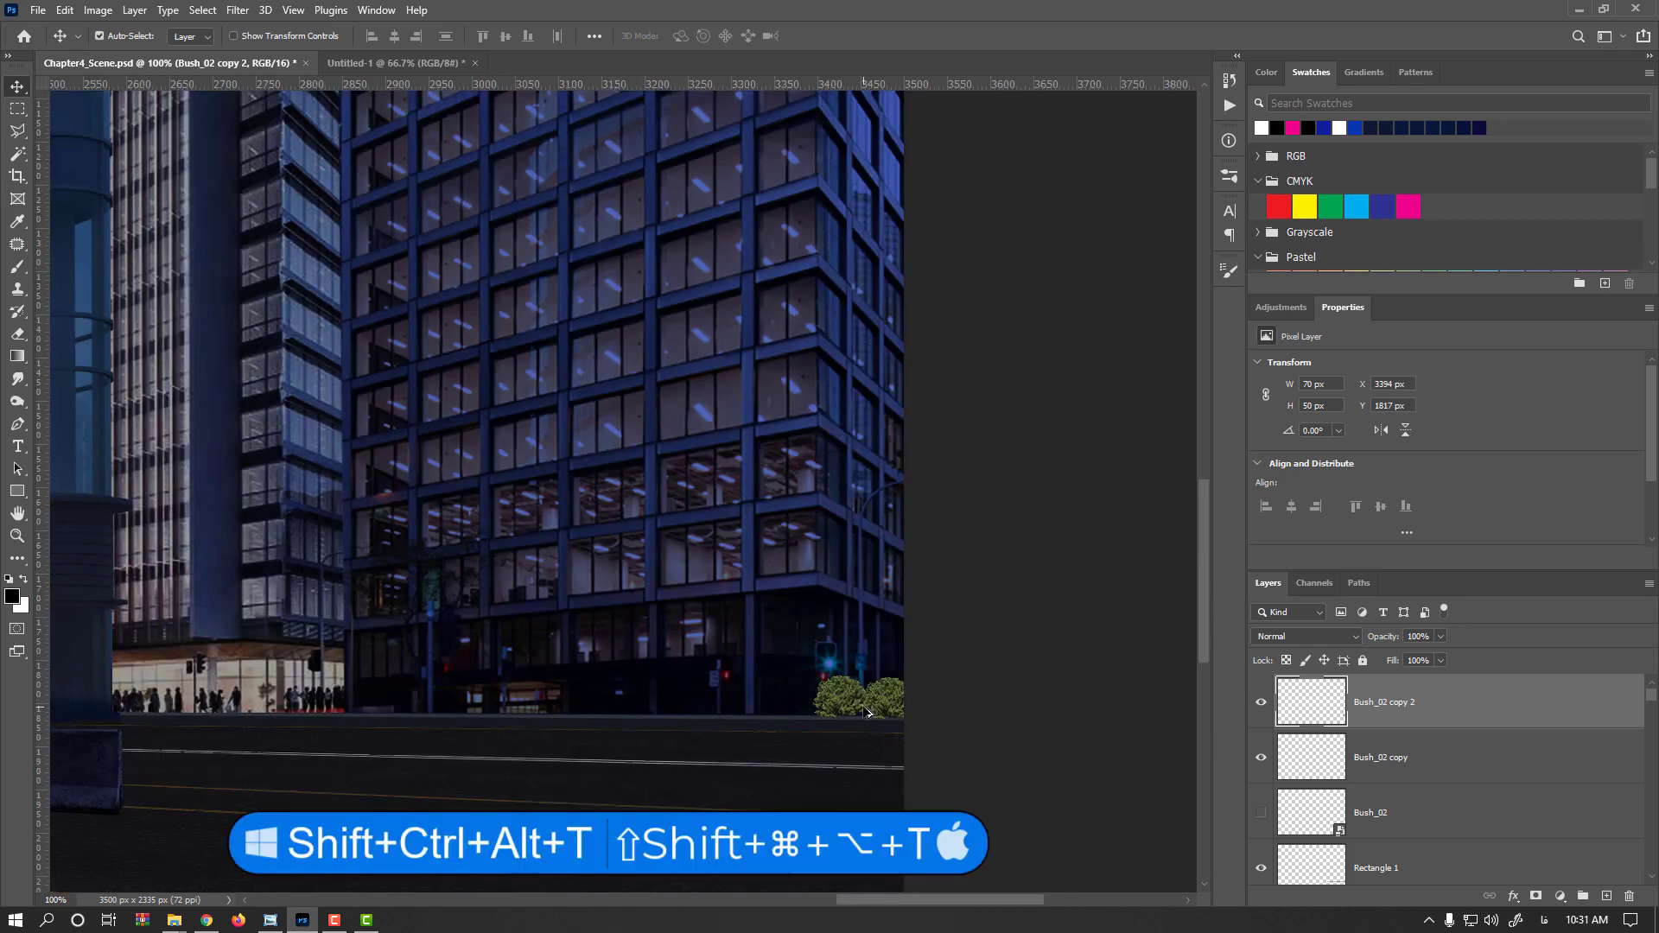
key("ctrl+alt+shift+t")
key("ctrl+alt+shift+t")
key("ctrl+alt+shift+t")
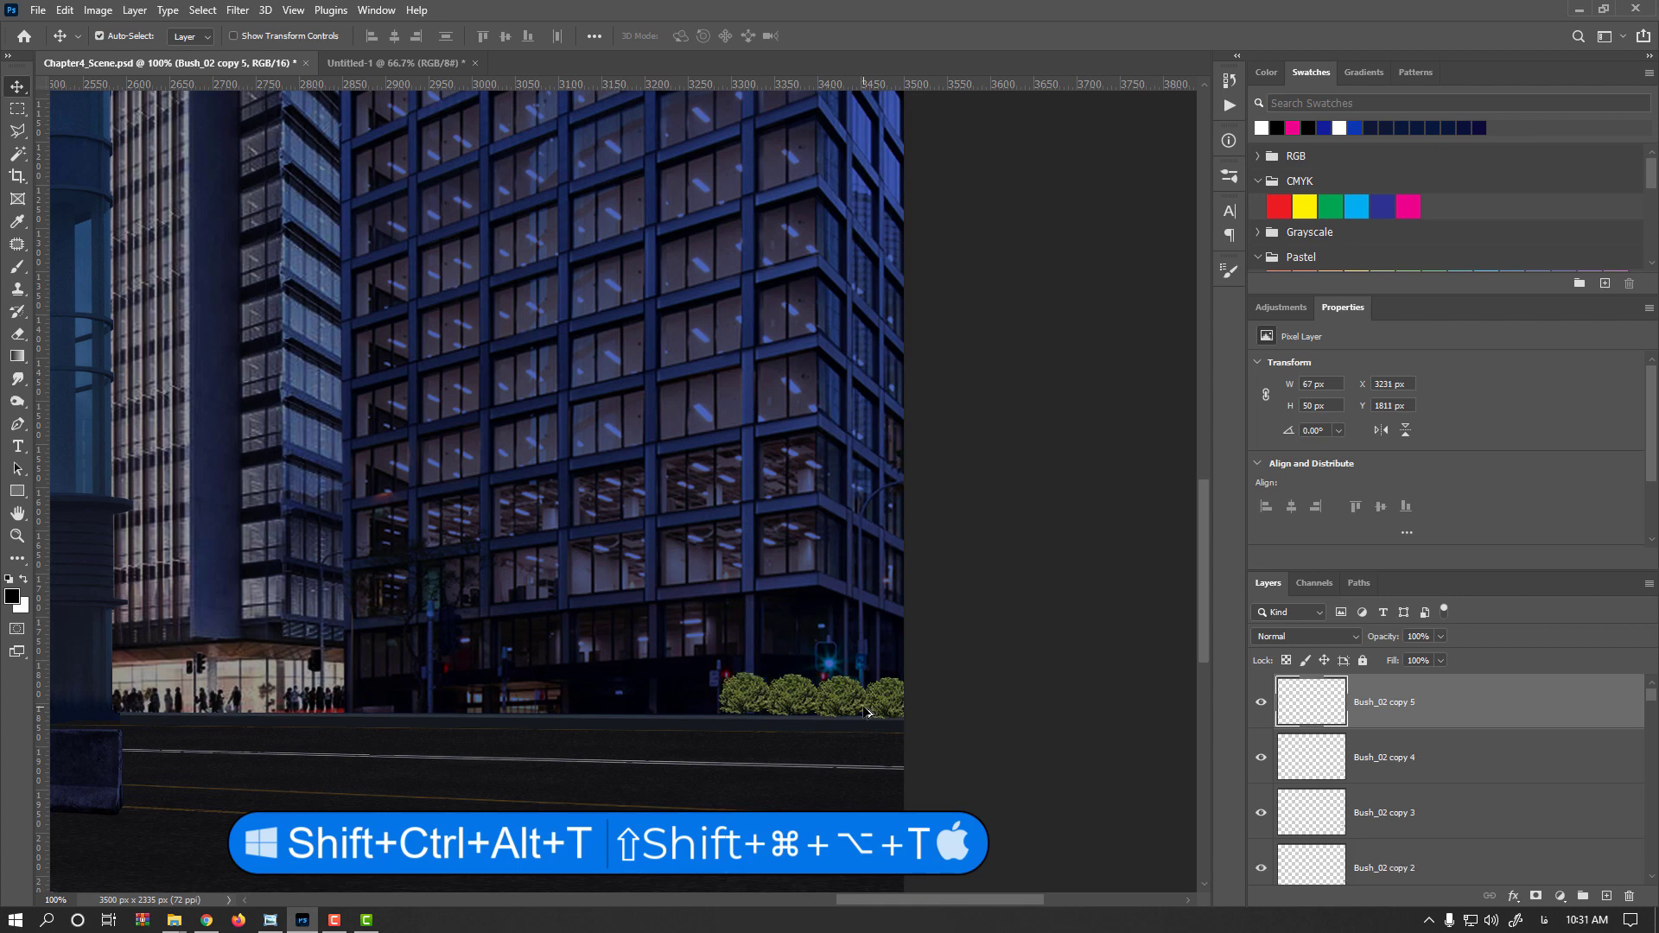
Repeat the duplicate-and-transform seven more times to extend the bush row leftward to the tall building
key("ctrl+alt+shift+t")
key("ctrl+alt+shift+t")
key("ctrl+alt+shift+t")
key("ctrl+alt+shift+t")
key("ctrl+alt+shift+t")
key("ctrl+alt+shift+t")
key("ctrl+alt+shift+t")
key("ctrl+alt+shift+t")
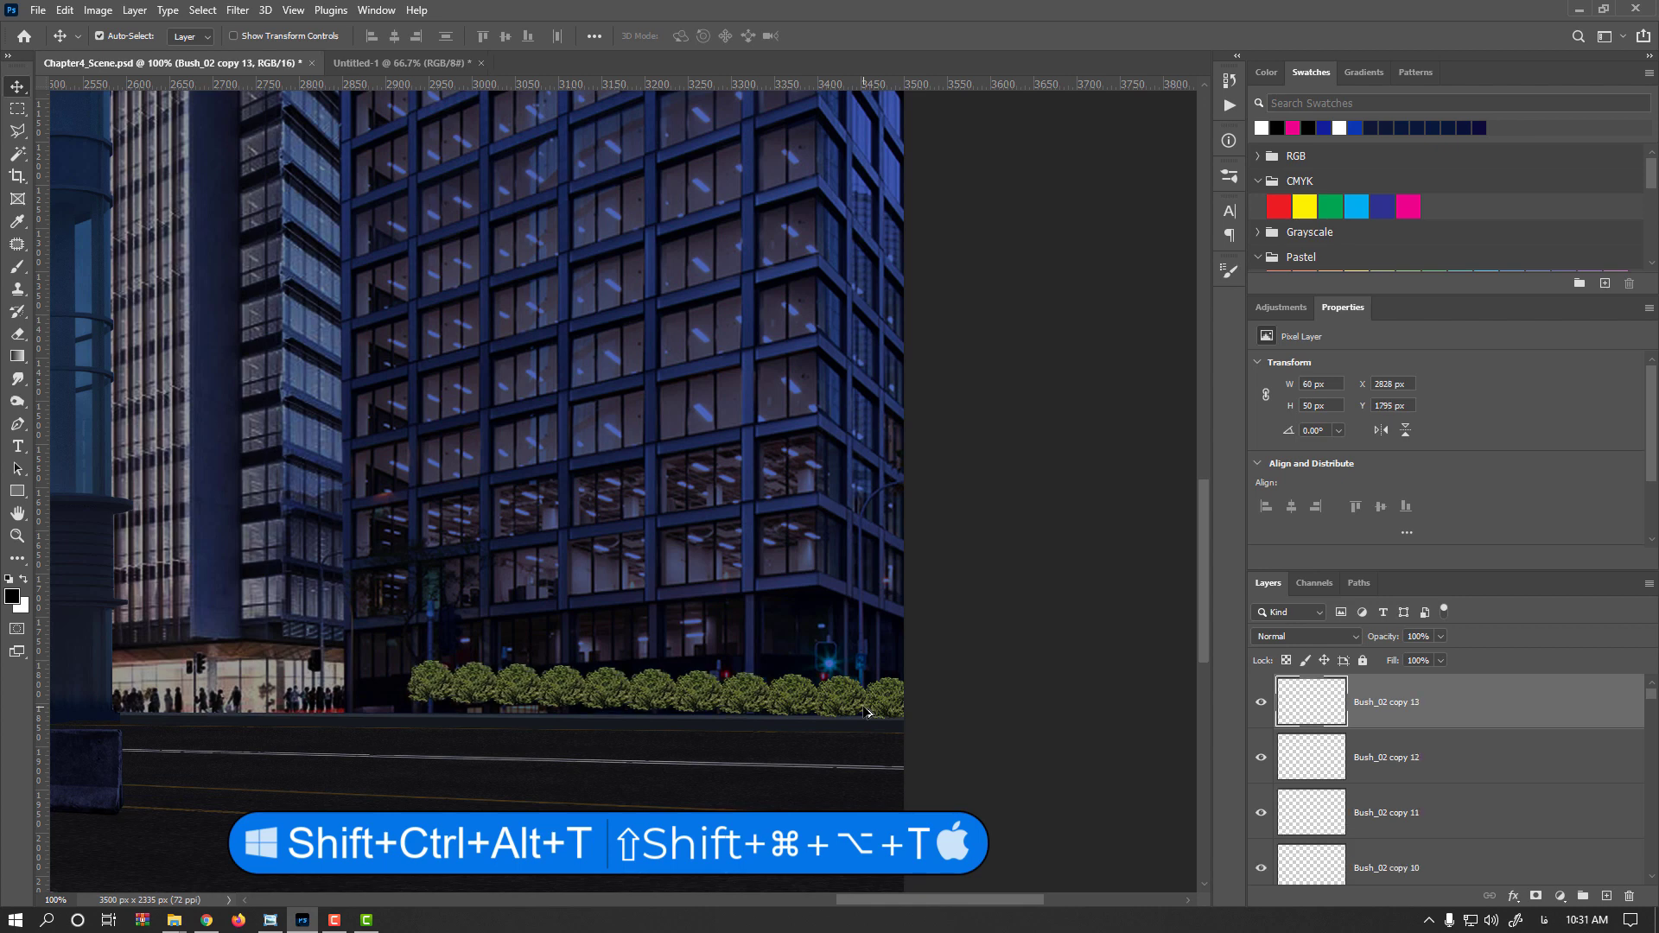
key("ctrl+alt+shift+t")
key("ctrl+alt+shift+t")
key("ctrl+alt+shift+t")
key("ctrl+alt+shift+t")
key("ctrl+alt+shift+t")
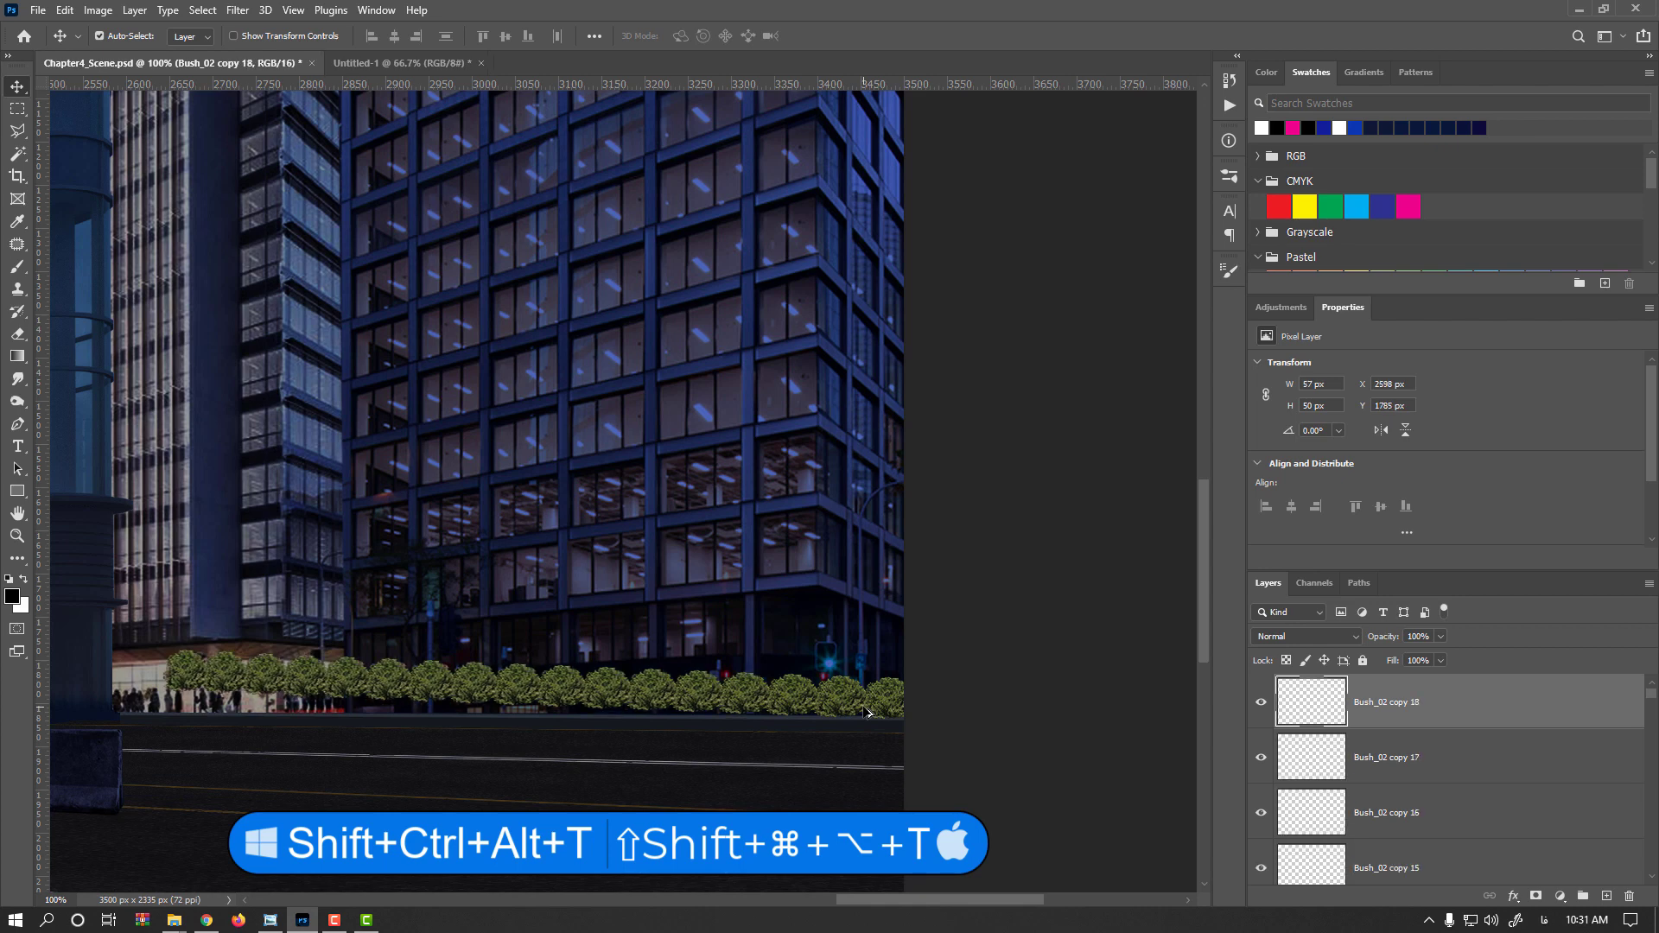
key("ctrl+alt+shift+t")
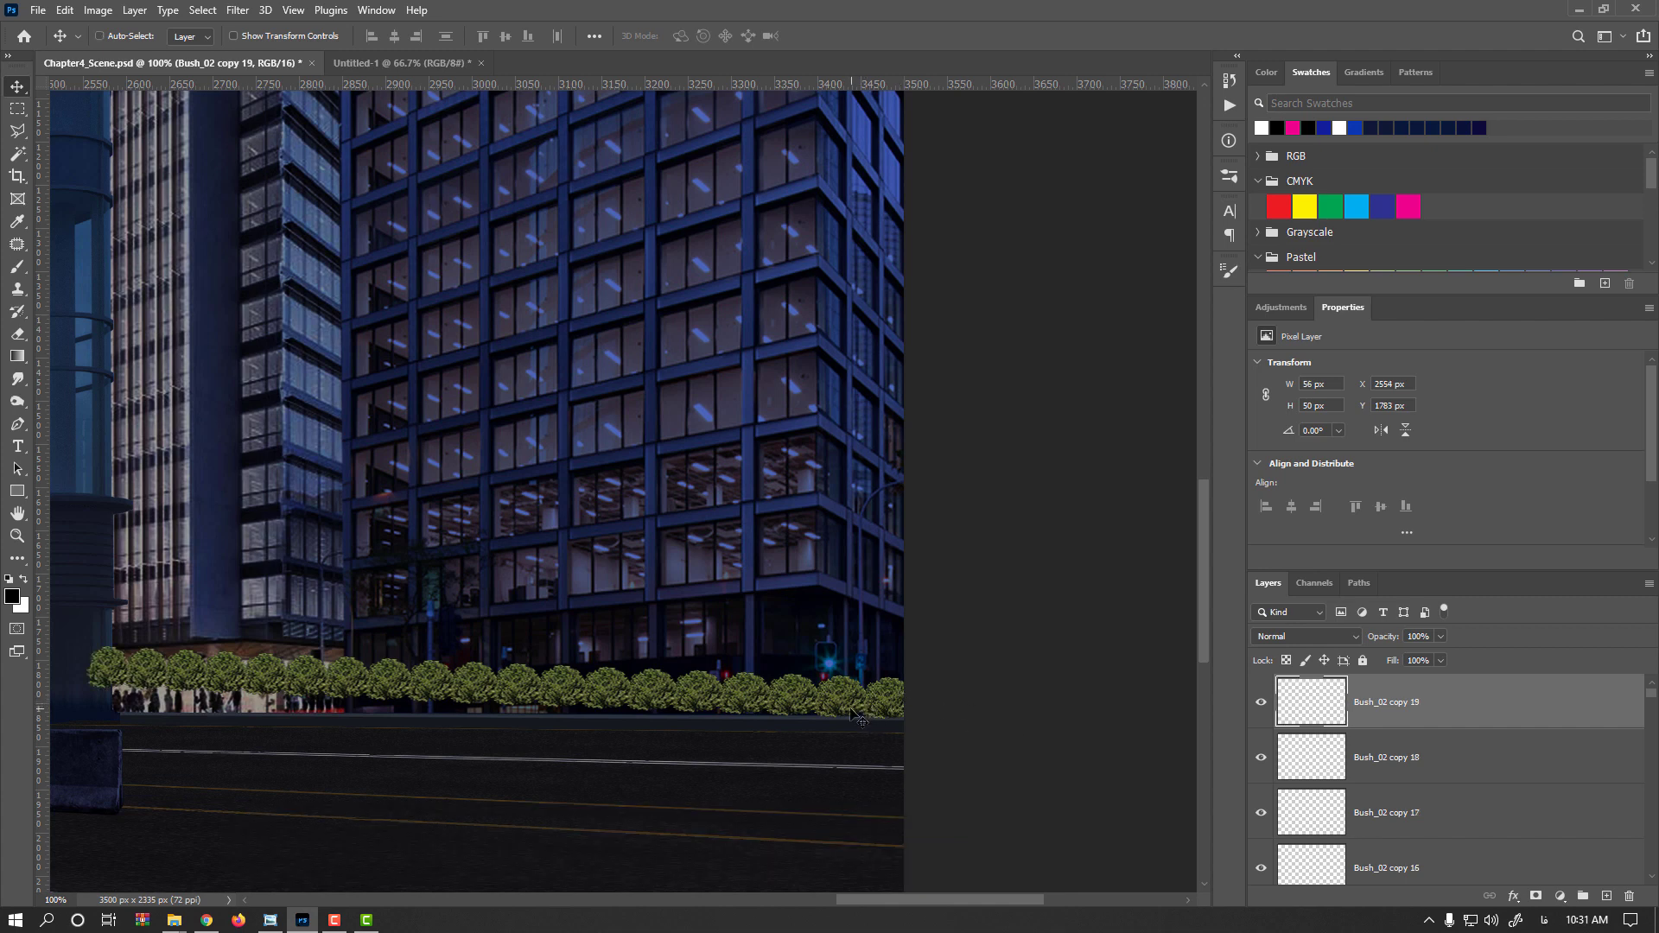
Shrink the rightmost bush slightly with Free Transform
scroll(843, 708, "up", 1, "alt")
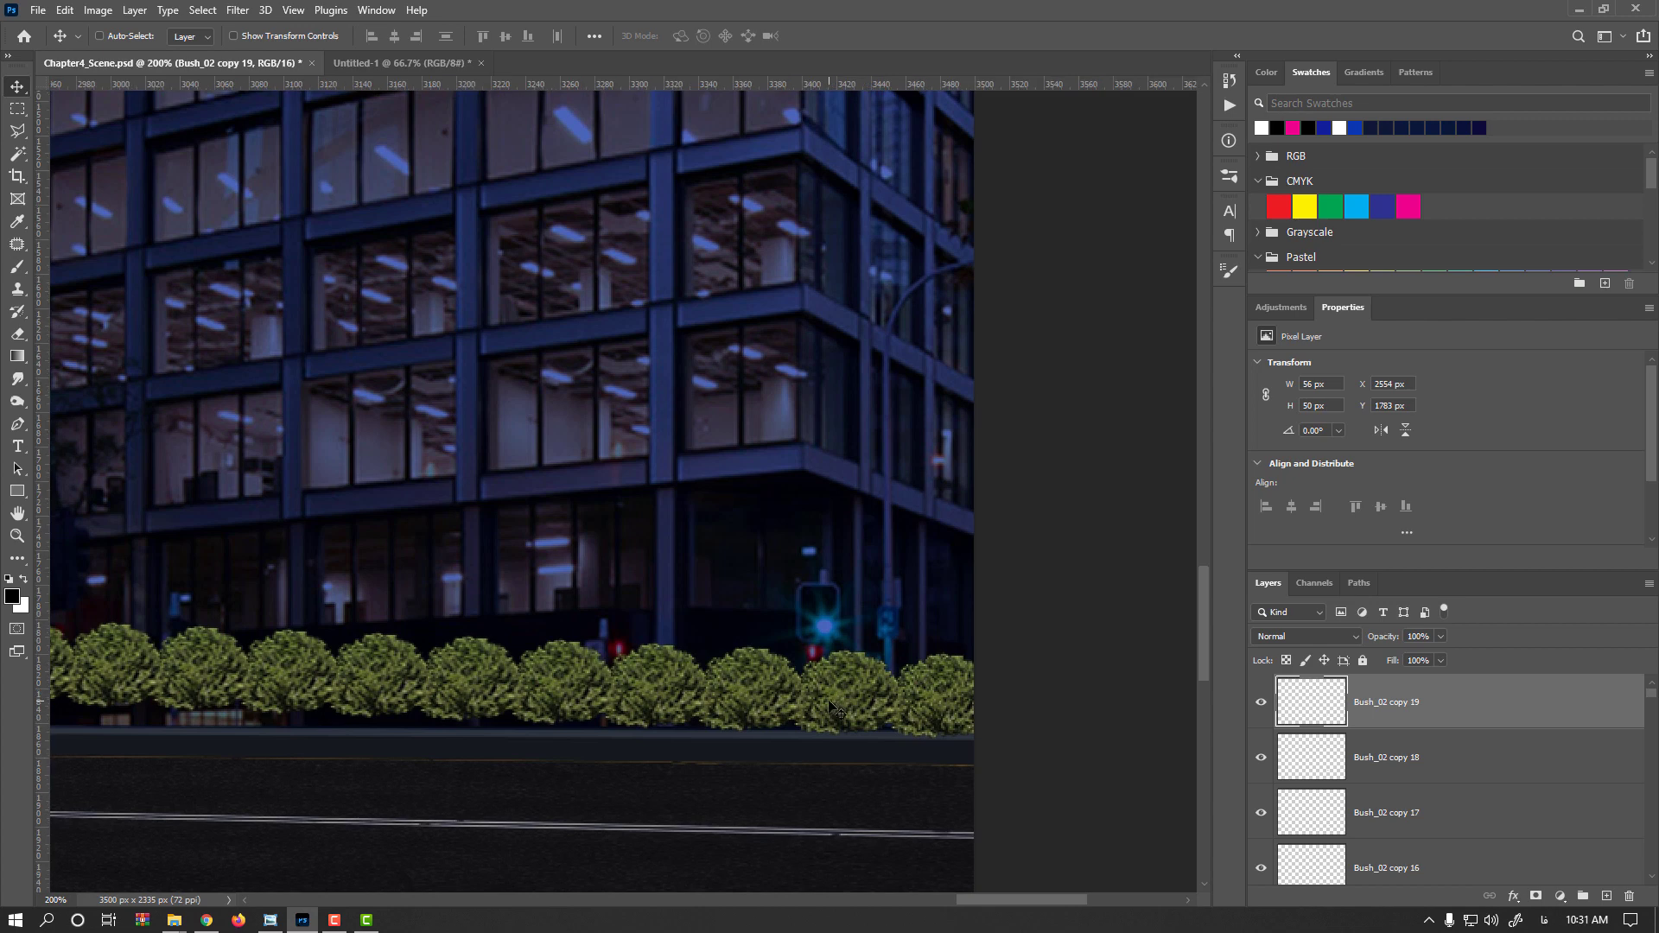
key("ctrl")
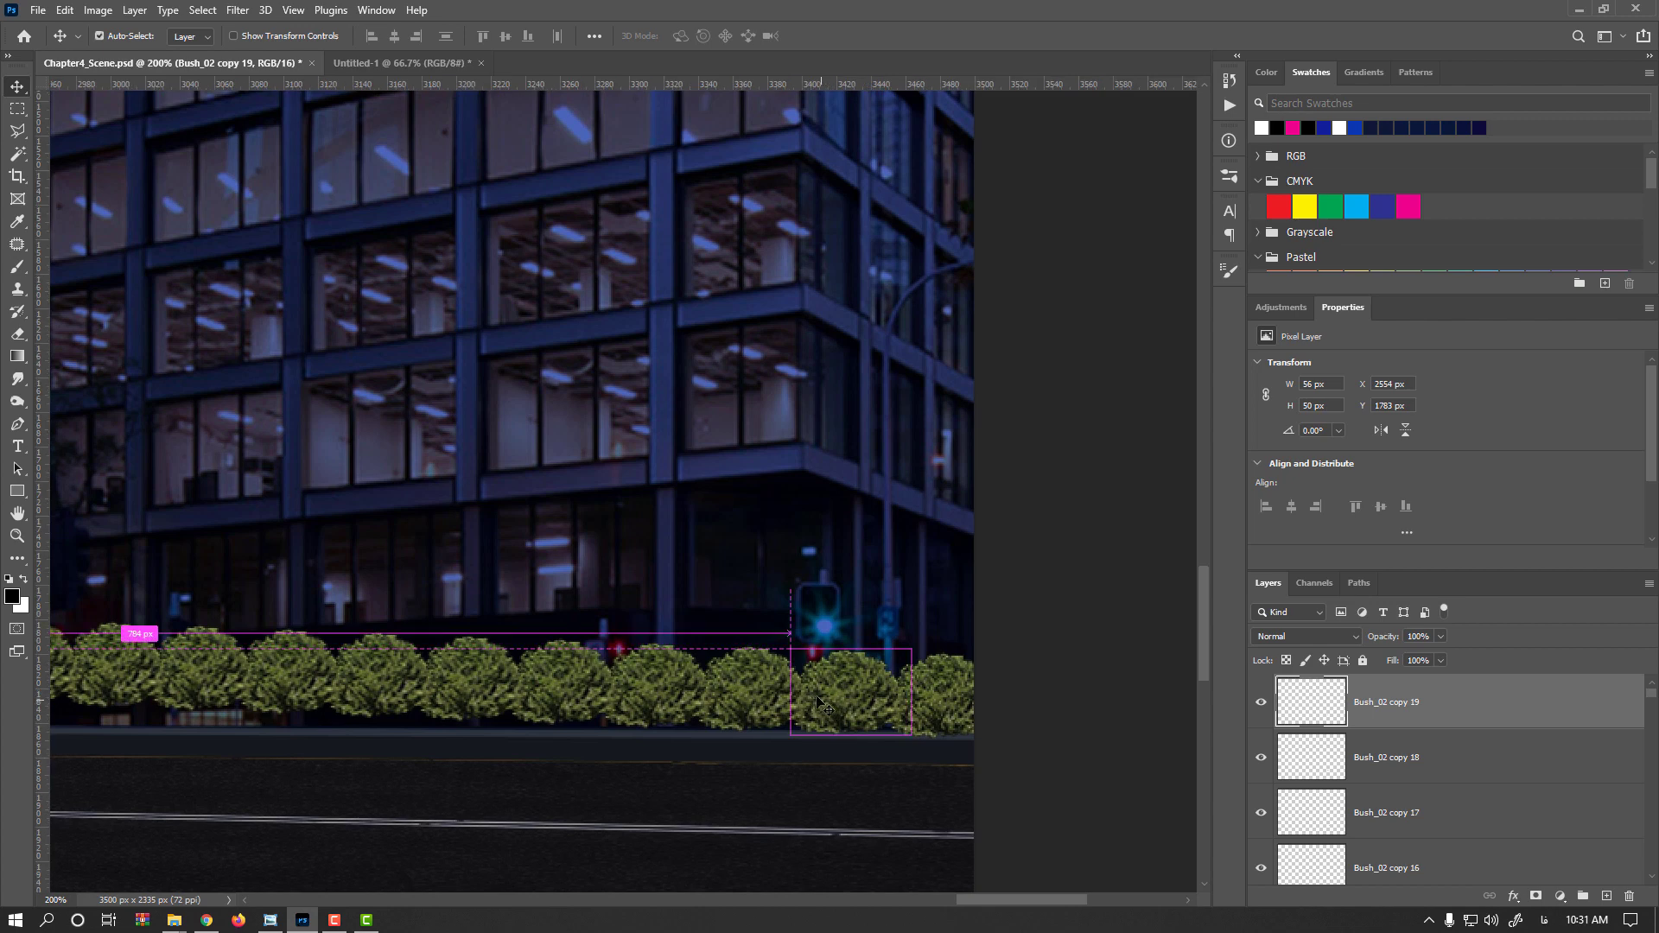
left_click(821, 705, "ctrl")
key("ctrl+t")
left_click_drag(912, 649, 903, 654)
key("Return")
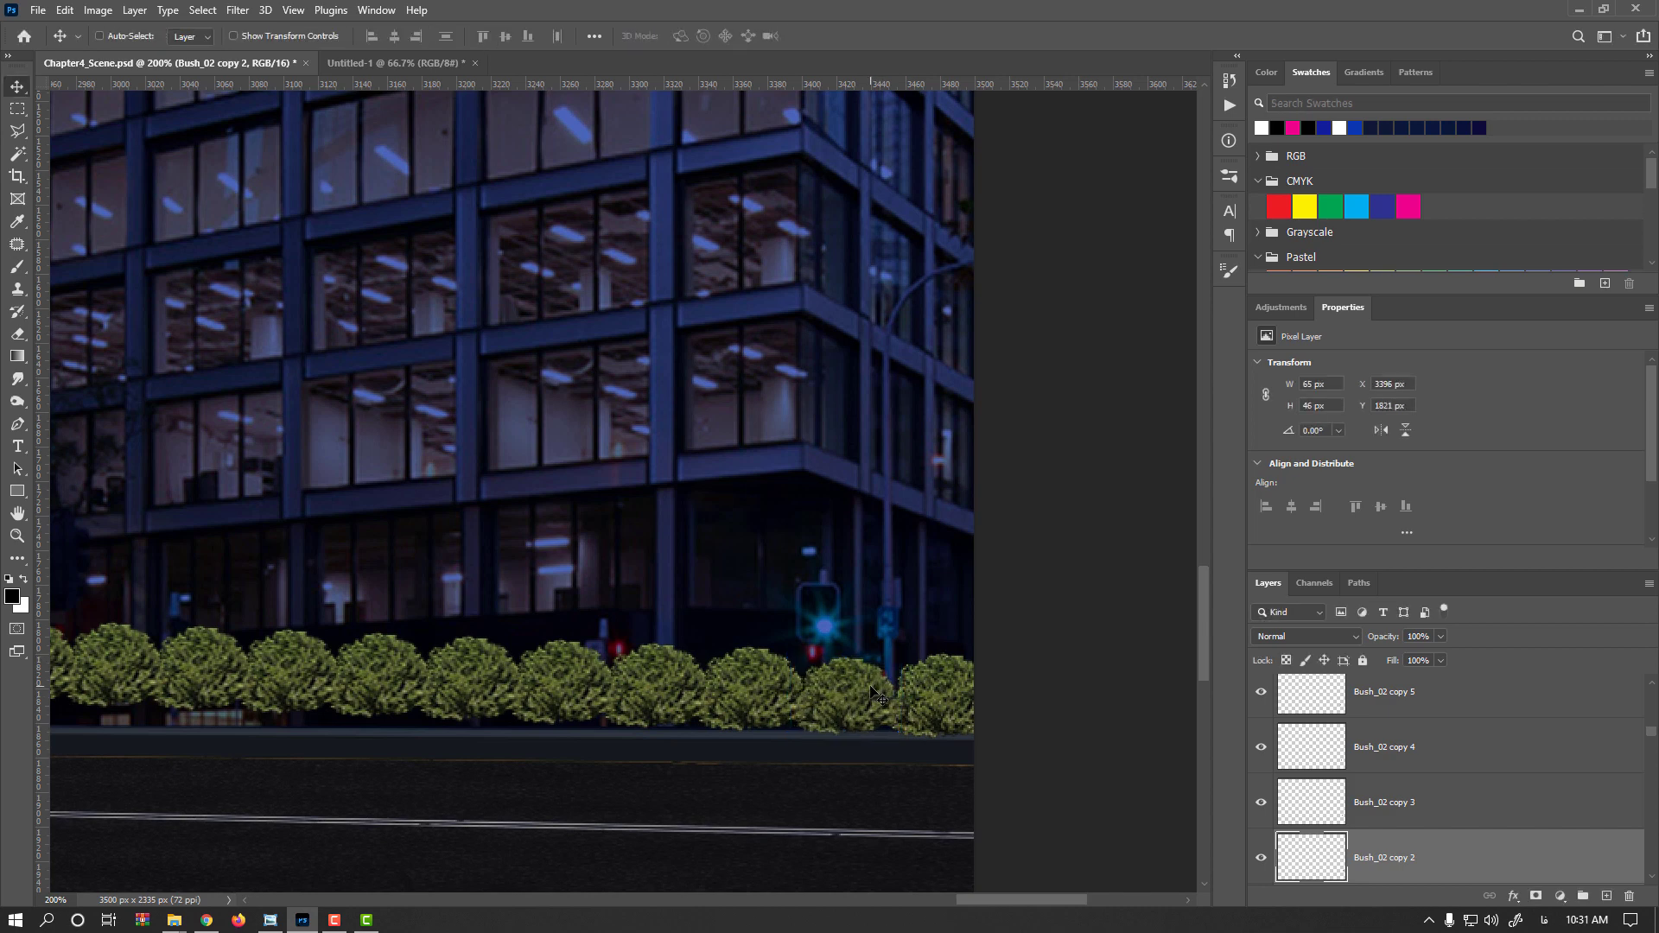
Flip a bush near the middle horizontally and enlarge it to about 109%
left_click(682, 681, "ctrl")
key("ctrl+t")
right_click(677, 664)
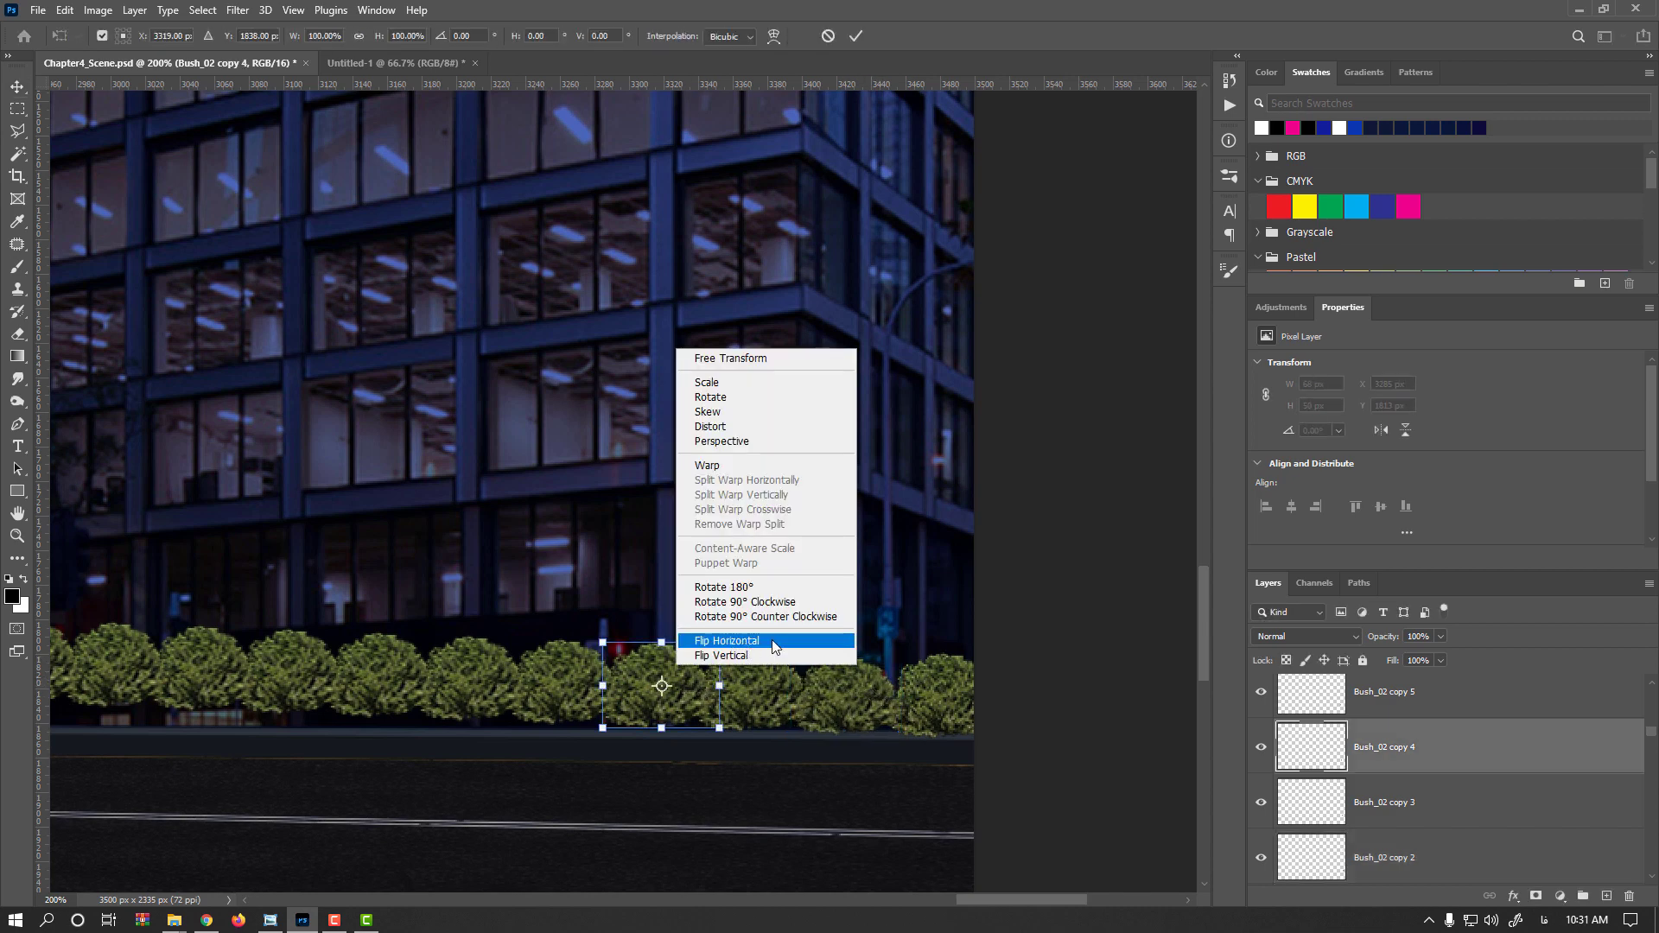
left_click(774, 641)
key("Return")
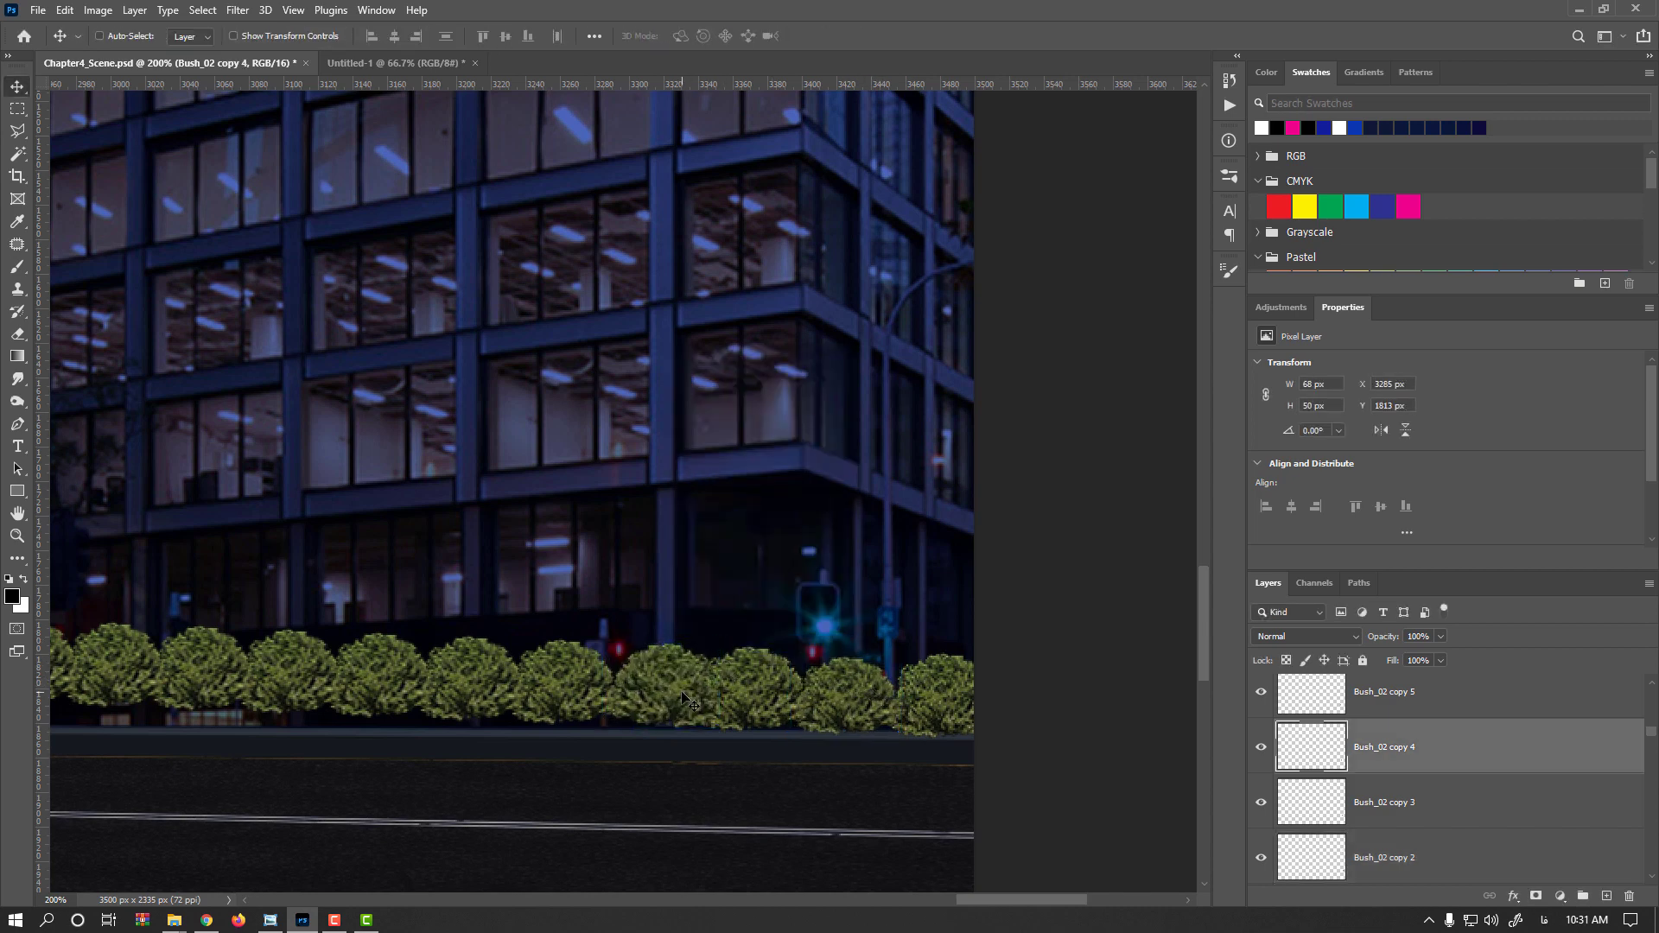
key("ctrl+t")
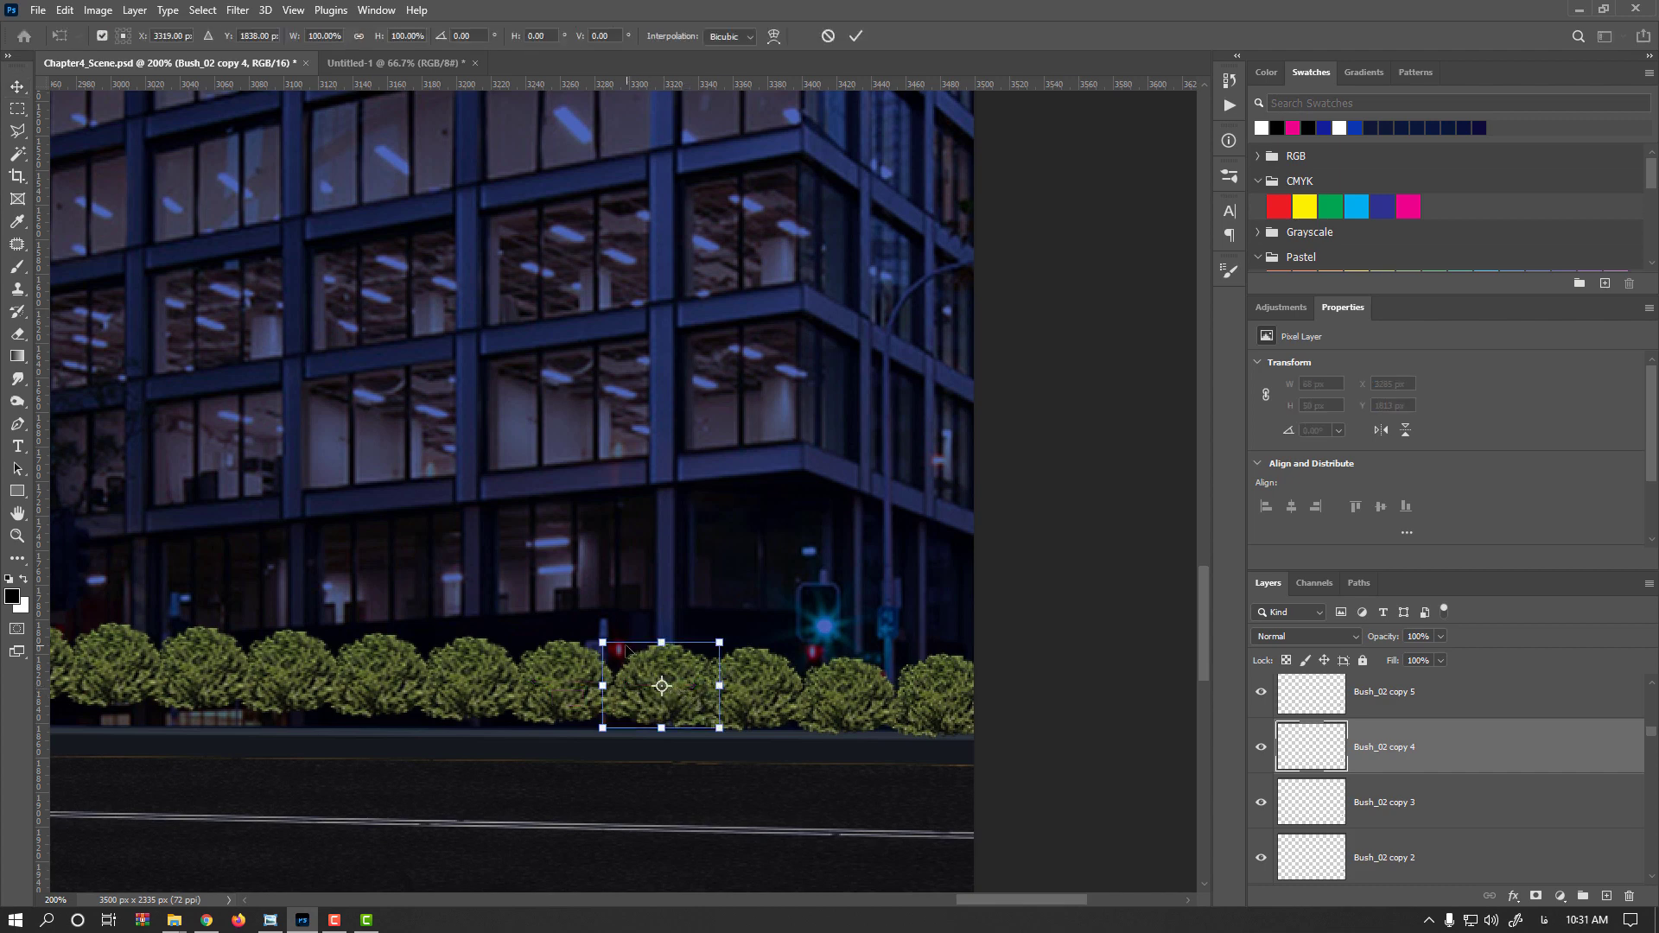
left_click_drag(603, 640, 591, 635)
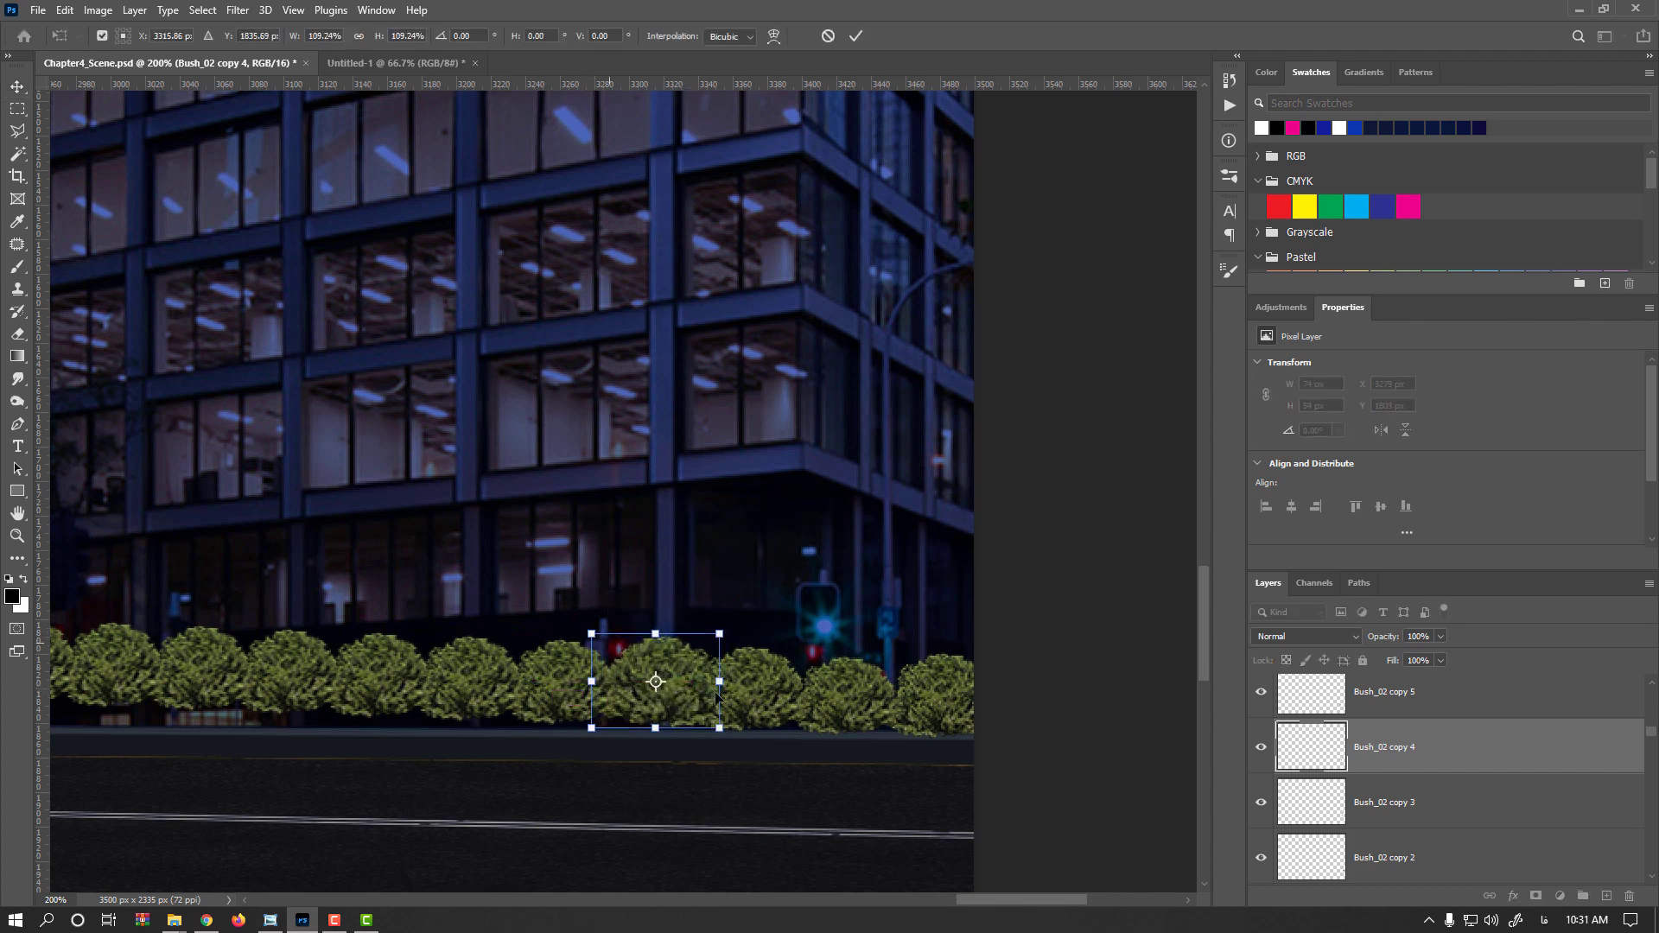
key("Return")
Enlarge the next bush to the left slightly with Free Transform
left_click_drag(566, 728, 814, 775)
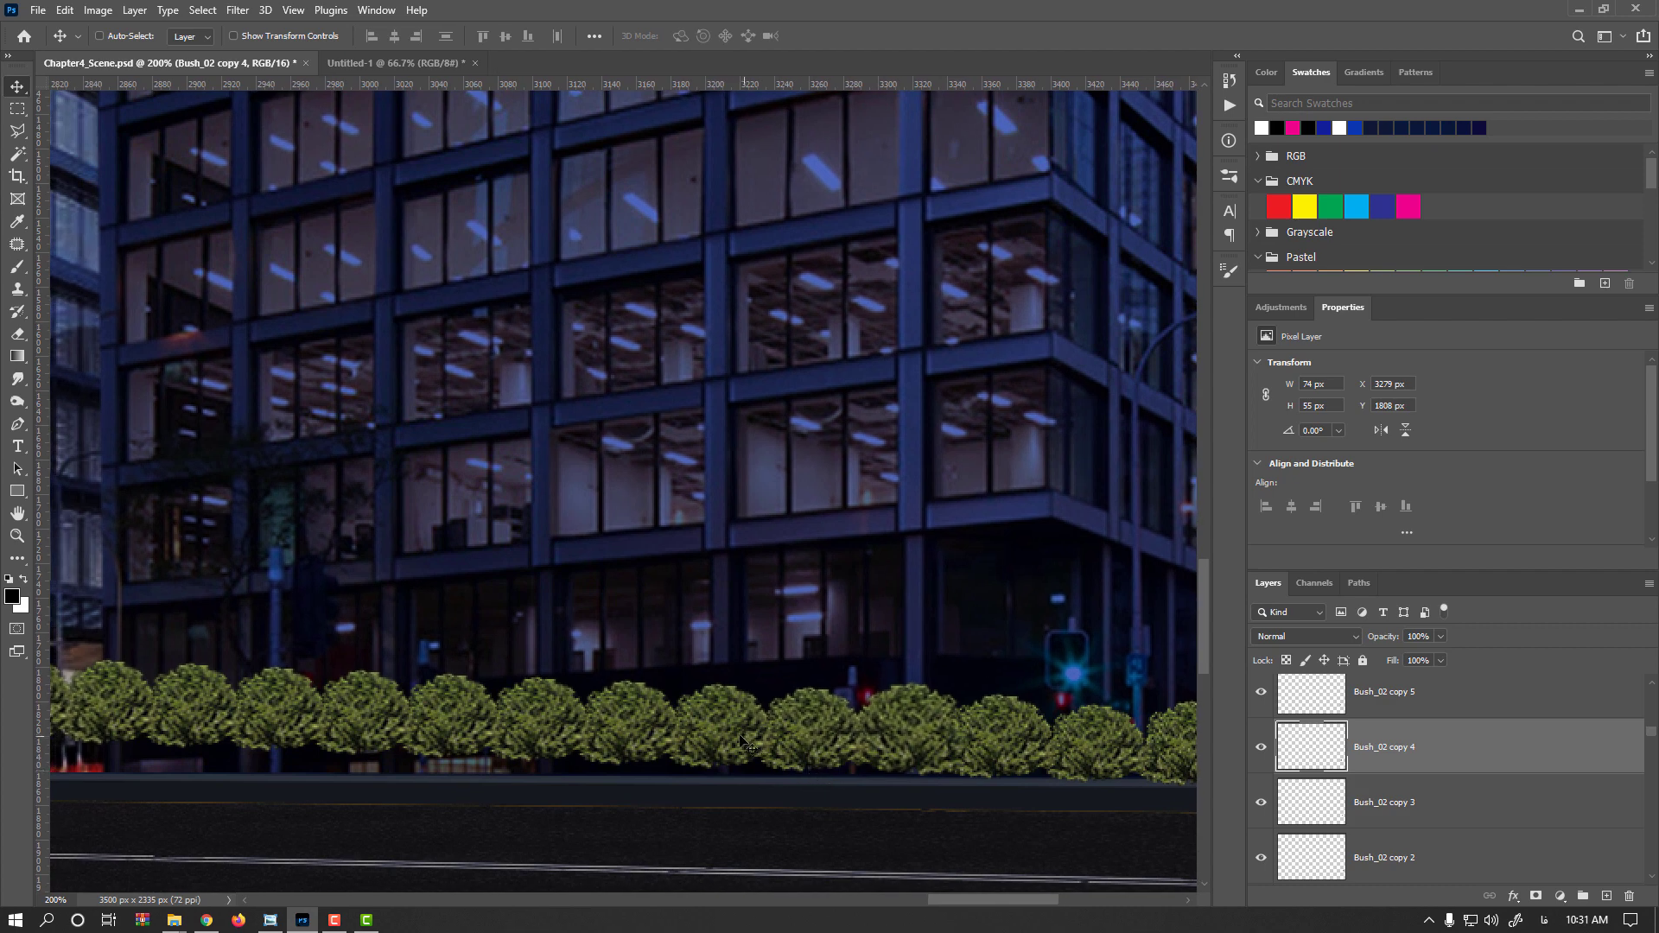
left_click(715, 731, "ctrl")
key("ctrl+t")
left_click_drag(766, 687, 775, 683)
key("Return")
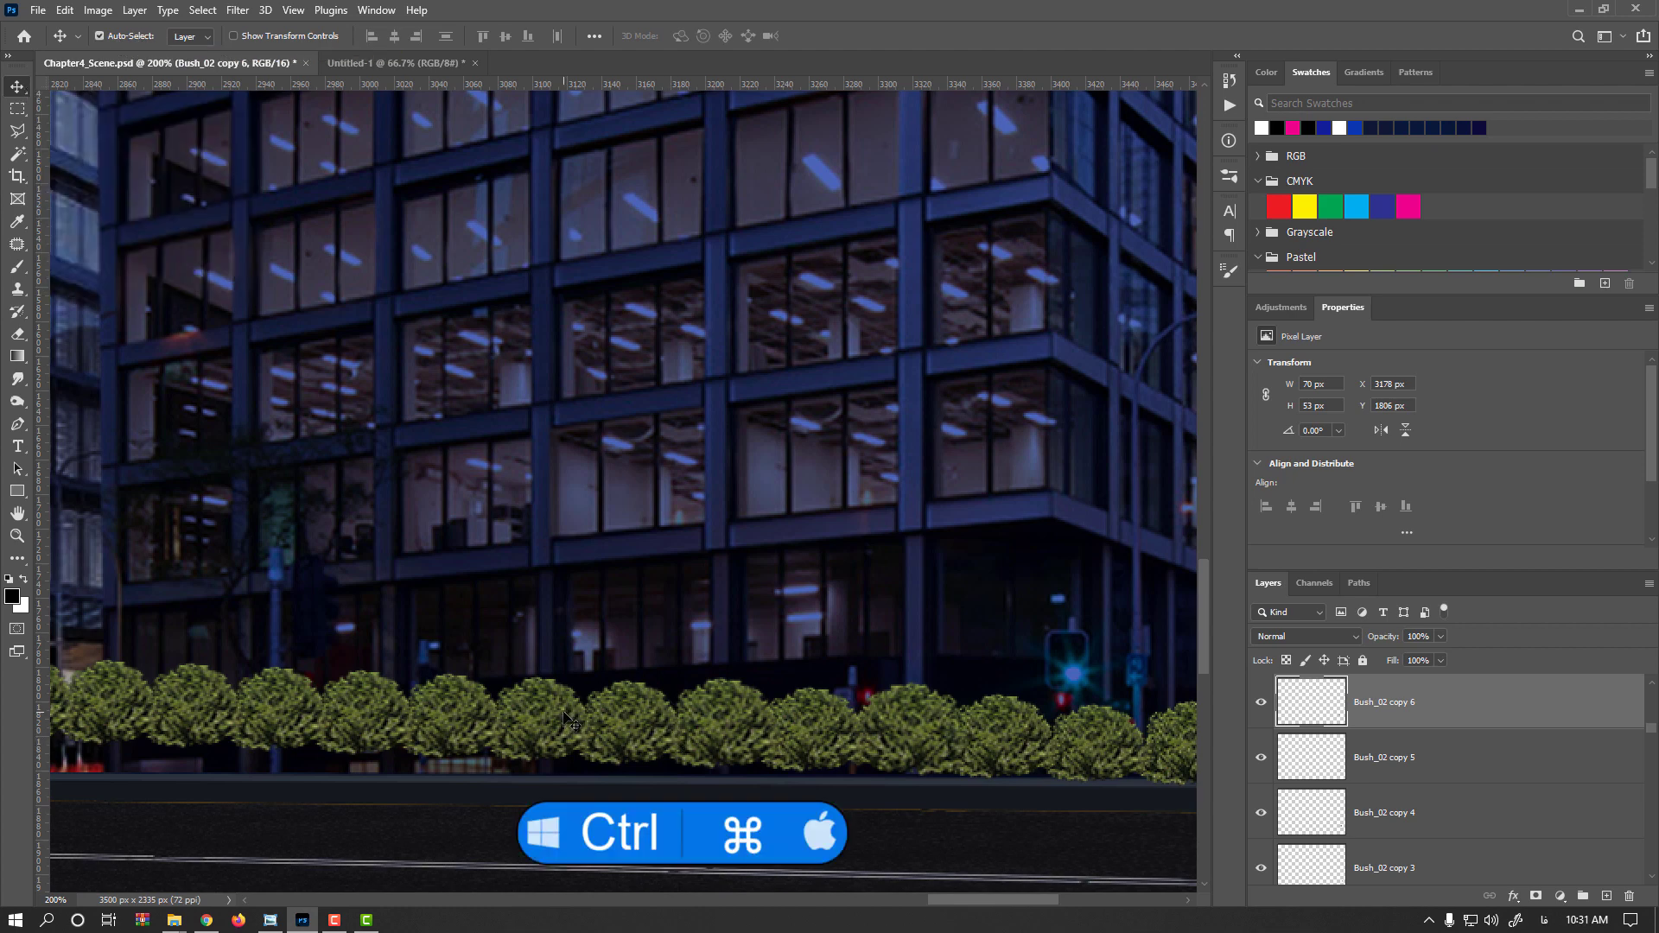
Select another bush further left and enlarge it slightly with Free Transform
left_click(534, 714, "ctrl")
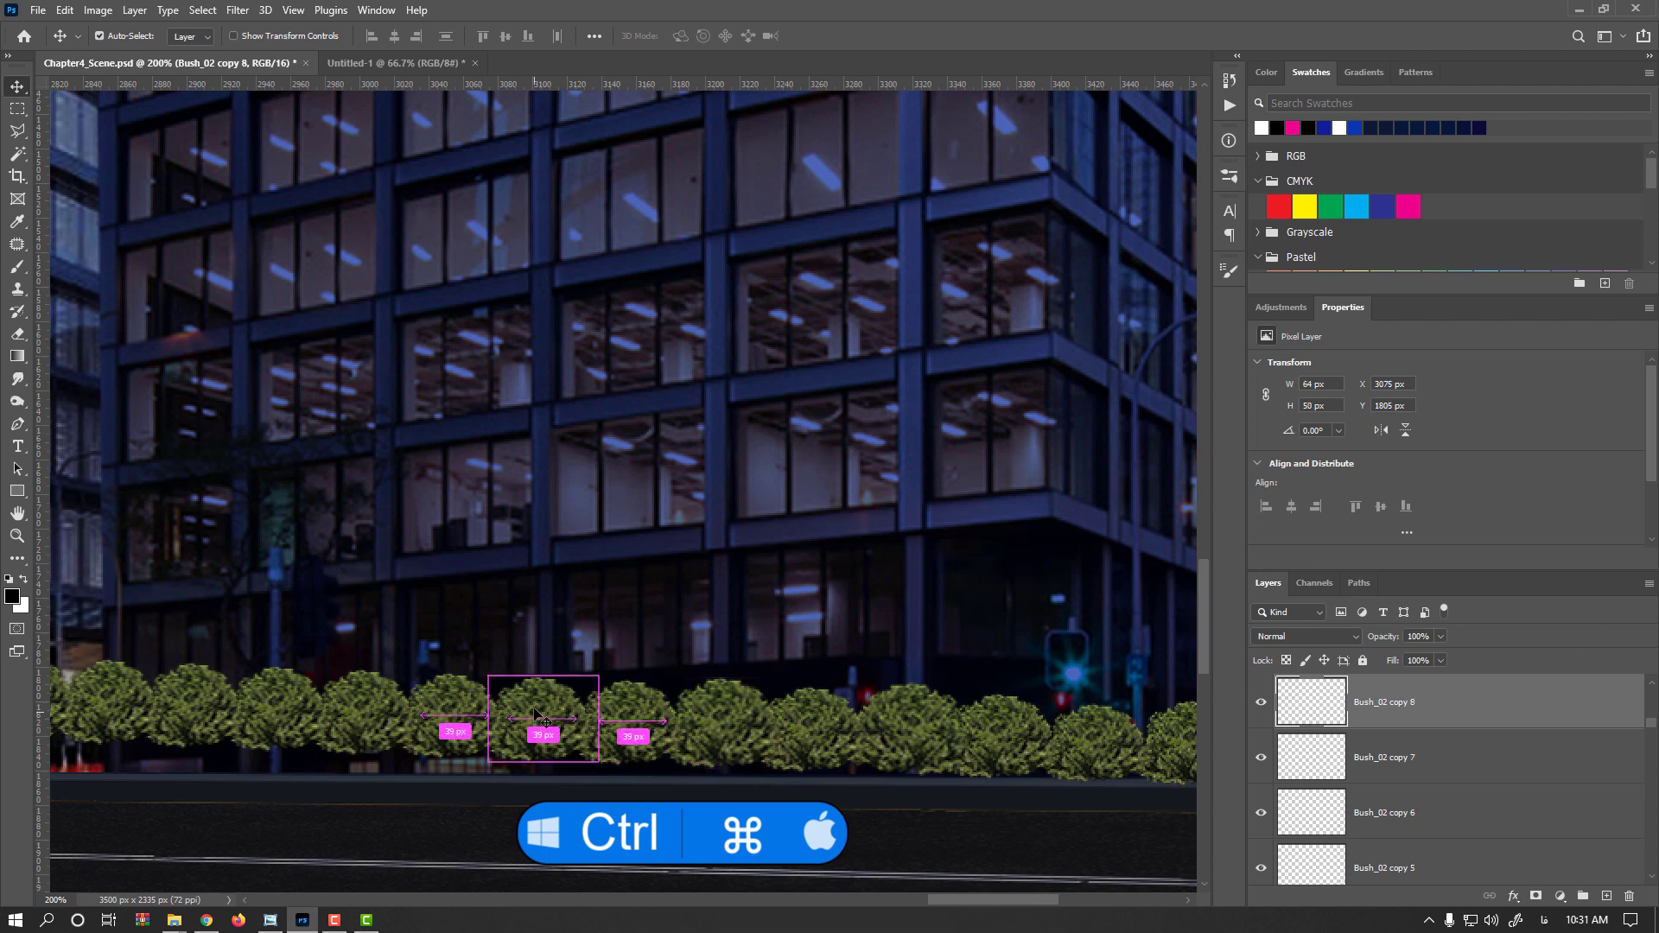
left_click_drag(485, 713, 691, 749)
key("ctrl+t")
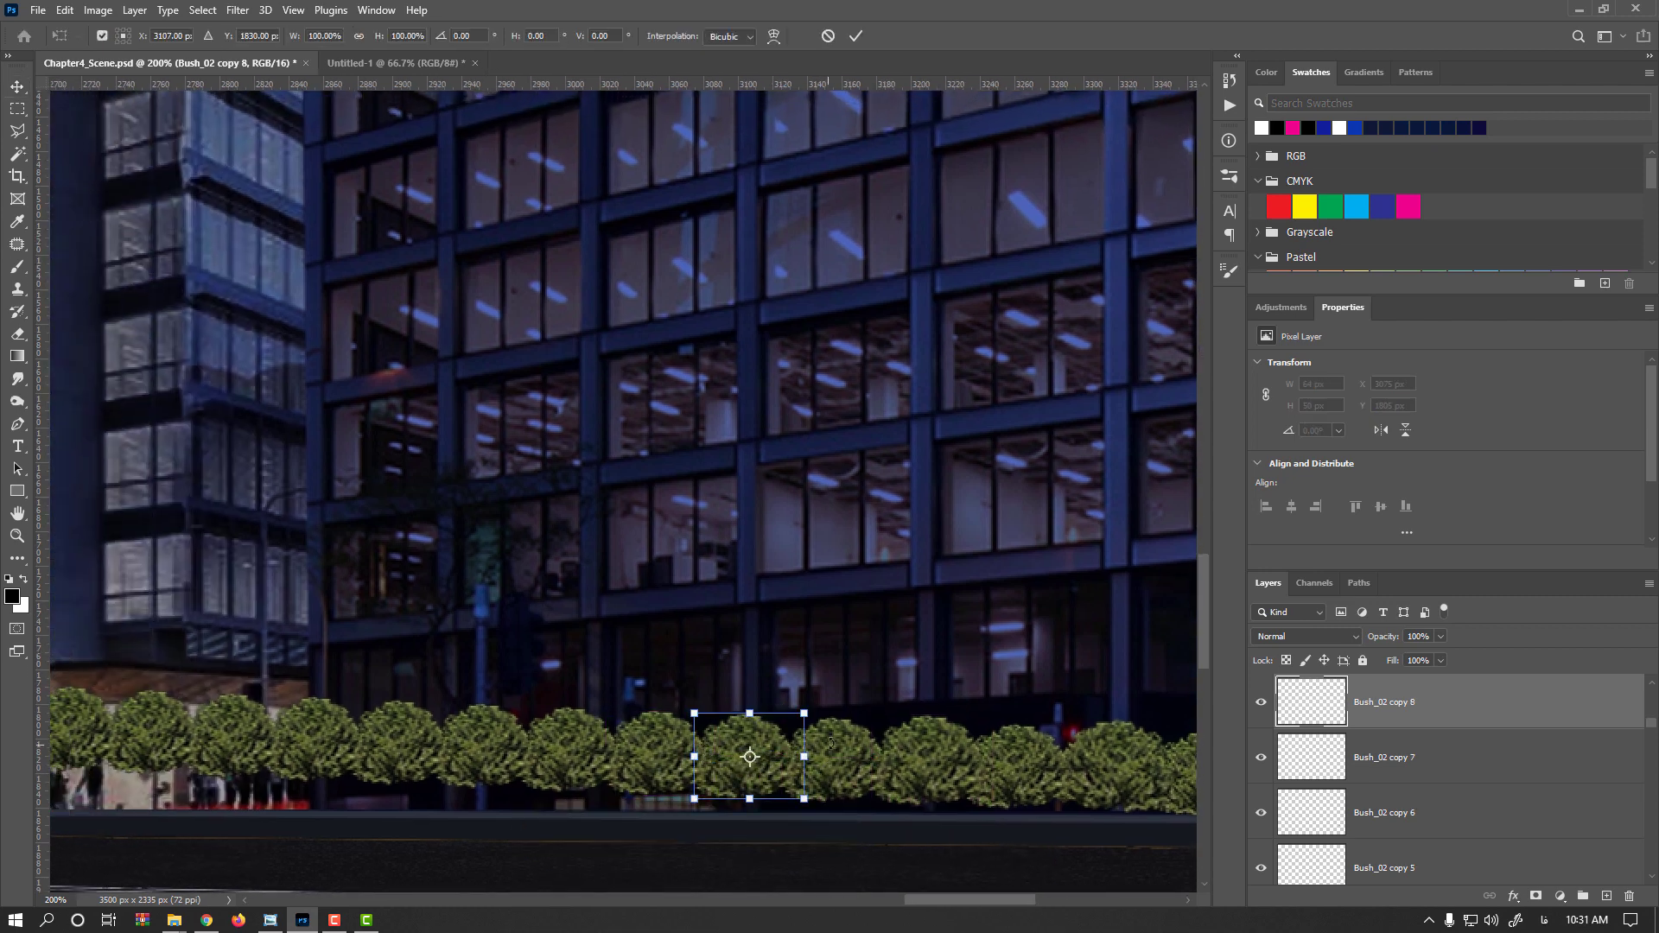
left_click_drag(804, 712, 814, 706)
left_click_drag(771, 772, 606, 764)
key("Return")
Flip the selected bush horizontally with Free Transform
key("ctrl+t")
right_click(661, 762)
left_click(691, 725)
key("Return")
Flip another bush horizontally and stretch it to about 120% height
key("ctrl+t")
right_click(645, 755)
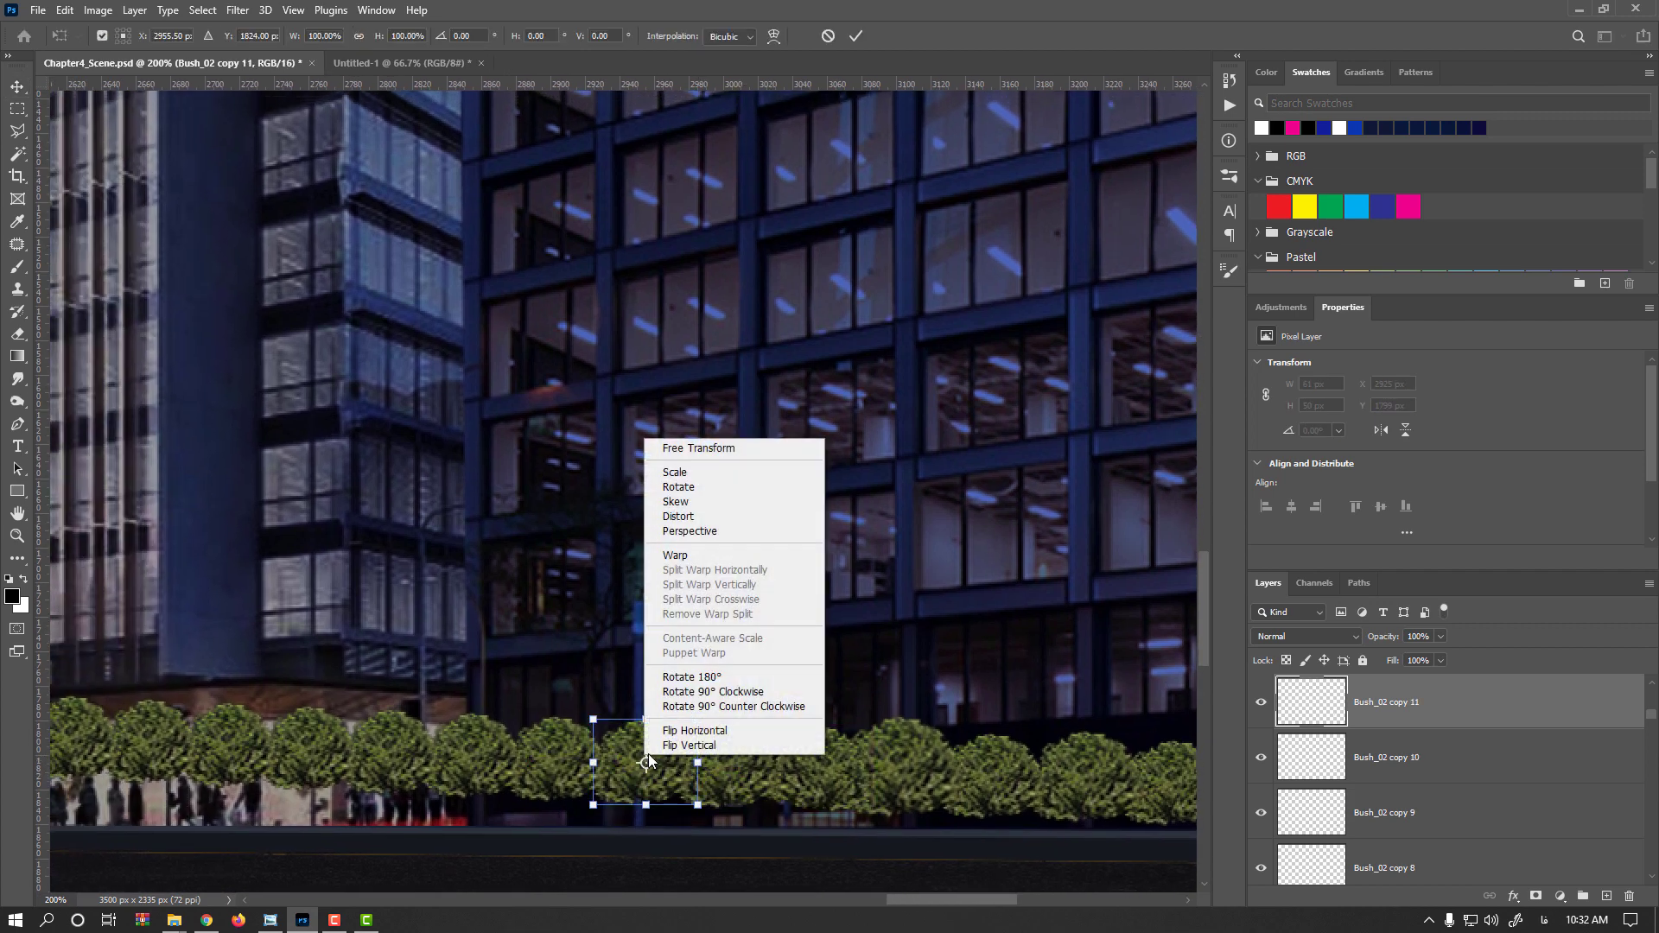
left_click(691, 730)
left_click_drag(646, 719, 649, 702)
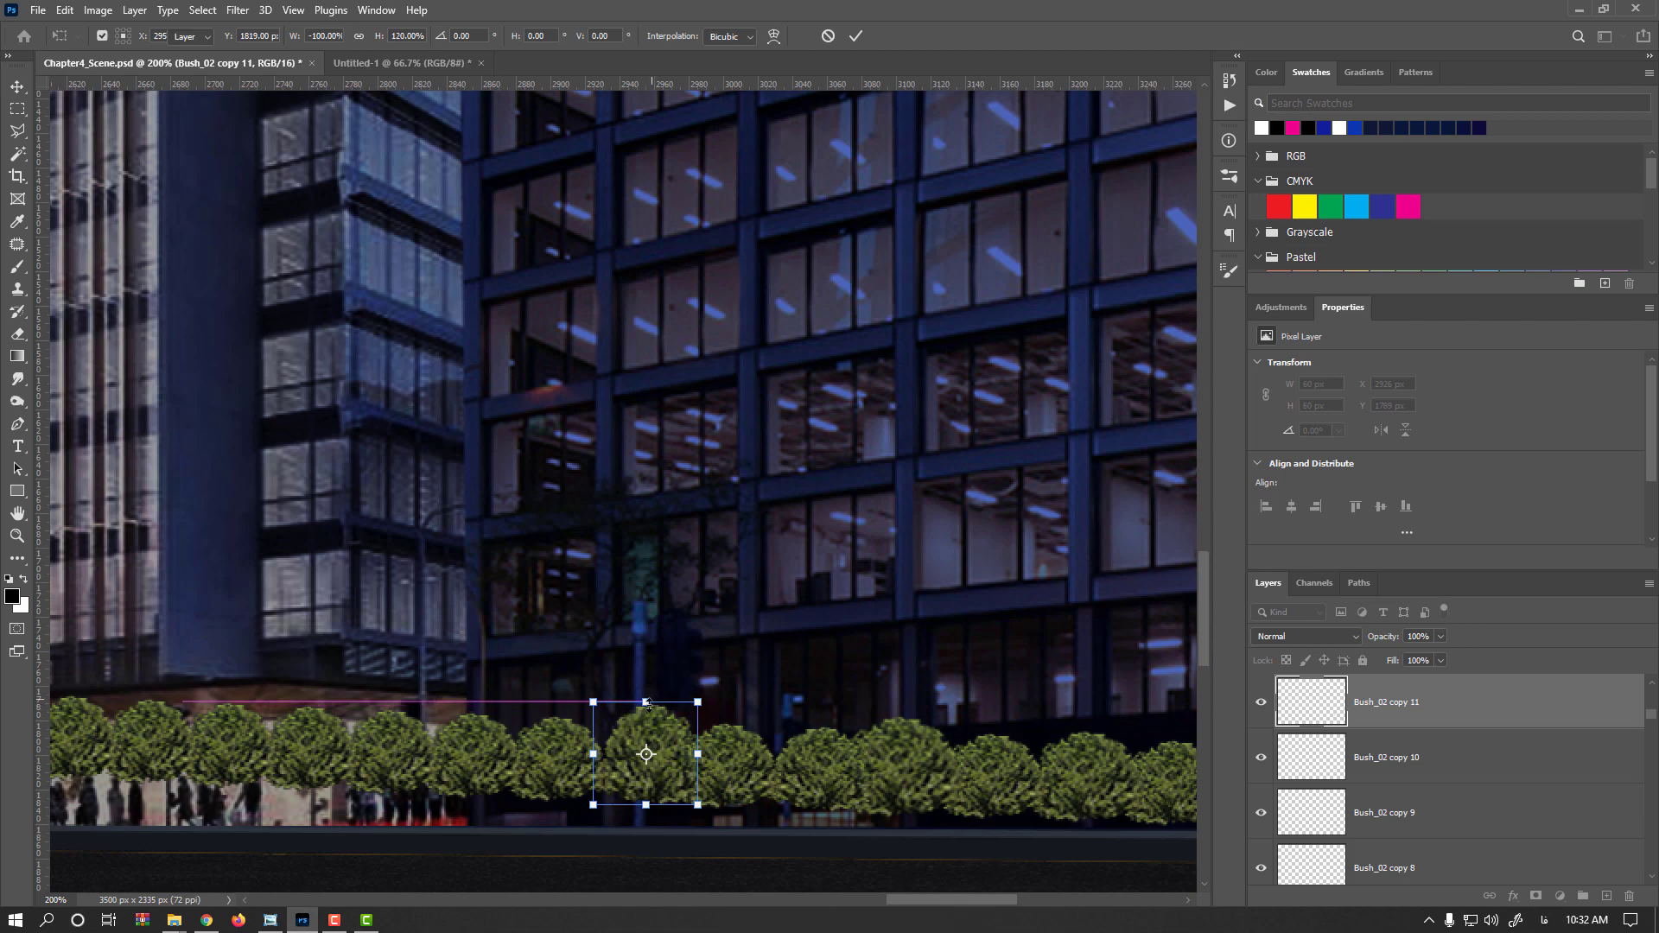
key("Return")
Flip two more bushes horizontally, shortening one of them to about 88% height
left_click_drag(551, 786, 781, 809)
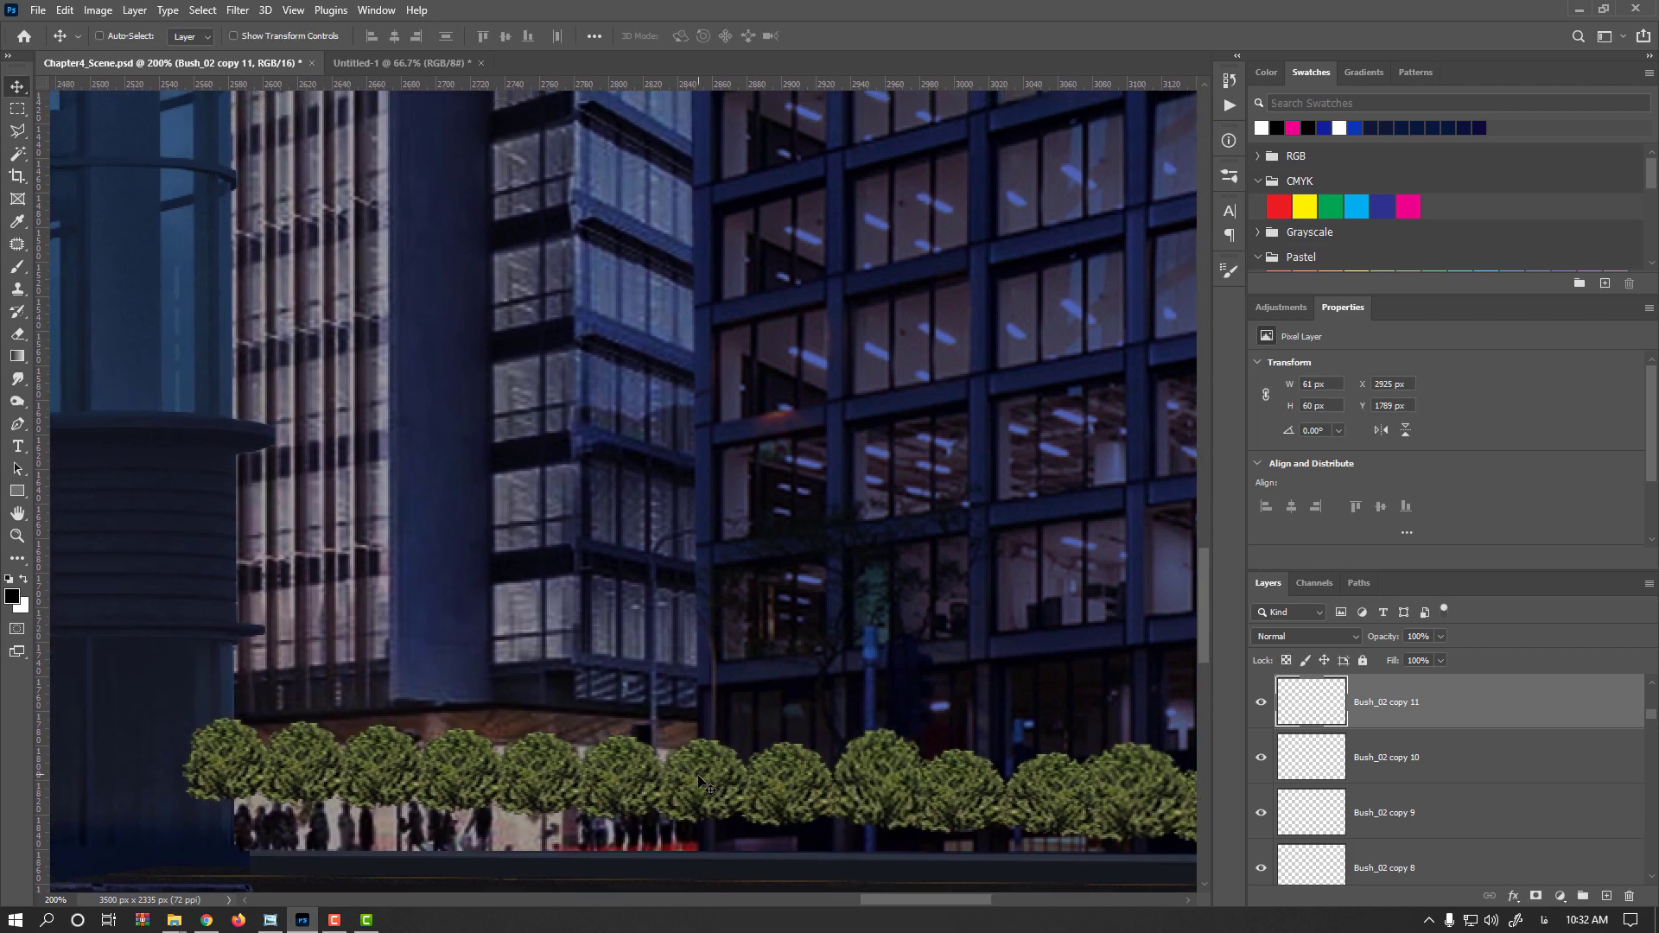
left_click(700, 781, "ctrl")
key("ctrl+t")
right_click(691, 762)
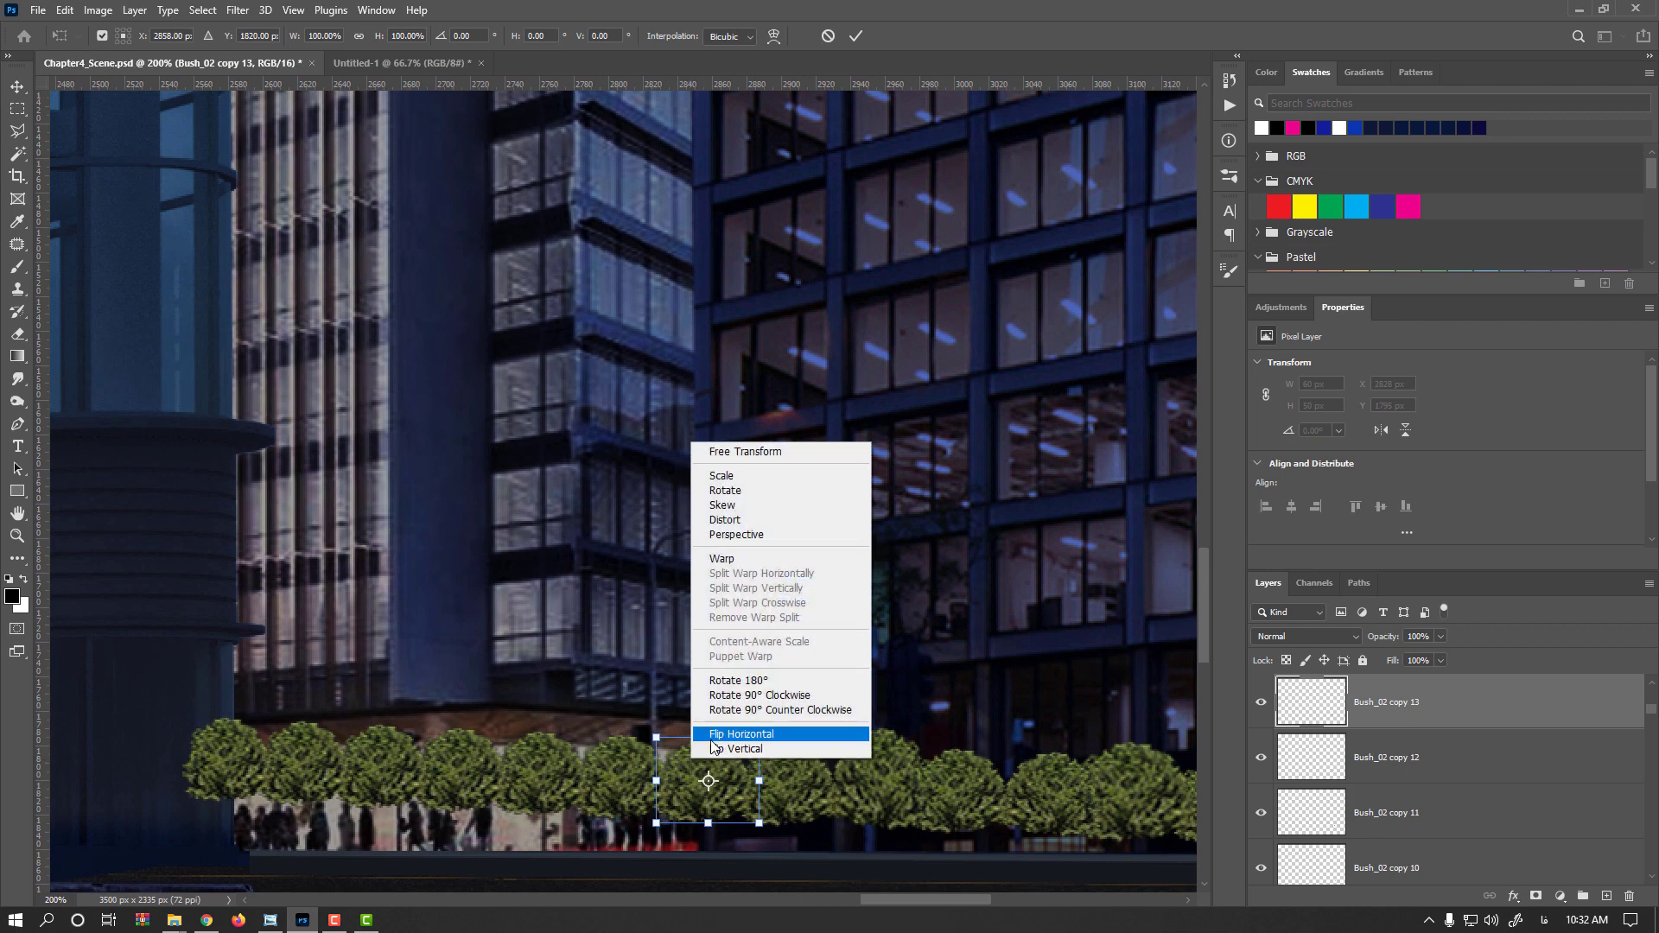
left_click(717, 740)
left_click_drag(708, 736, 631, 795)
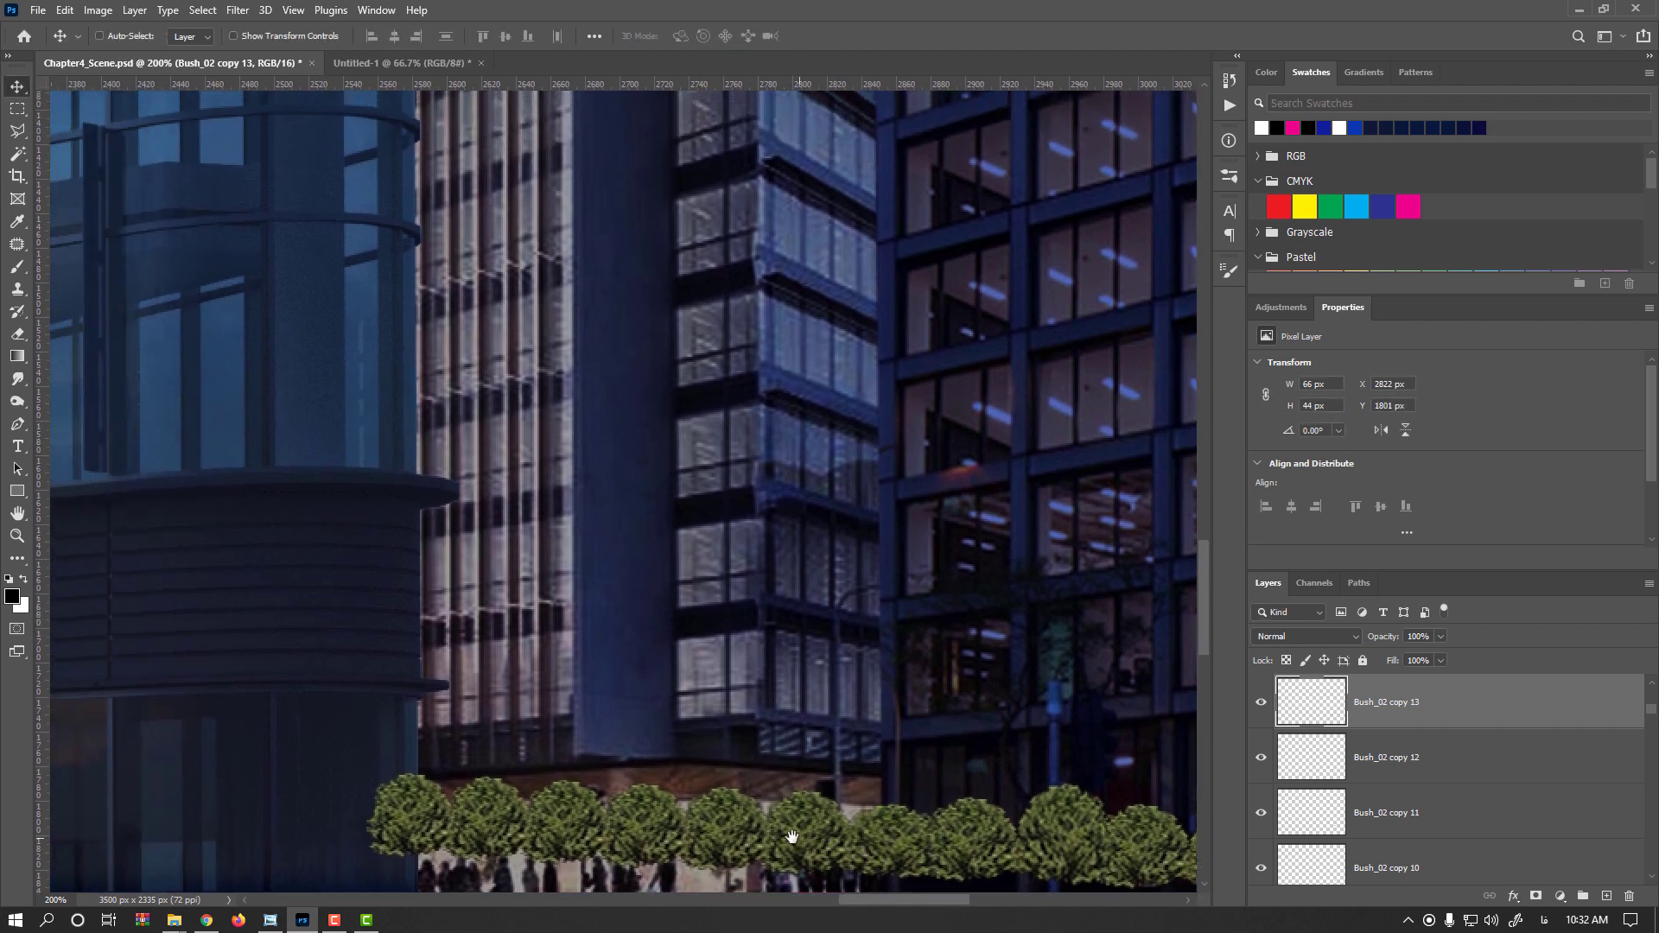
mouse_move(726, 812)
left_mouse_down()
mouse_move(691, 804)
mouse_move(724, 788)
left_mouse_up()
right_click(710, 828)
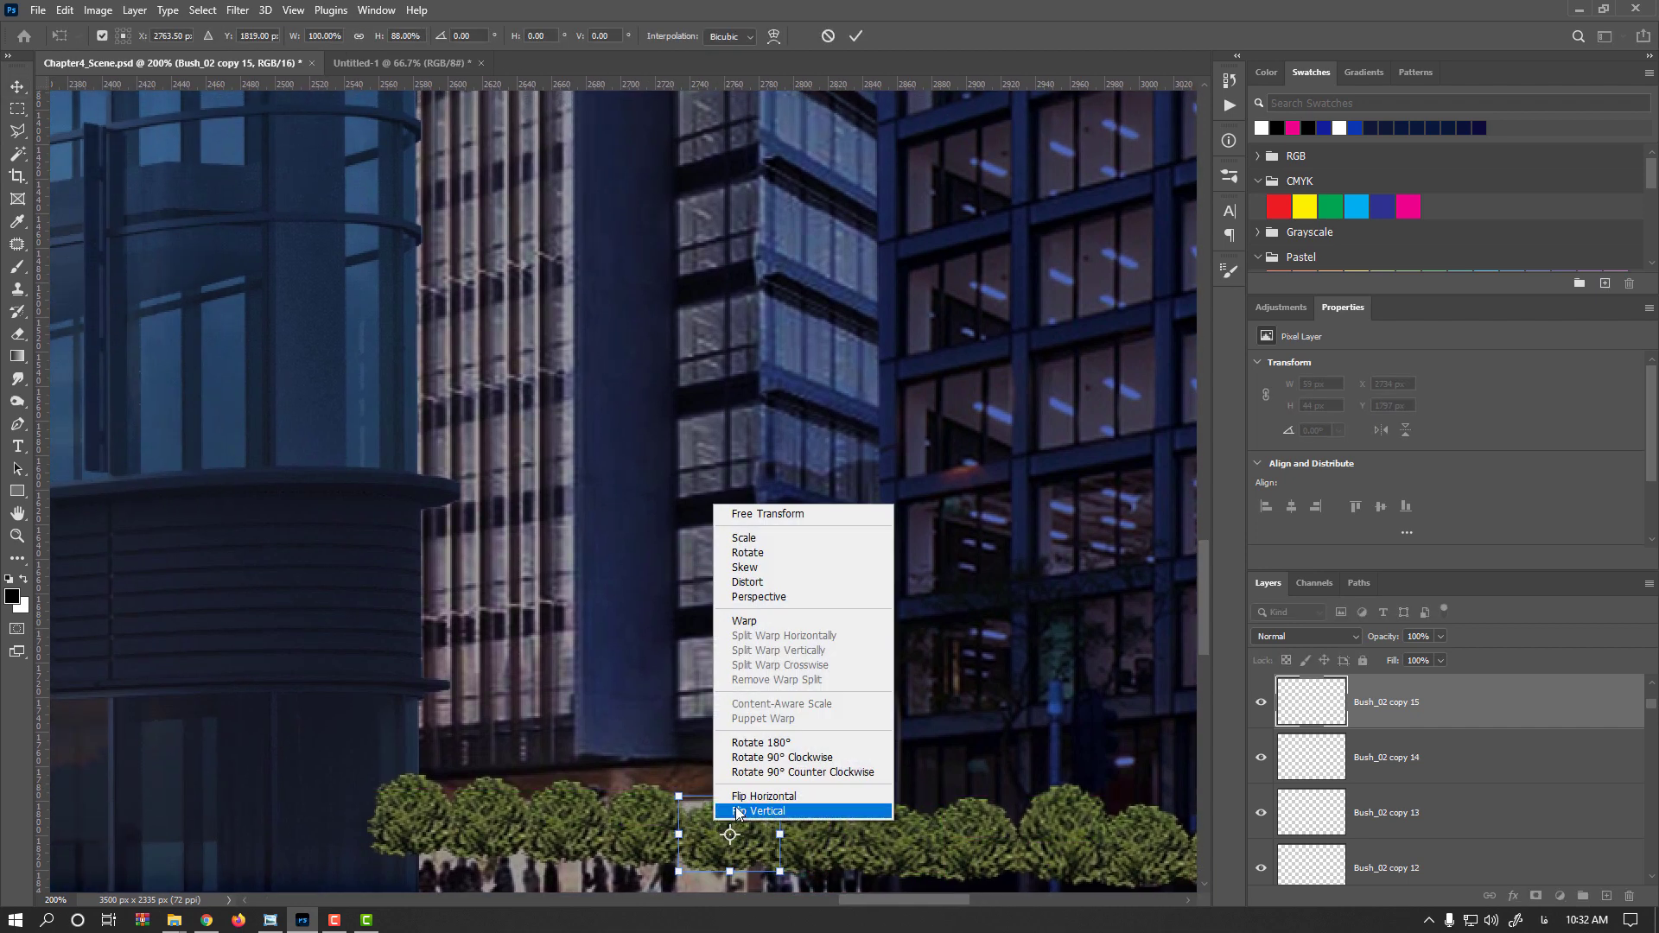
left_click(717, 789)
key("Return")
Flip another bush near the left end horizontally
left_click_drag(577, 826, 651, 762)
key("ctrl+t")
right_click(640, 825)
left_click(682, 806)
key("Return")
Stretch a bush at the left end of the row to about 112% height
left_click(496, 819, "ctrl")
key("ctrl+t")
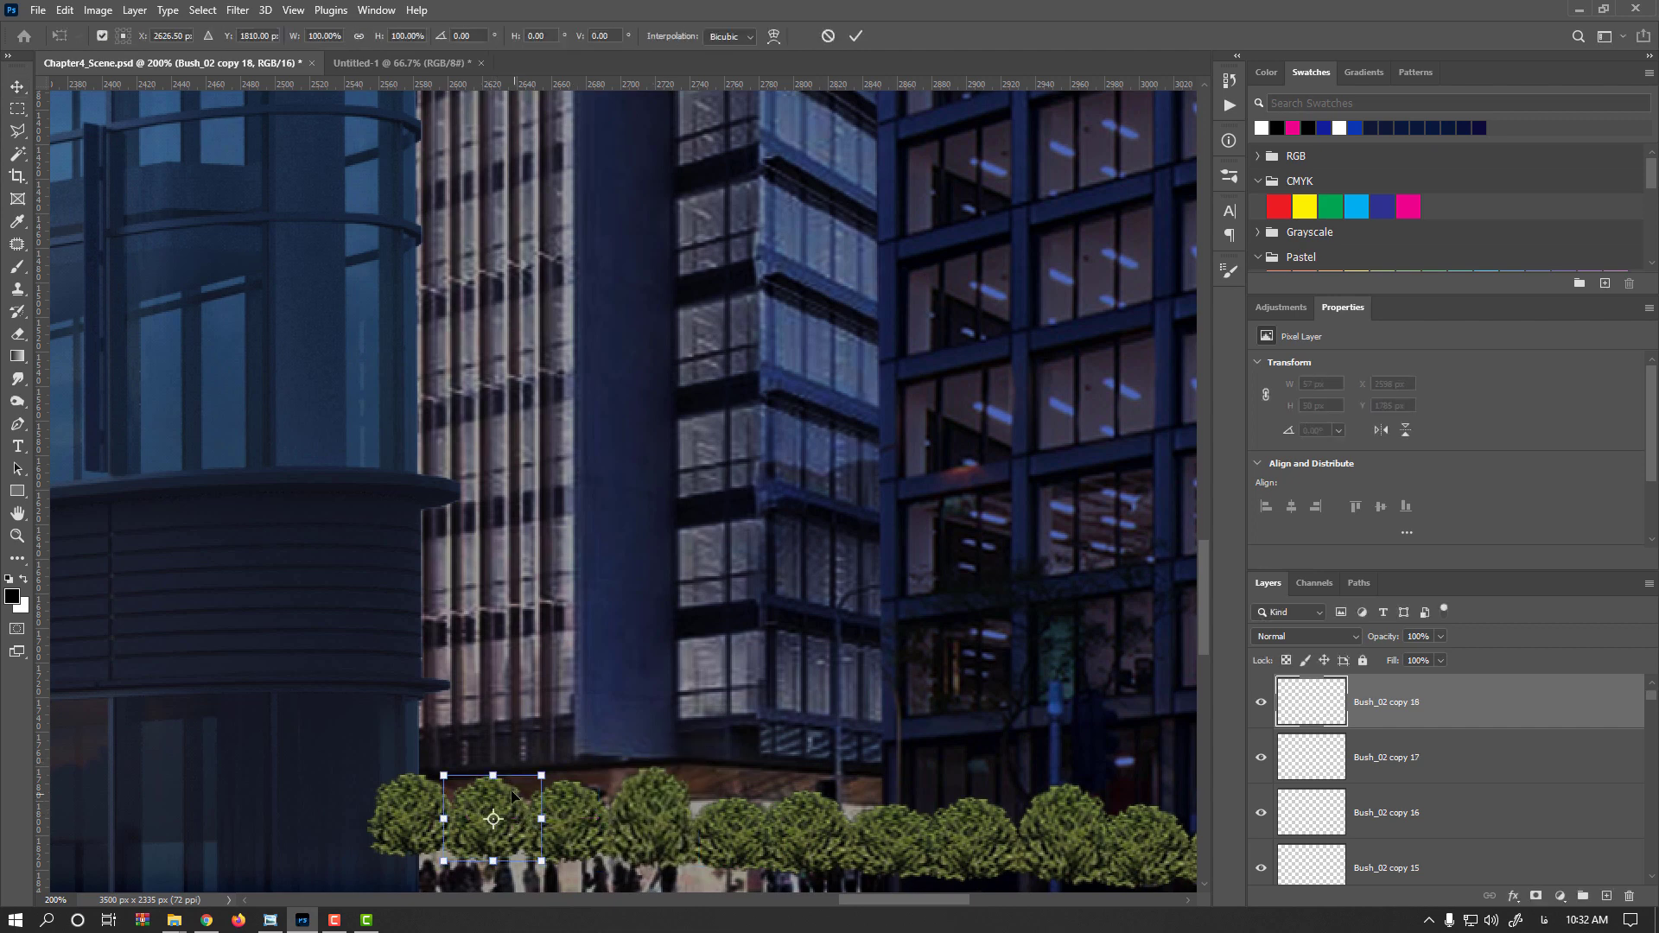
left_click_drag(492, 774, 494, 763)
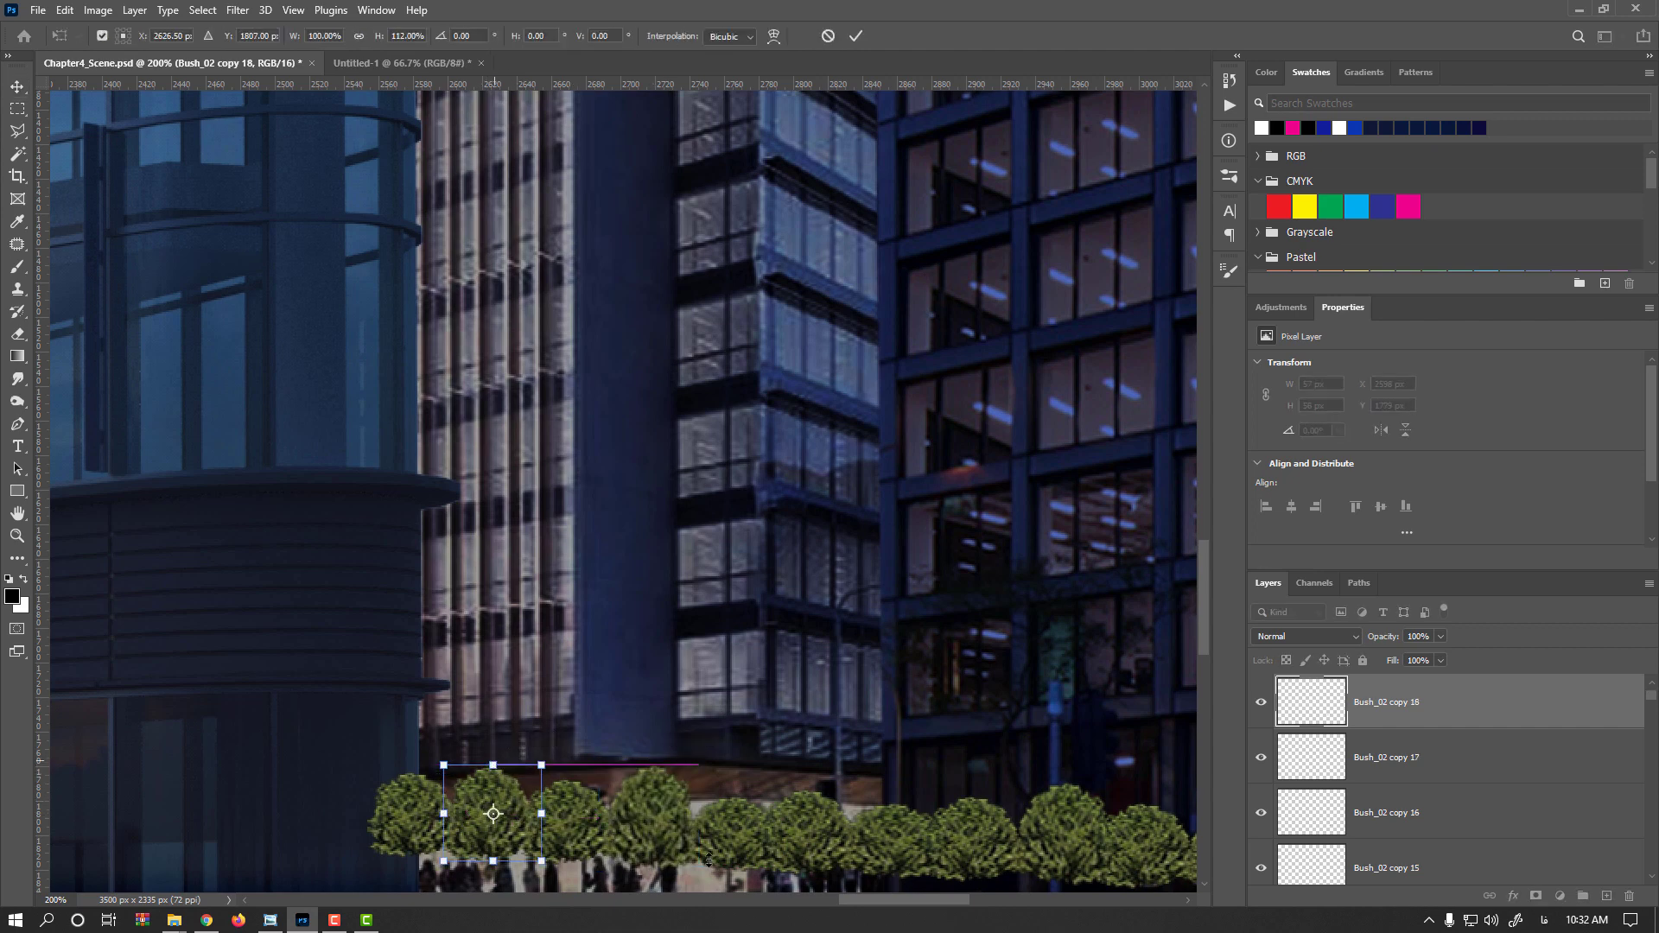
key("Return")
Stretch and skew a bush in the middle of the row to about 119% height, then nudge it left
scroll(741, 810, "down", 2)
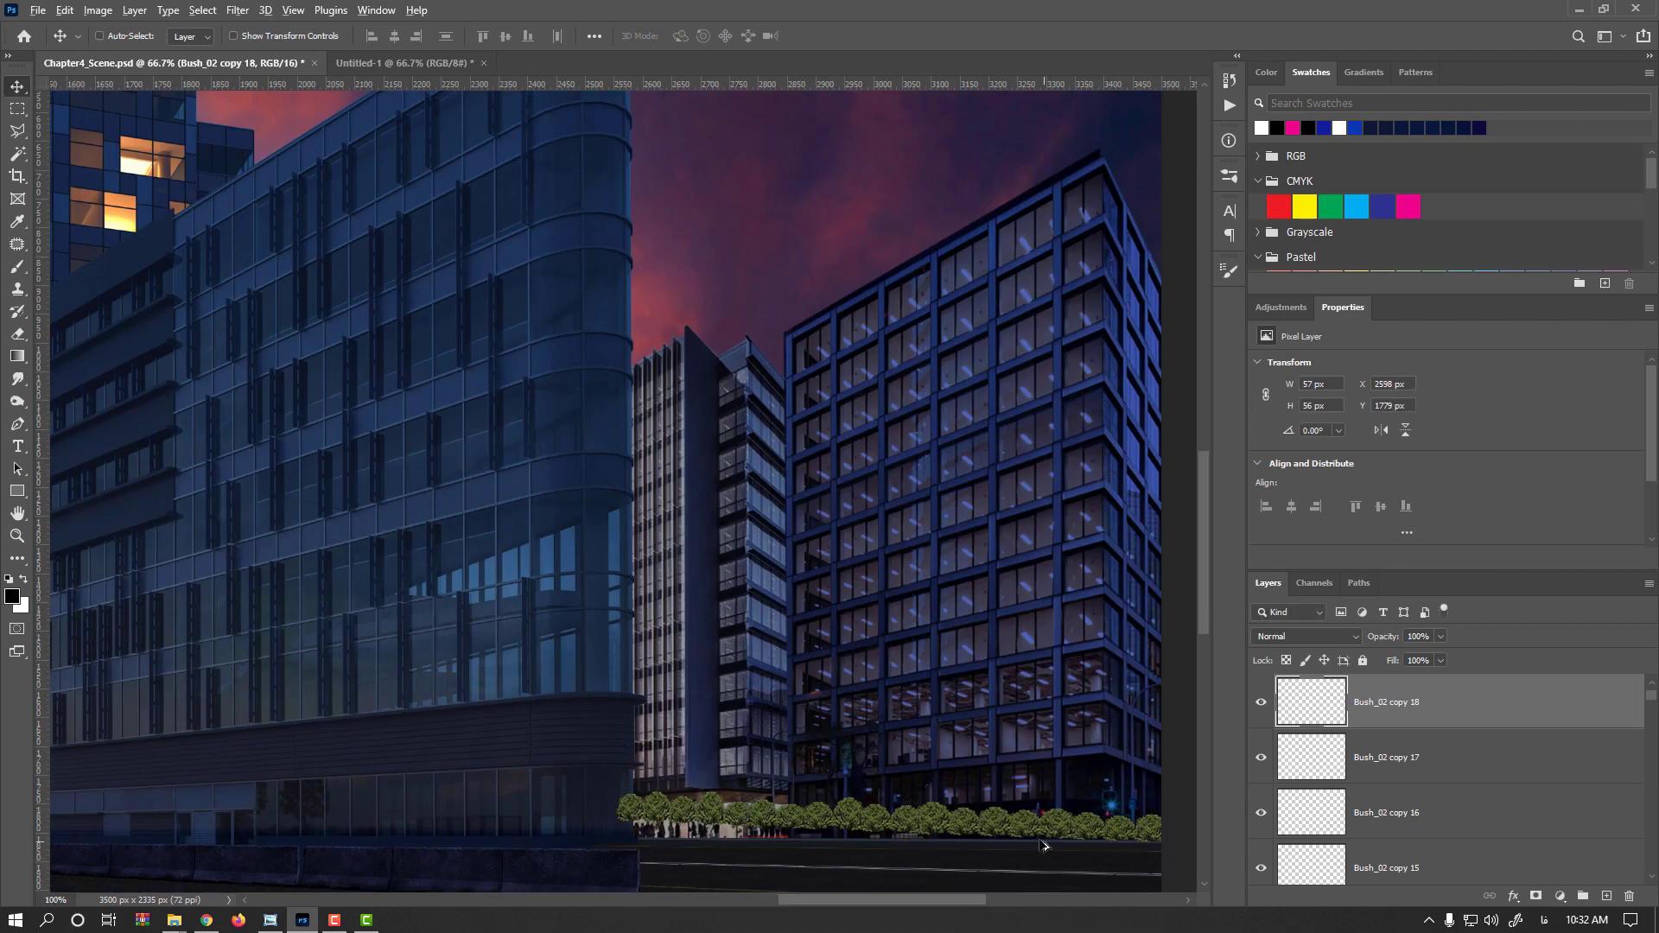
scroll(1034, 846, "up", 2)
left_click_drag(918, 827, 537, 843)
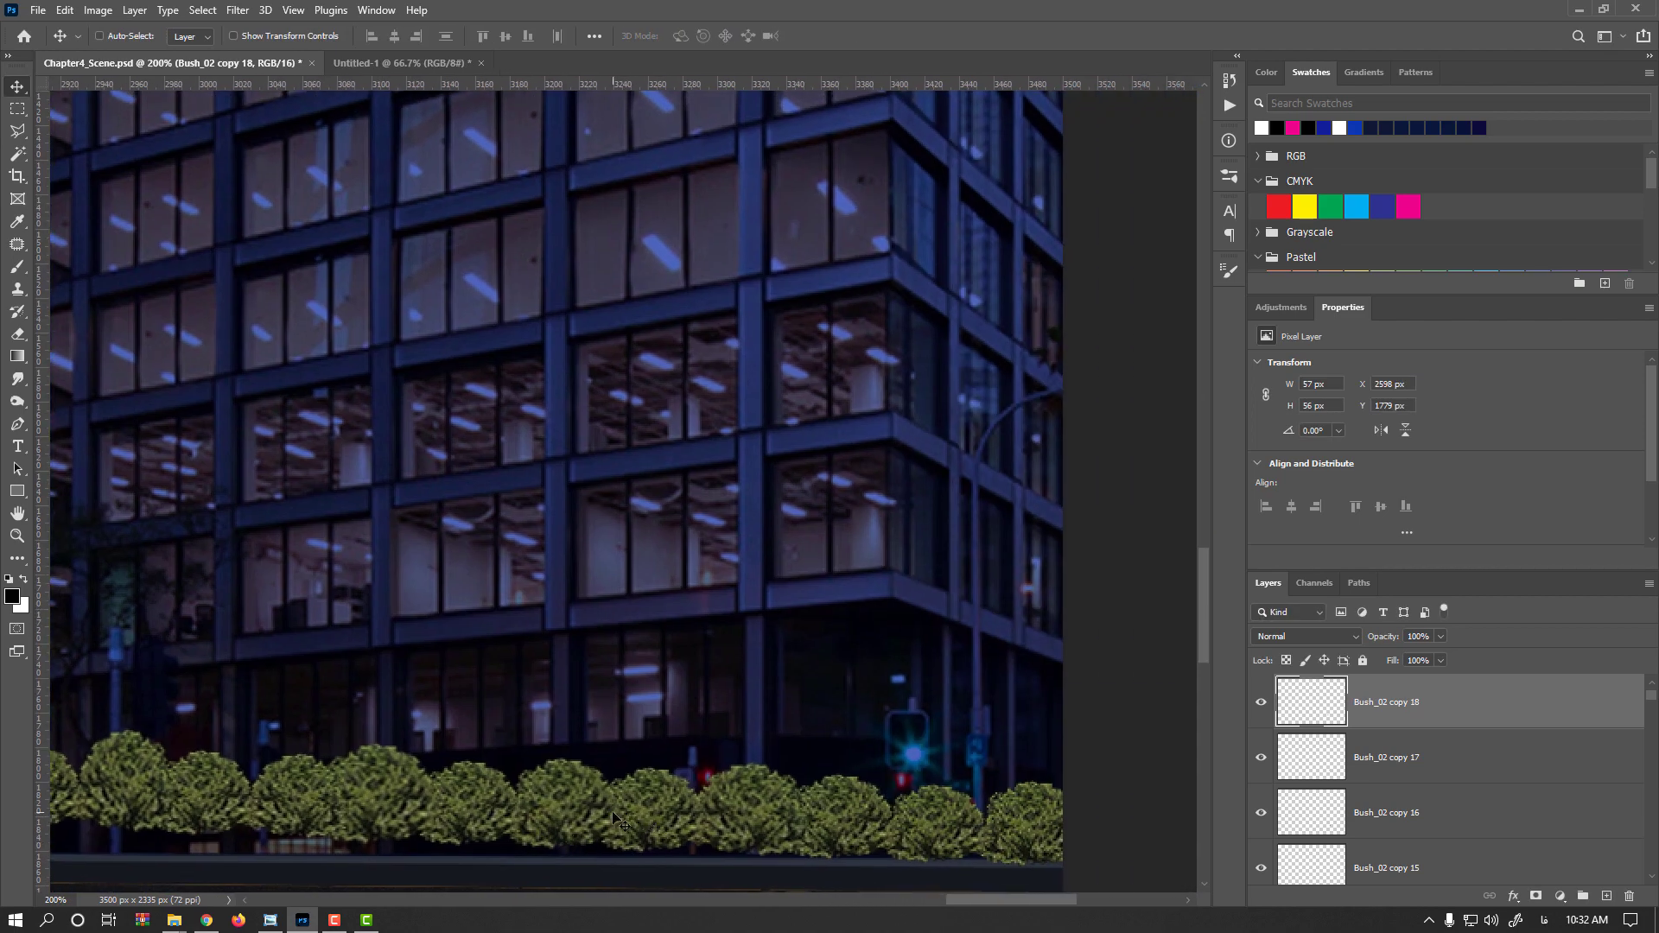
scroll(615, 818, "down", 1)
left_click_drag(442, 821, 524, 822)
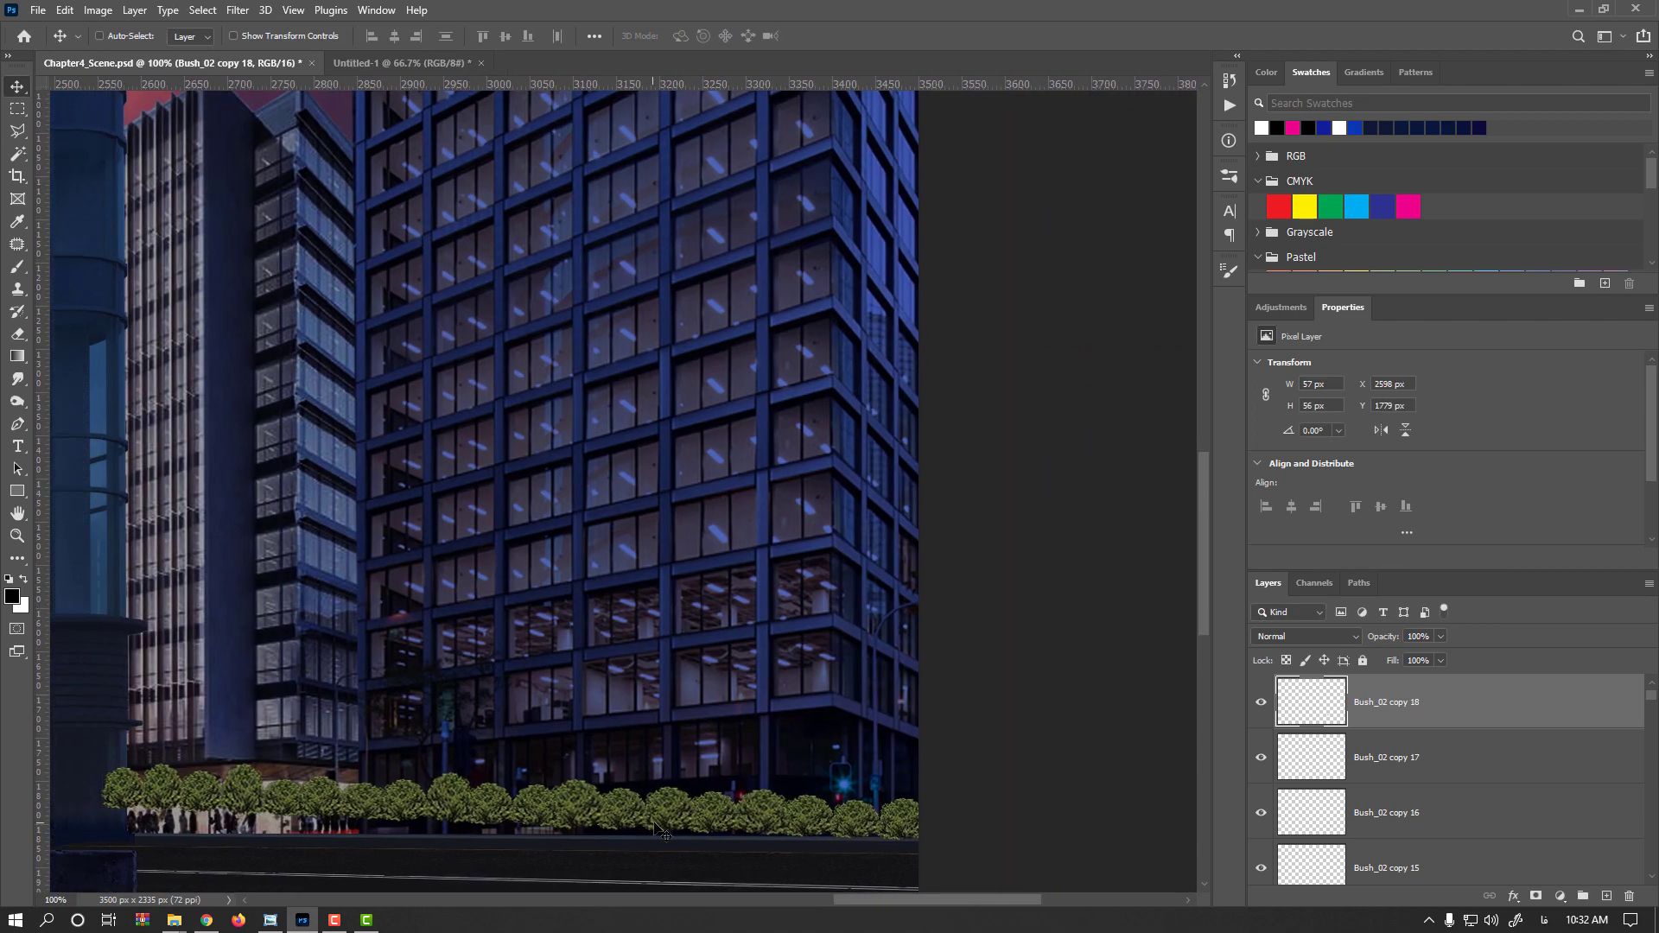
left_click(671, 812)
key("ctrl+t")
left_click_drag(671, 786, 707, 782)
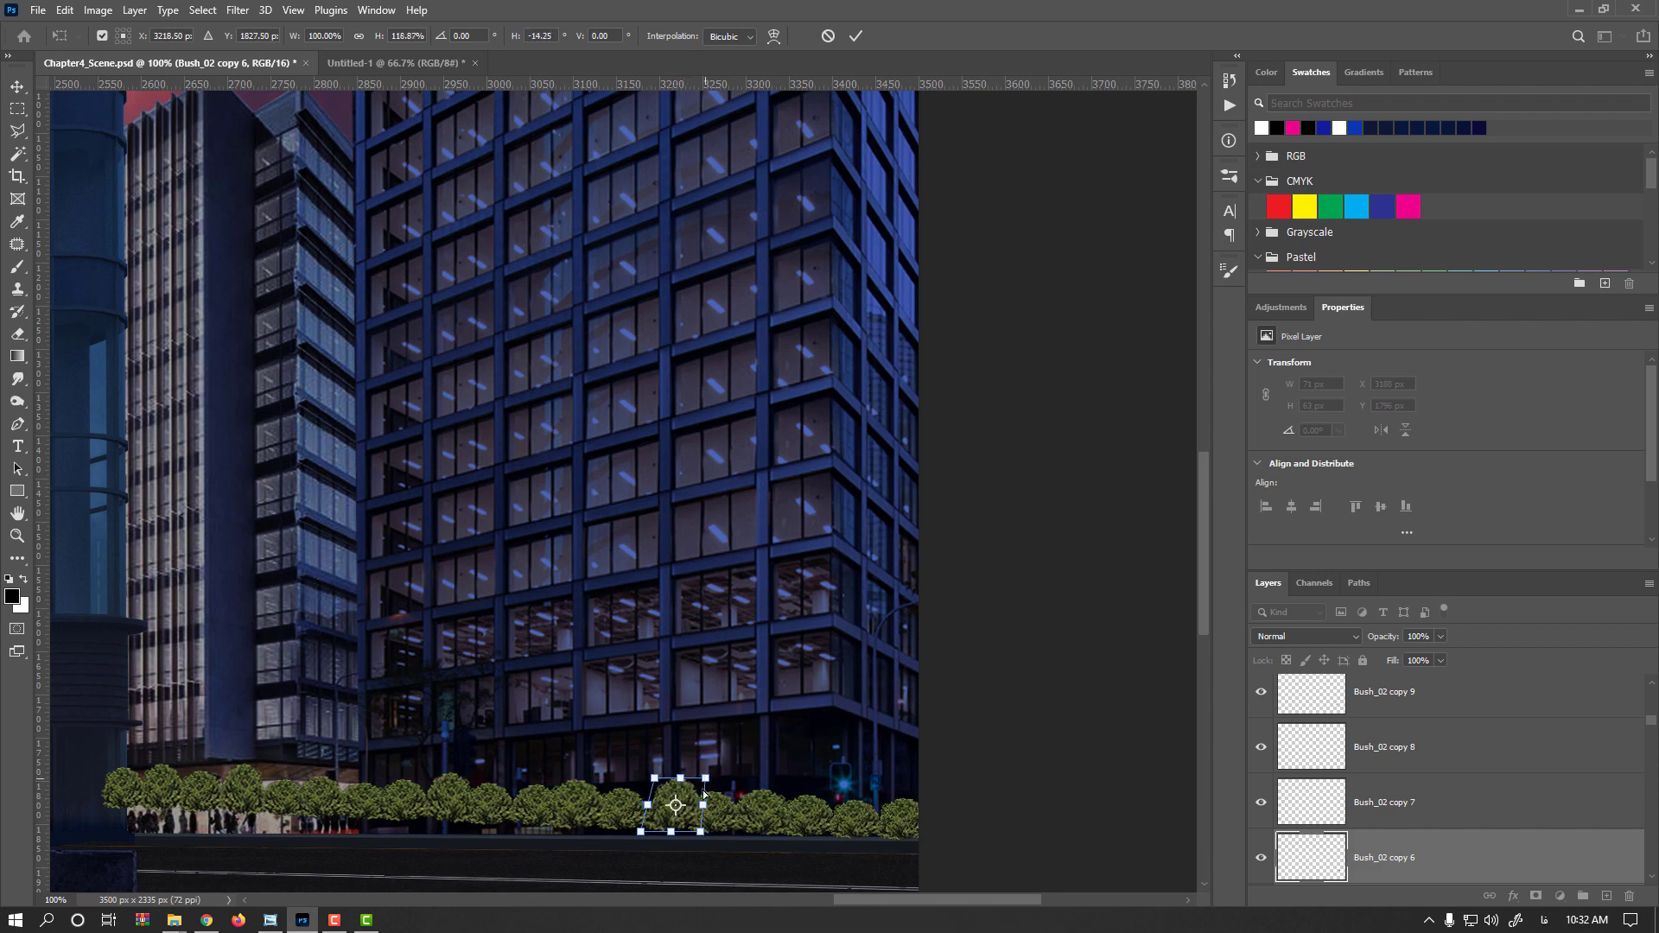
key("Return")
key("Left")
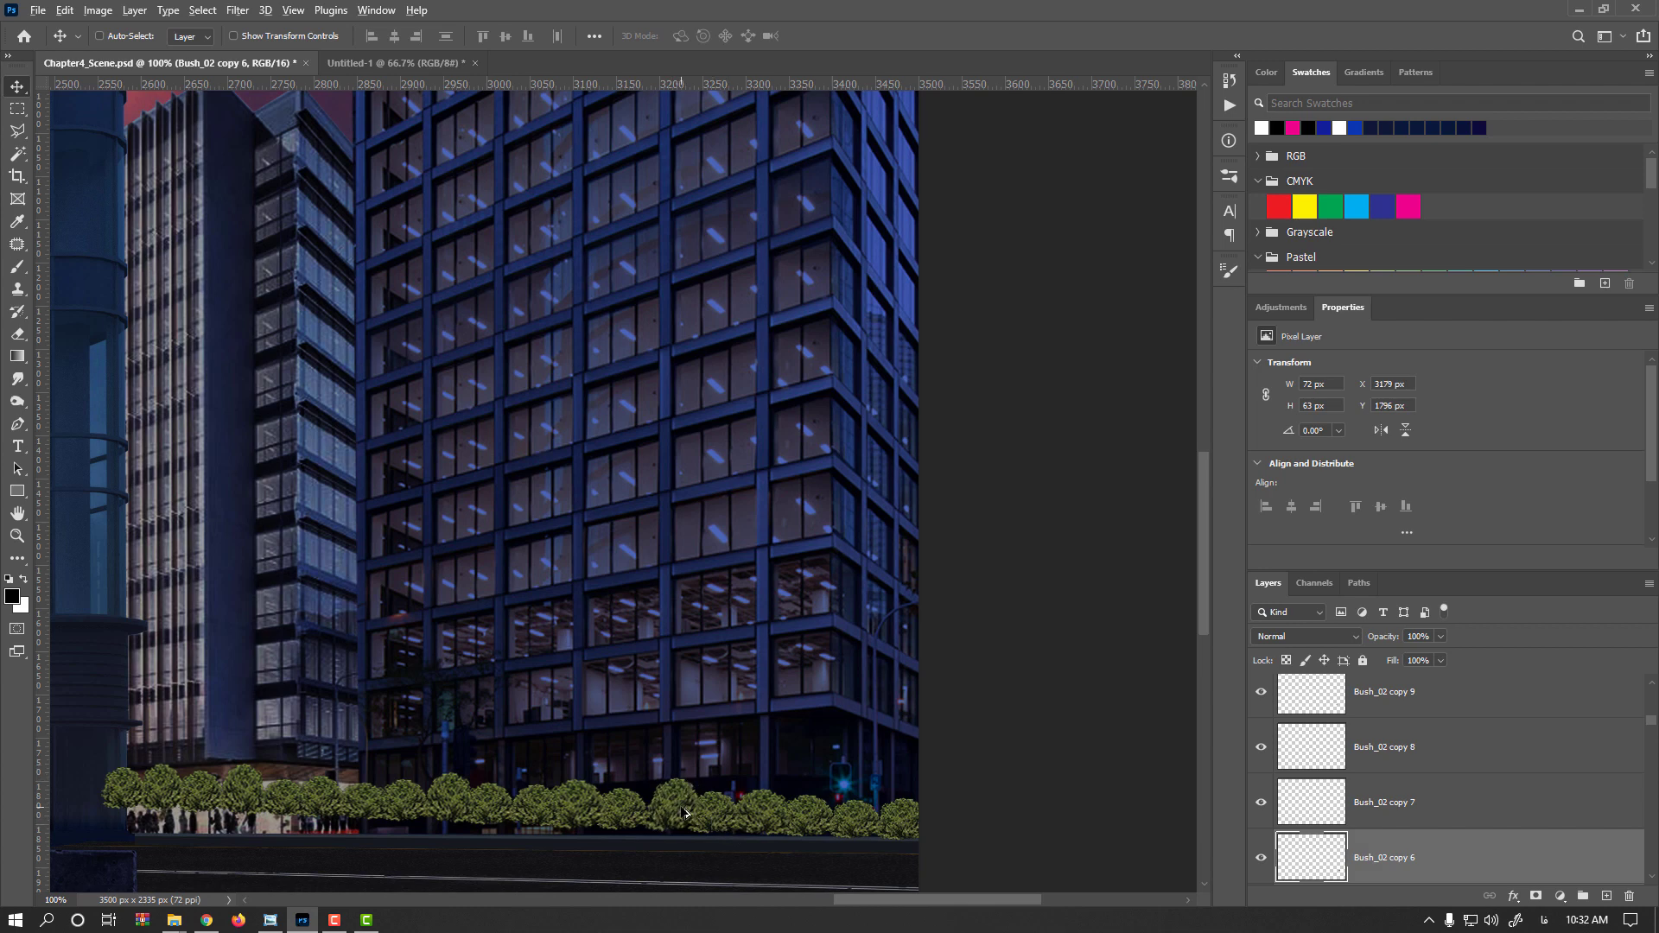
Select all the bush copy layers and merge them into a single layer
left_click_drag(678, 798, 767, 738)
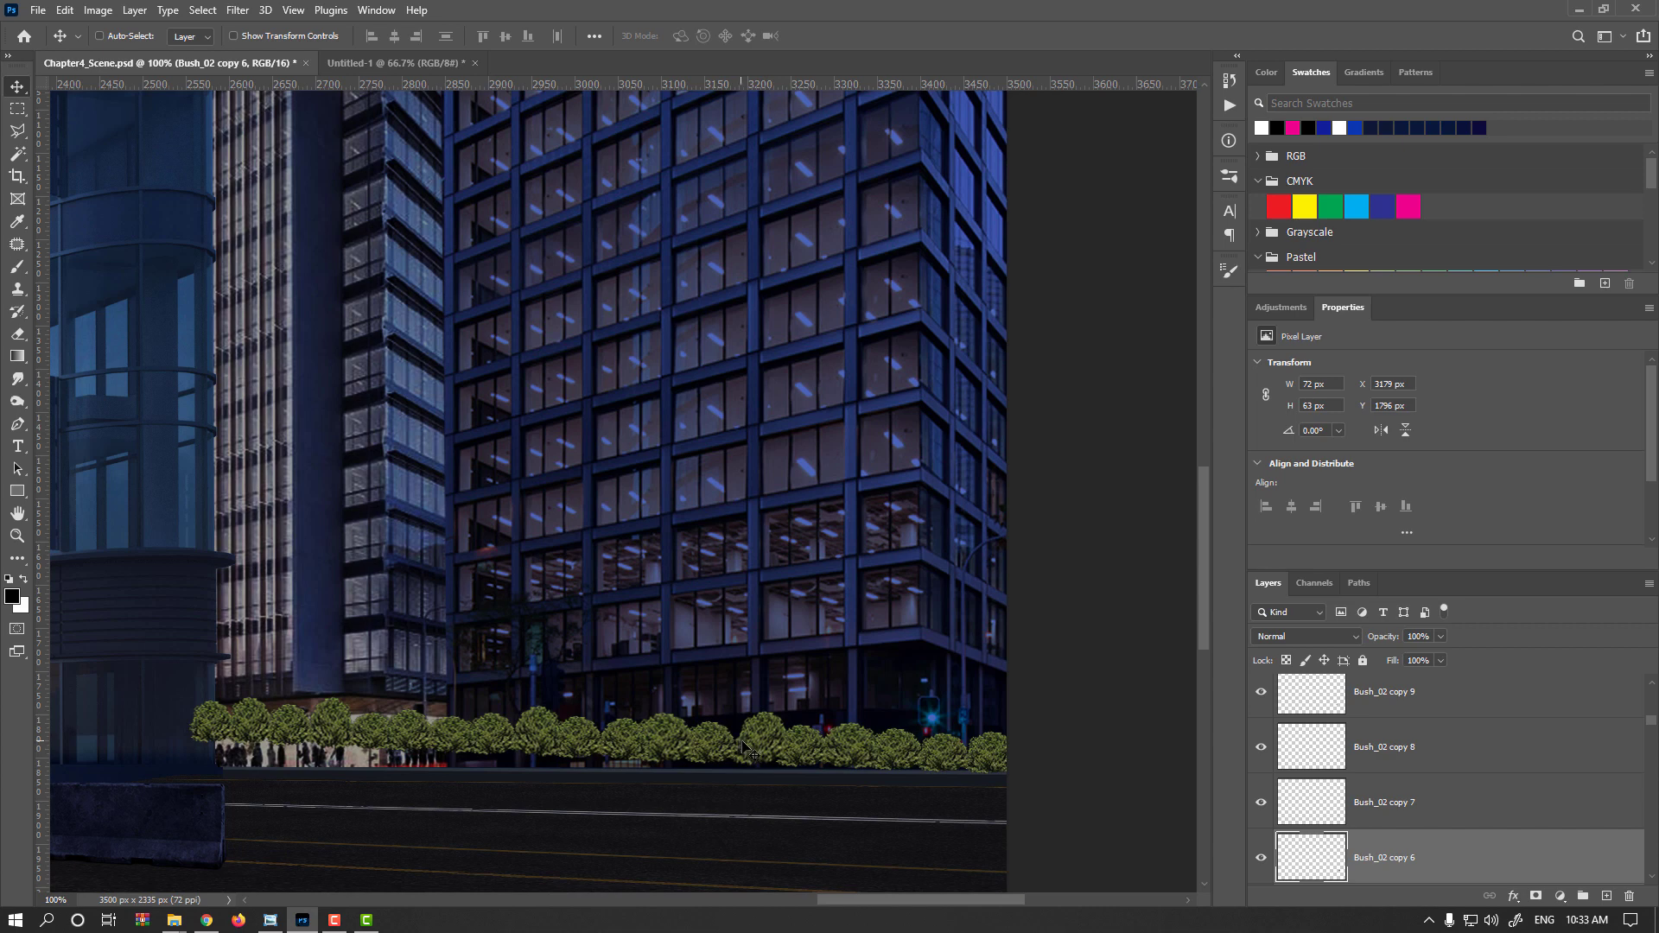
scroll(1396, 735, "up", 5)
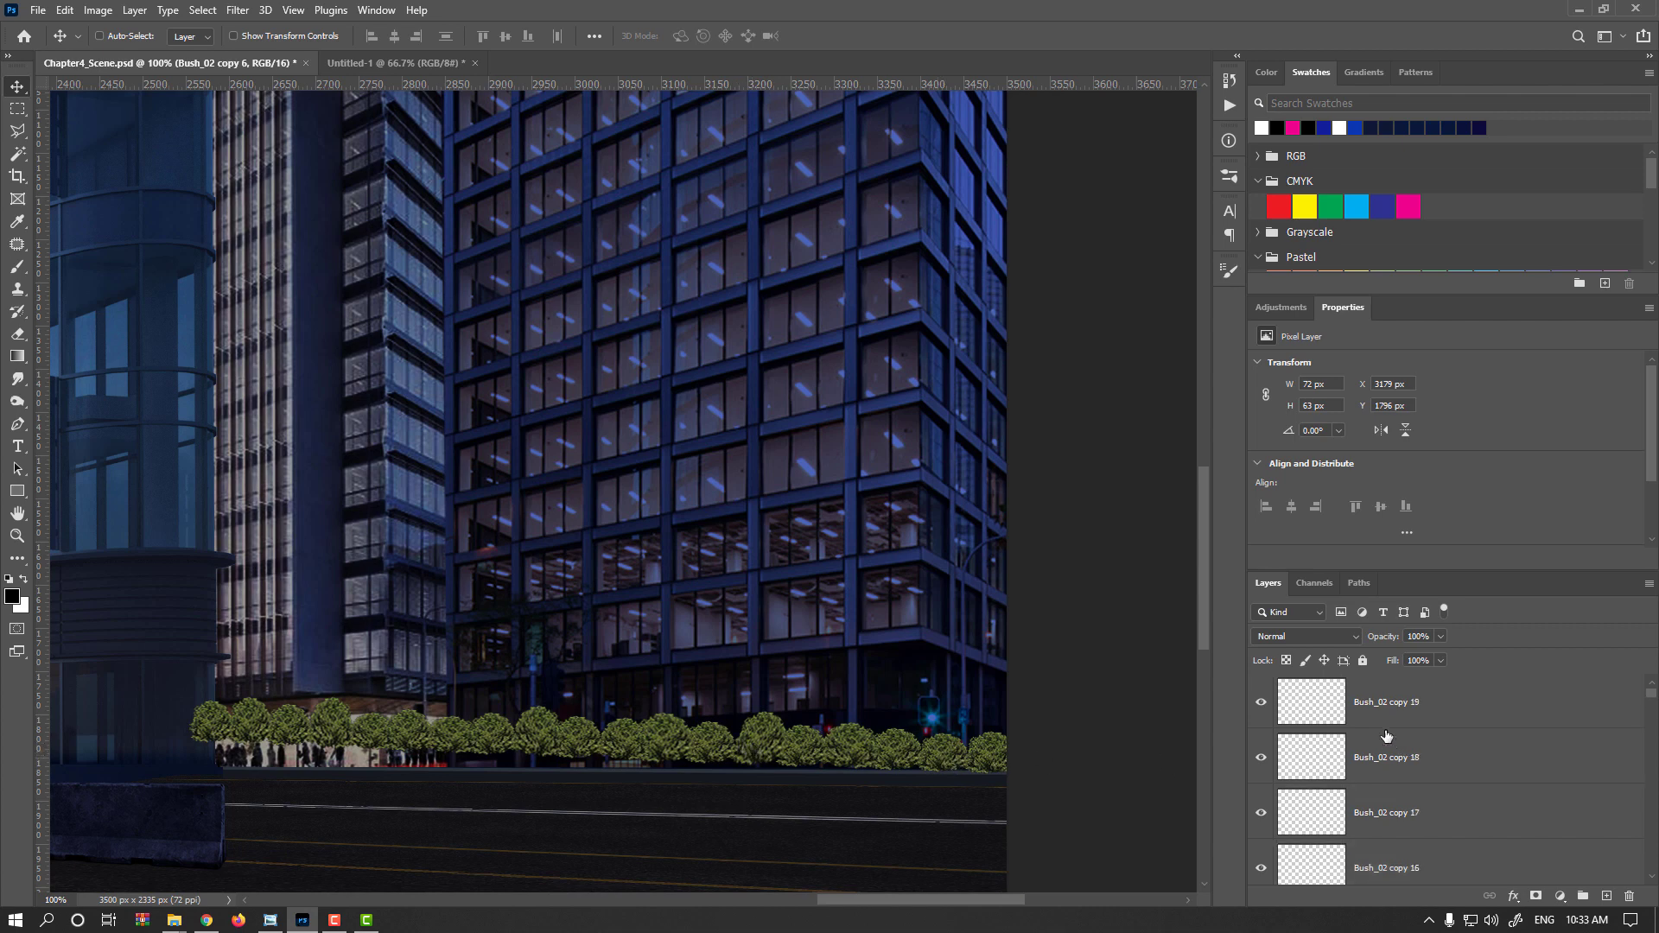
left_click(1361, 726)
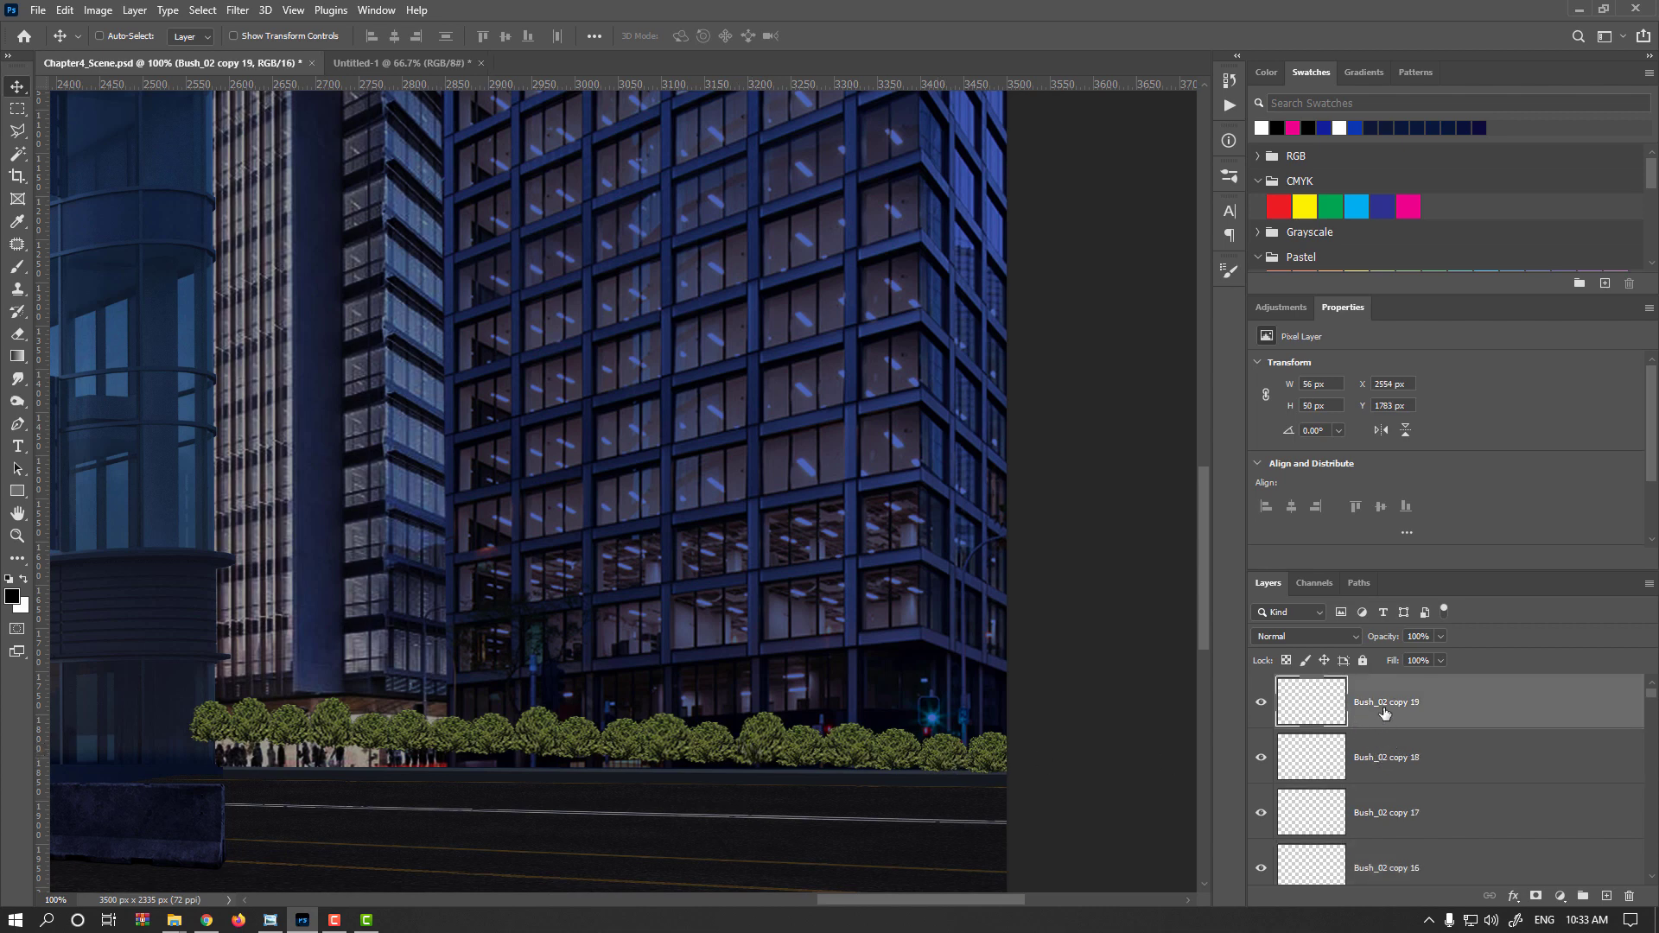
scroll(1384, 735, "down", 10)
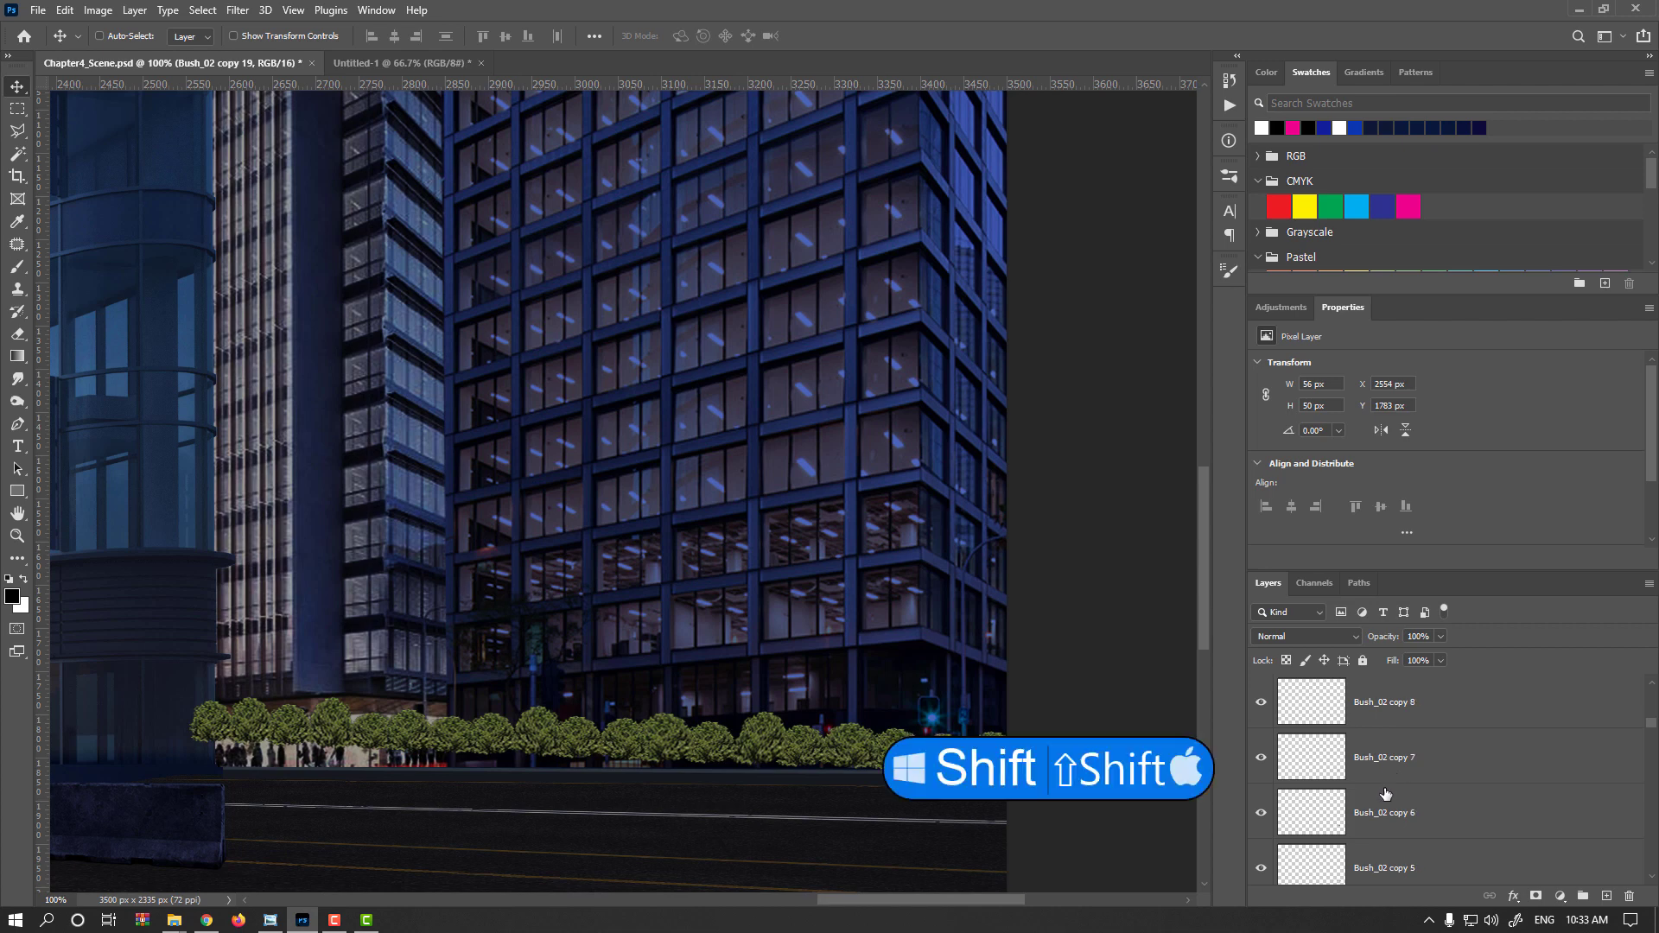
left_click(1389, 771, "shift")
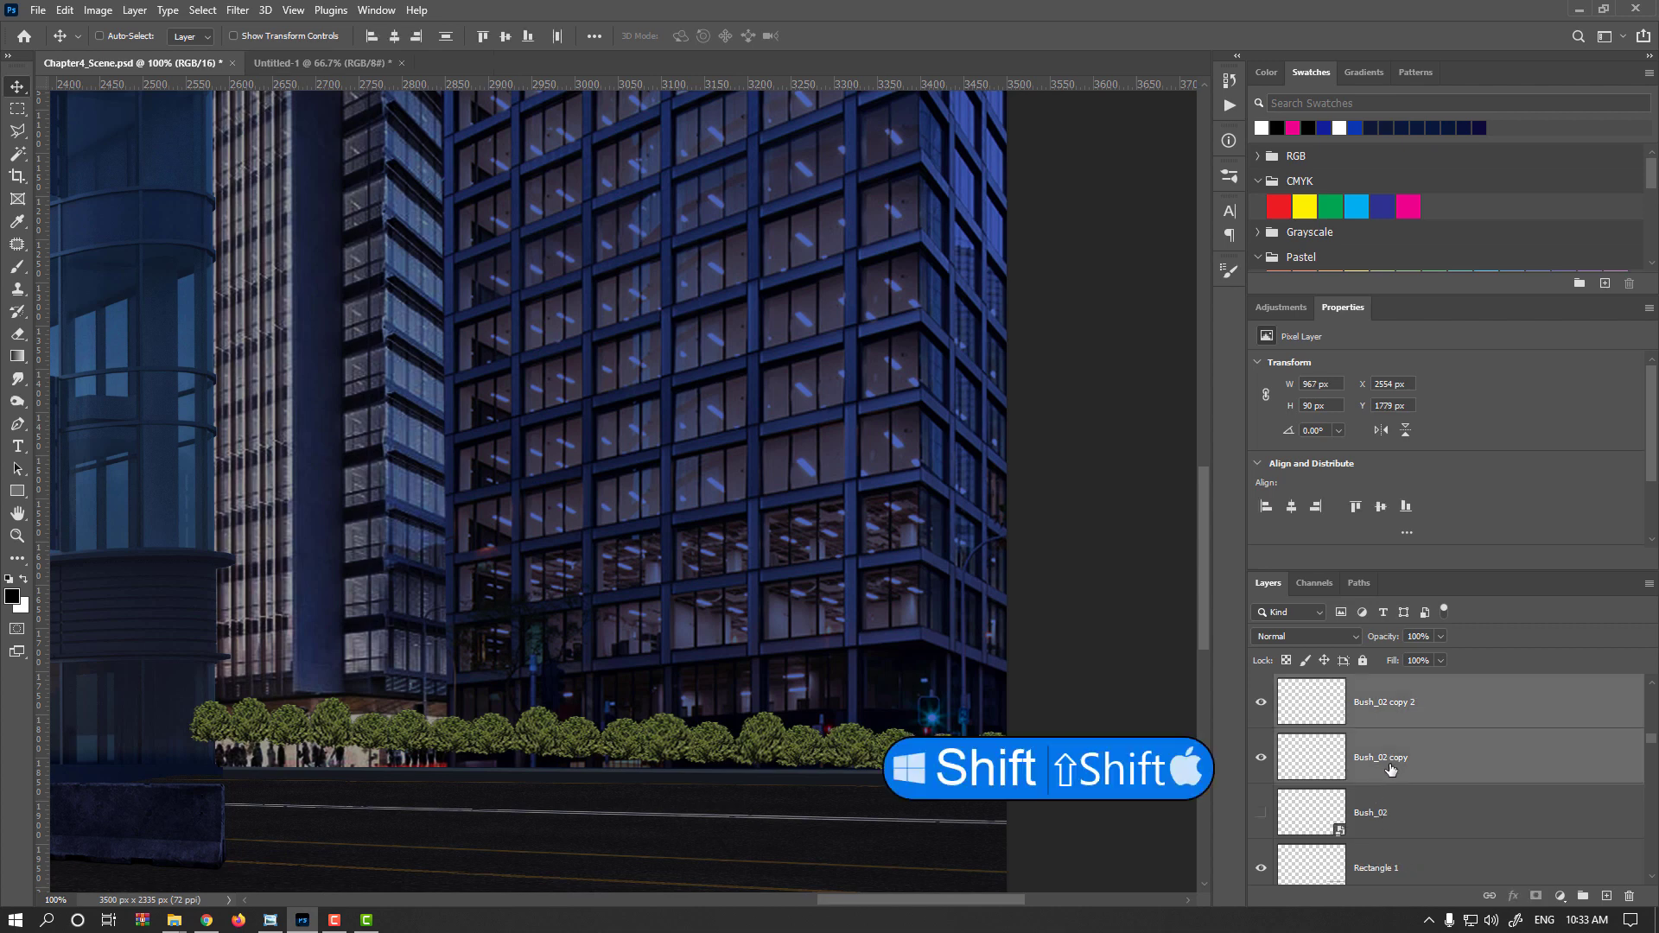
key("ctrl+e")
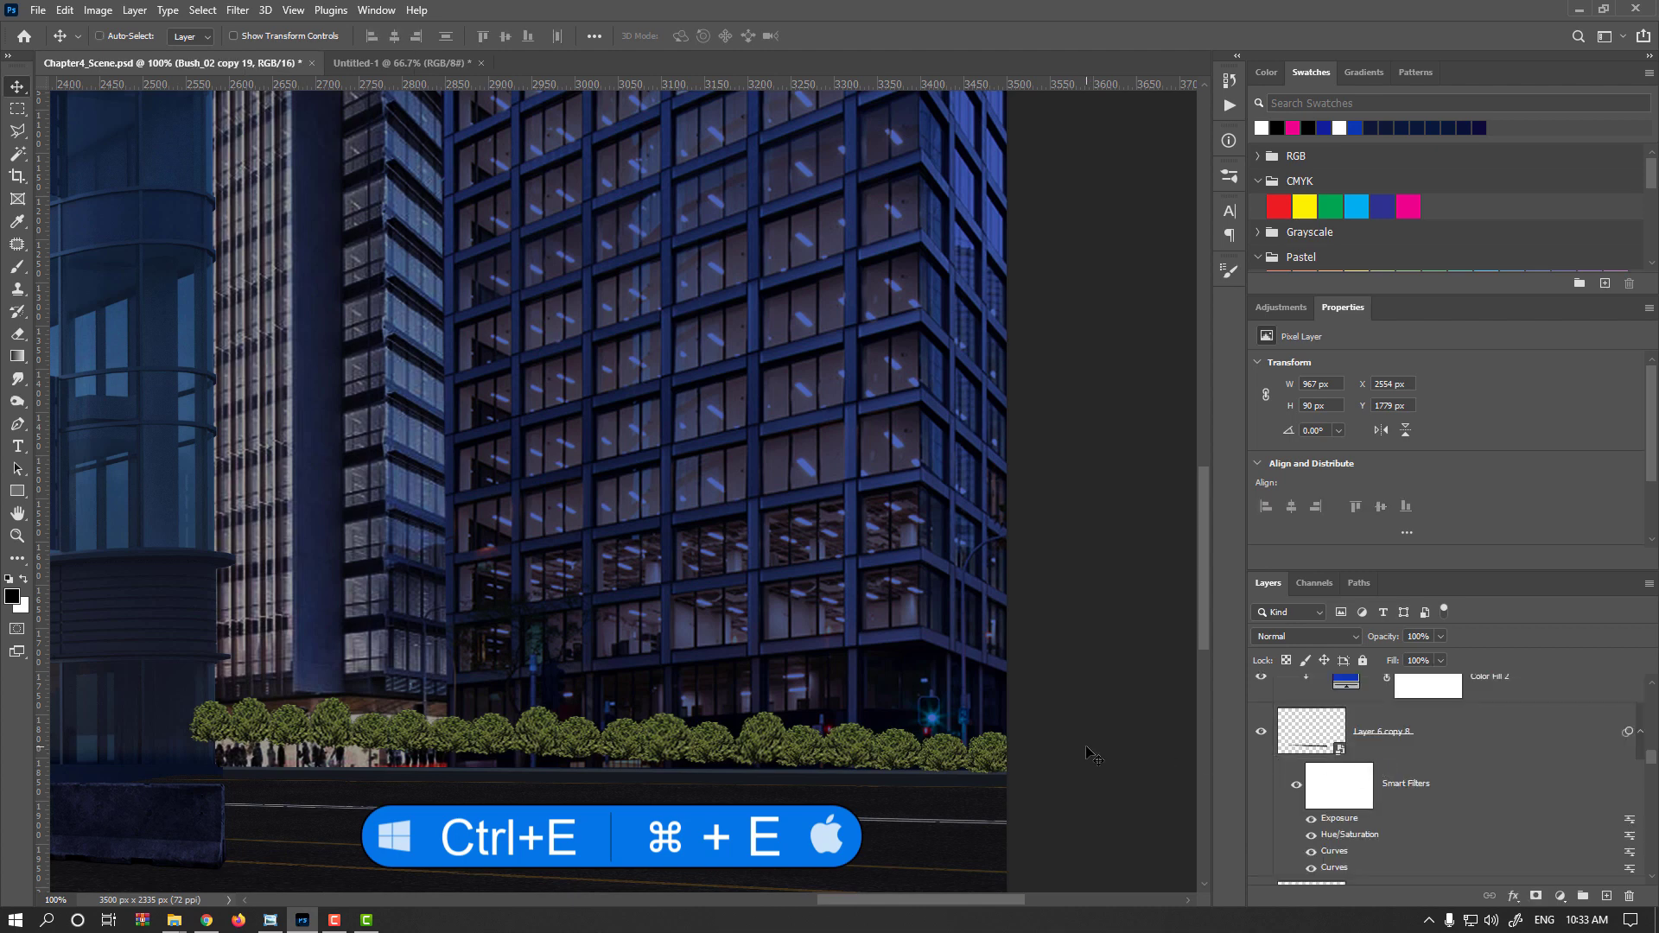
Skew the merged bush row to follow the street's slope, then nudge it down and right
key("ctrl+t")
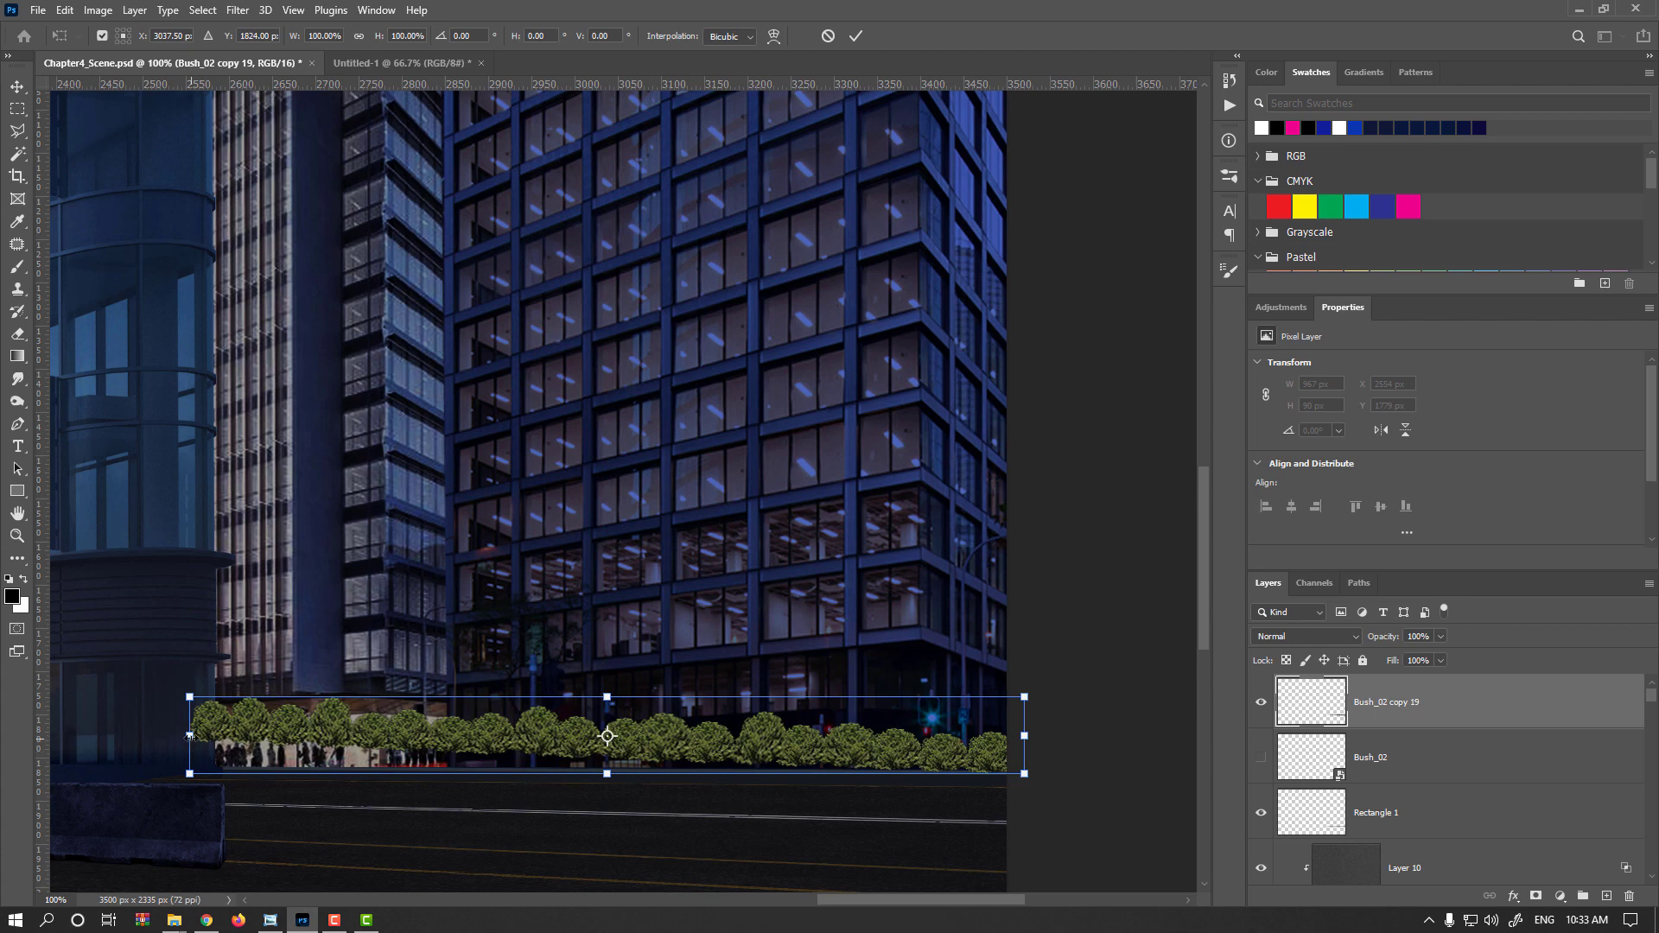
left_click_drag(189, 737, 204, 760)
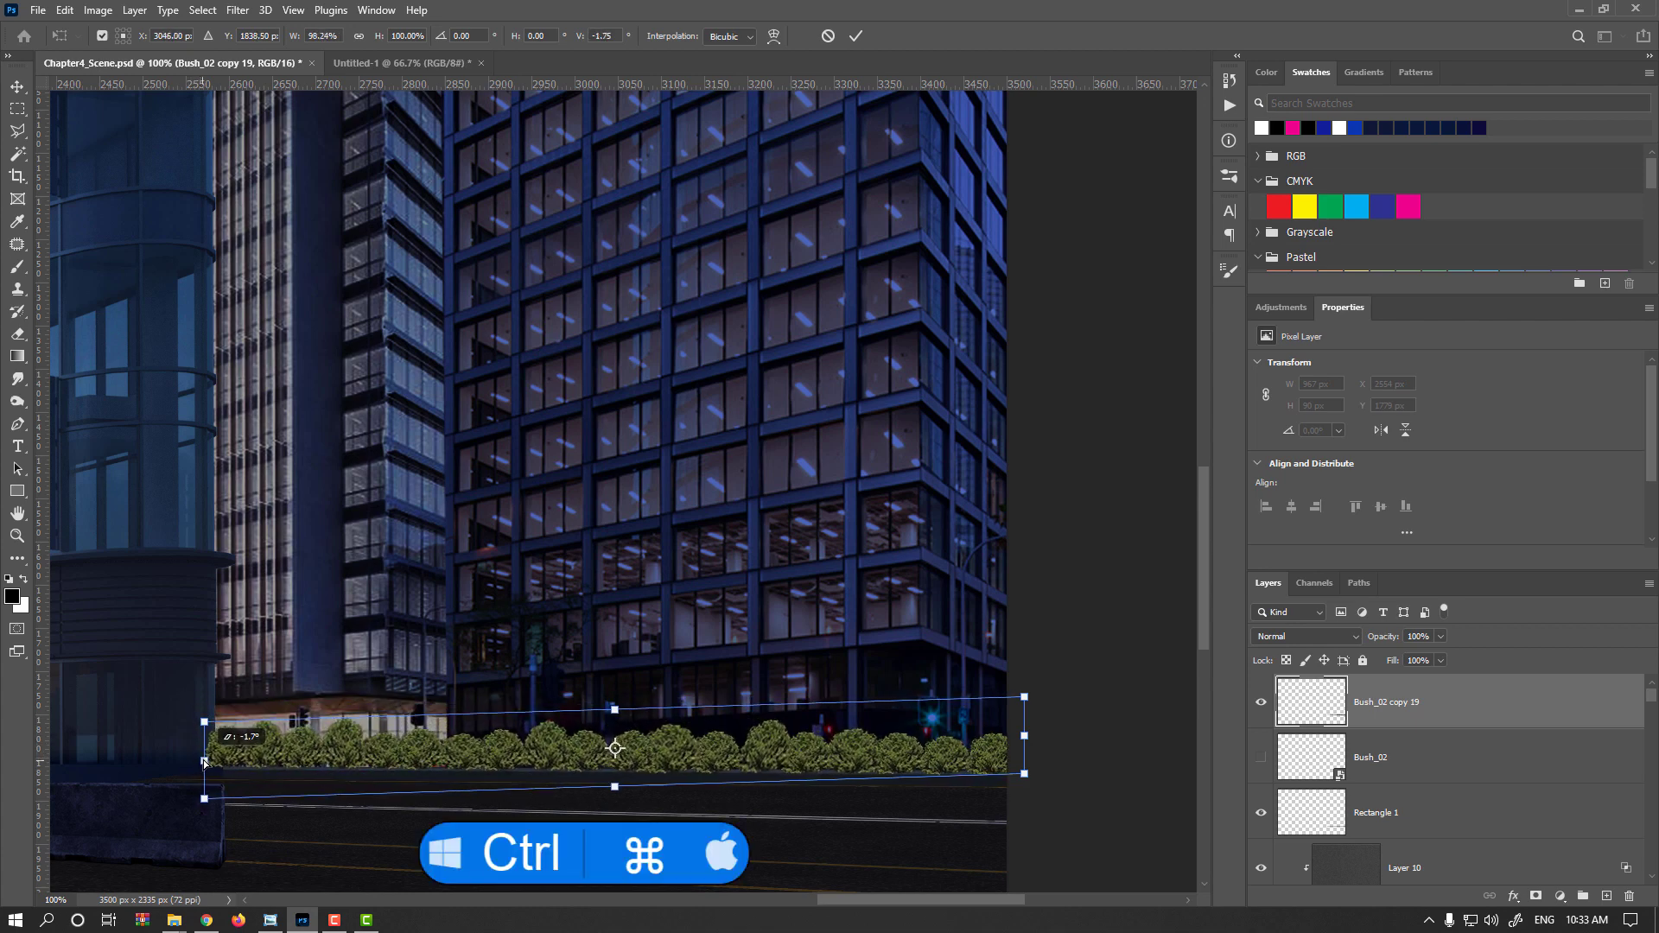
left_click_drag(1028, 739, 1026, 740)
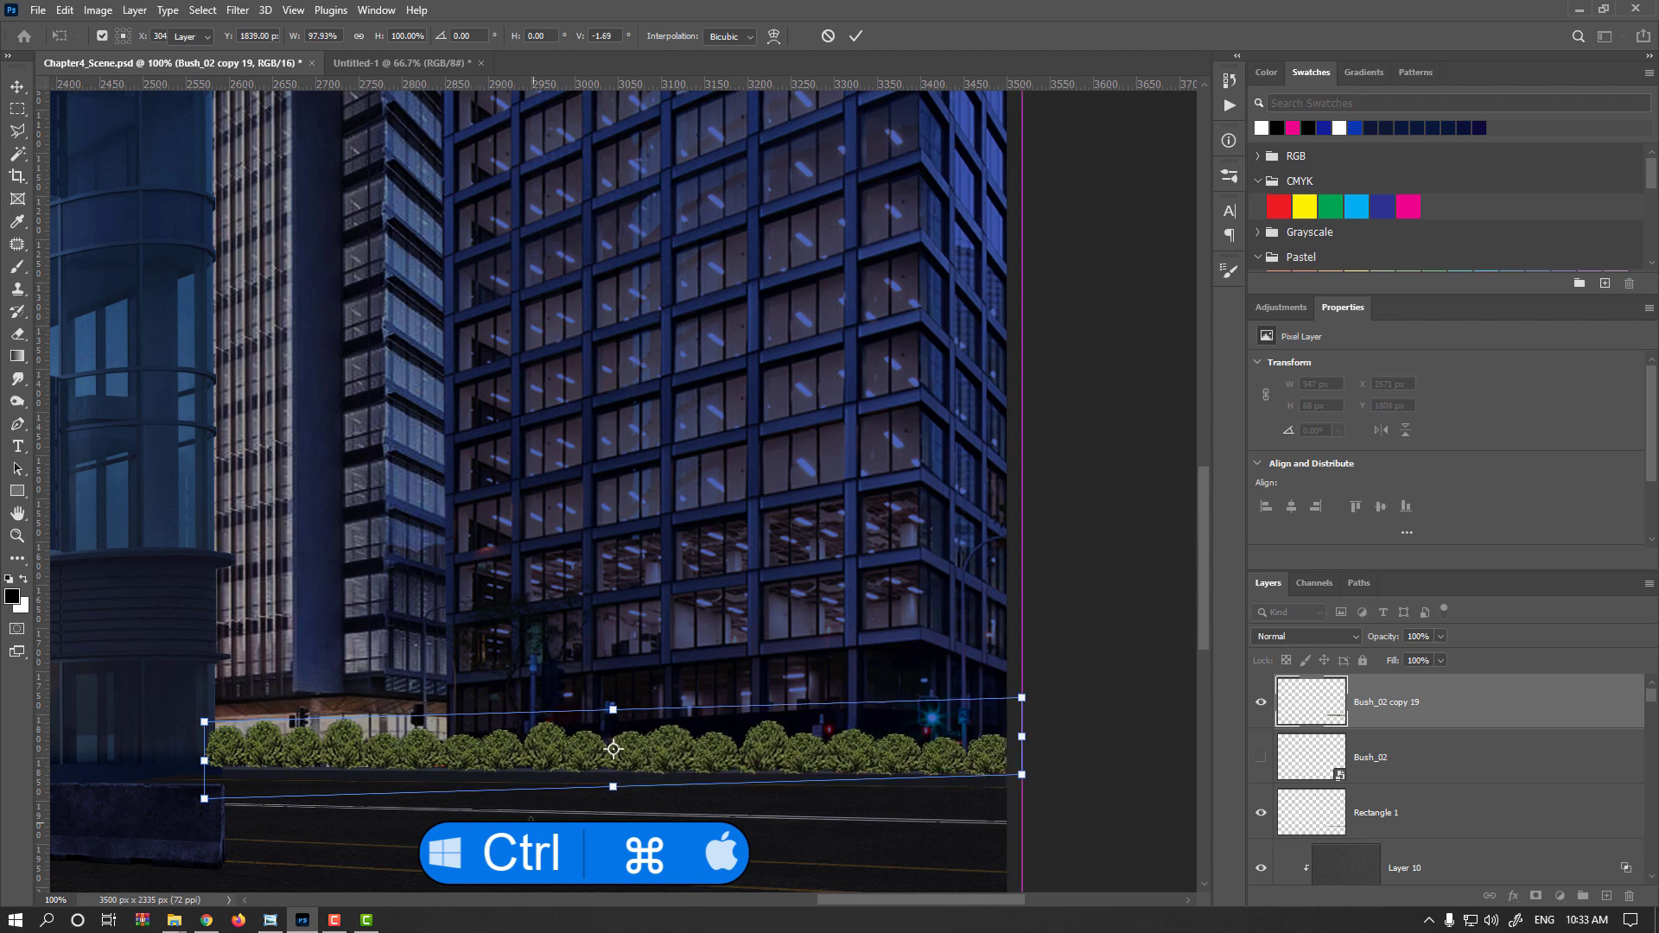
key("Return")
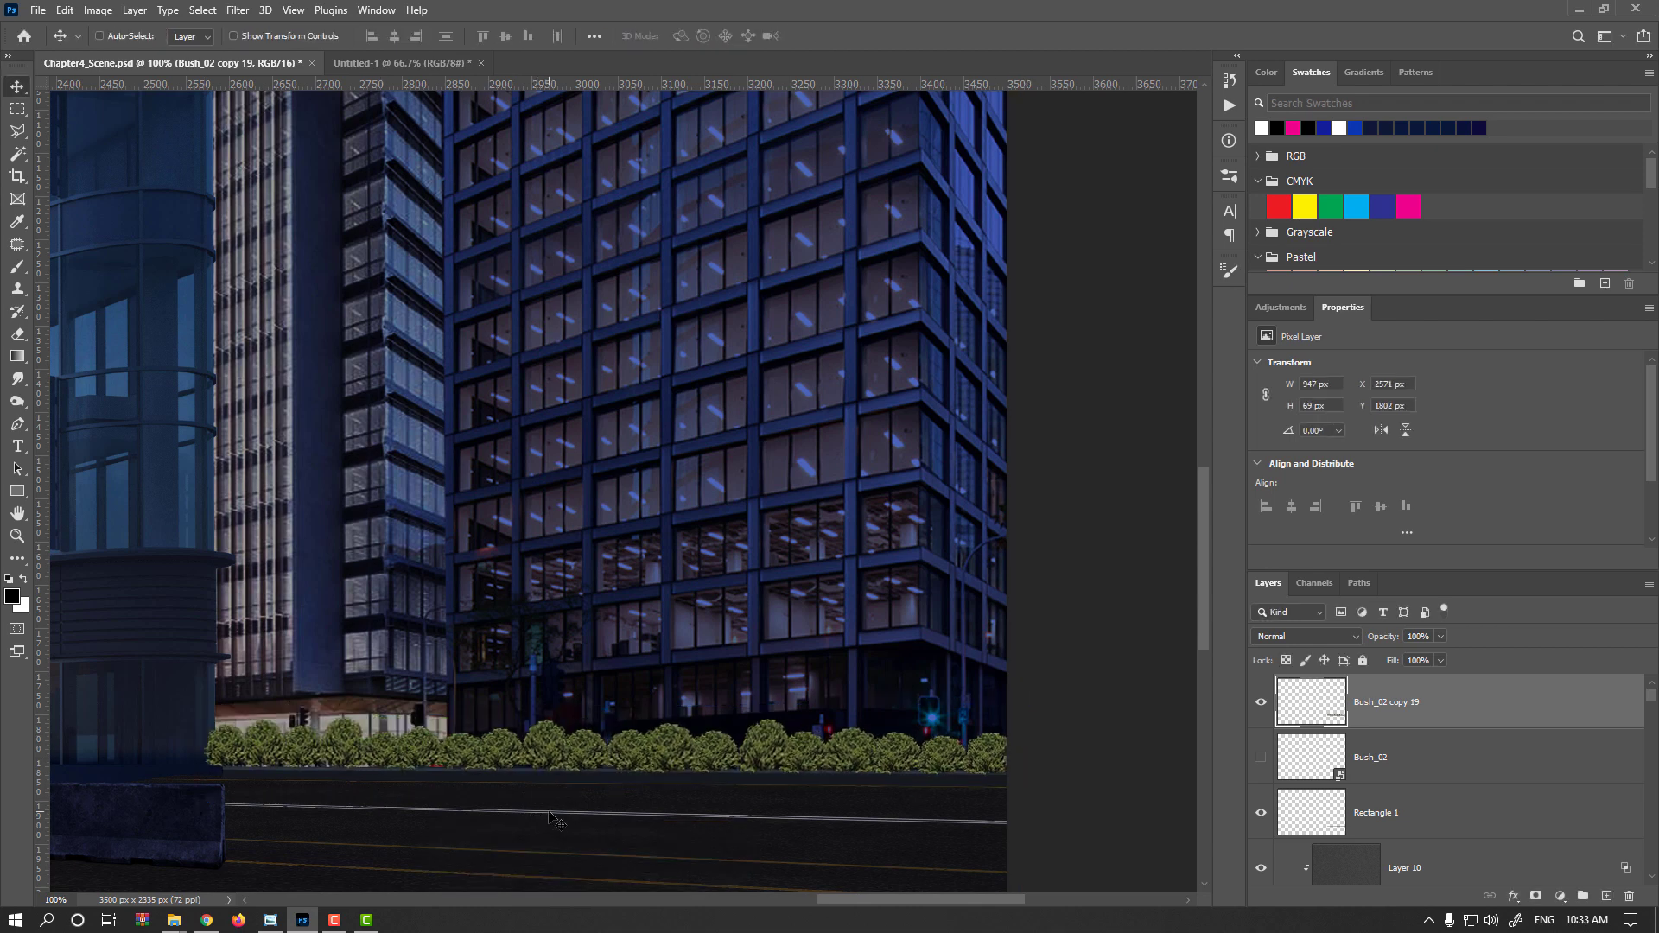
key("Down")
key("Right")
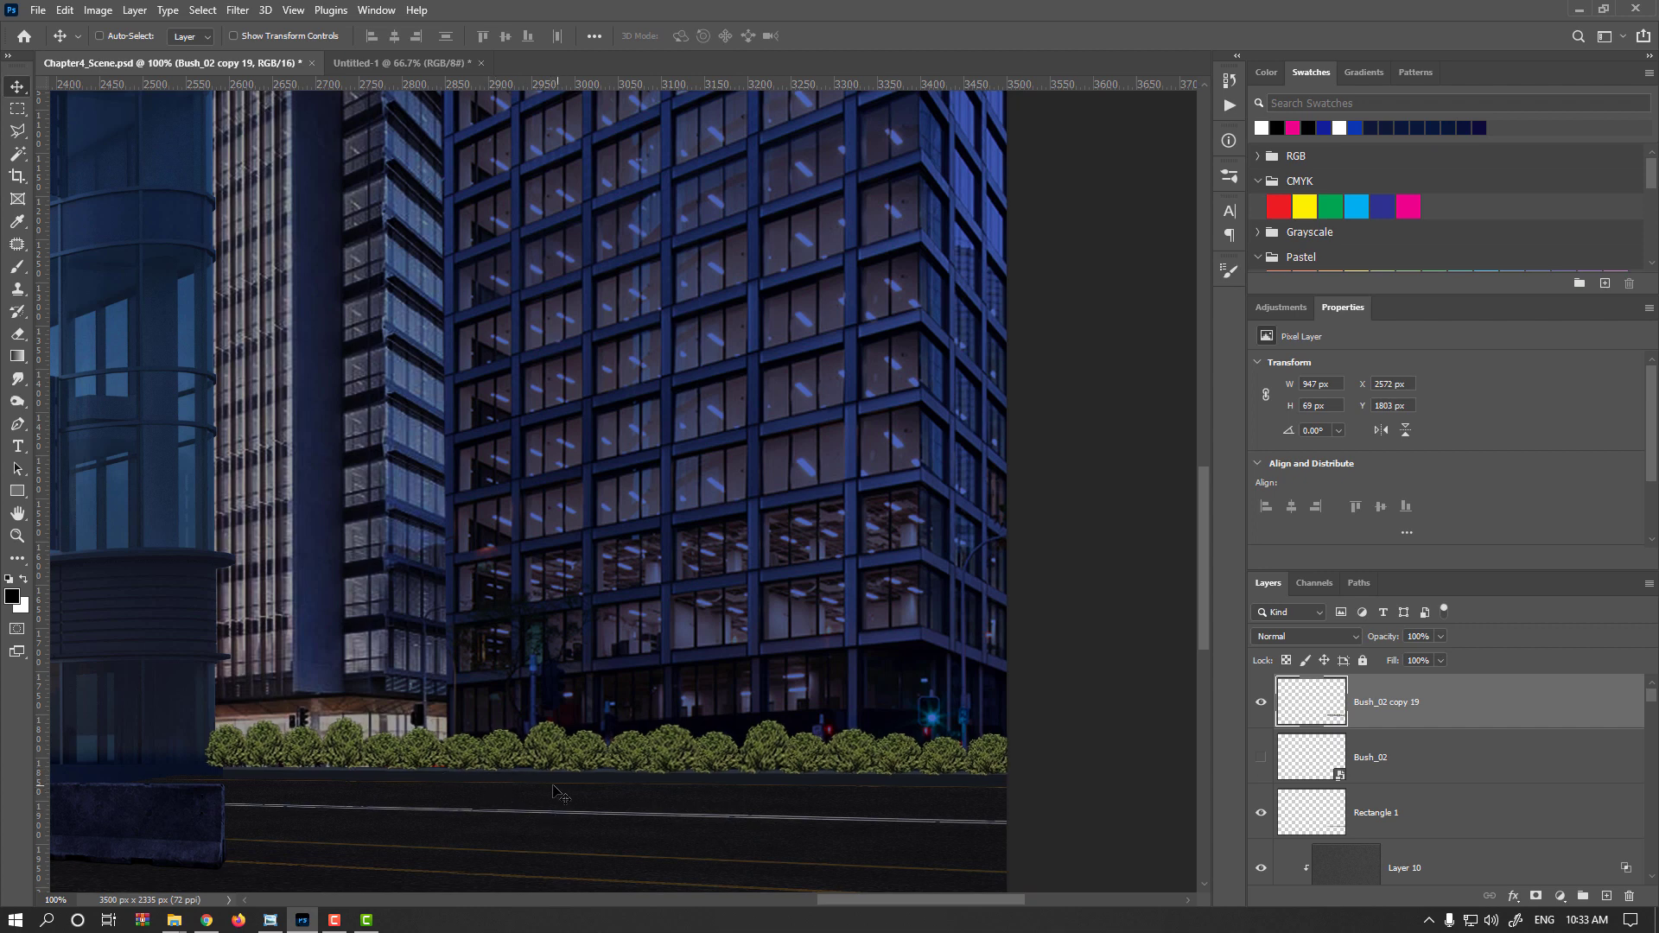
Transform the bush row again, stretching it to about 107% height and narrowing it slightly with a small skew
key("ctrl+t")
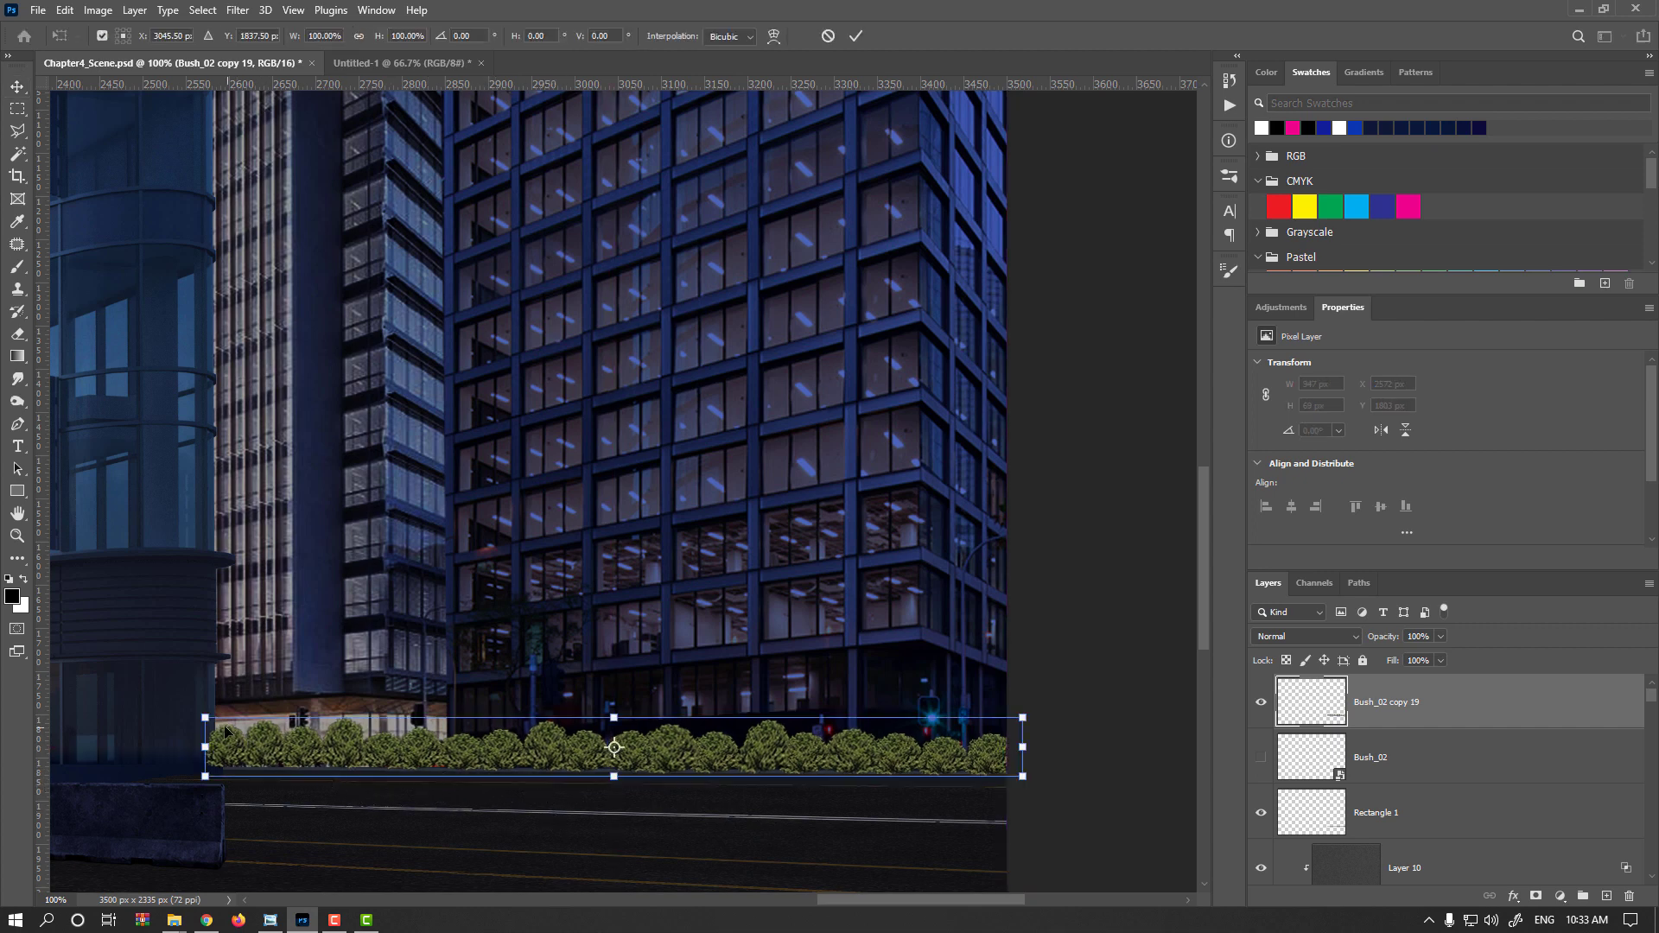
left_click_drag(208, 721, 212, 728)
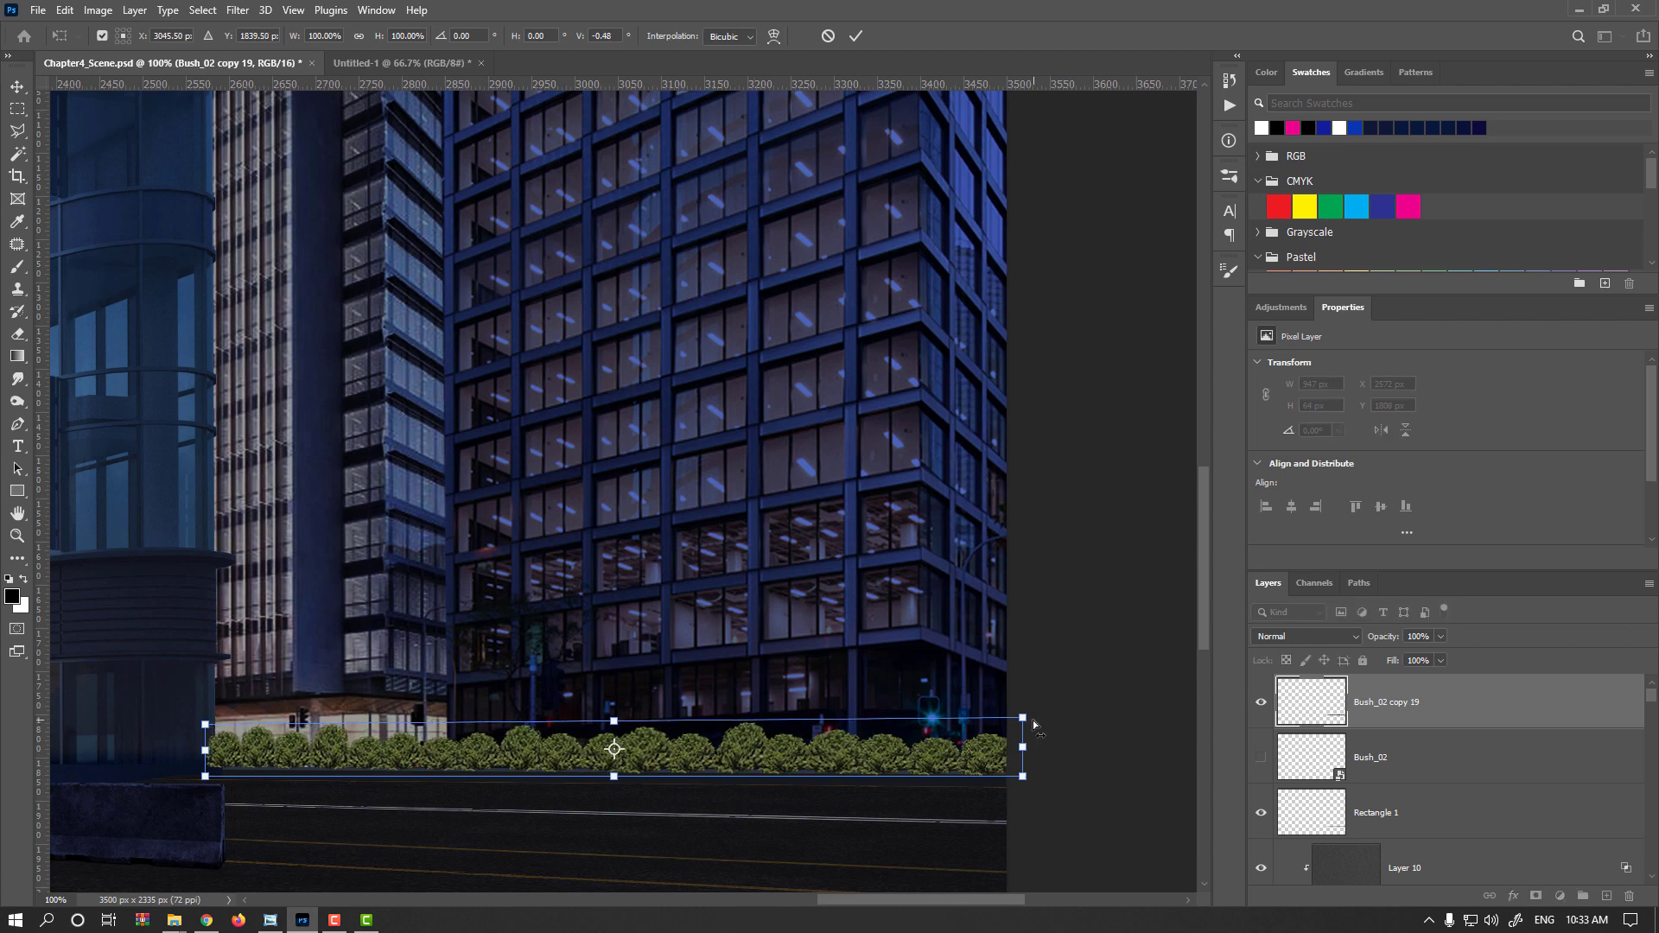
left_click_drag(1034, 728, 1029, 725)
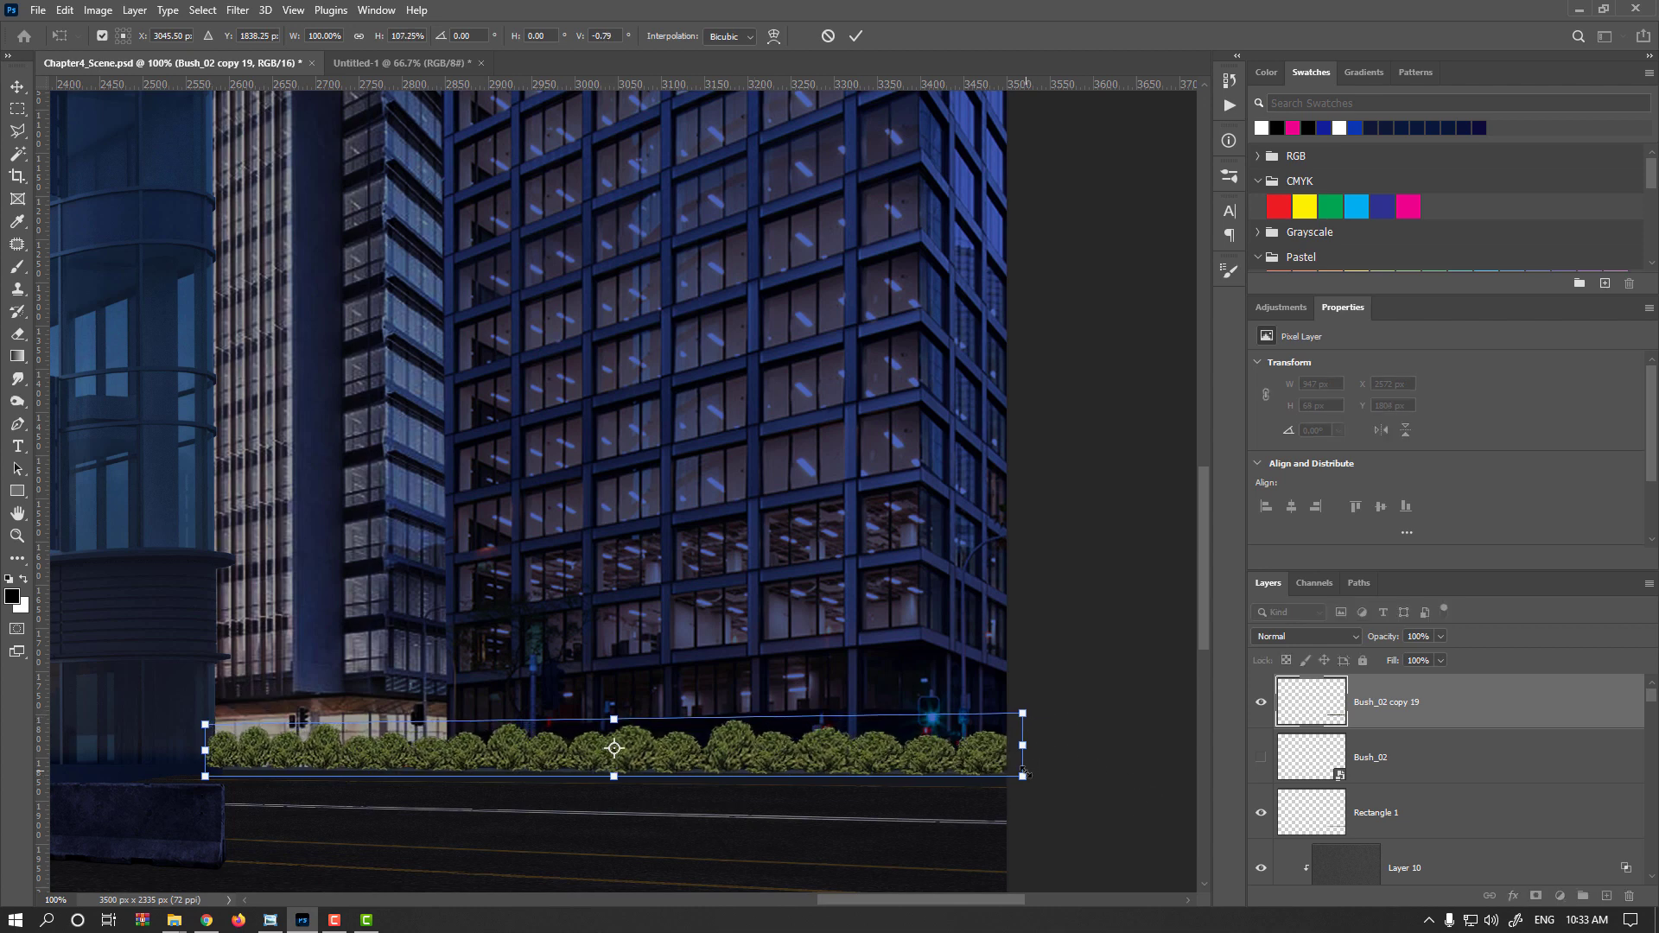
left_click_drag(212, 753, 222, 753)
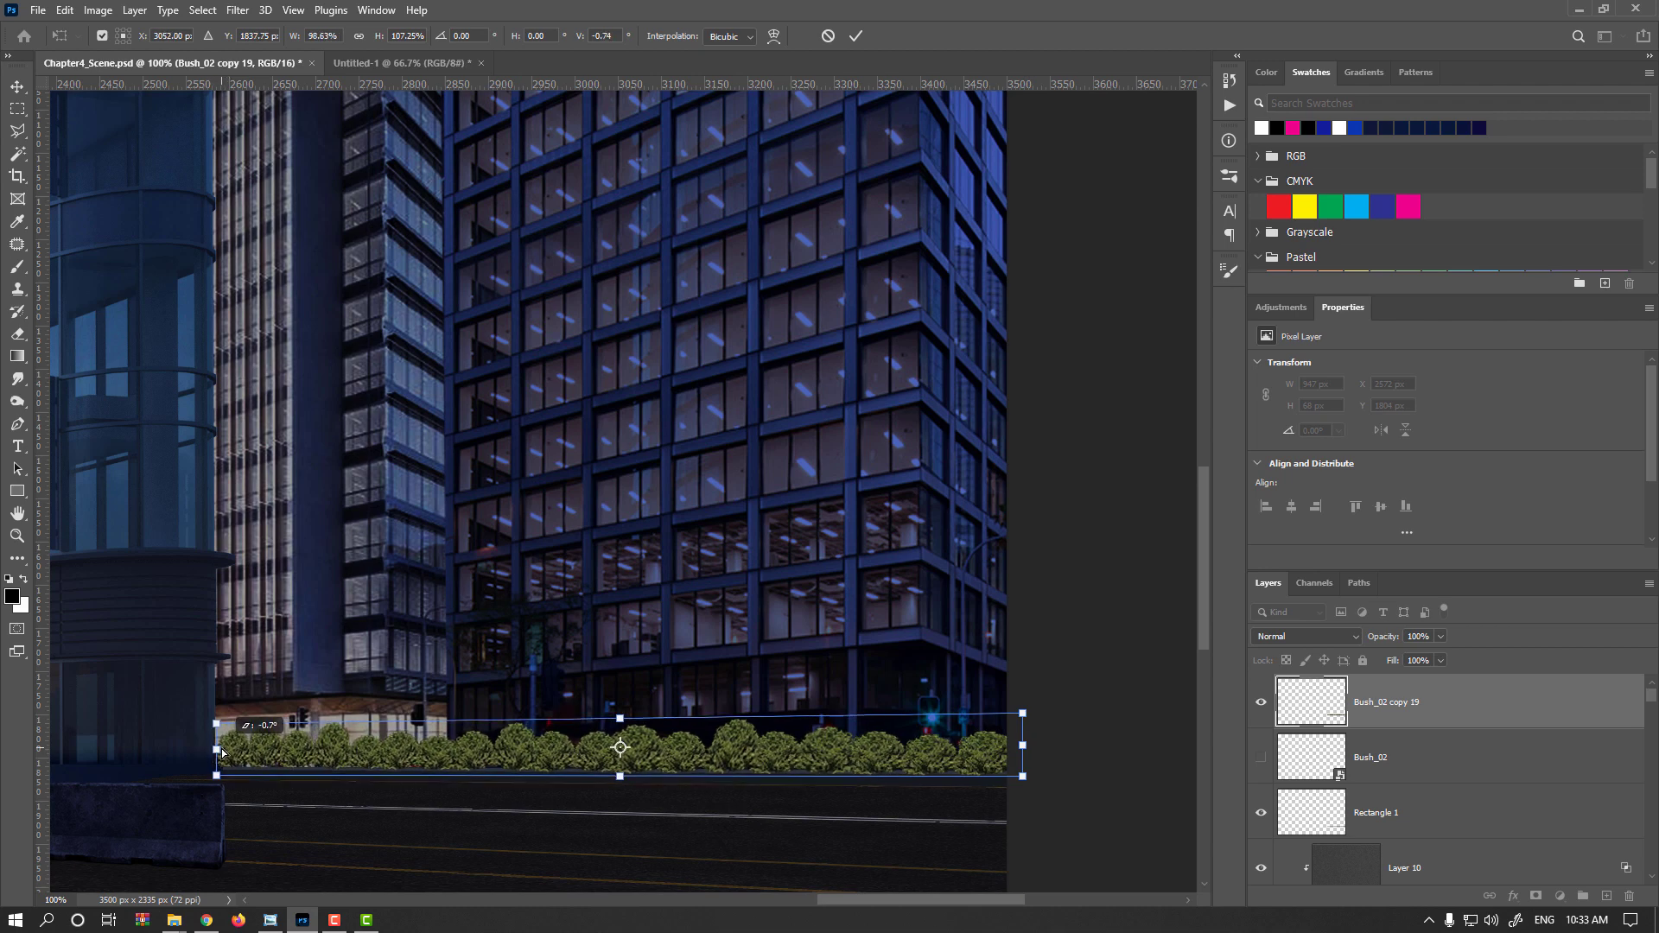
key("Return")
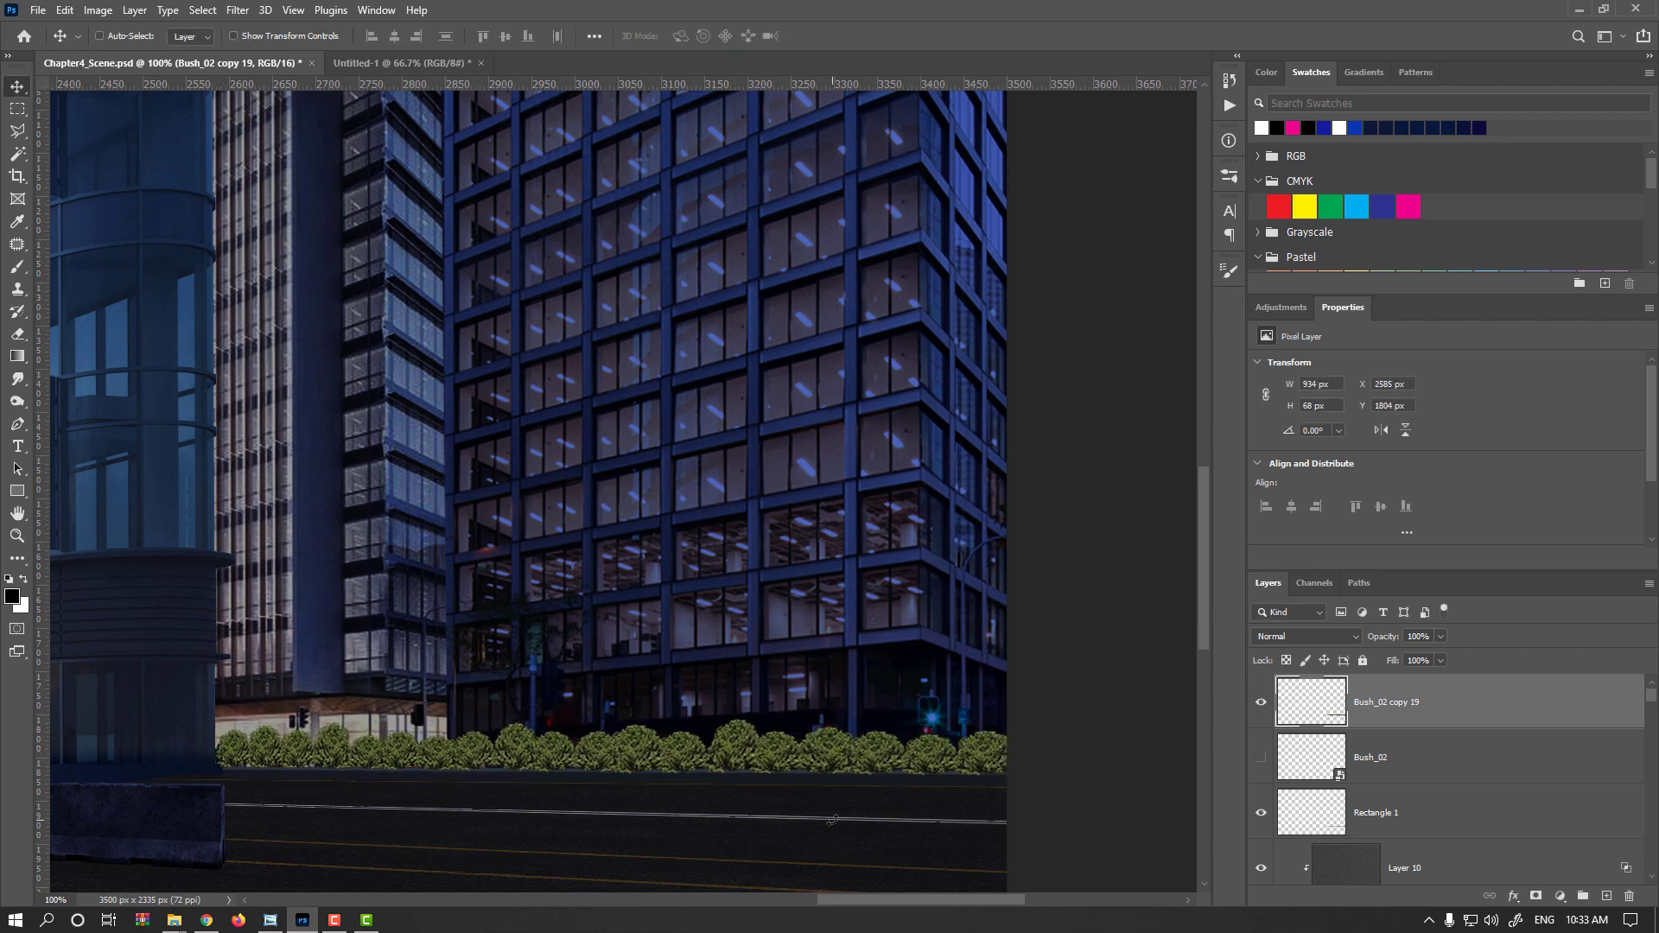
Convert the bush row layer to a smart object and apply Curves, darkening the RGB curve and lifting the blue channel
right_click(1525, 705)
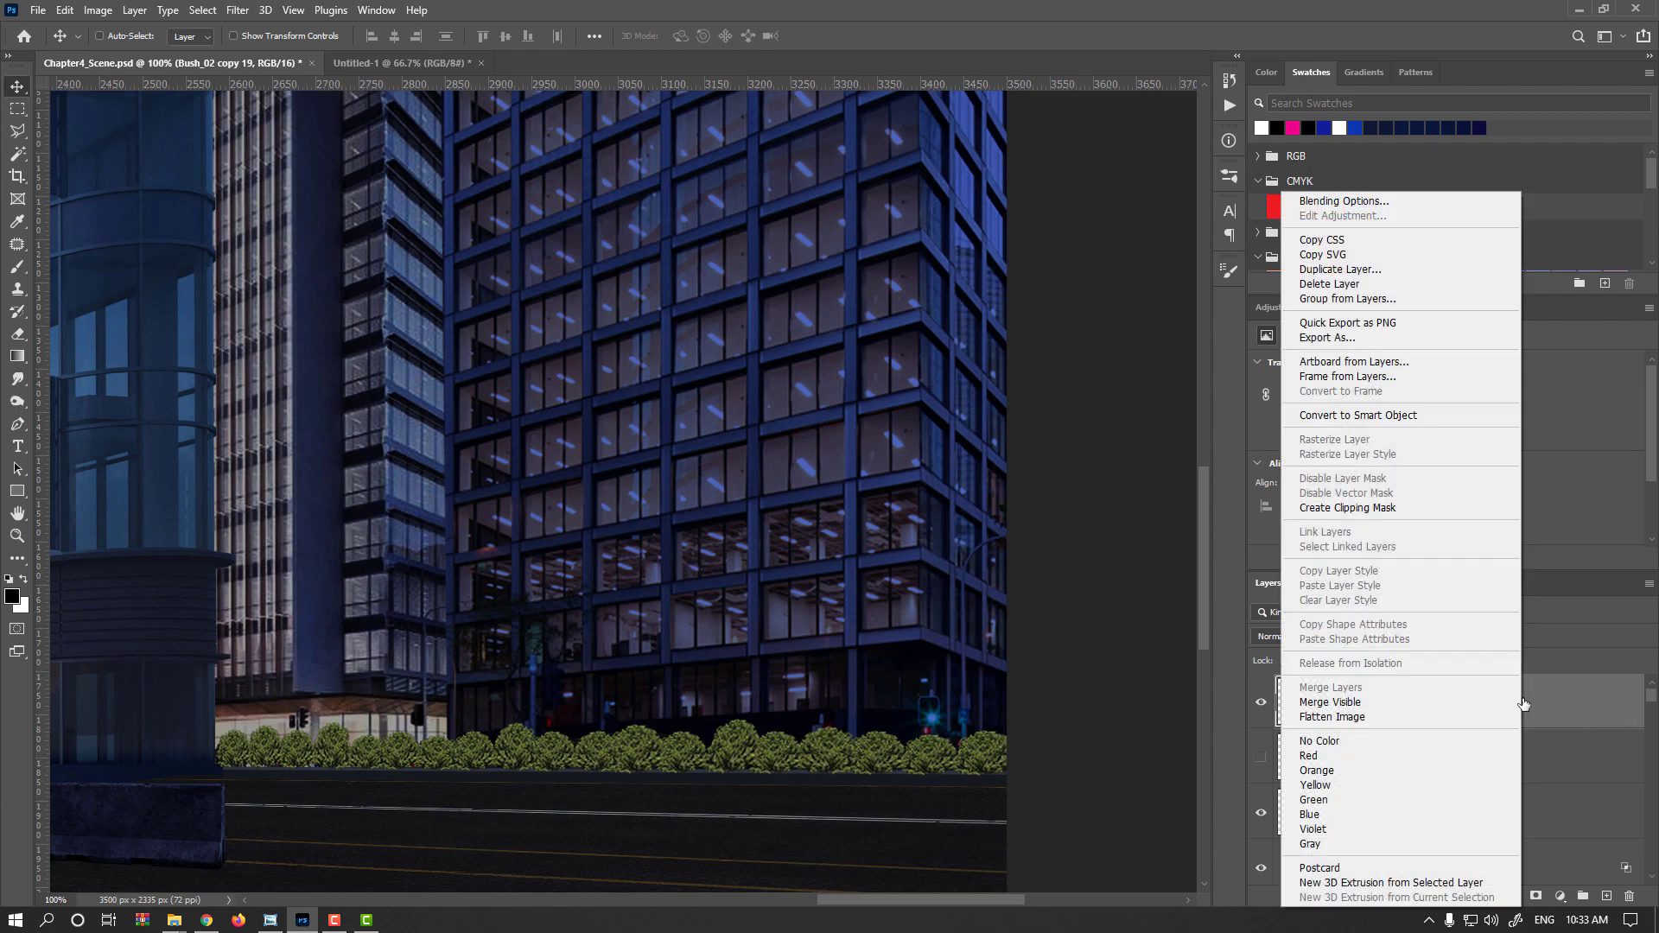
left_click(1411, 415)
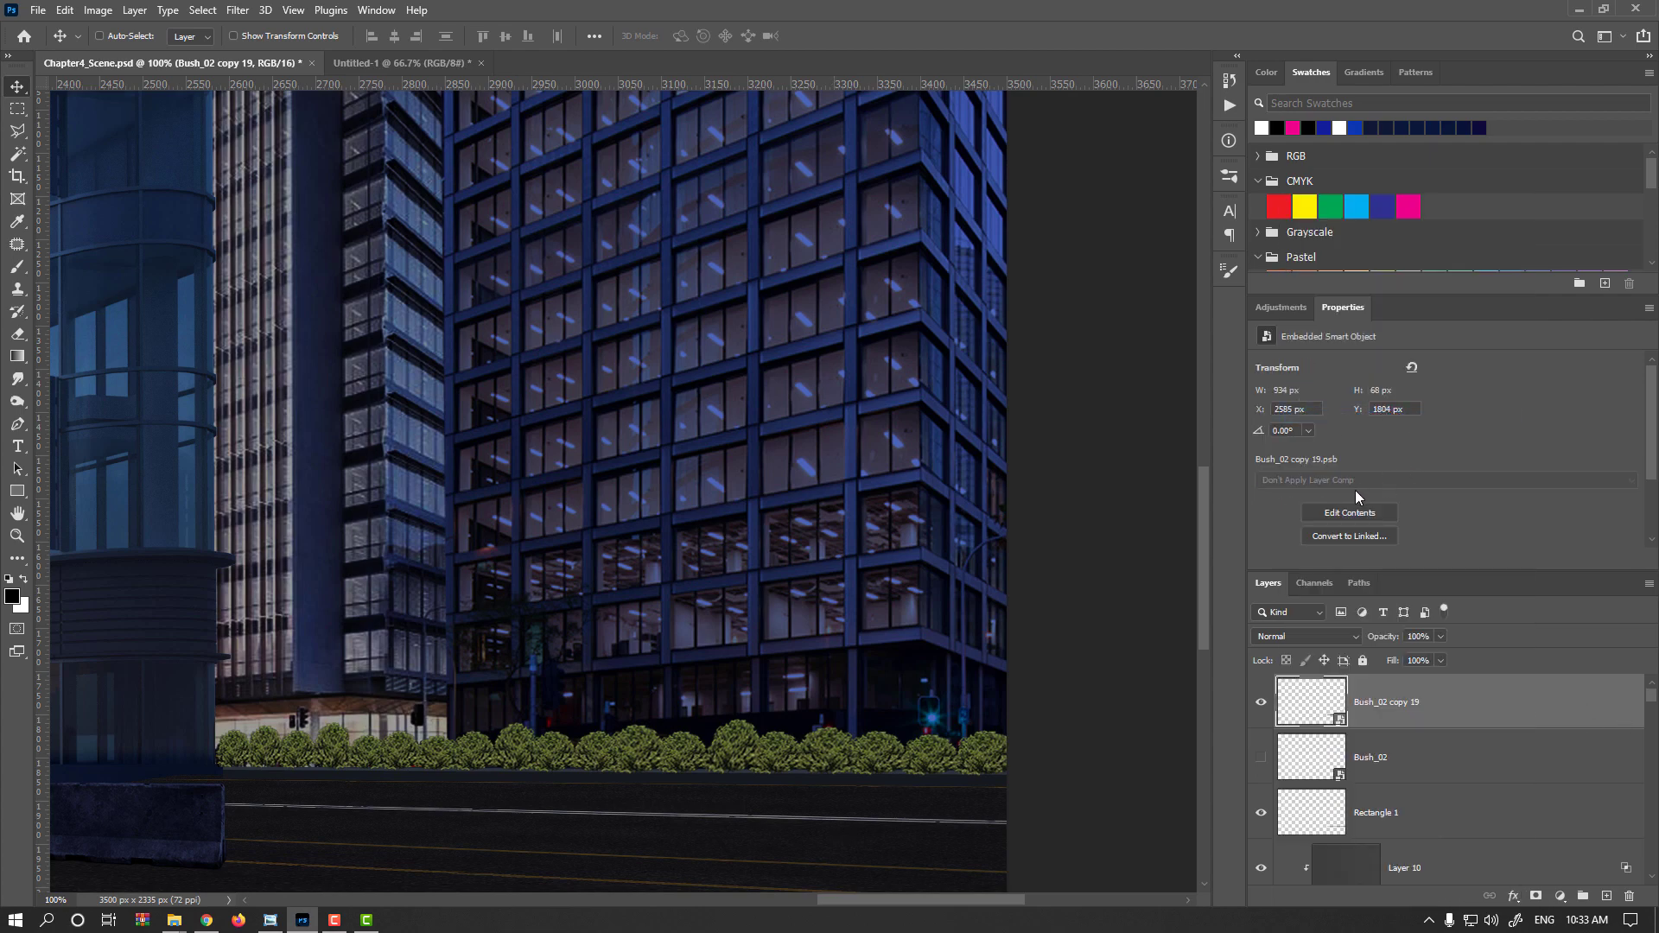
key("ctrl+m")
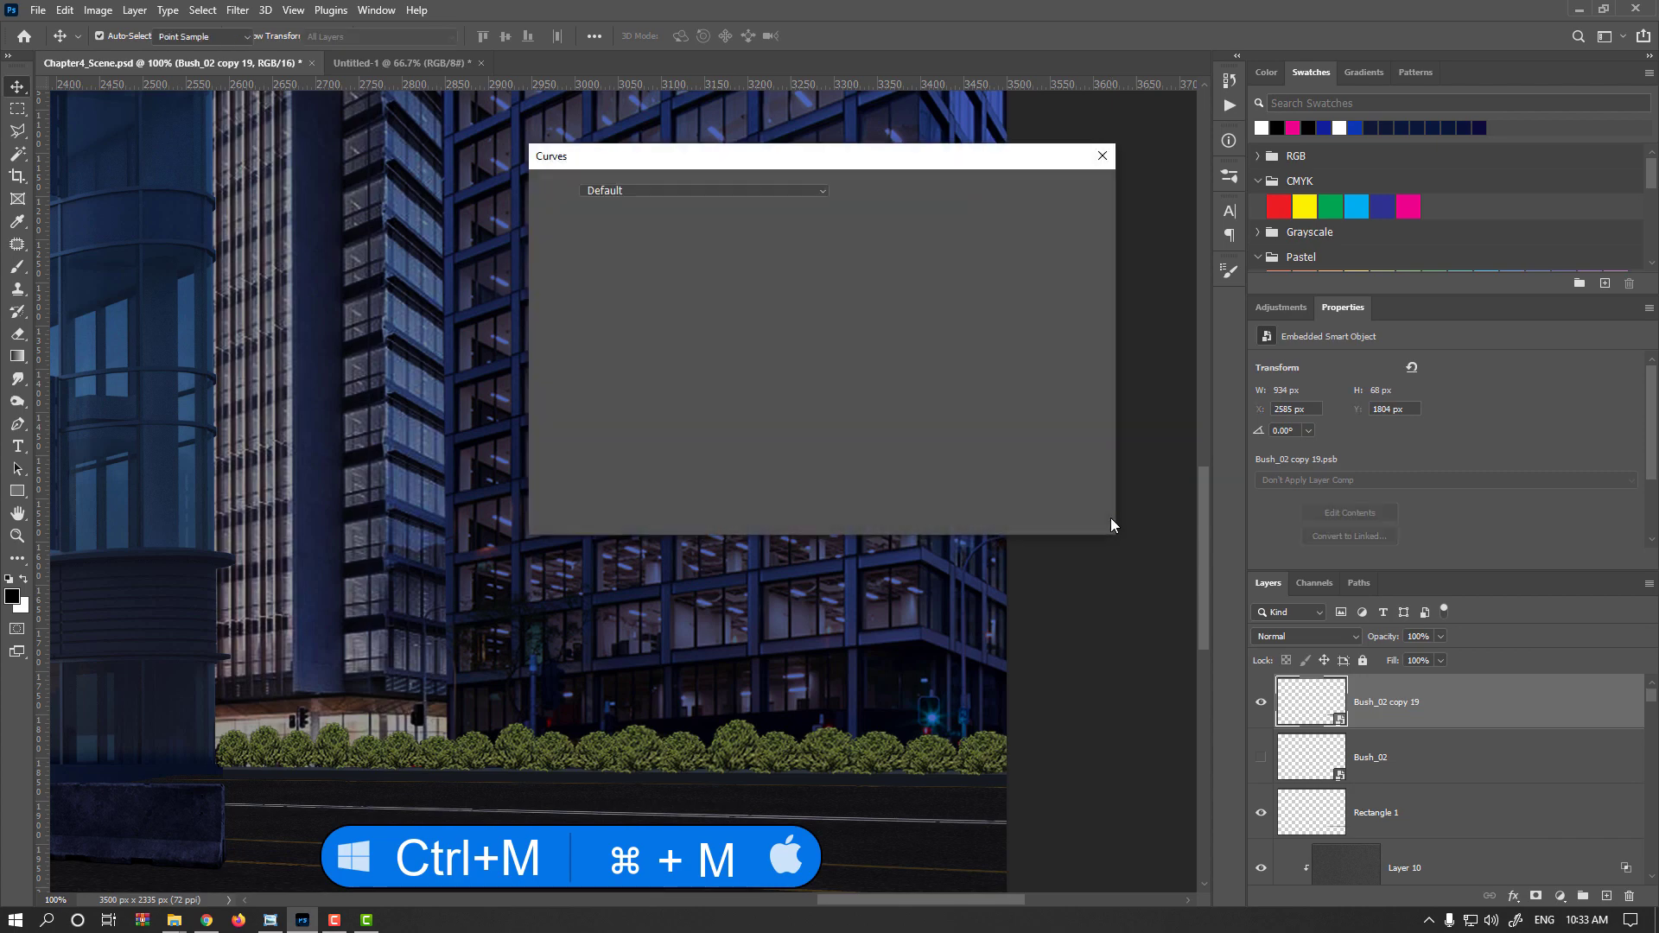
left_click_drag(736, 344, 754, 357)
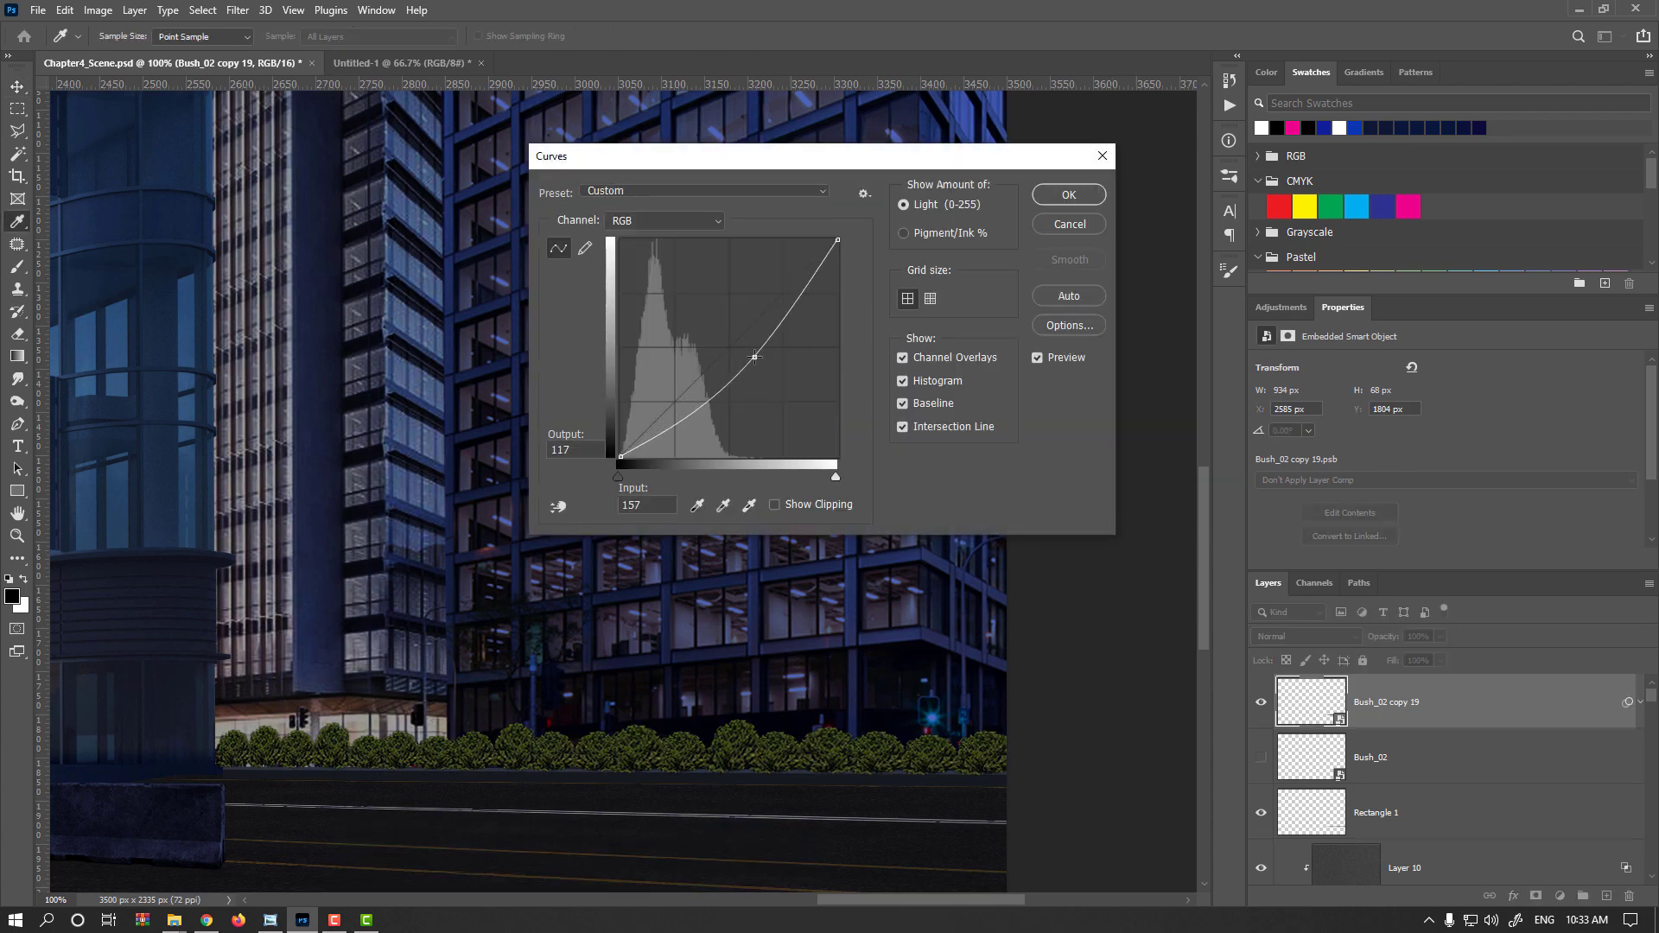
left_click(715, 226)
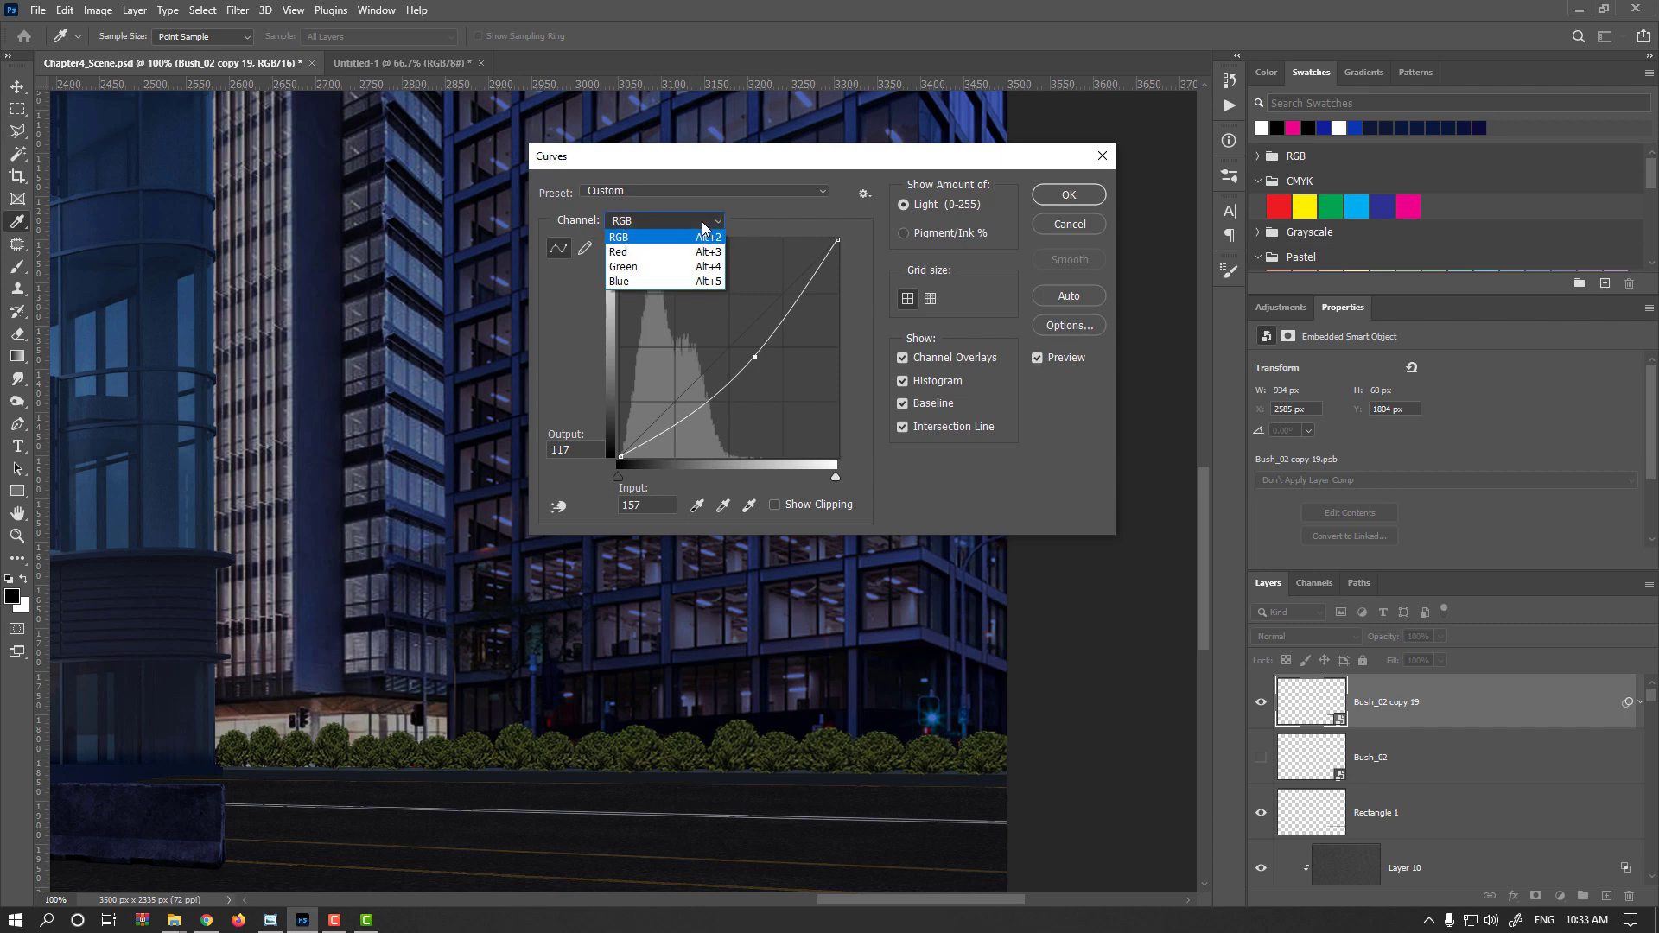
left_click(674, 278)
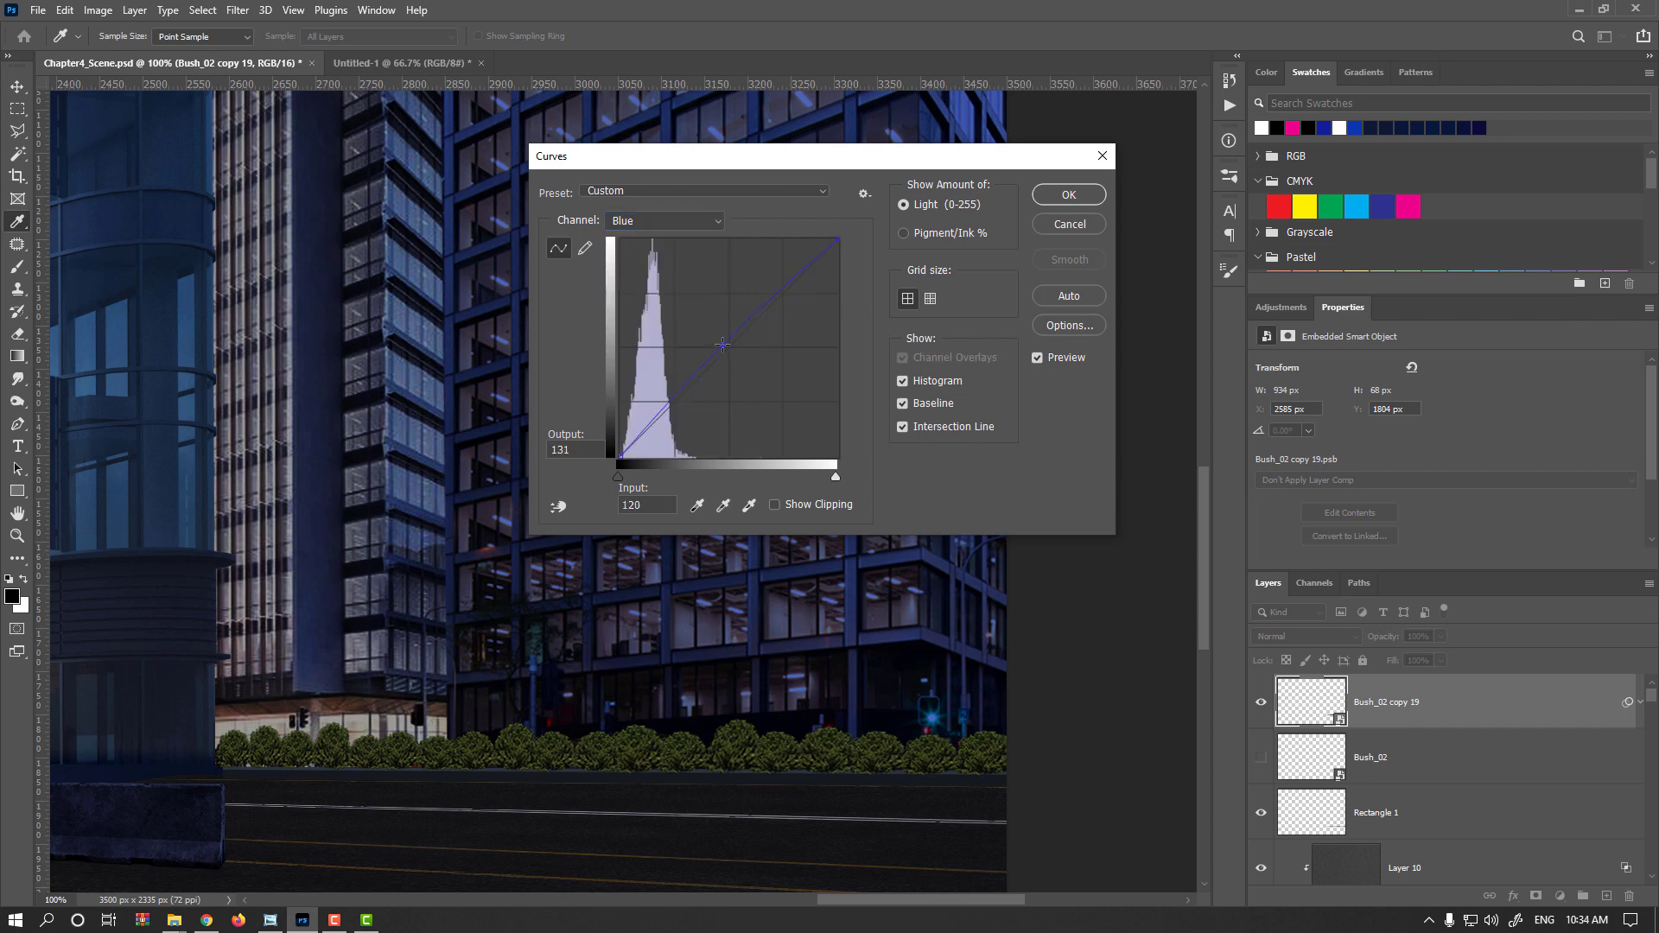
left_click_drag(728, 342, 715, 324)
left_click(681, 228)
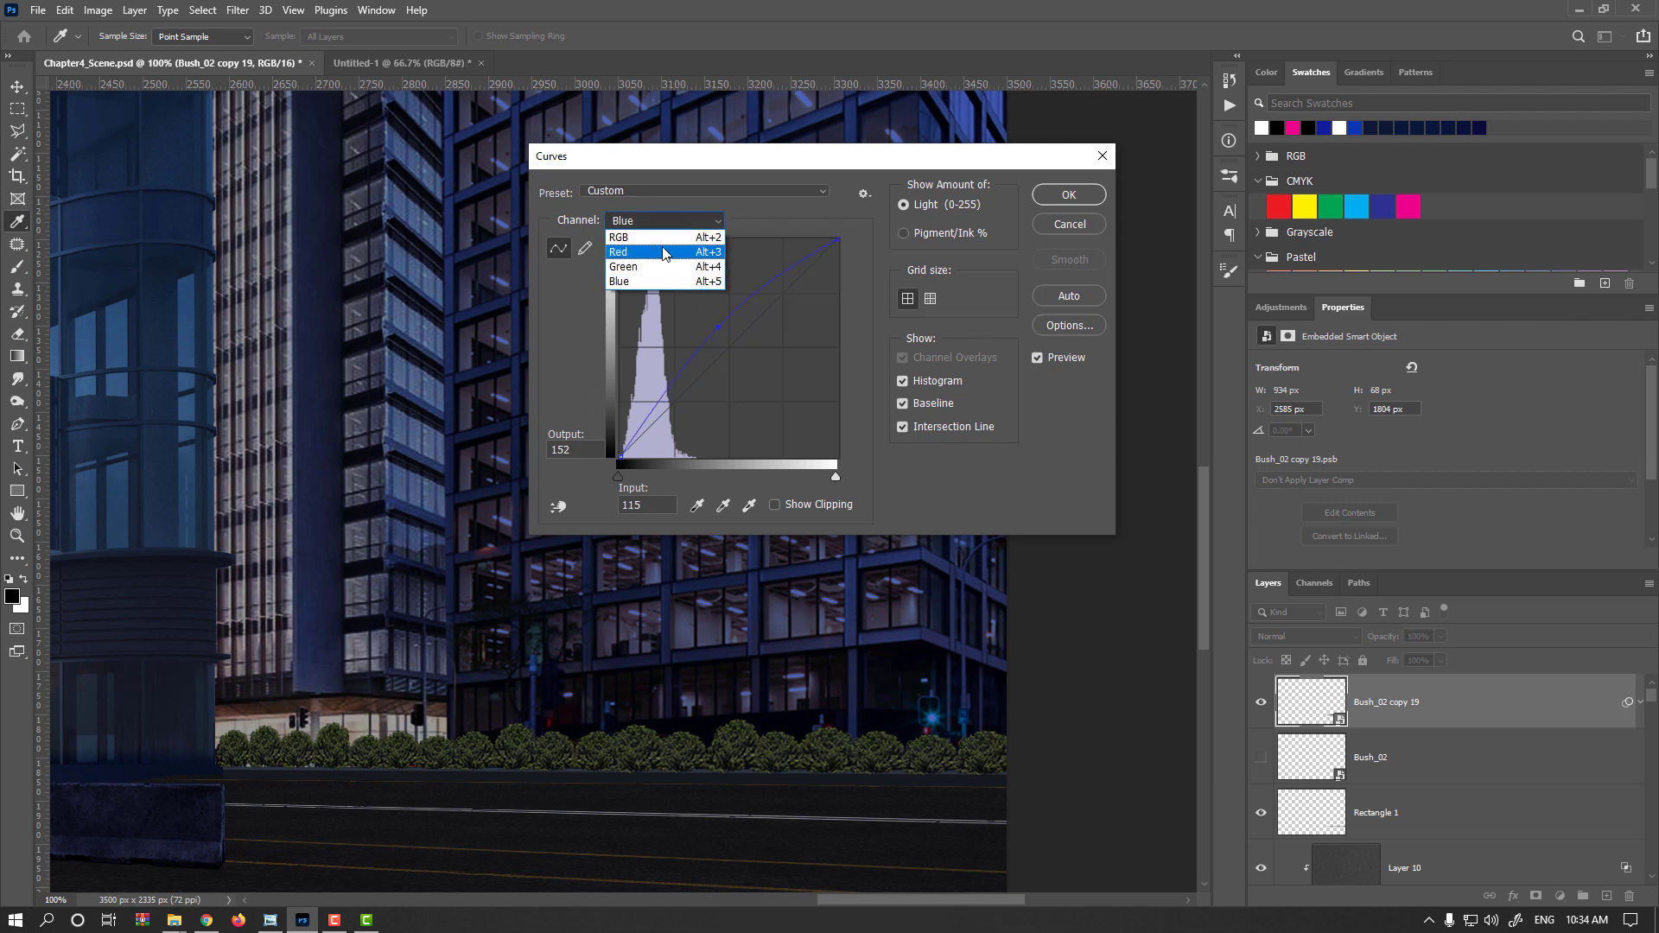
left_click(657, 257)
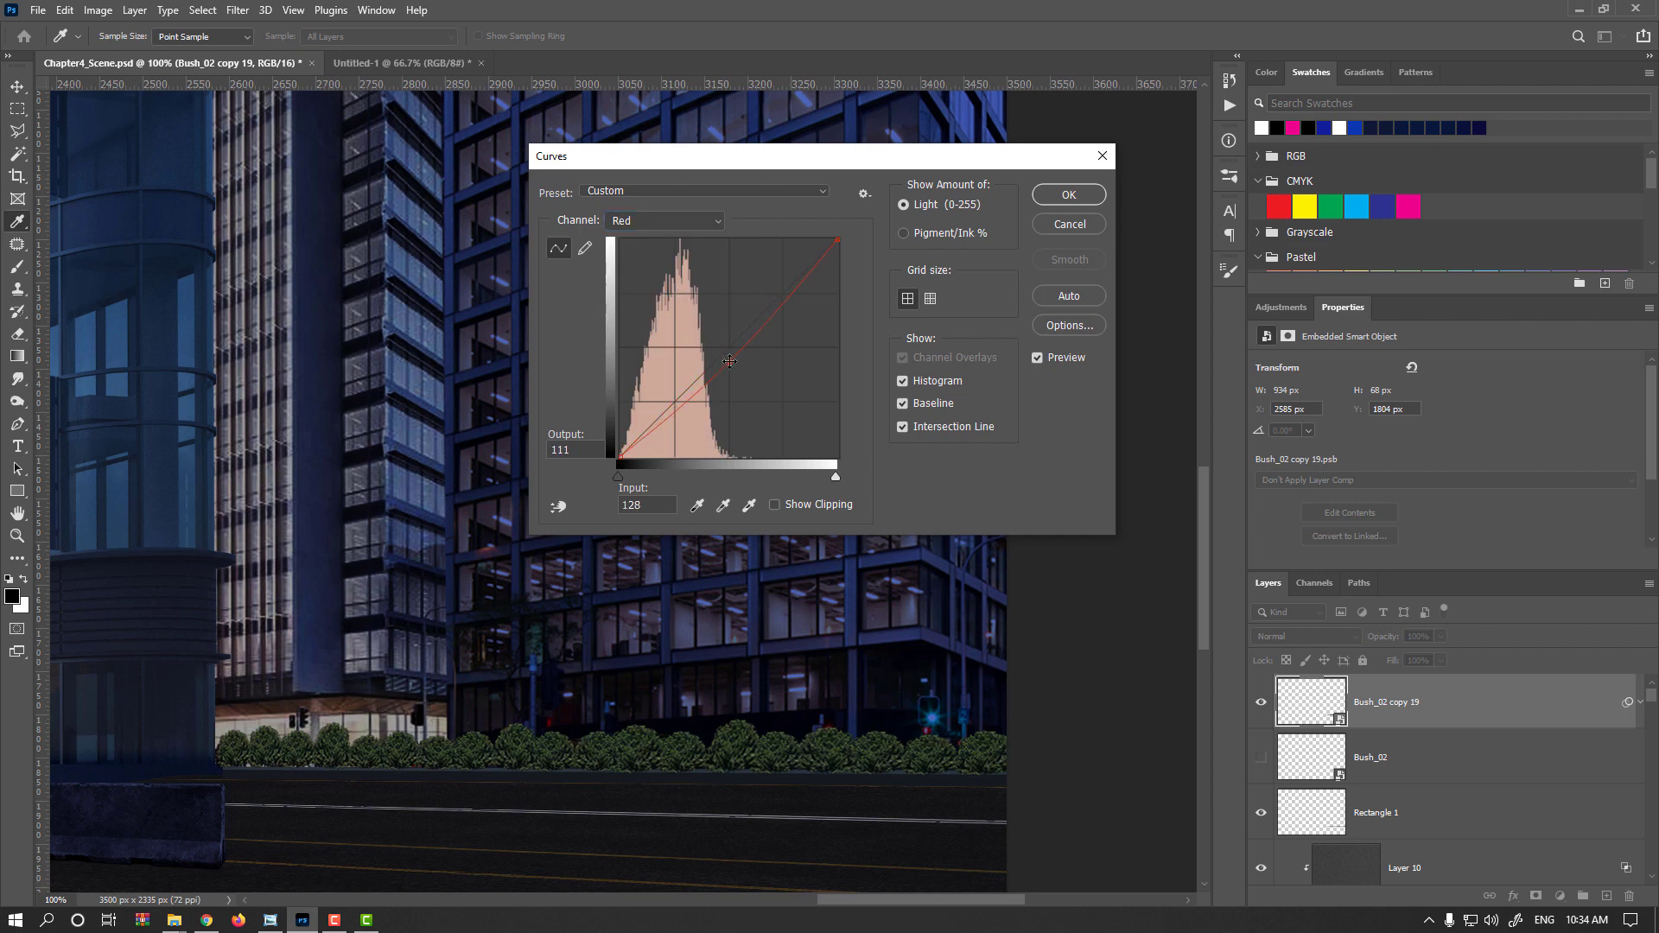
left_click(666, 221)
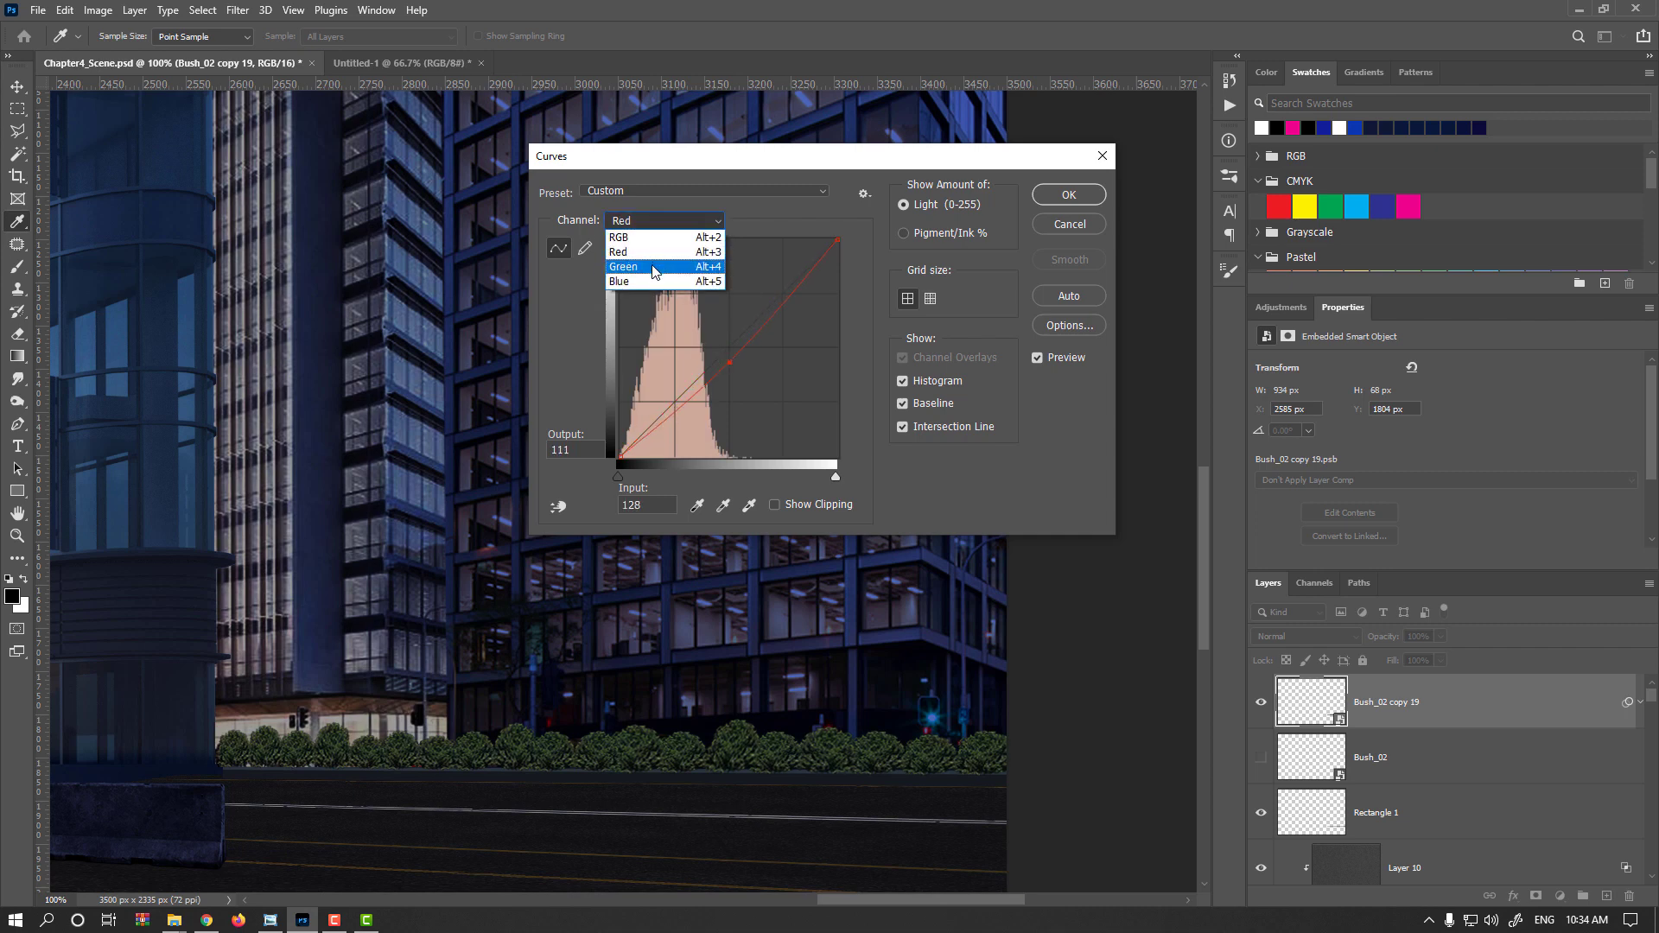
left_click(661, 271)
left_click_drag(729, 347, 730, 347)
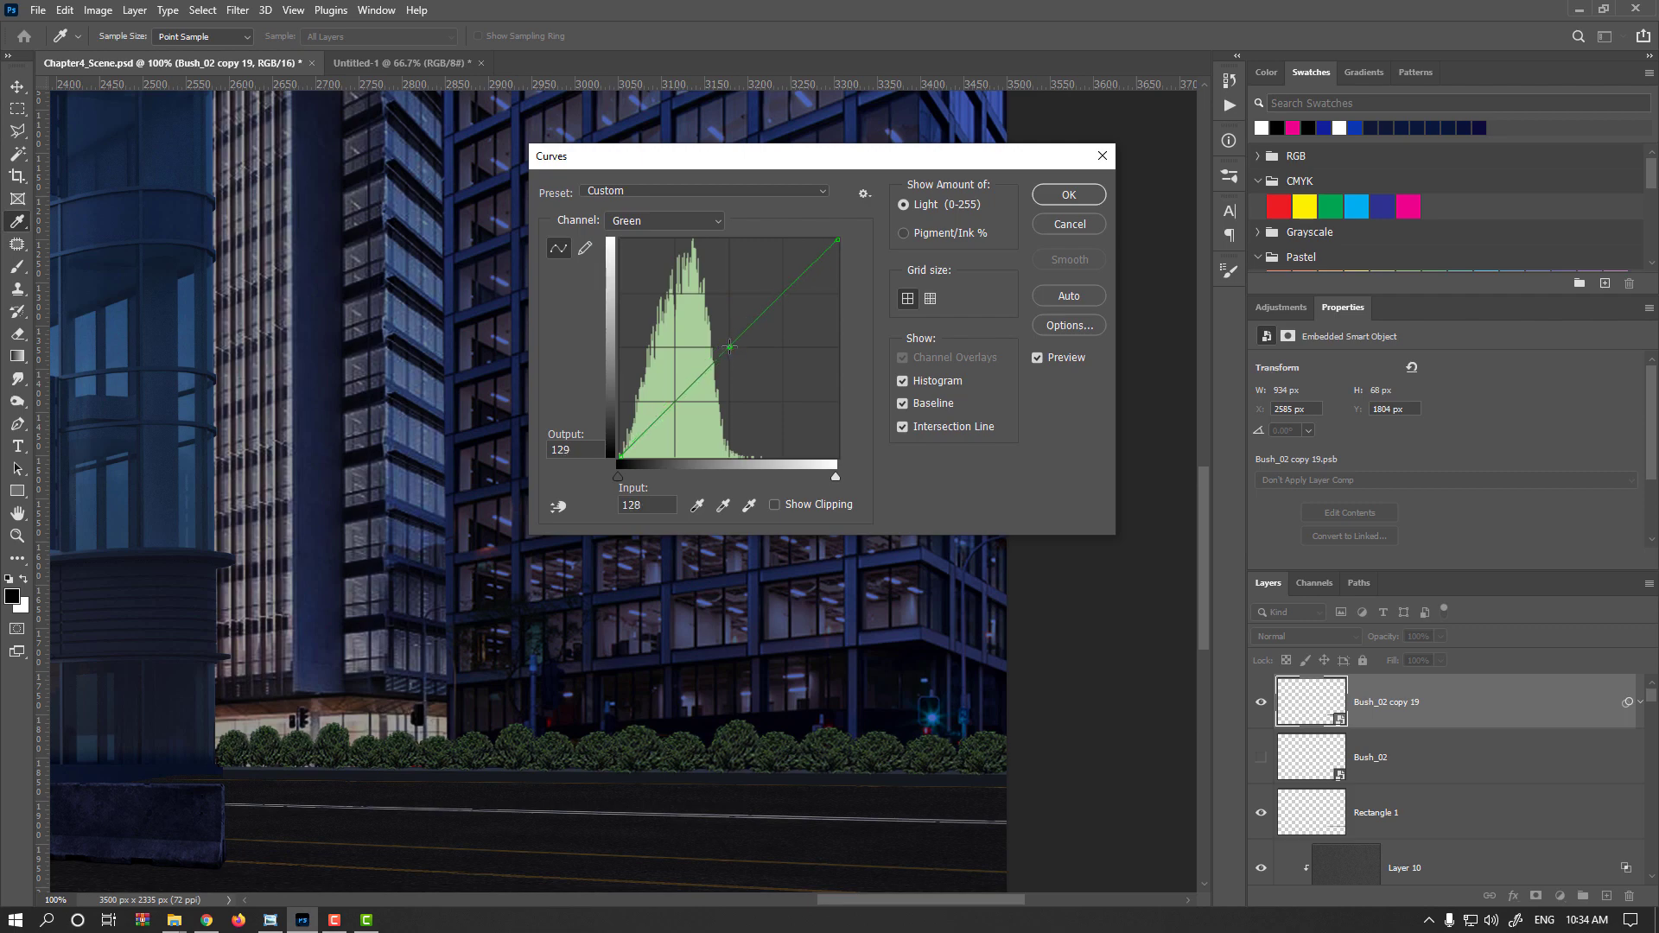
key("Return")
Apply an Exposure filter of -1.24 to the bush row
scroll(734, 560, "down", 2)
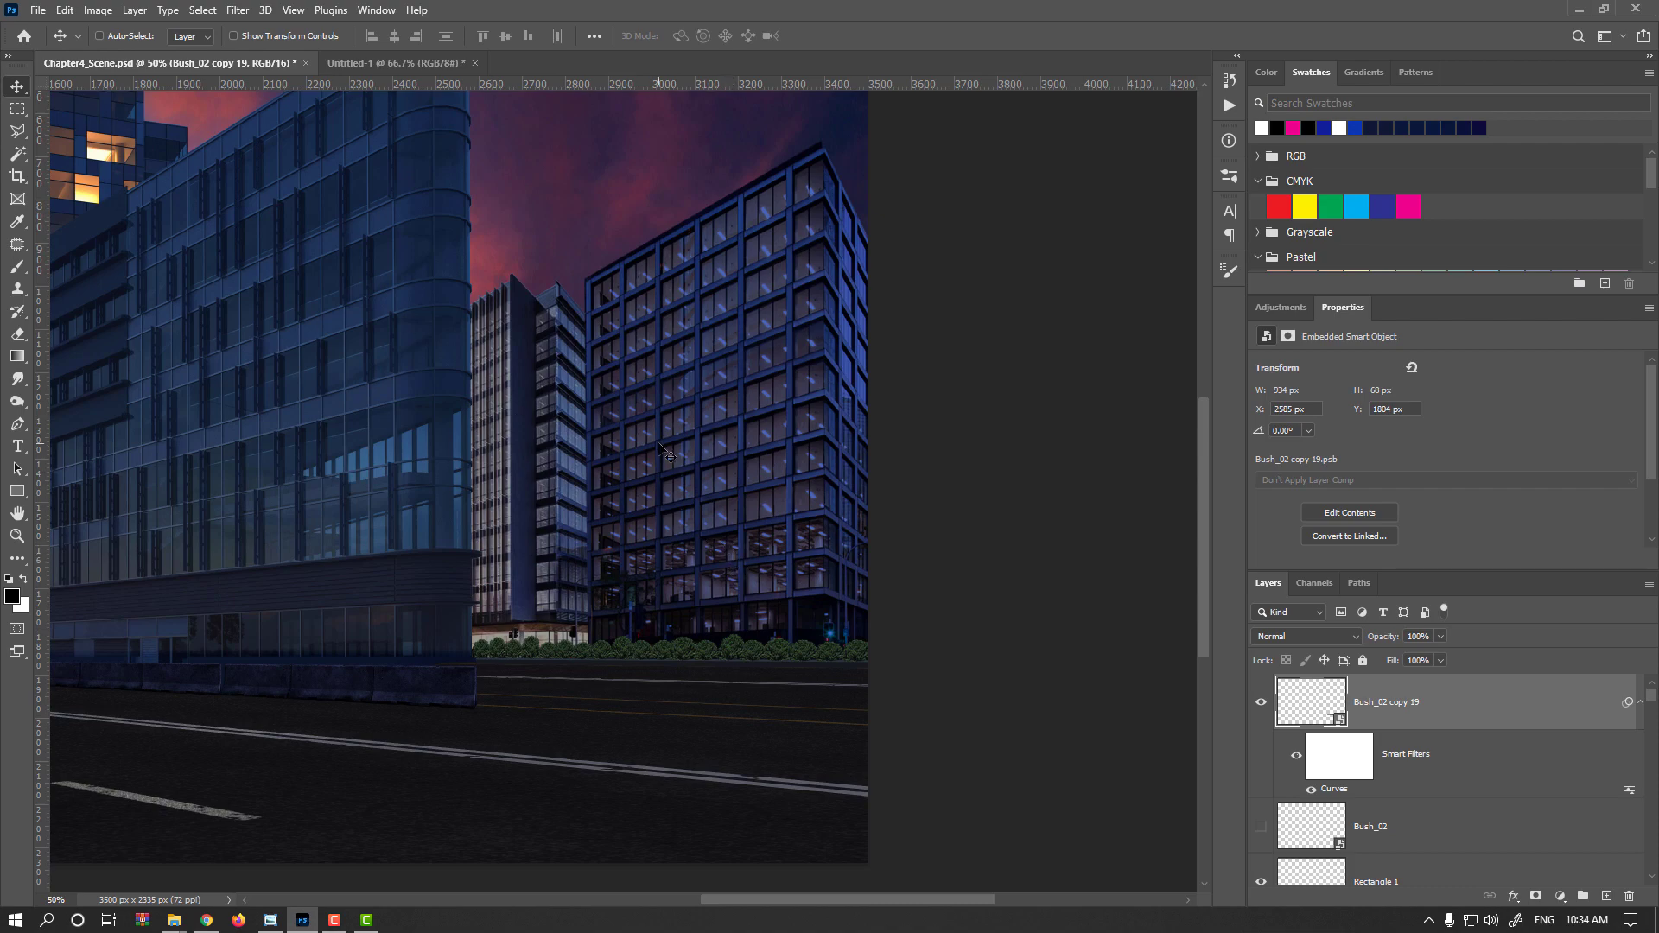
scroll(736, 635, "up", 3)
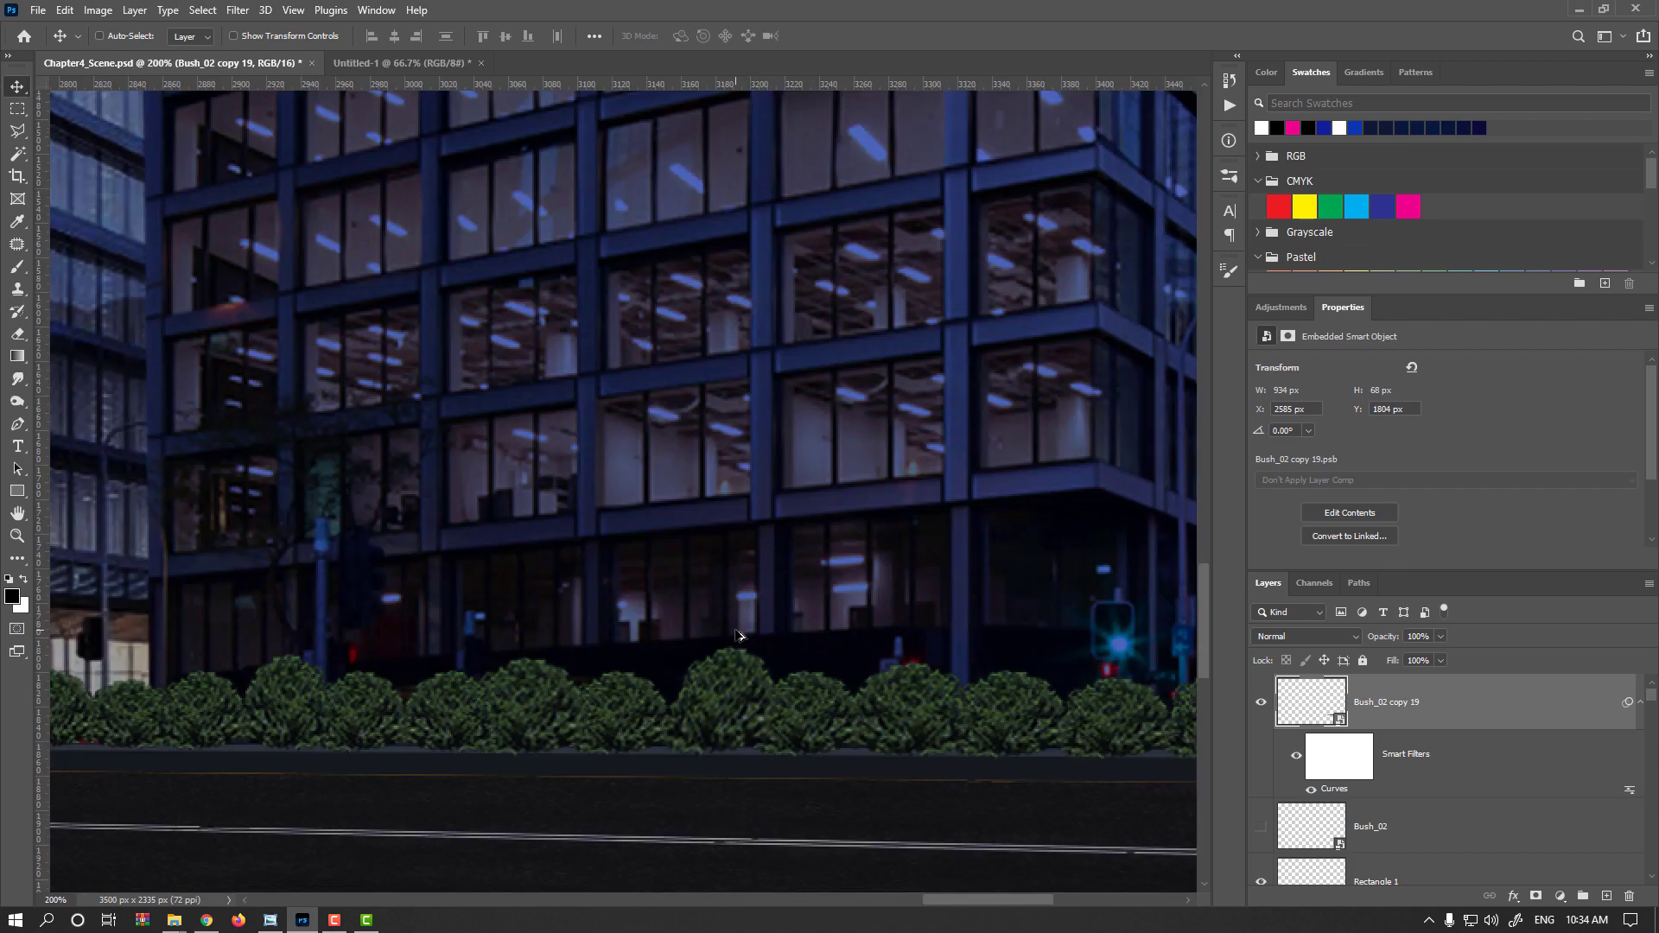
left_click(98, 9)
mouse_move(138, 54)
left_click(352, 104)
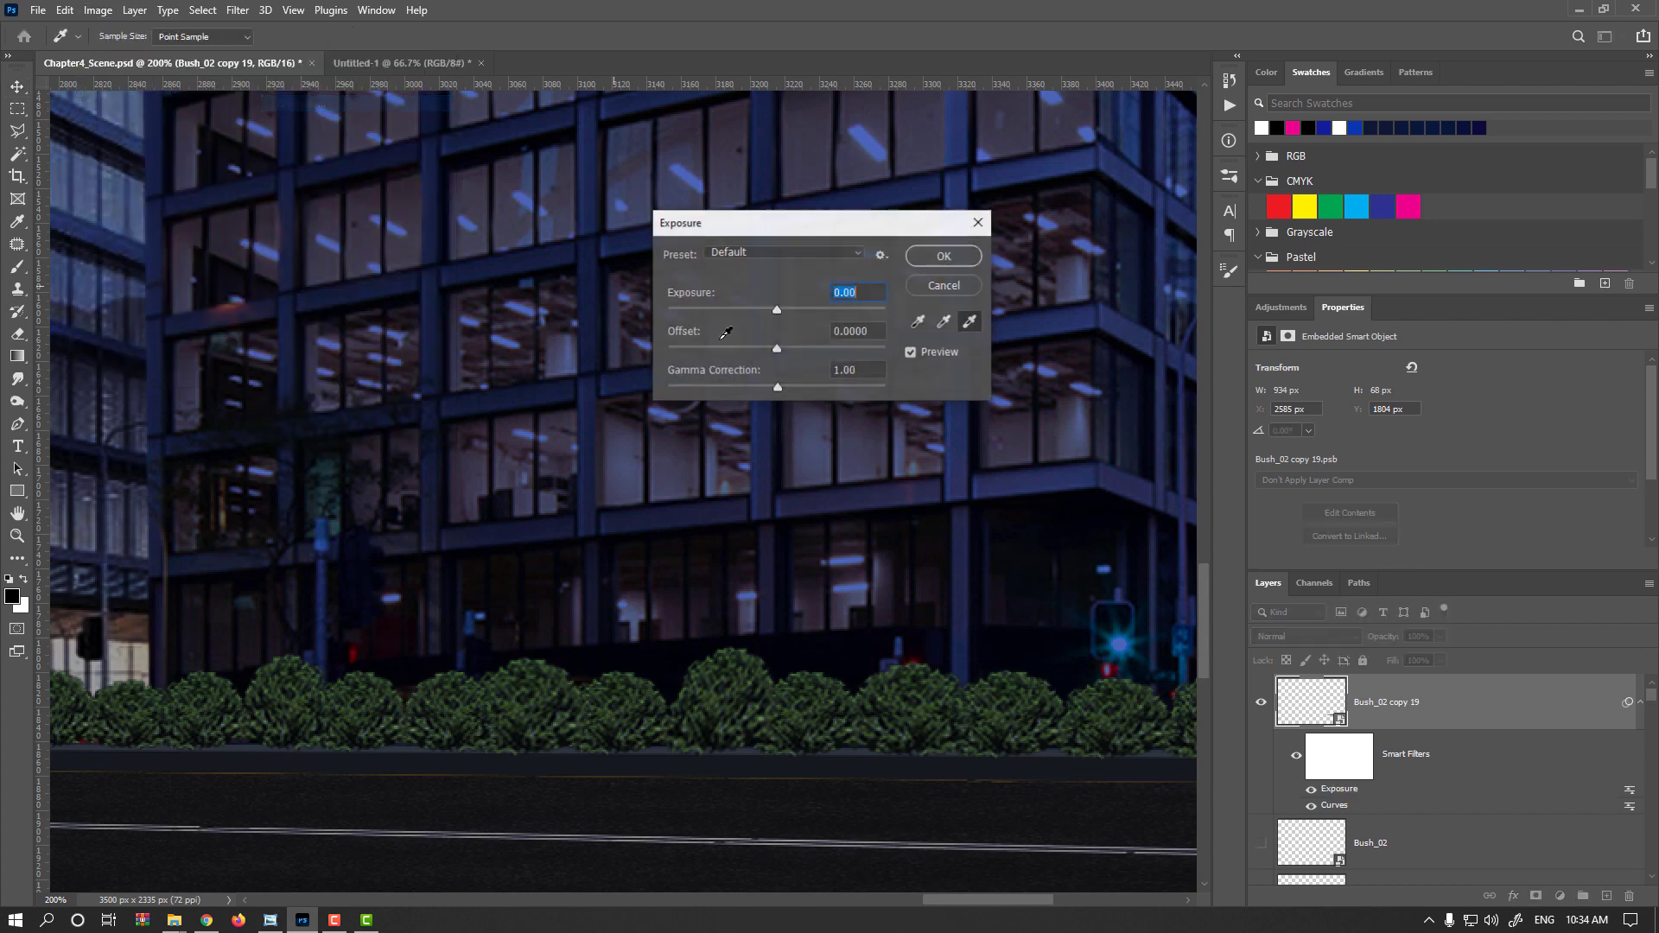
left_click_drag(777, 310, 764, 309)
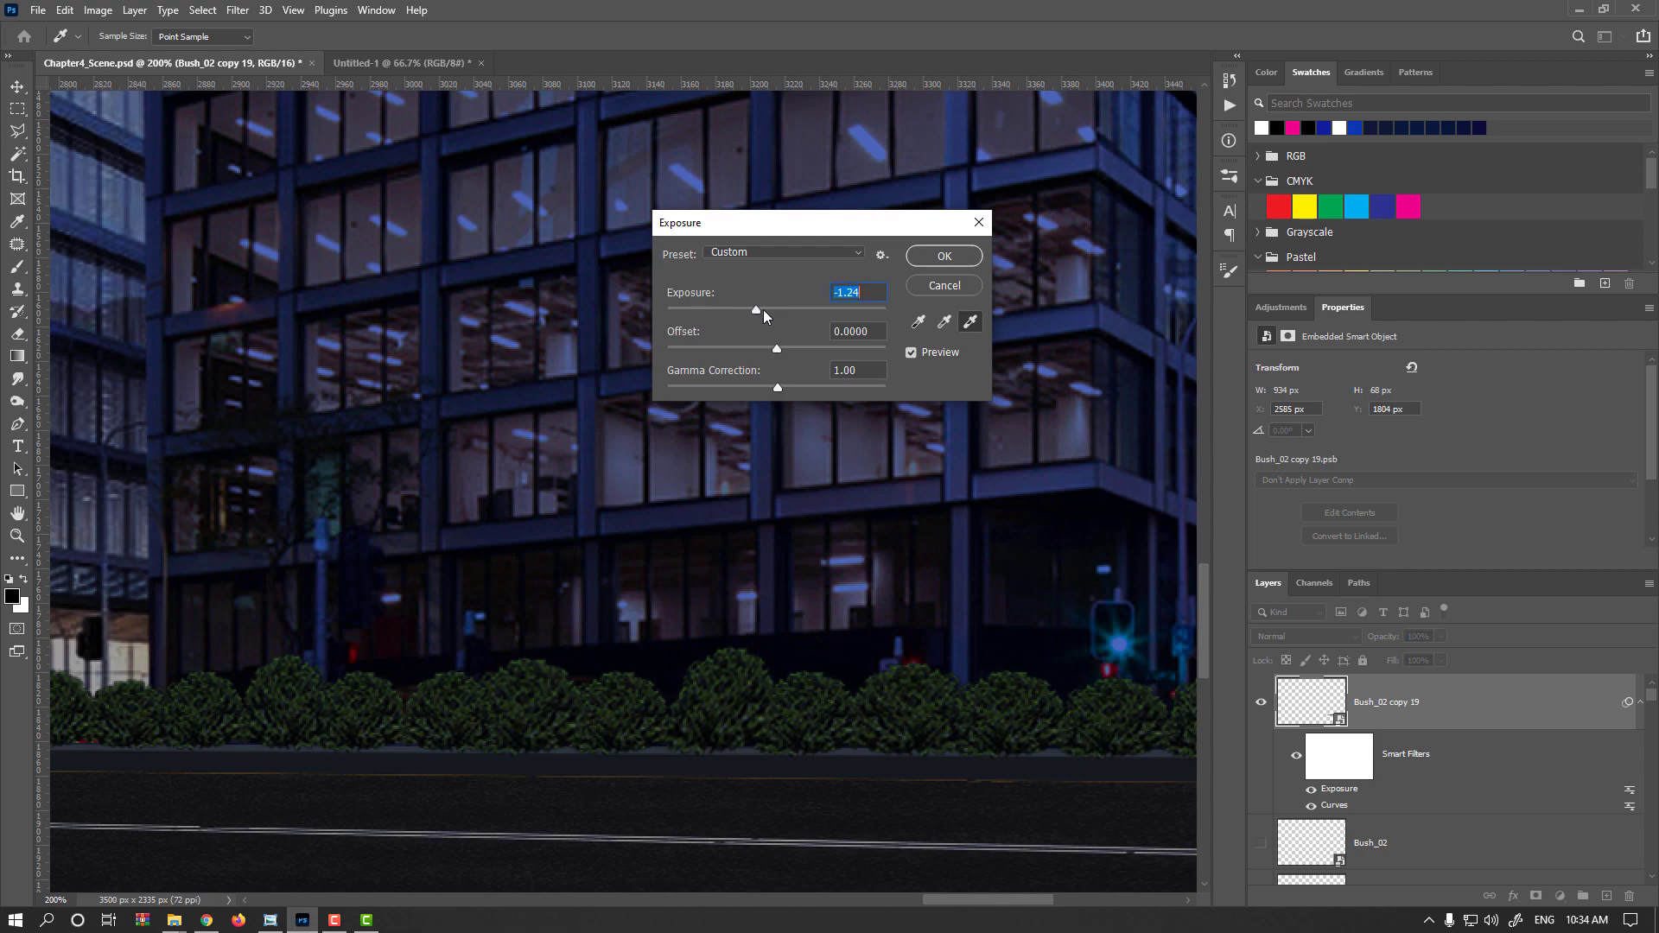
key("Return")
Apply a Brightness/Contrast filter to the bush row with a slight contrast increase
left_click(111, 10)
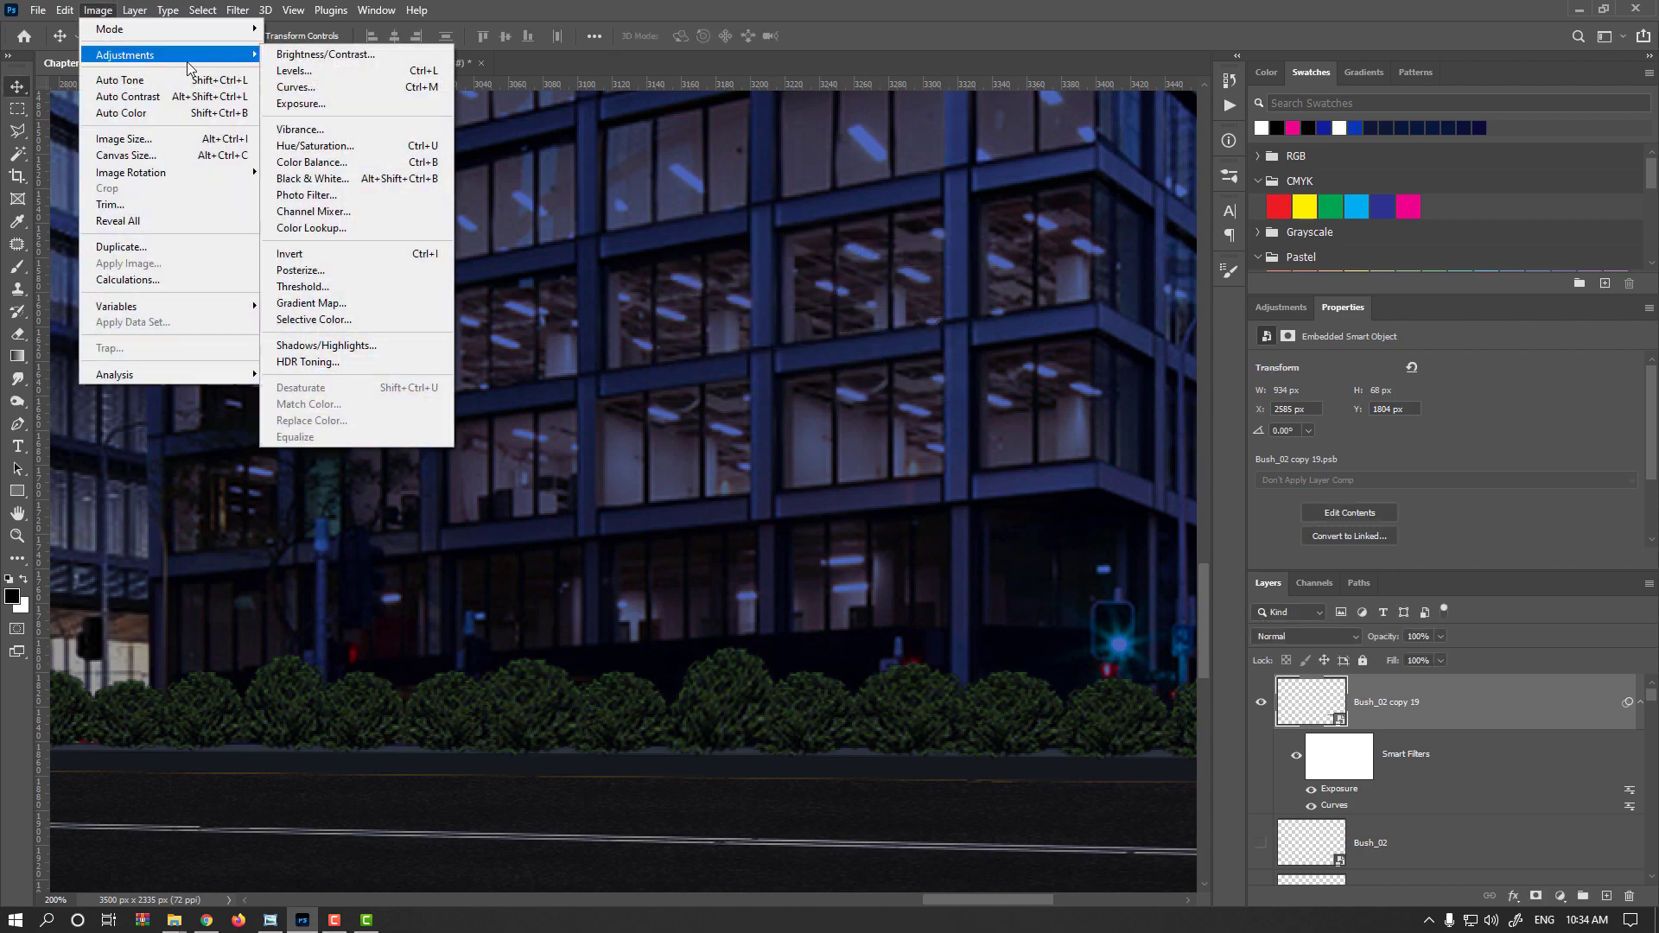
left_click(311, 51)
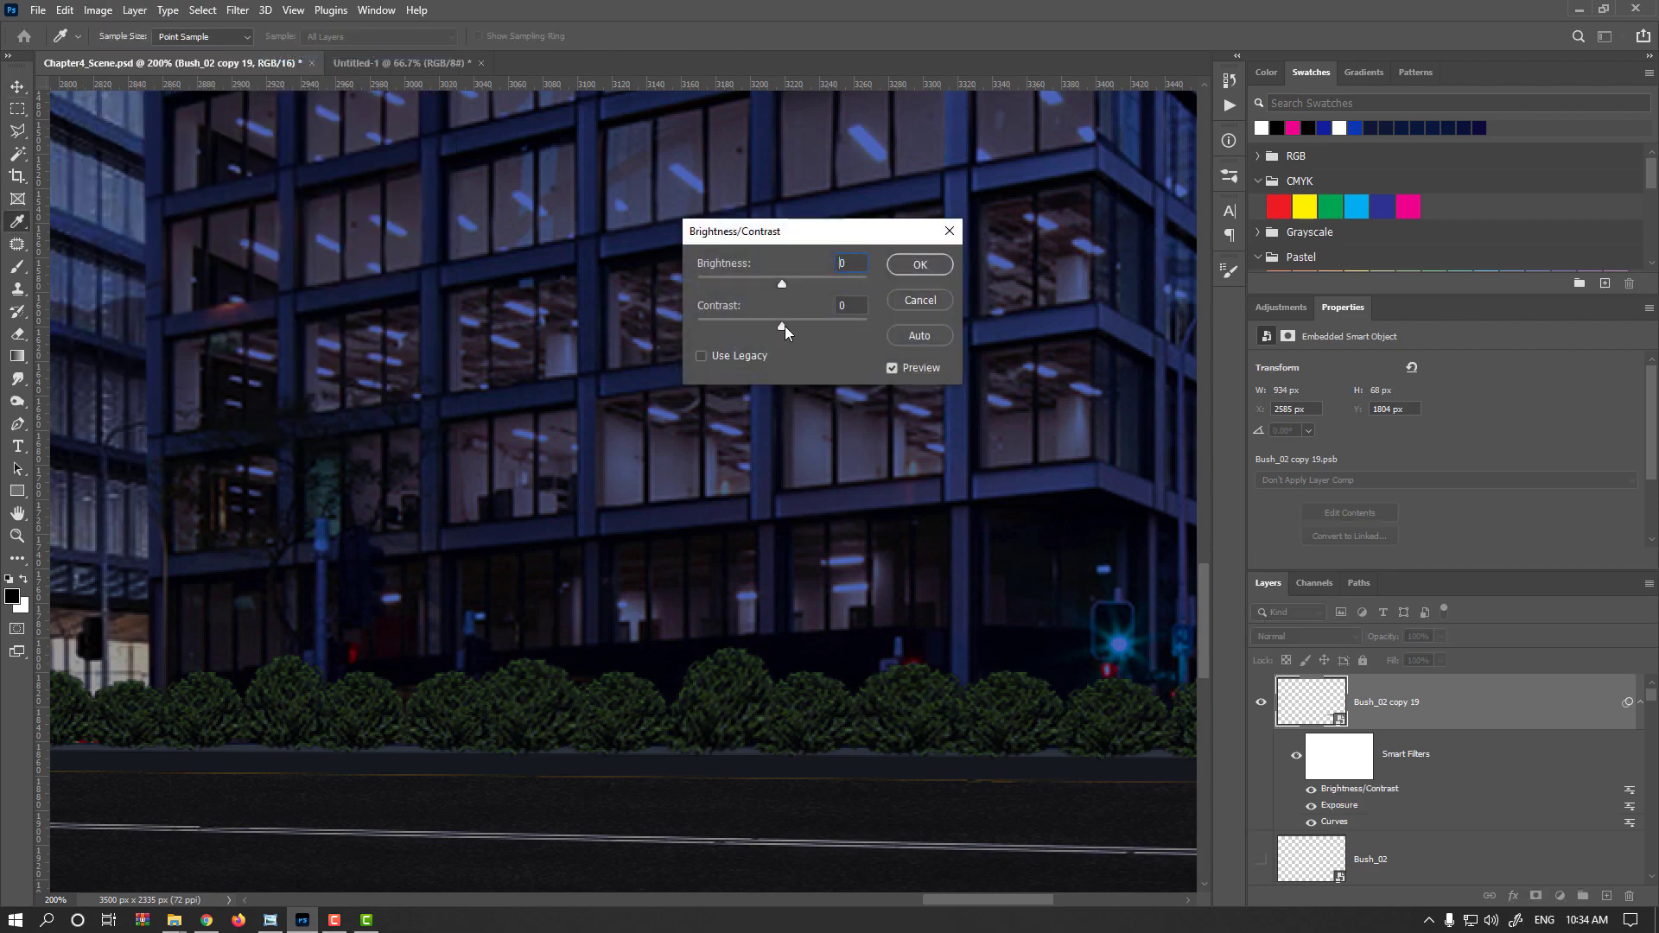
left_click_drag(785, 325, 789, 325)
key("Tab")
left_click(920, 266)
Apply Hue/Saturation to the bush row with hue +6, saturation +7 and lightness -2
scroll(748, 654, "down", 5)
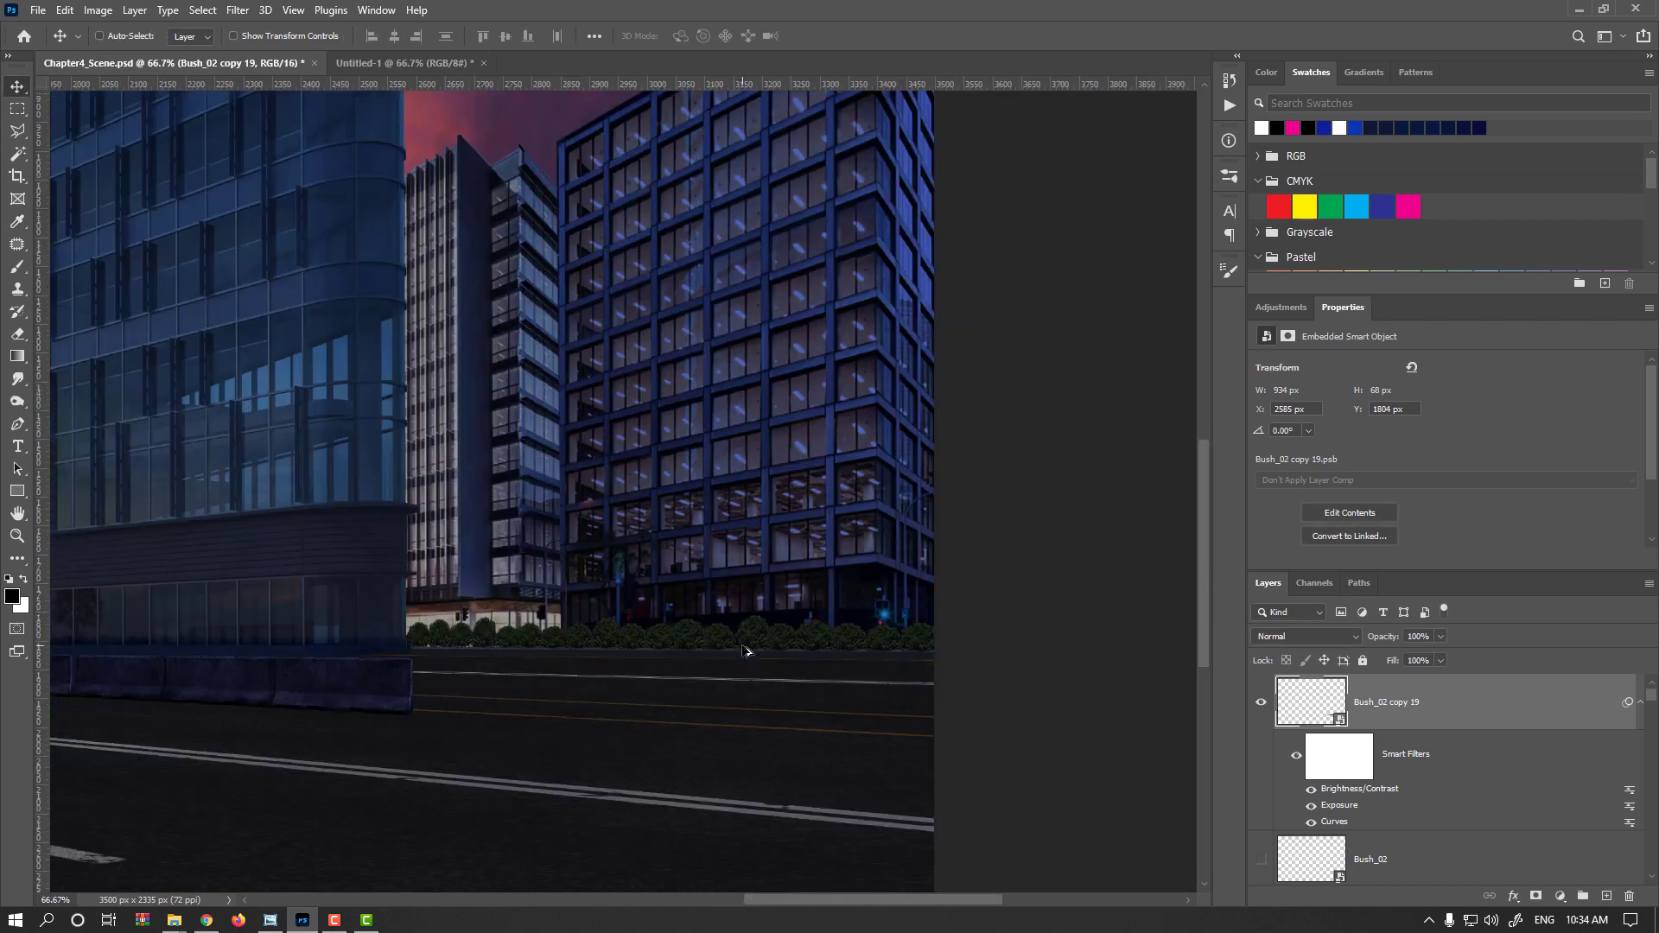
scroll(815, 653, "up", 3)
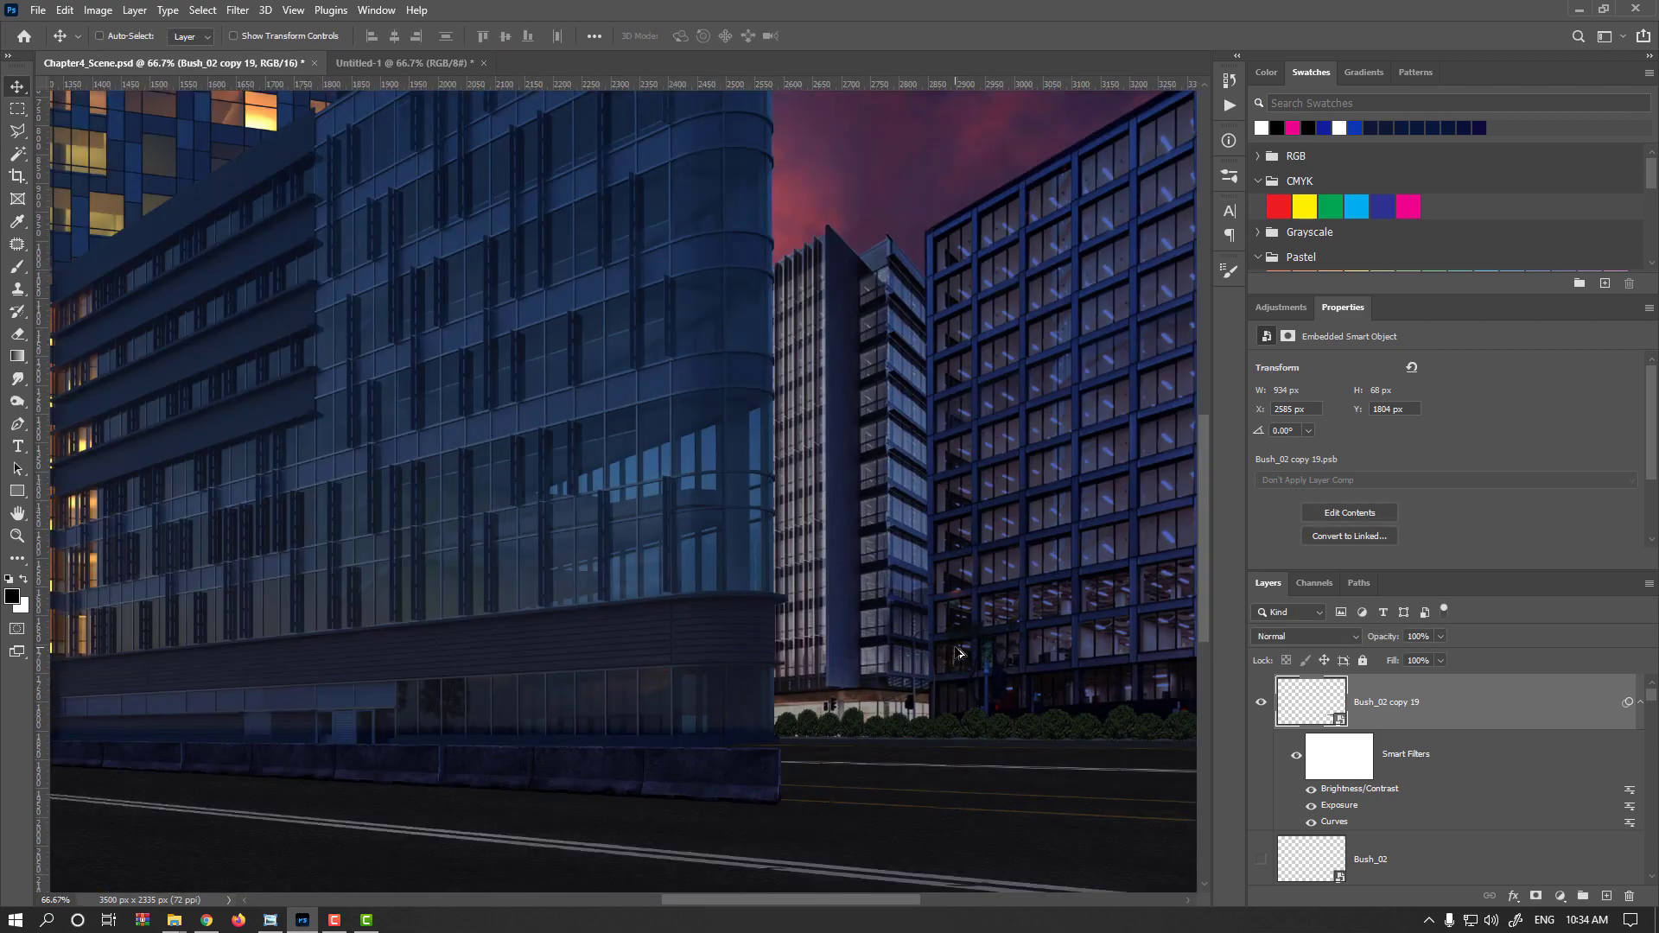
scroll(741, 689, "down", 3)
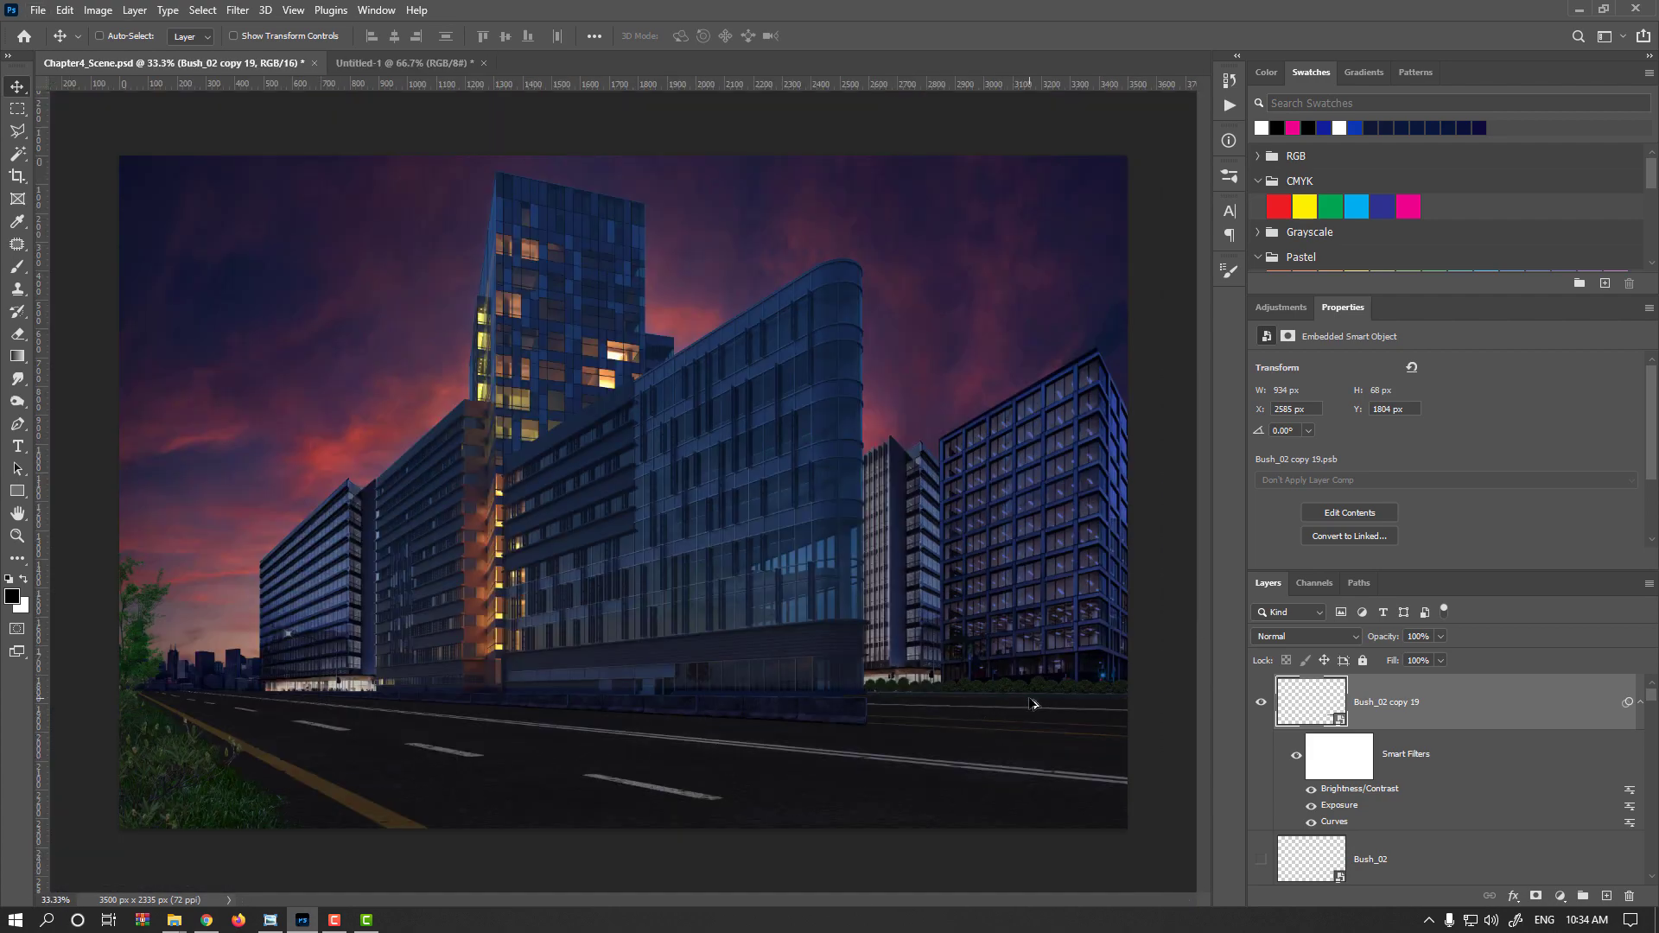
scroll(1034, 704, "up", 3)
scroll(873, 704, "right", 3)
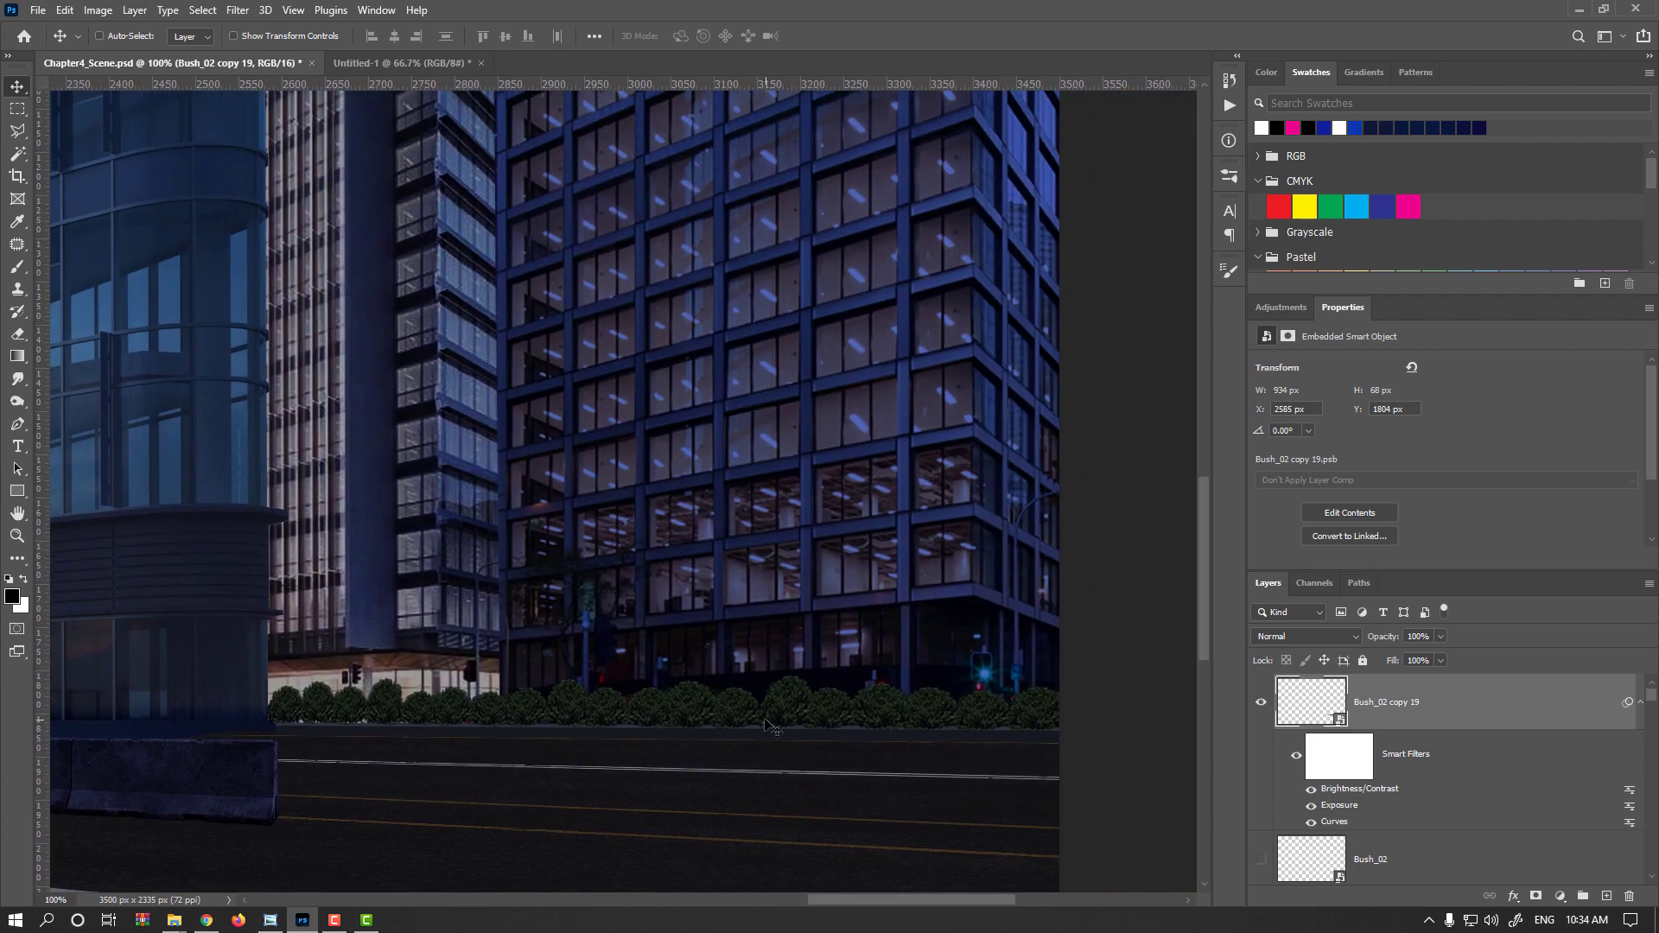
key("ctrl+u")
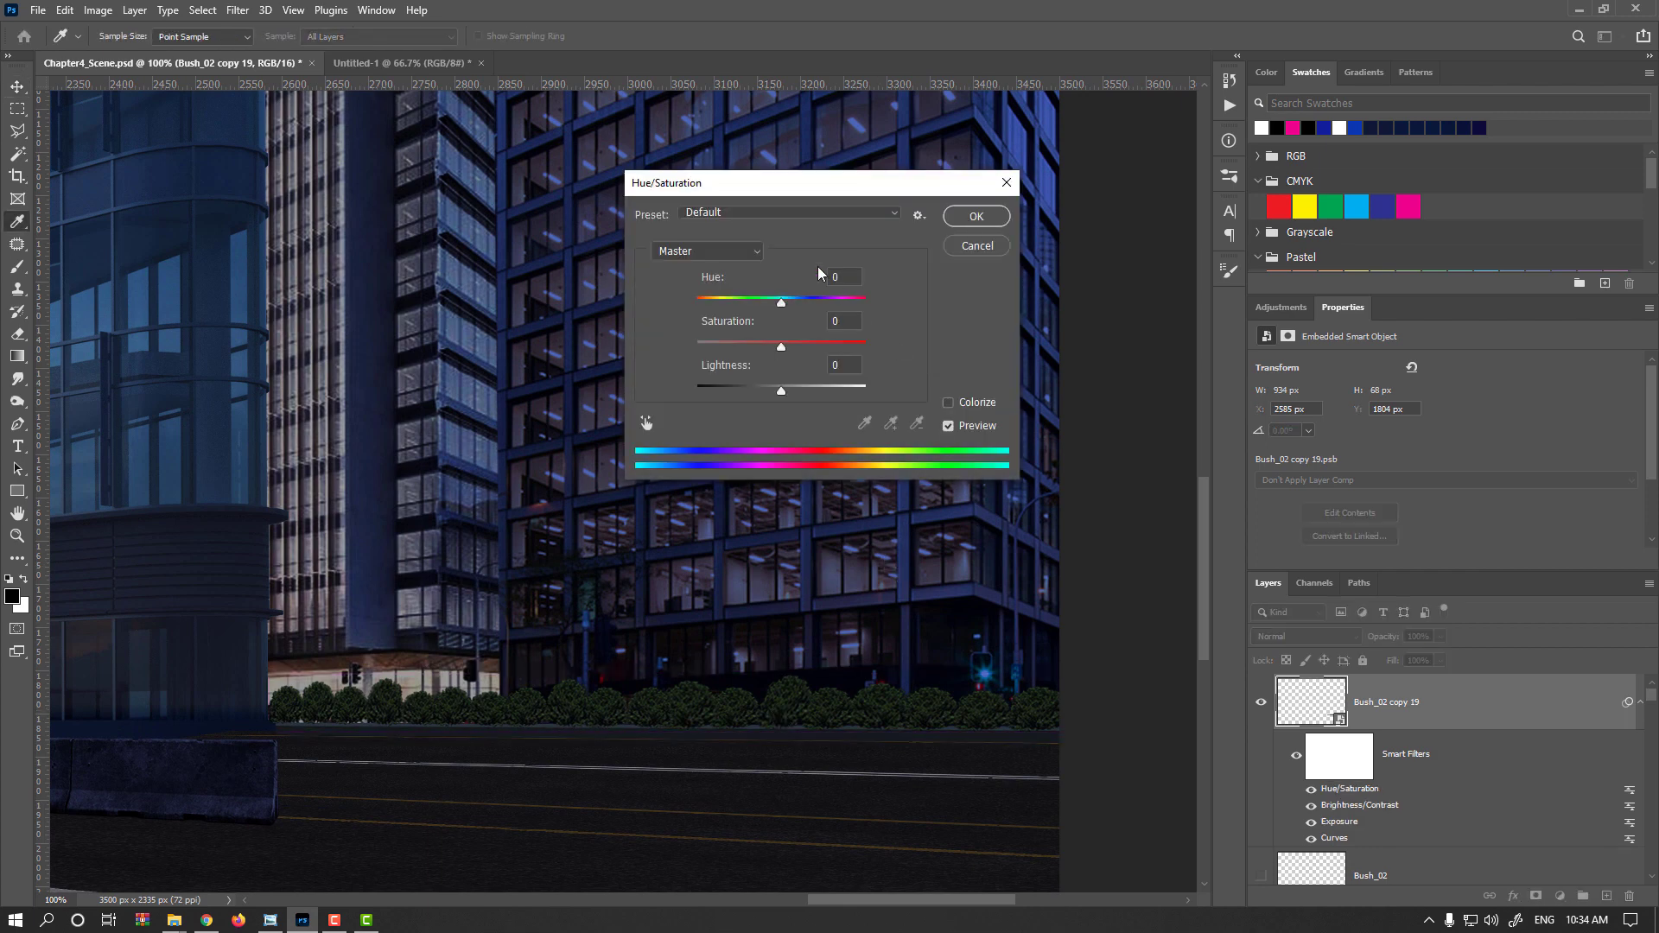
left_click_drag(781, 345, 781, 391)
left_click_drag(781, 302, 788, 301)
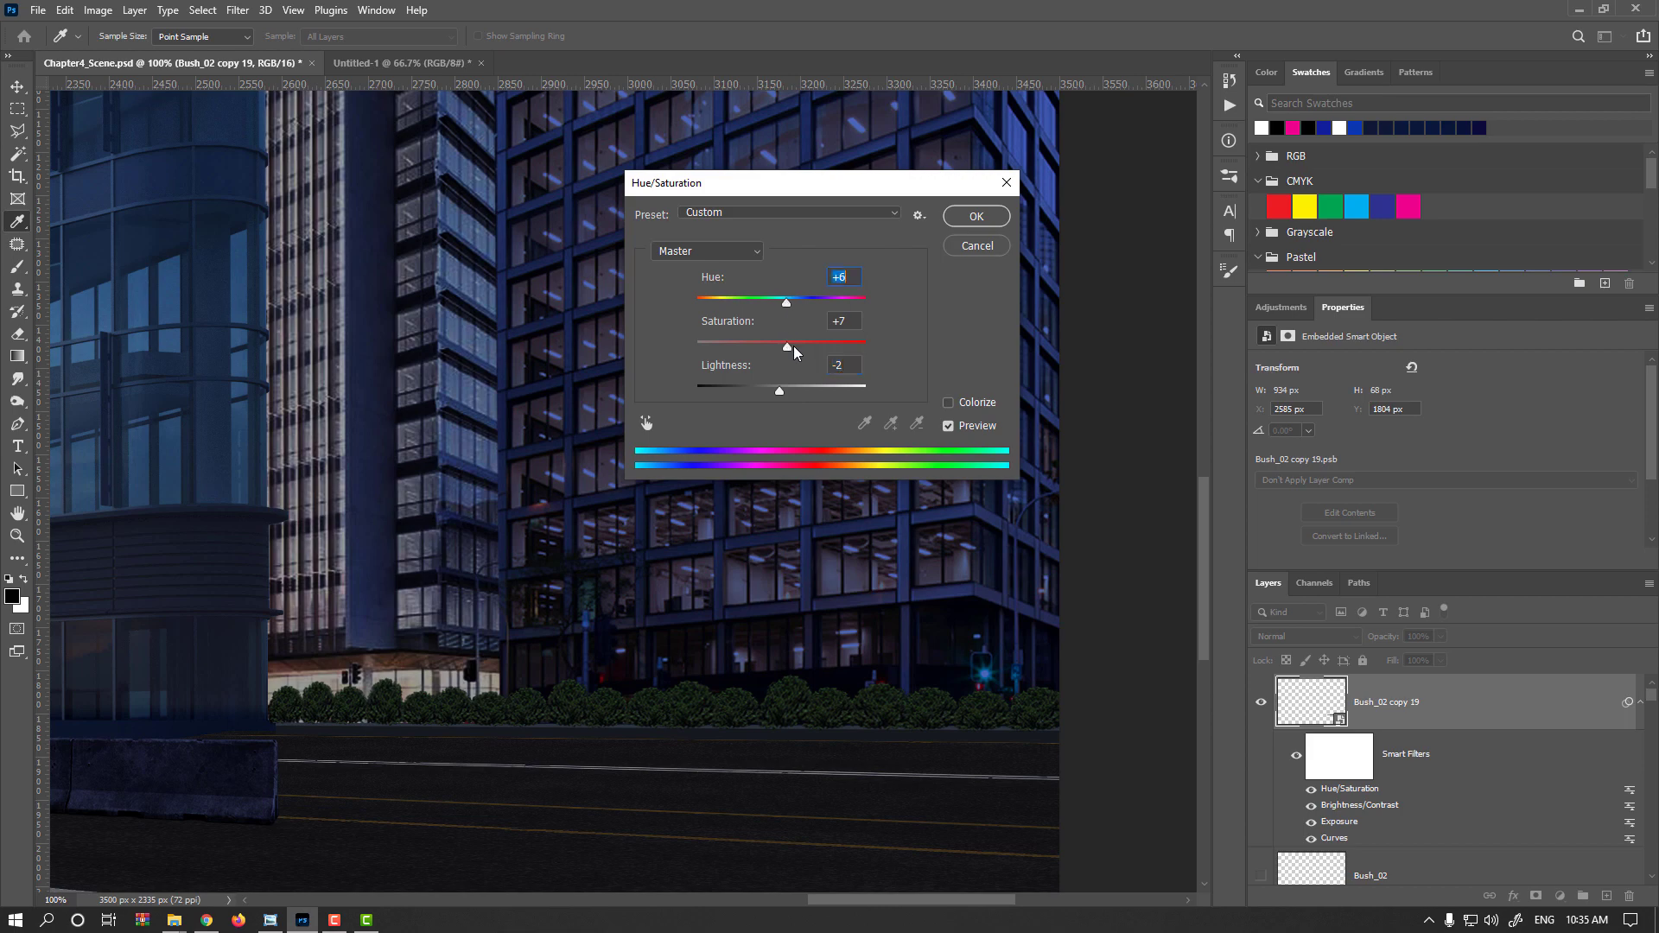
left_click(802, 345)
key("Return")
Apply another Curves filter to the bush row, raising the upper curve and anchoring the shadows
key("ctrl+m")
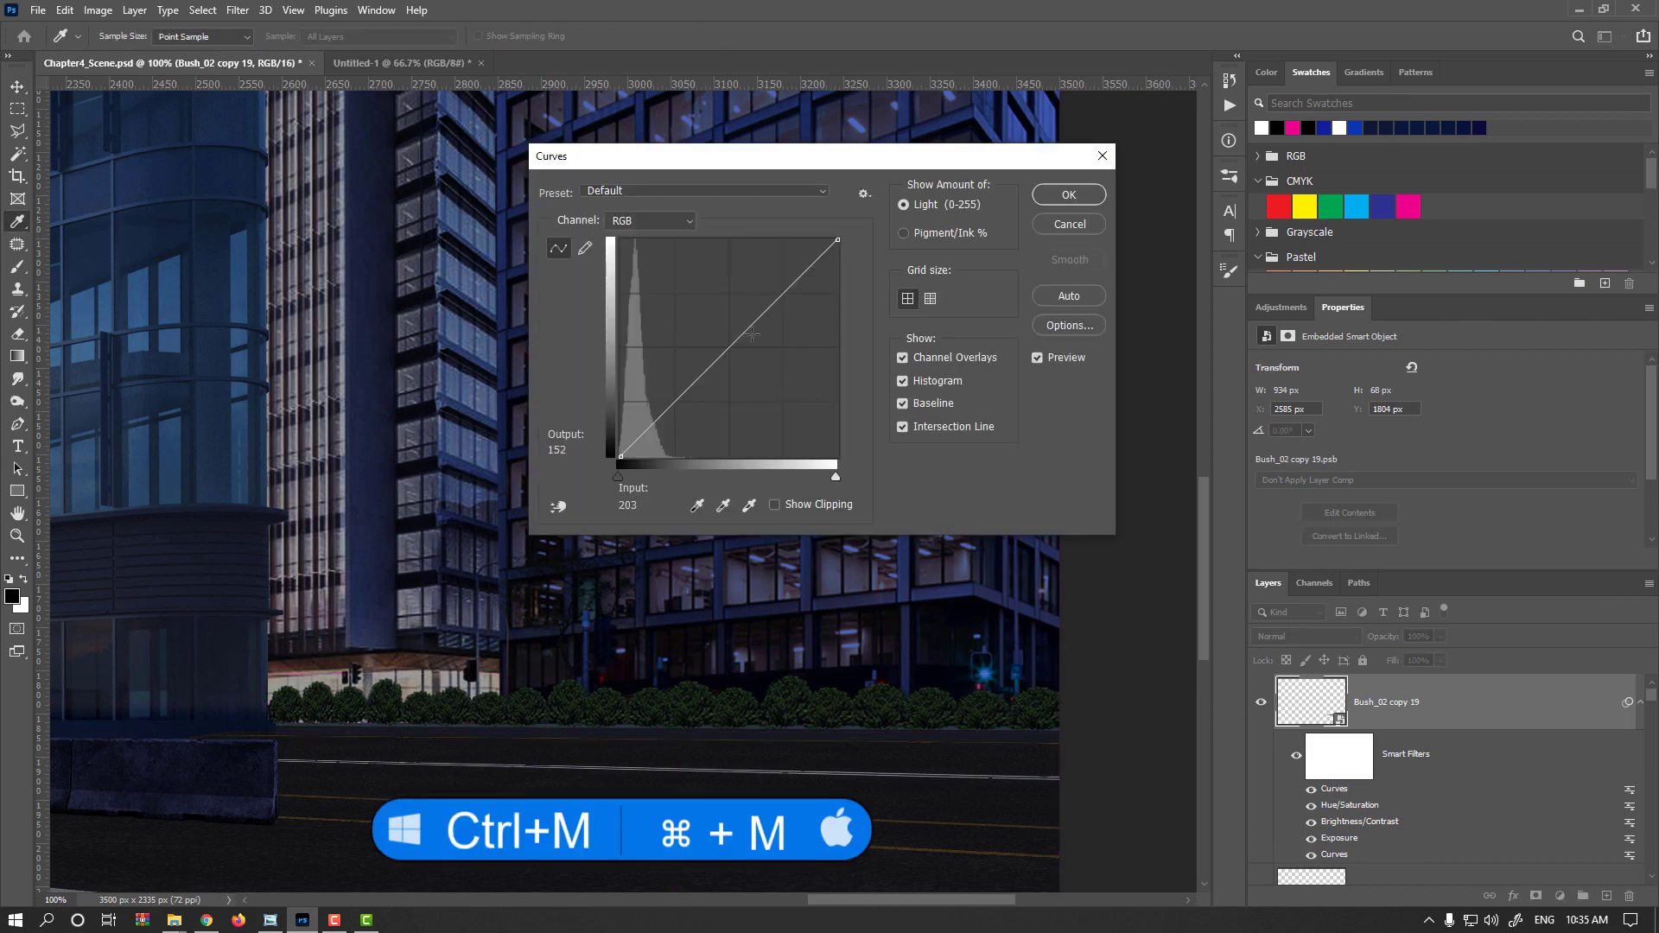
left_click_drag(748, 329, 756, 300)
left_click(668, 401)
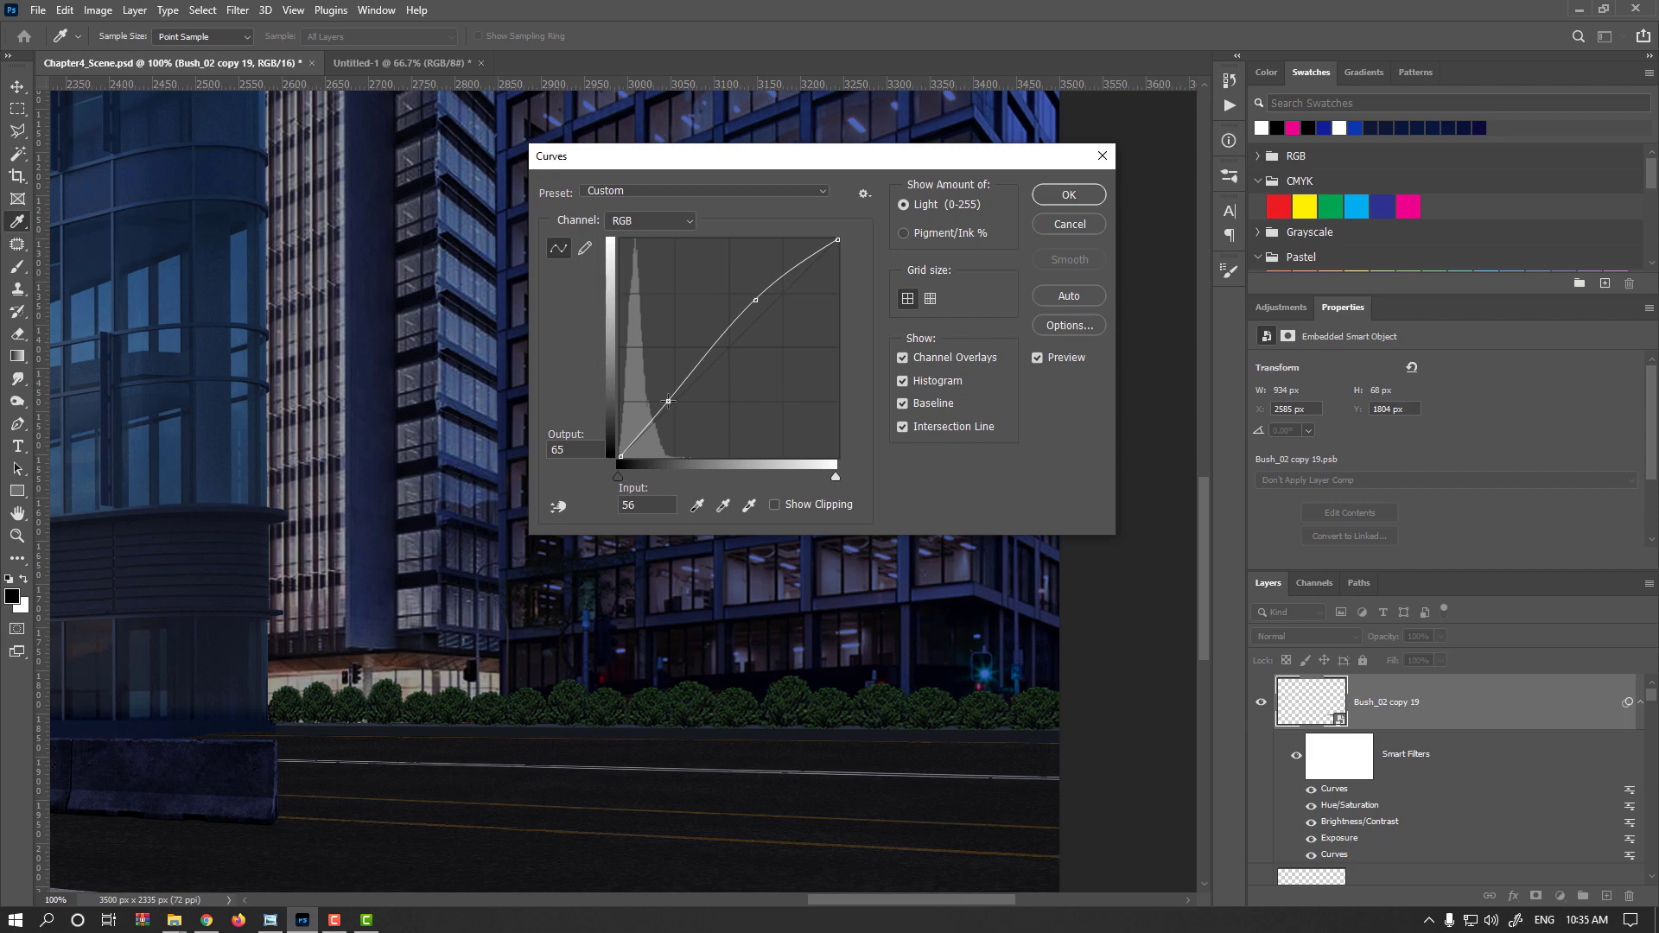
key("Return")
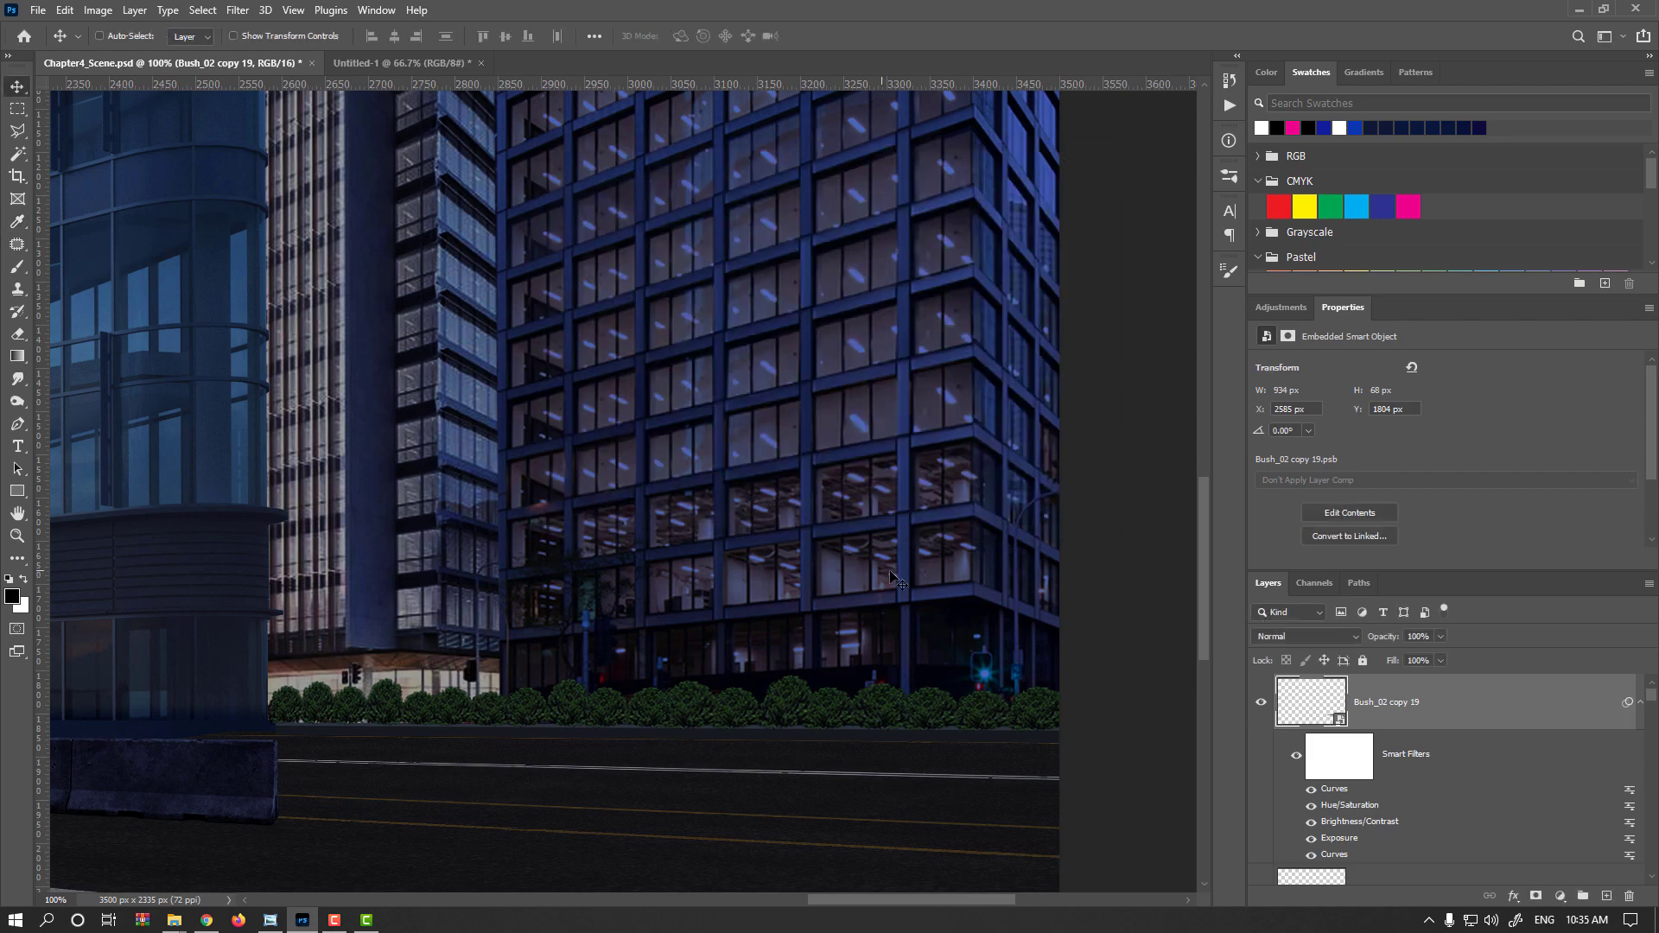
Paint on the bush row's filter mask with a Soft Round brush at 10% flow to soften the filters in places, then inspect the mask
left_click(1351, 769)
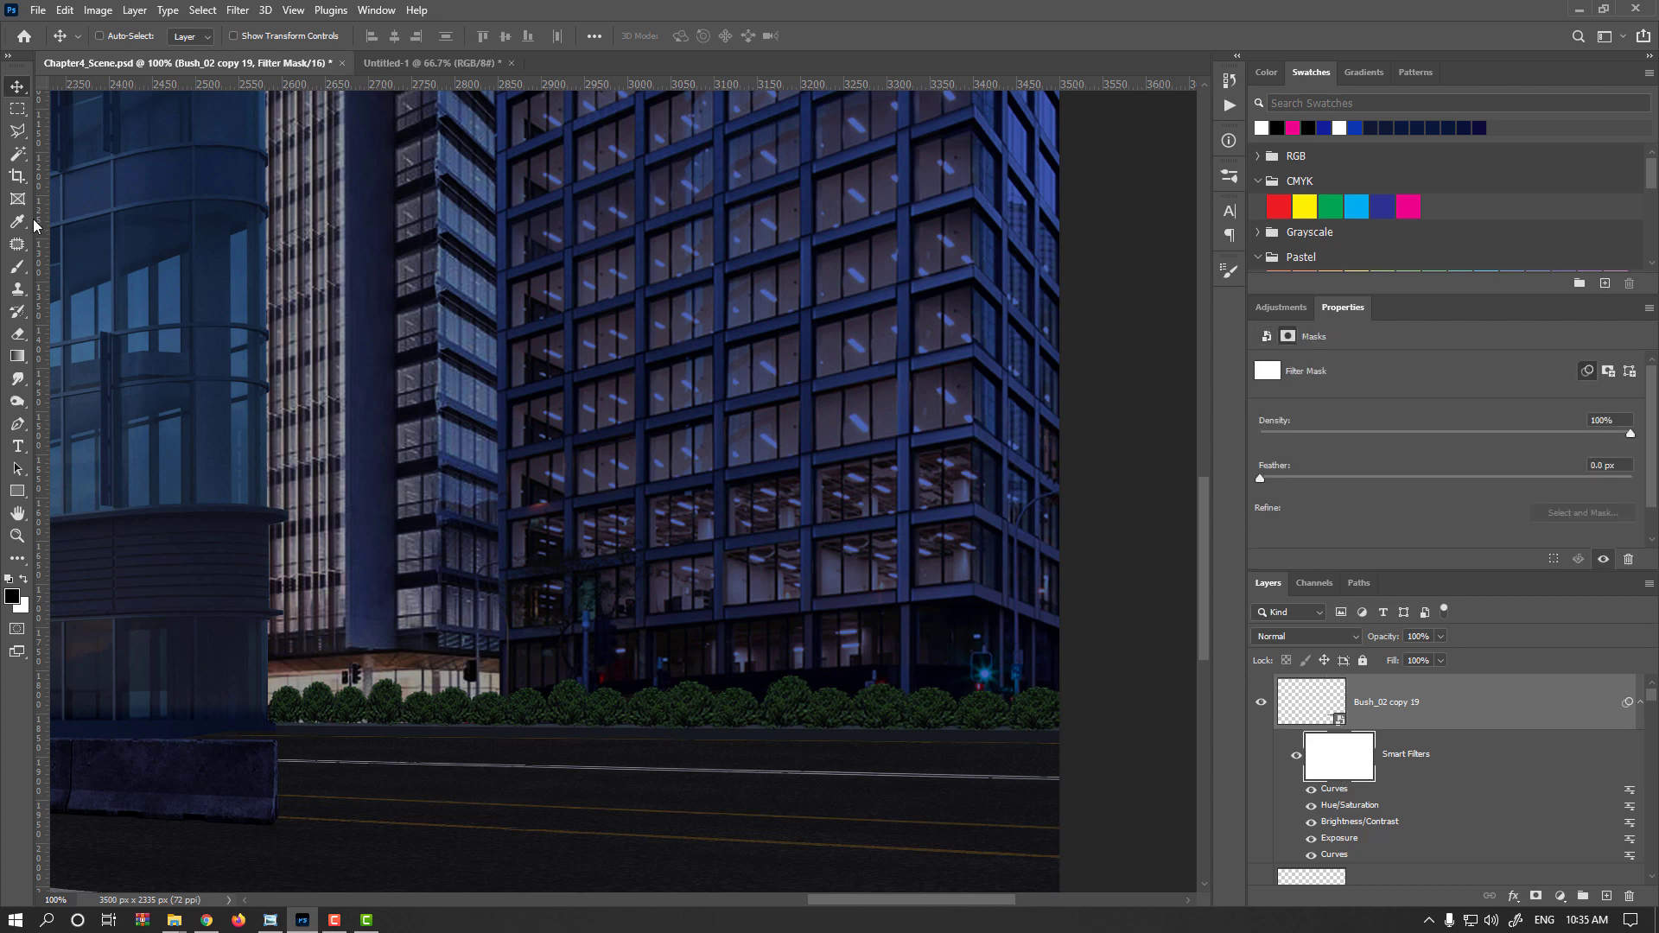
key("b")
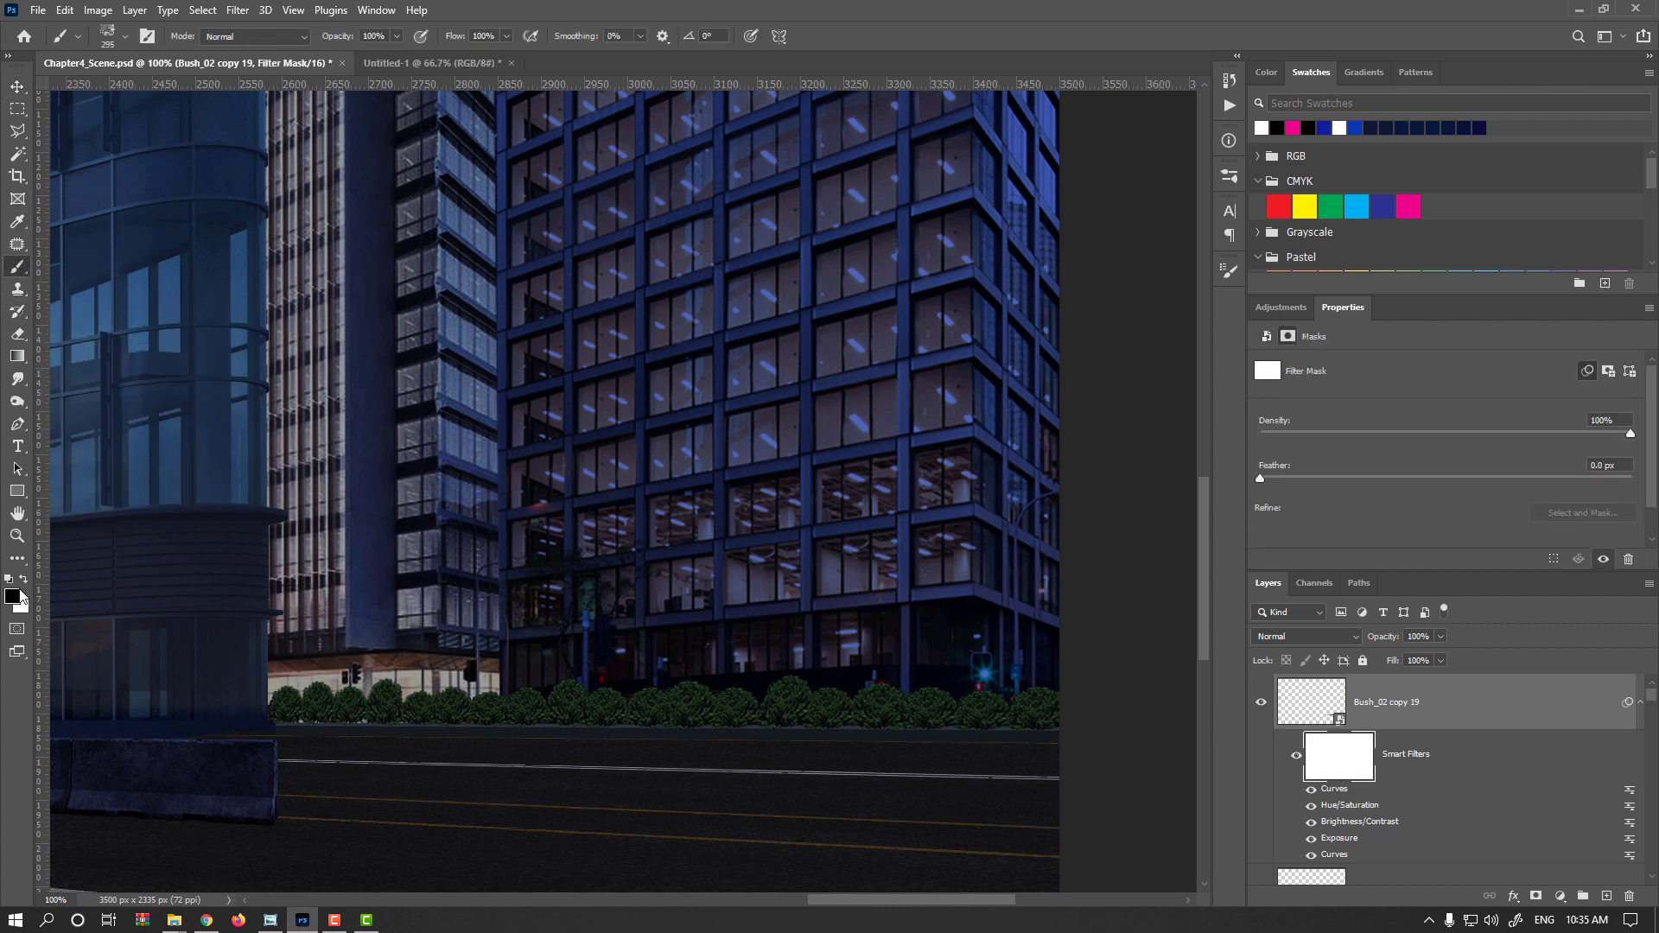
right_click(614, 298)
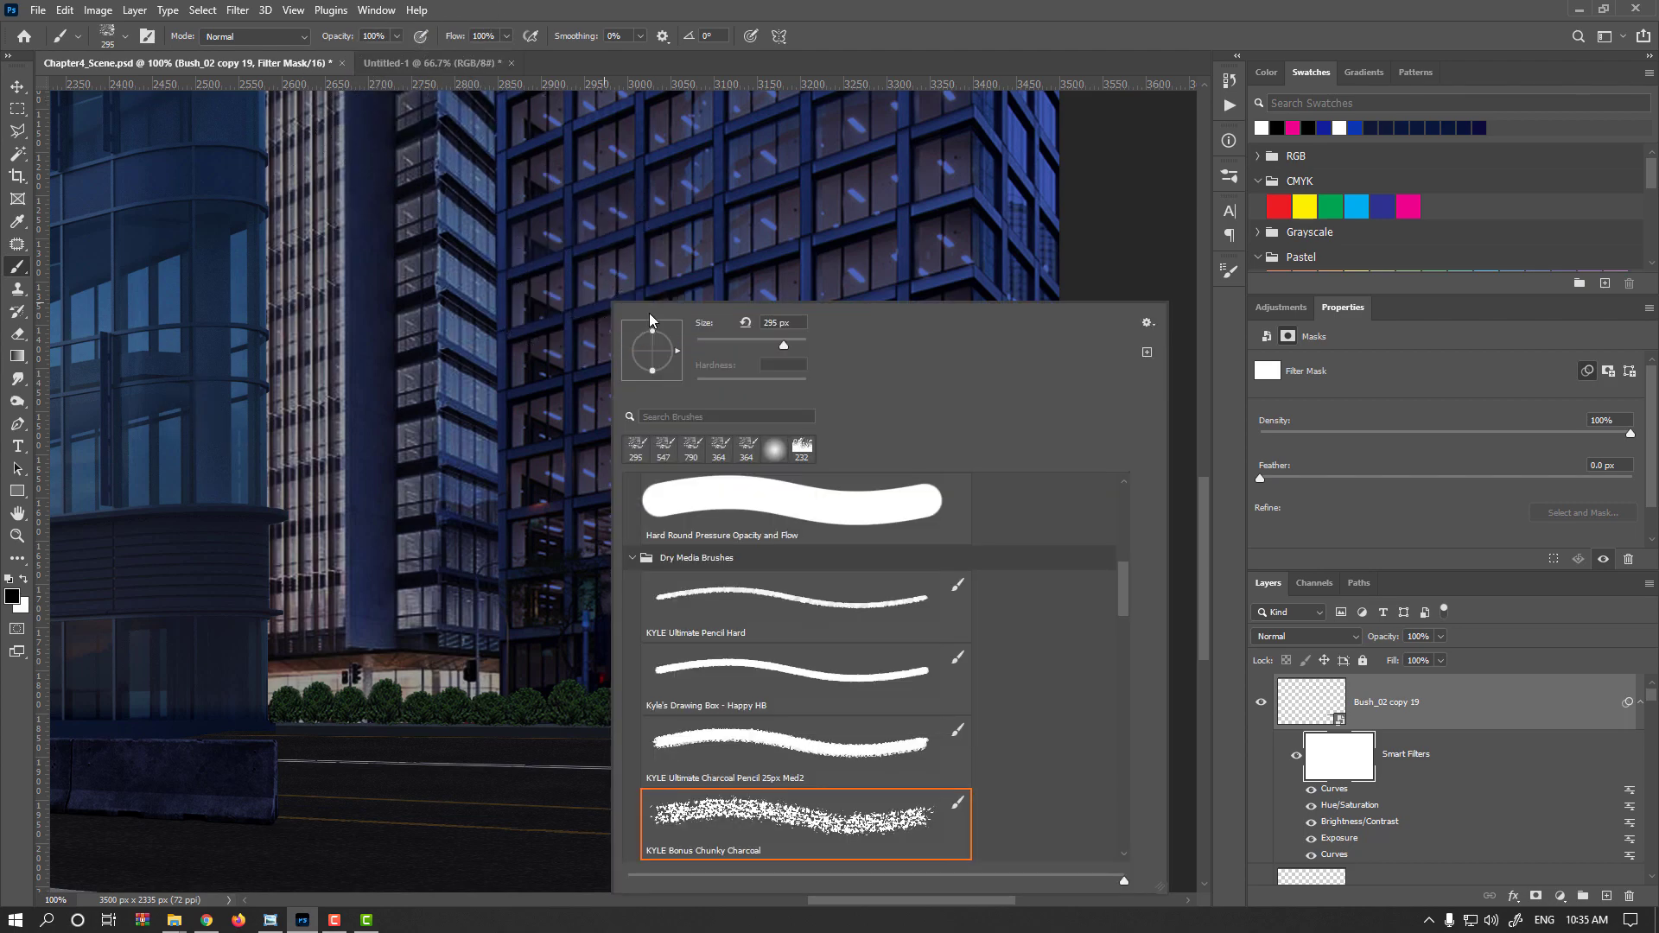
left_click_drag(1123, 582, 1122, 520)
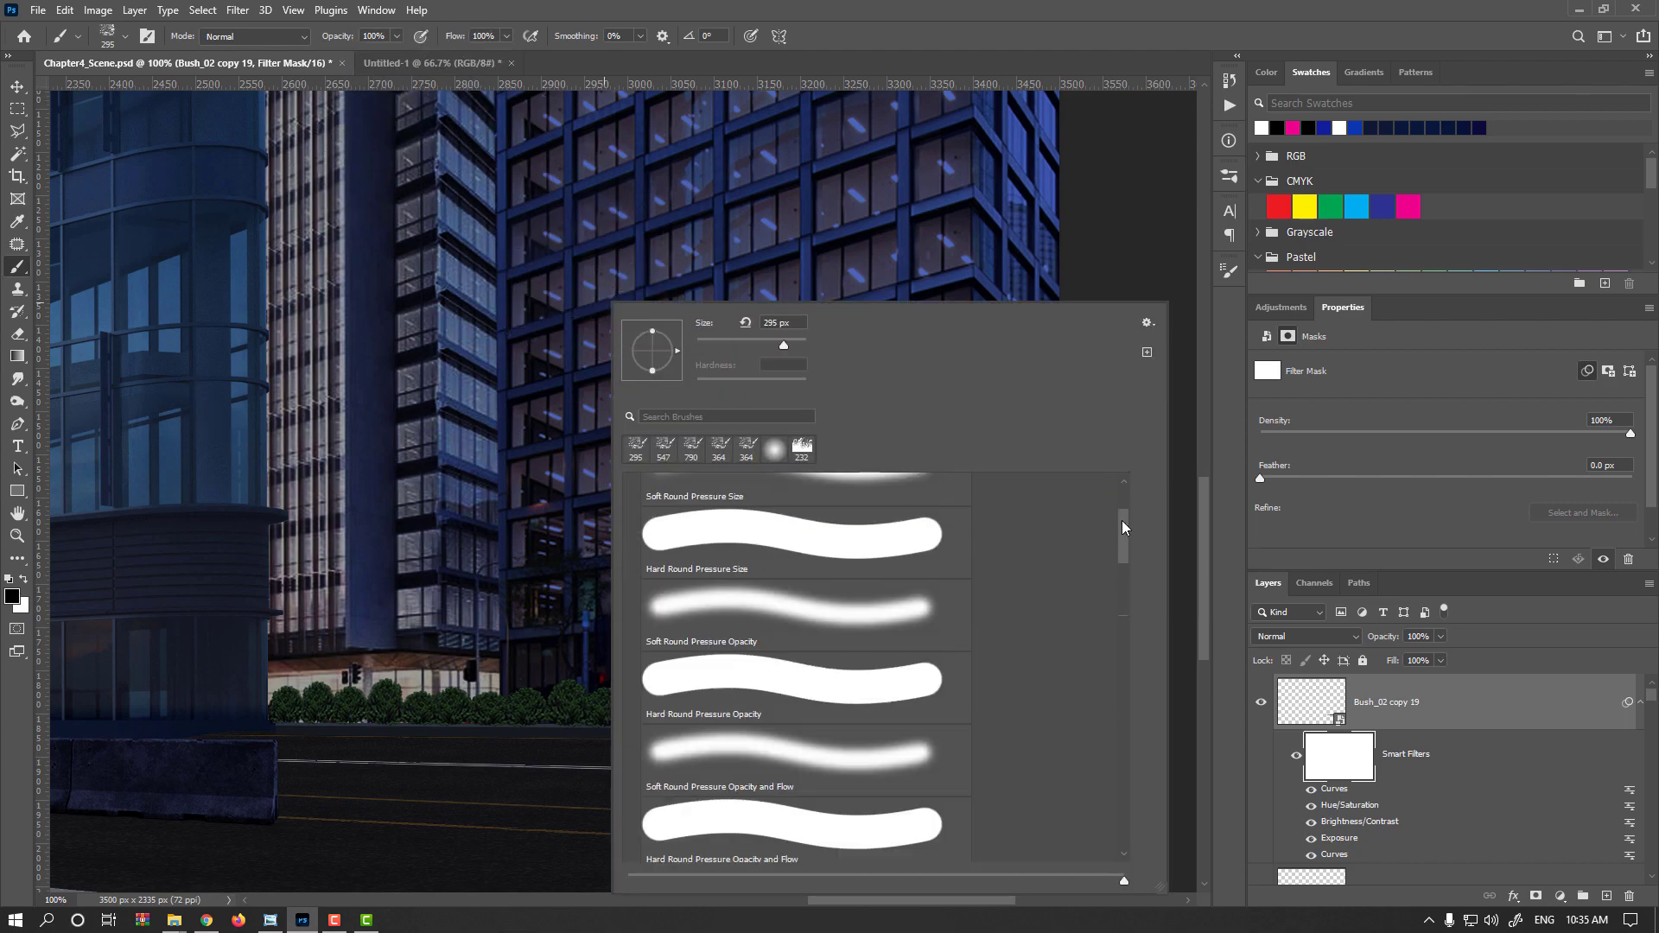
left_click(878, 524)
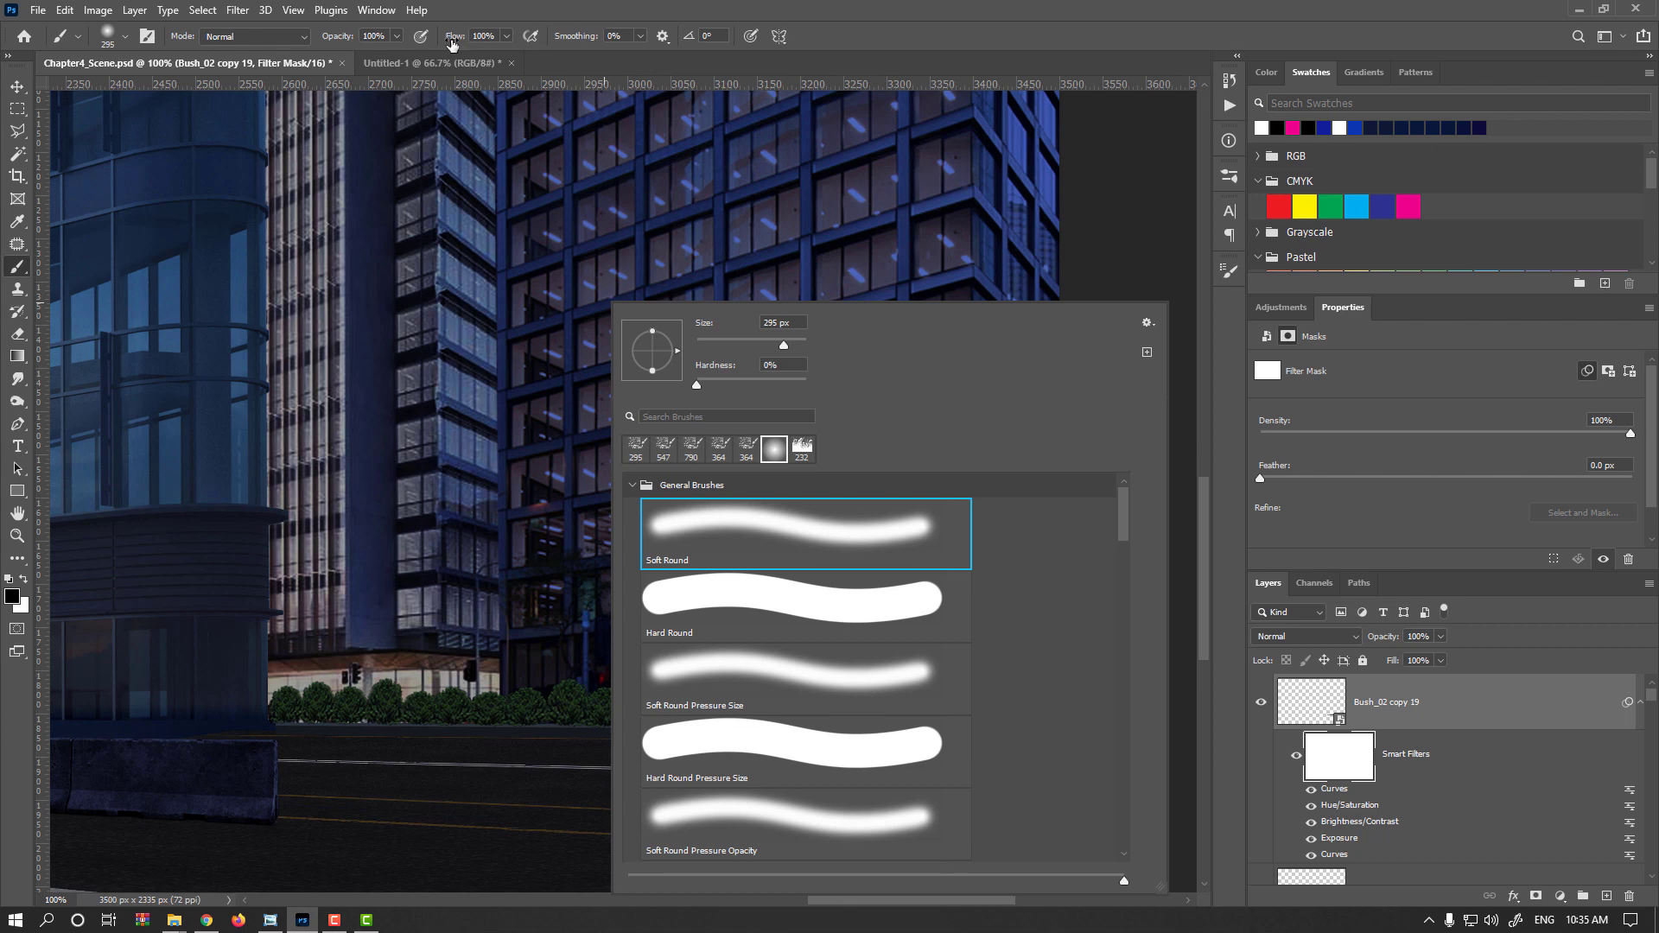
left_click_drag(451, 45, 397, 48)
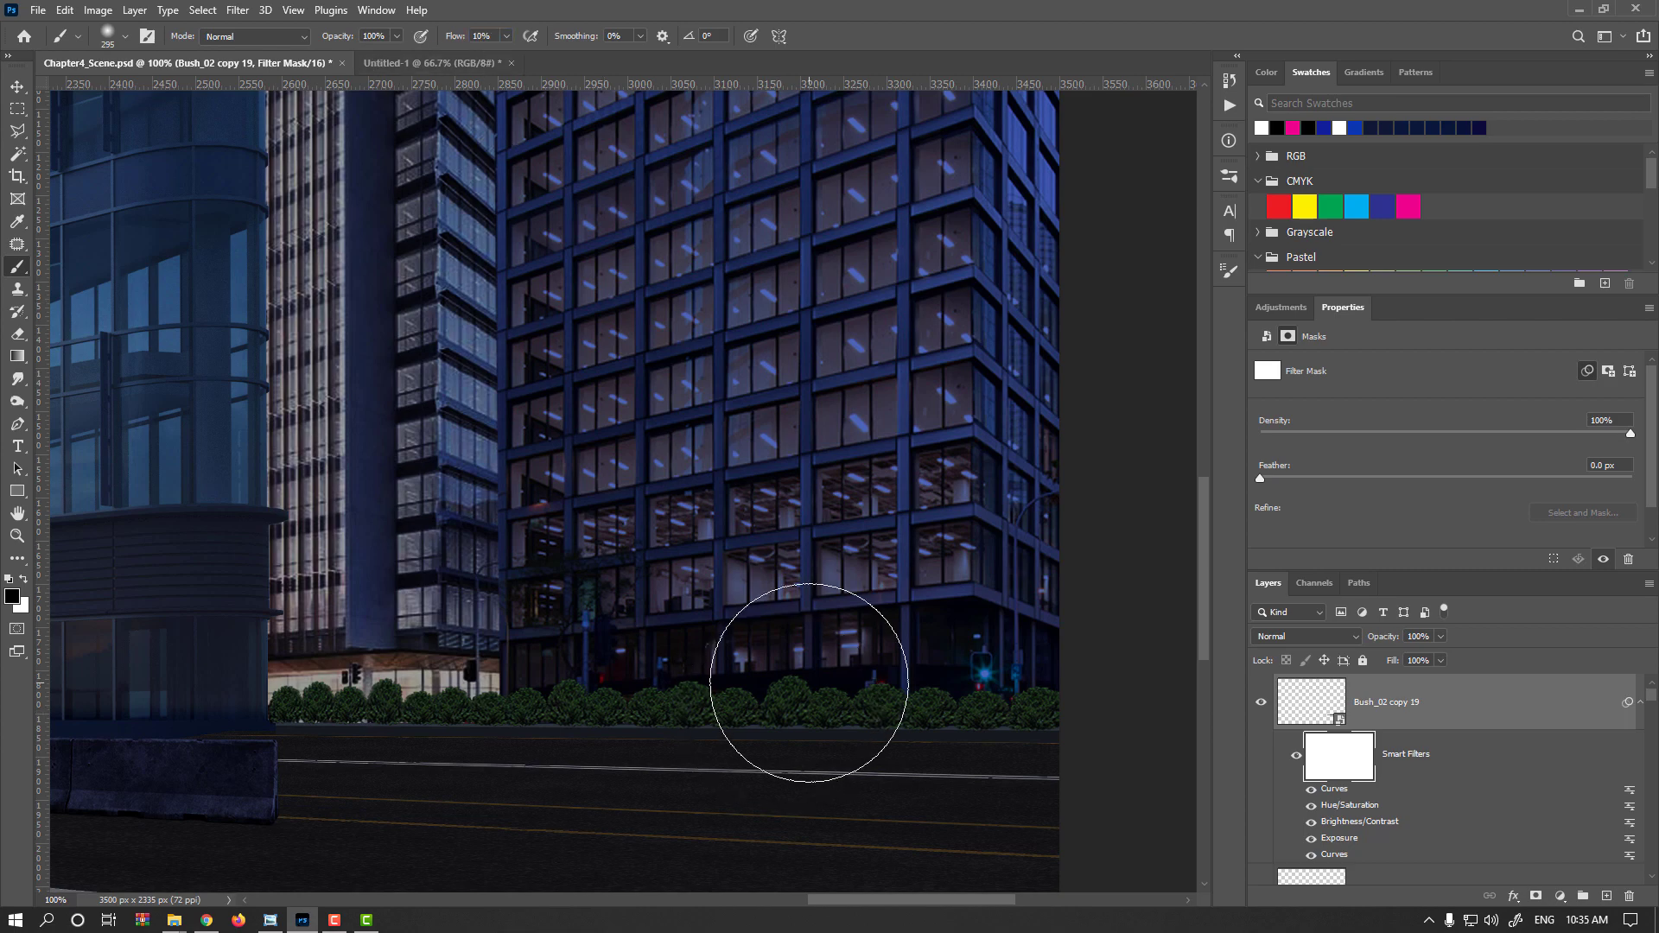
left_click_drag(808, 683, 728, 687)
scroll(779, 693, "up", 3)
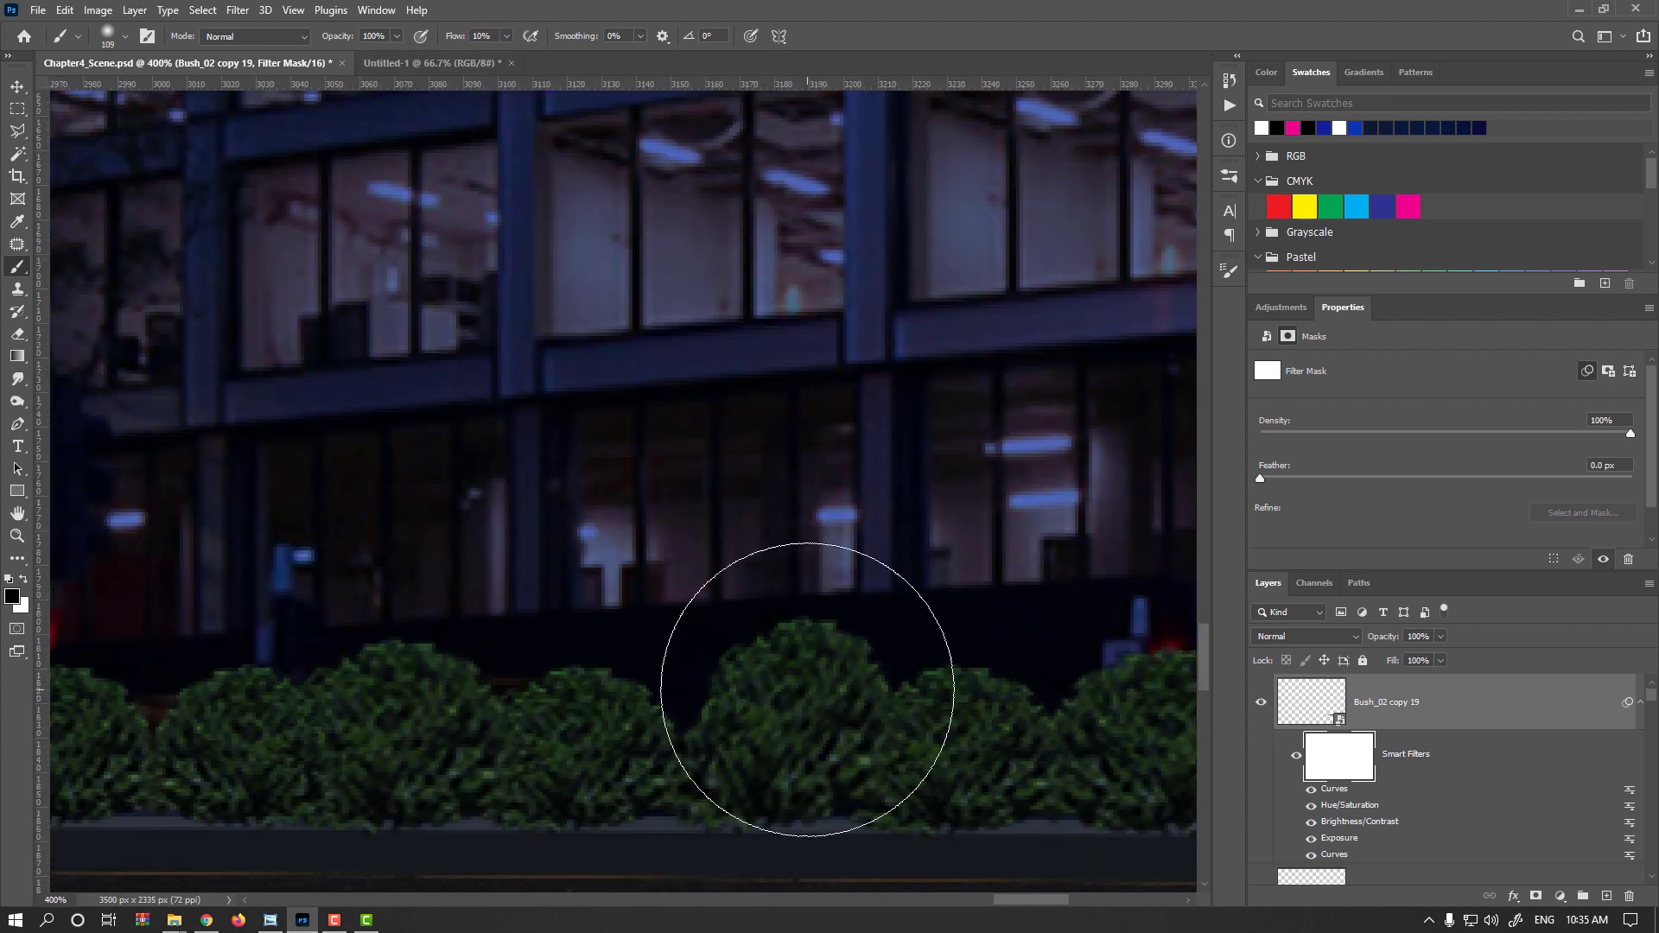
scroll(784, 696, "down", 2)
scroll(783, 692, "down", 1)
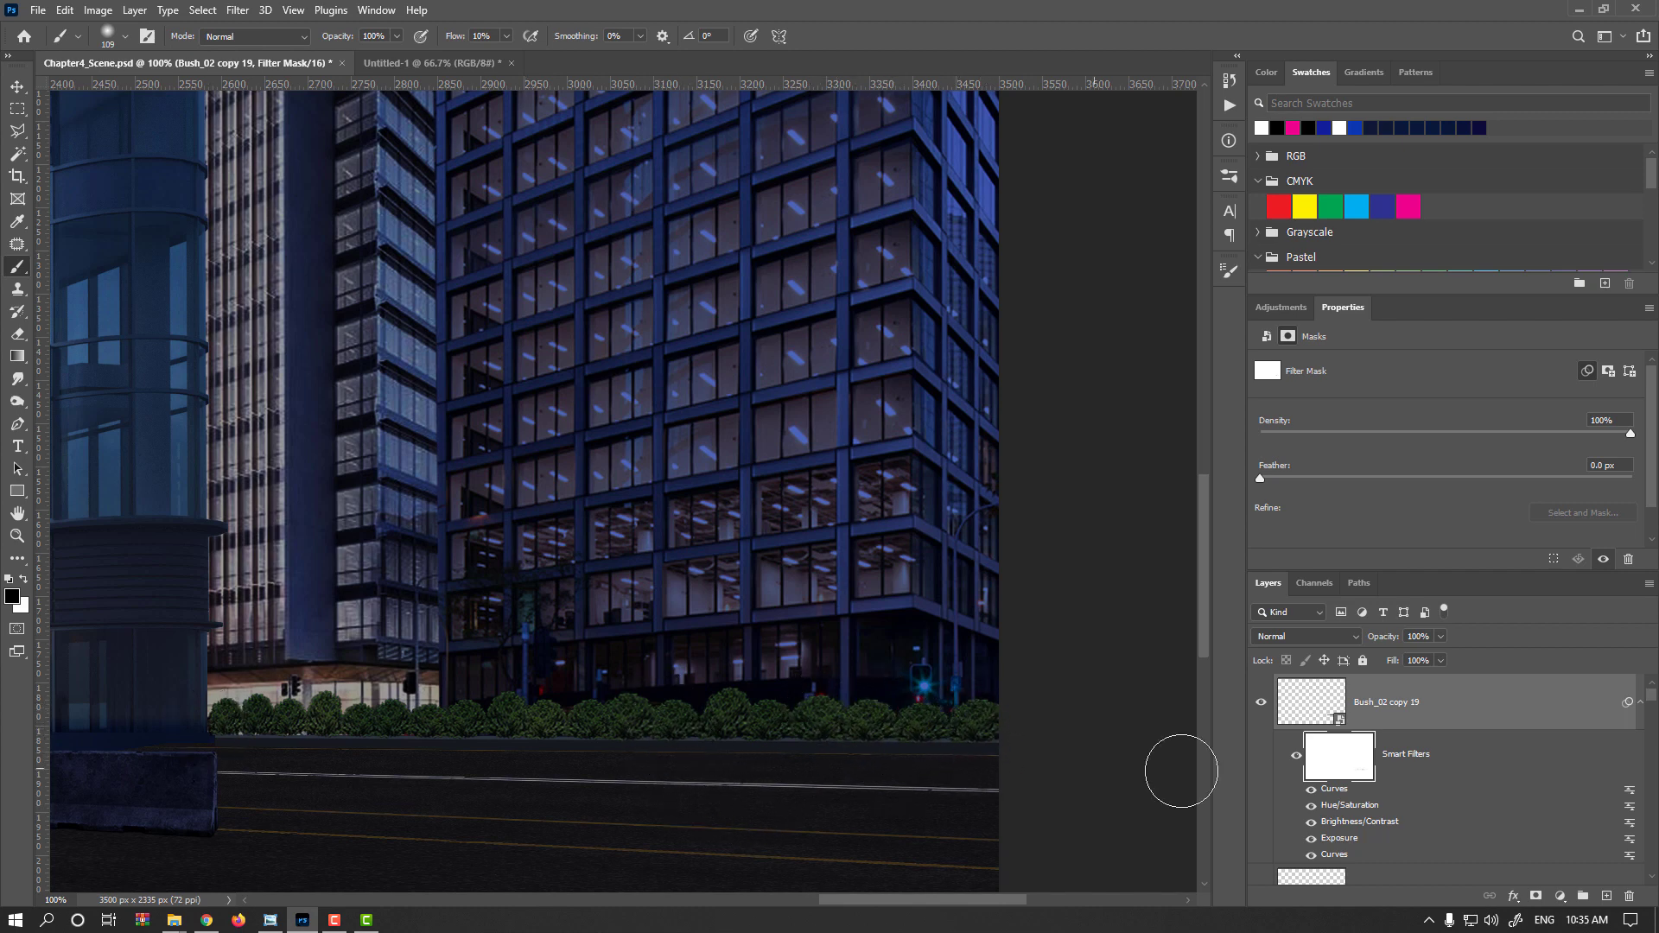
left_click(1352, 771, "alt")
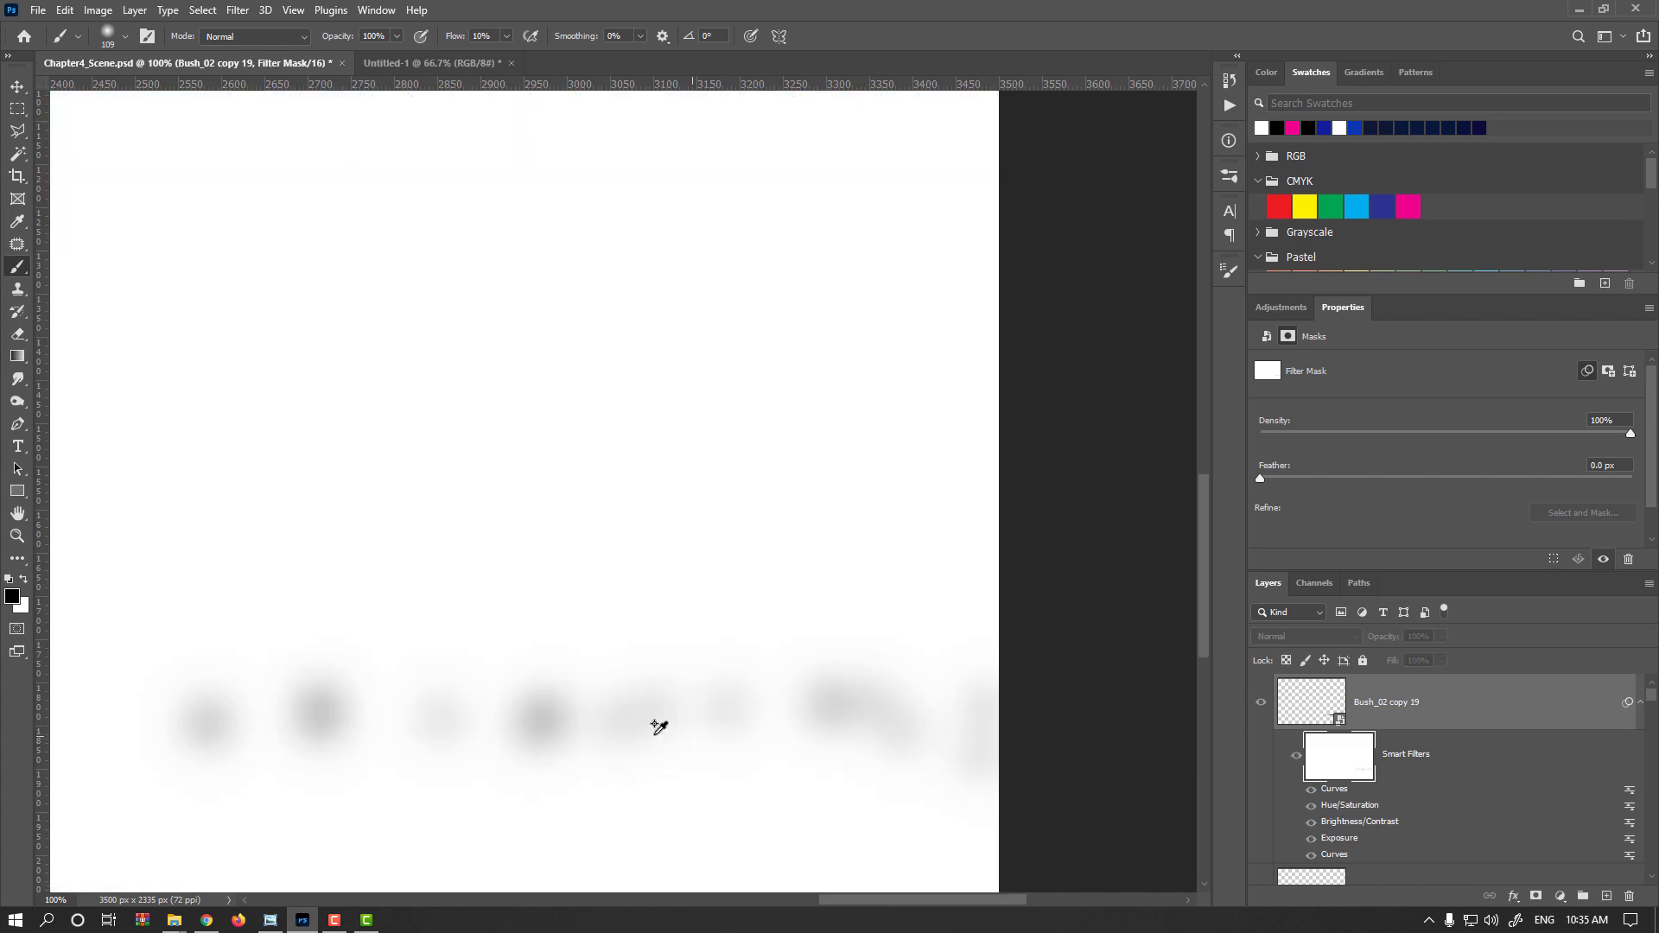
scroll(854, 718, "up", 1)
scroll(821, 700, "down", 1)
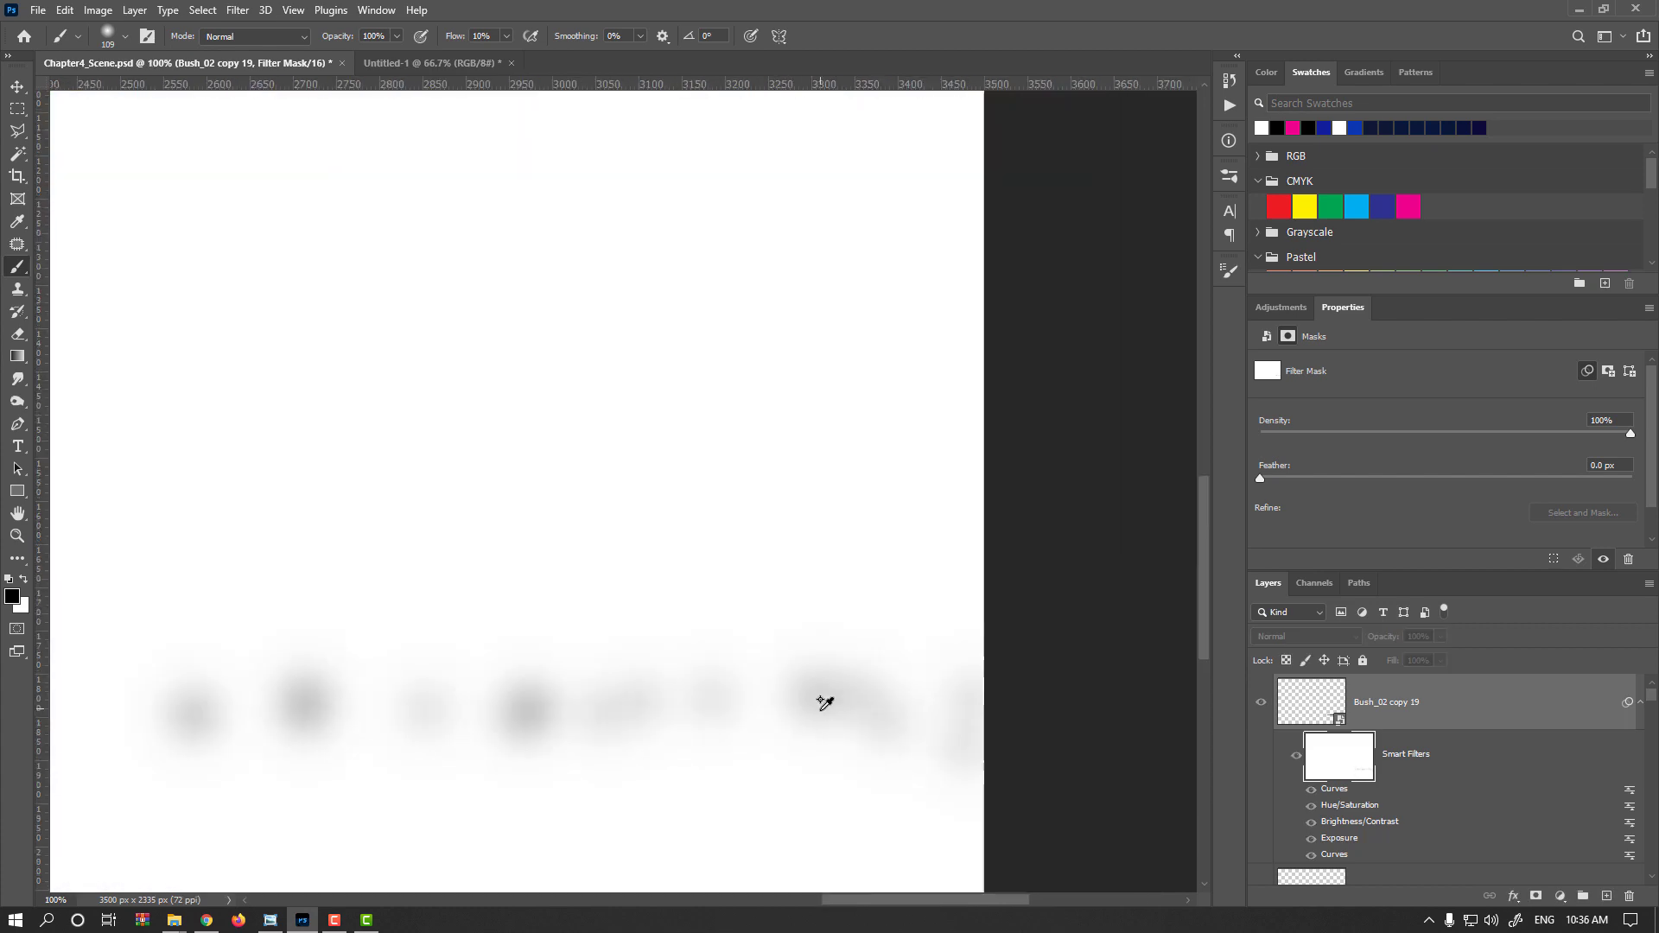
left_click(1260, 706)
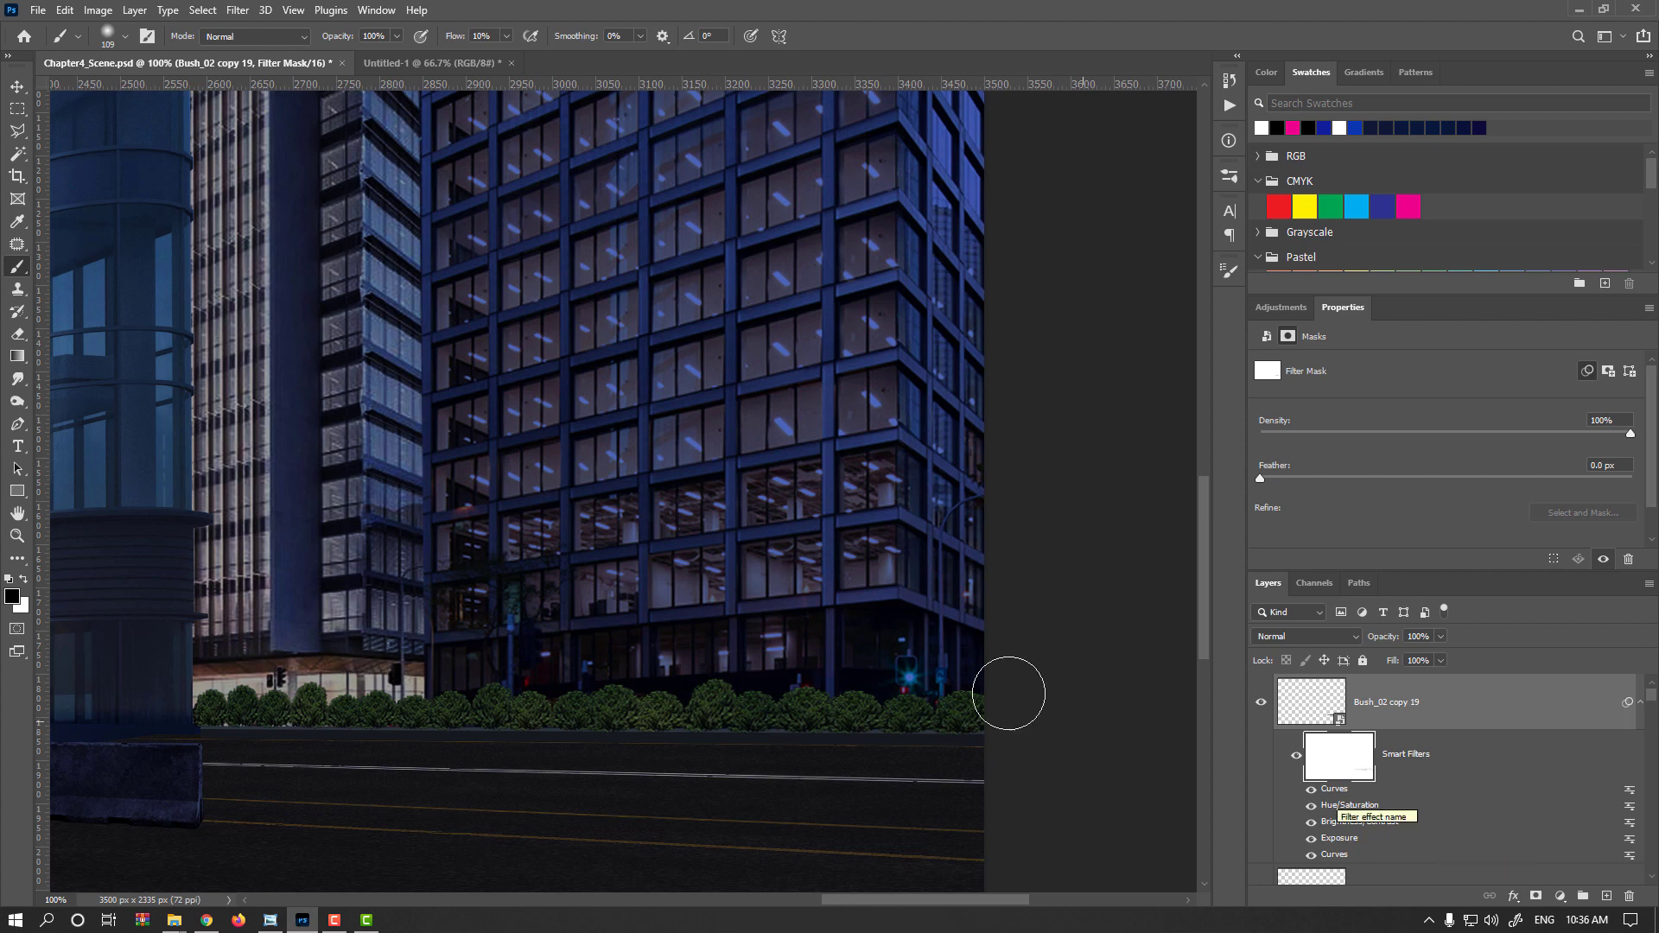
Duplicate the bush row layer and rasterize the copy
key("v")
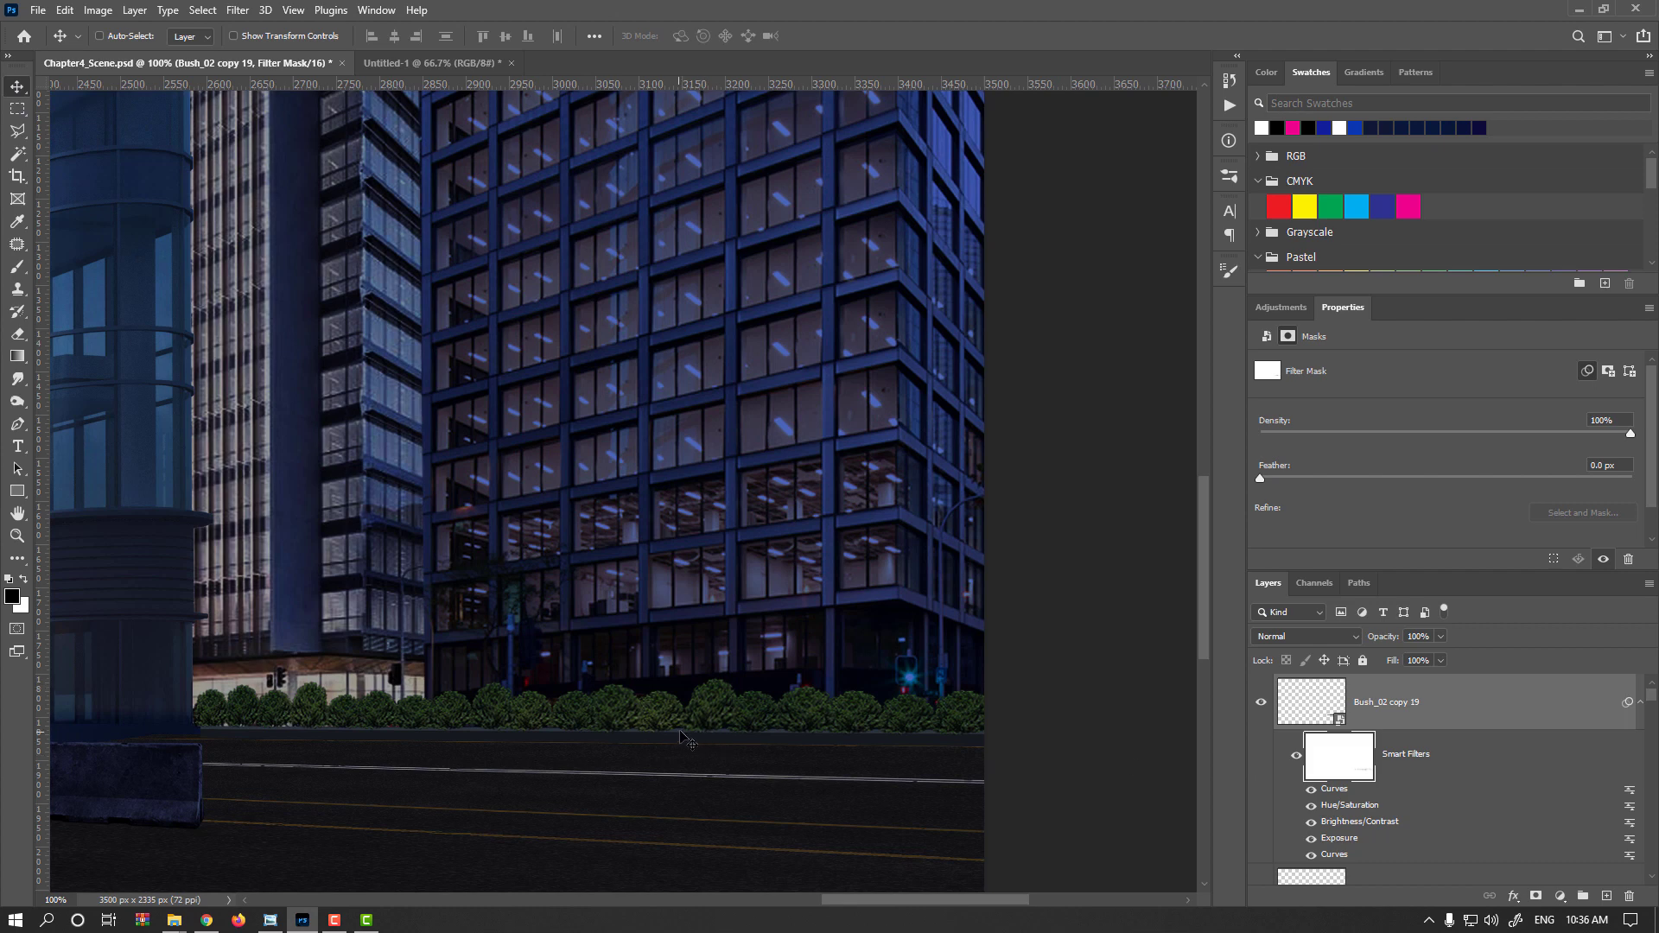
left_click_drag(1310, 715, 1563, 837)
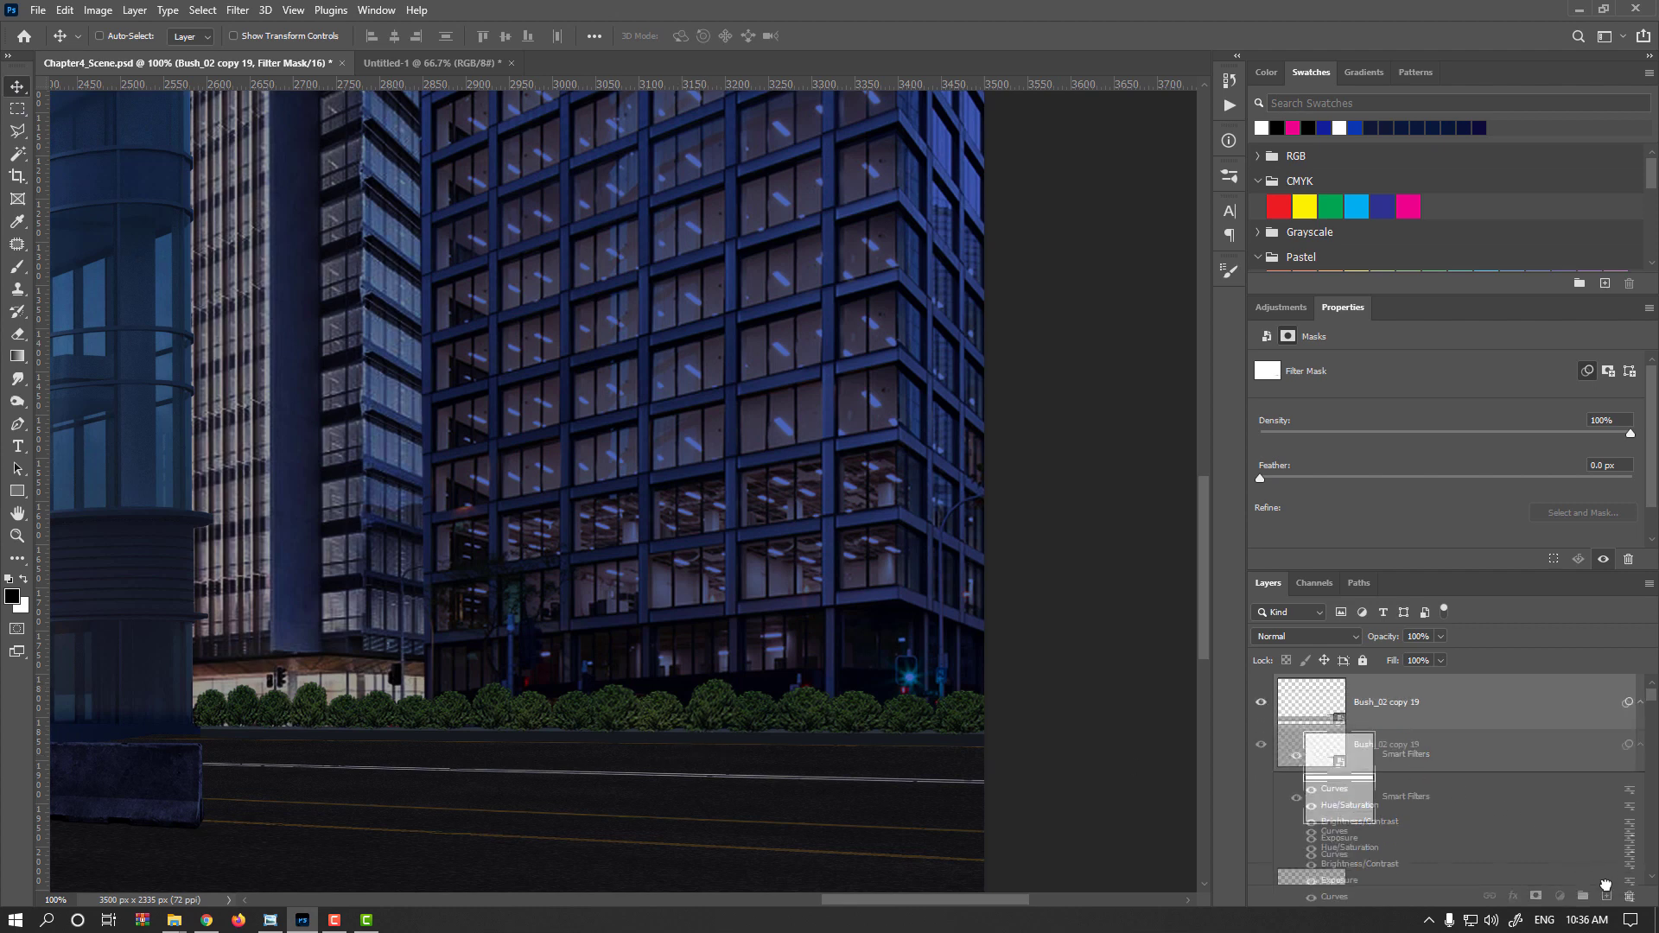
left_click_drag(1609, 893, 1609, 892)
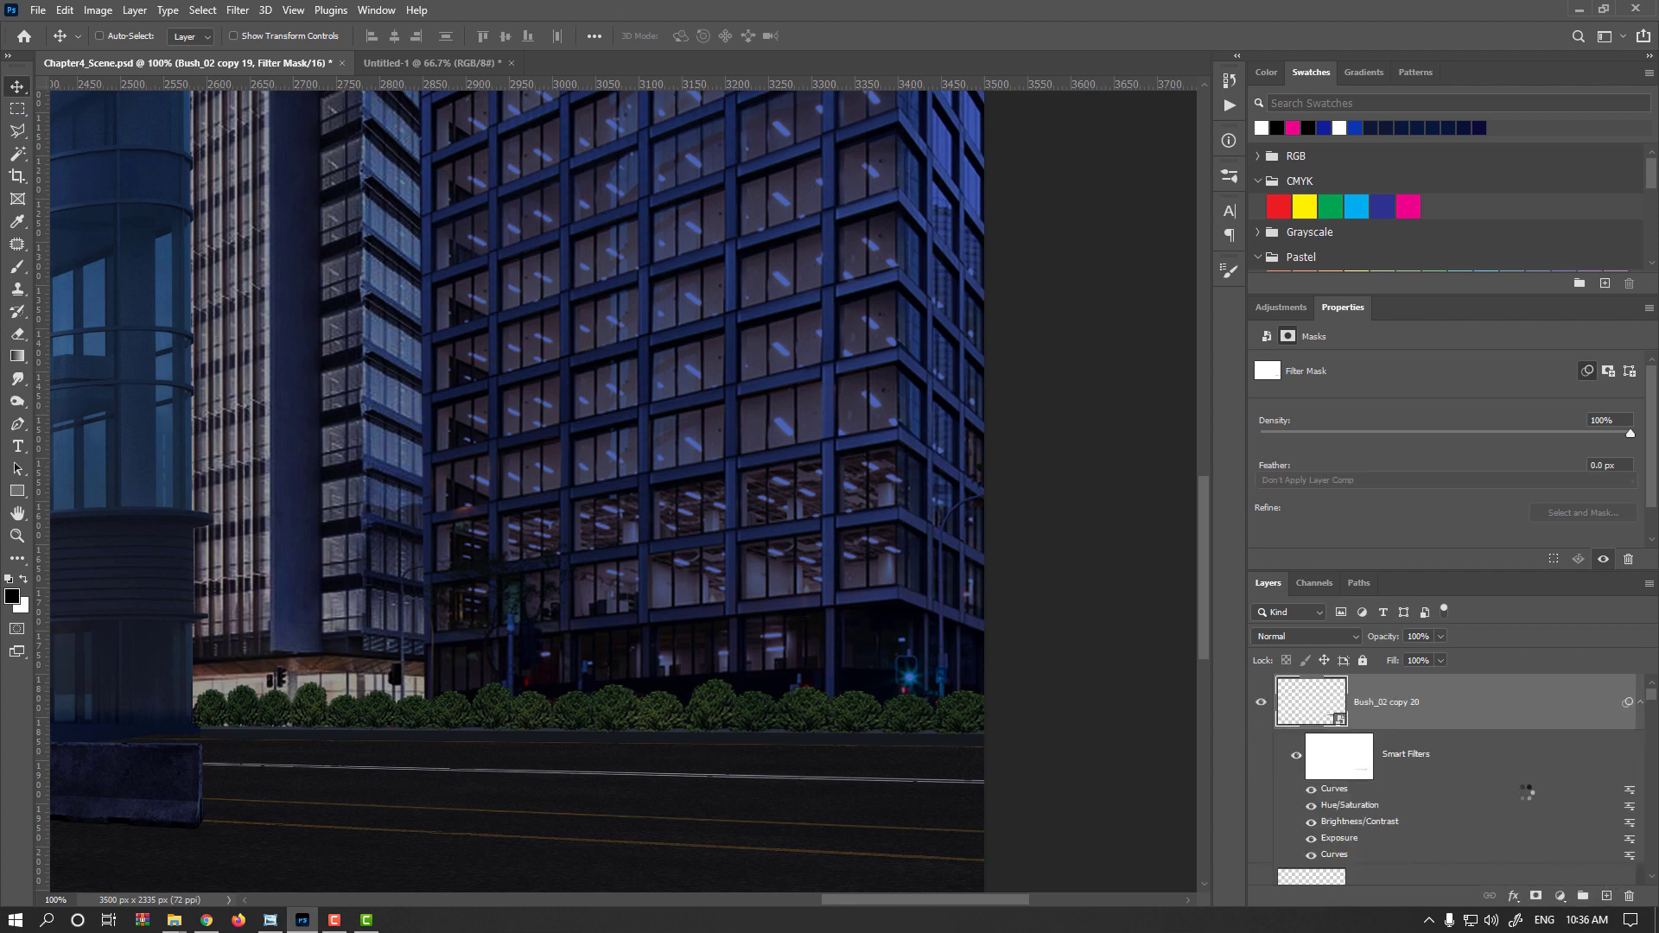
right_click(1470, 717)
left_click(1331, 479)
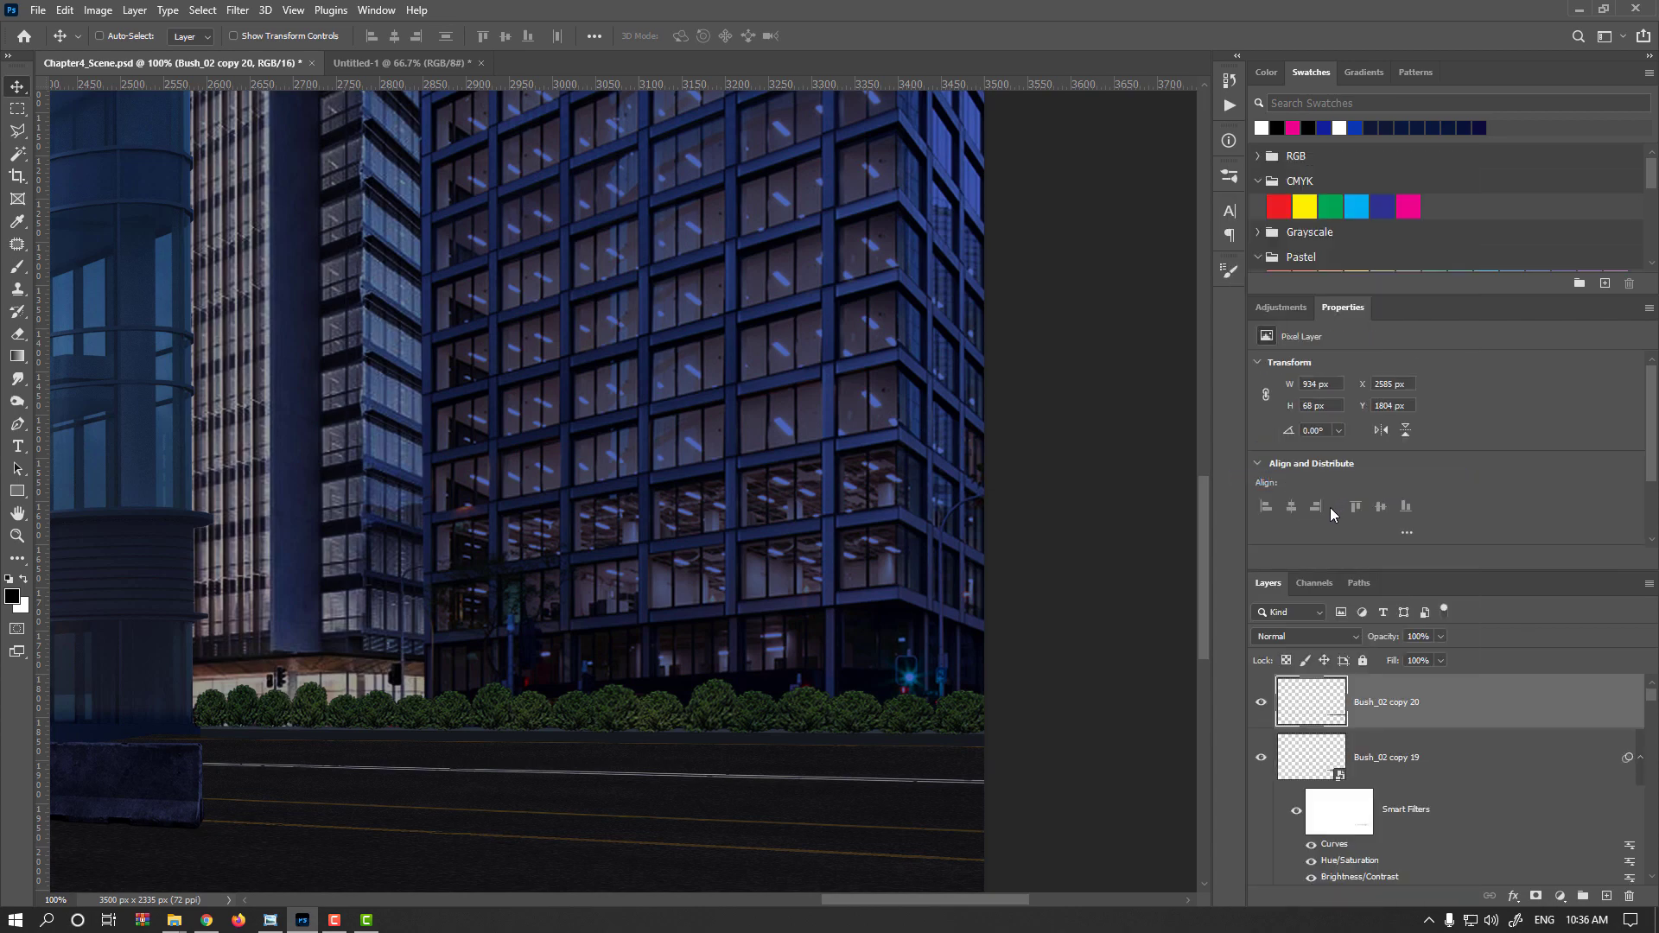
Desaturate the bush copy and set its Hue/Saturation lightness to -100 to make it black
key("shift+ctrl+u")
key("ctrl+u")
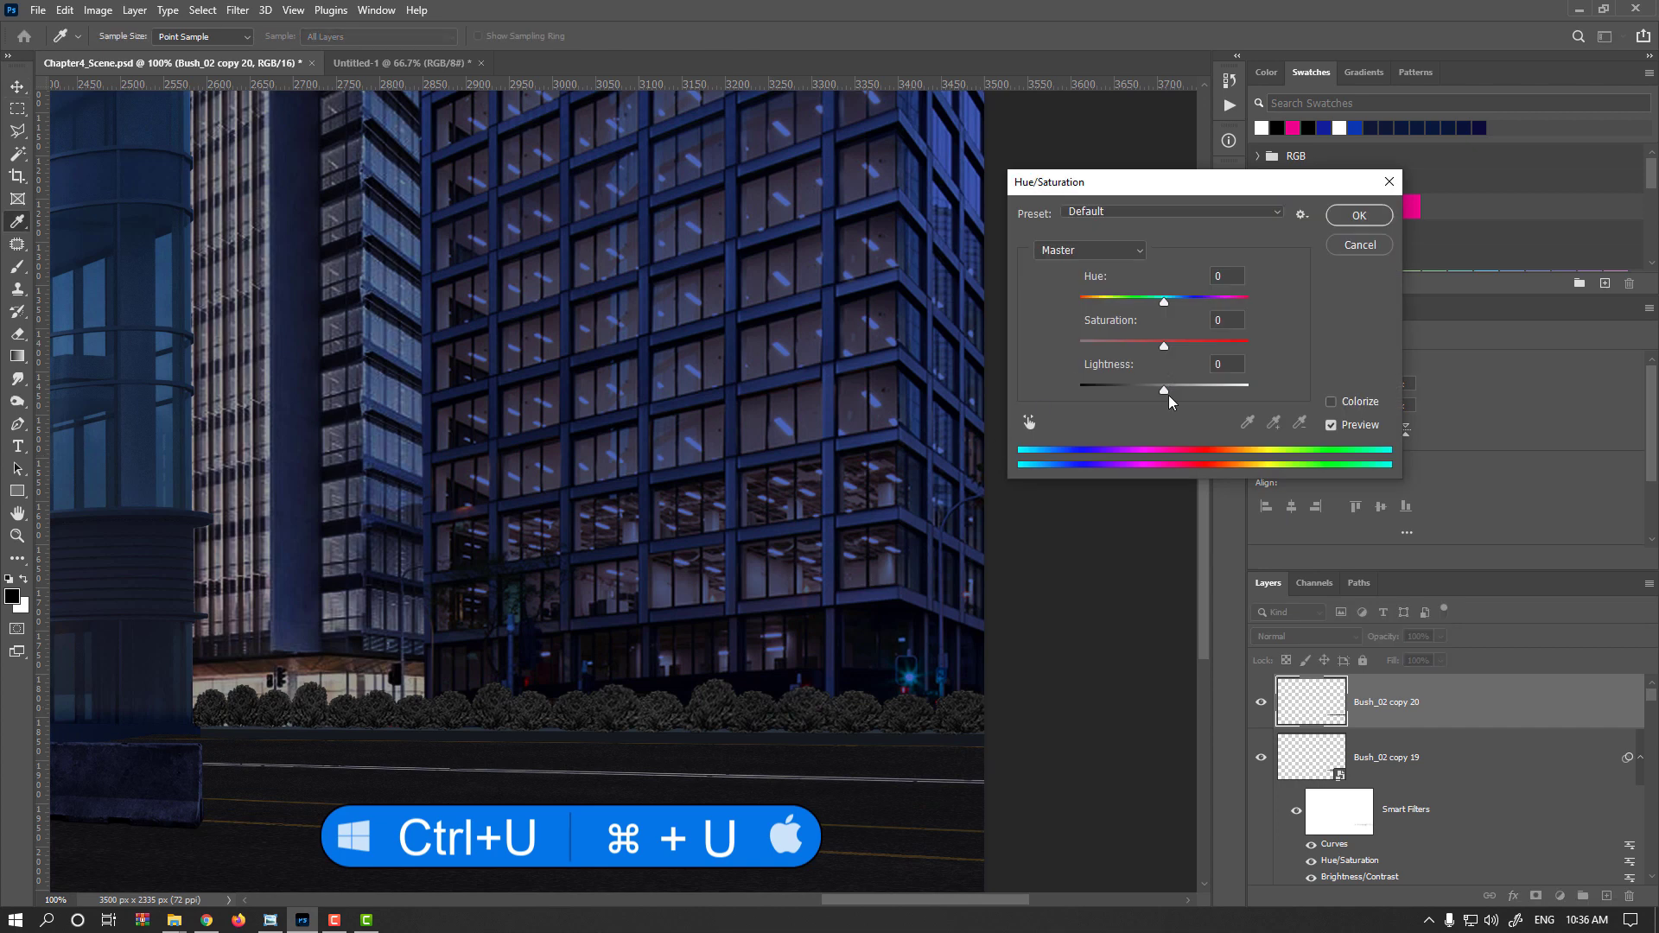
left_click_drag(1169, 402, 1081, 399)
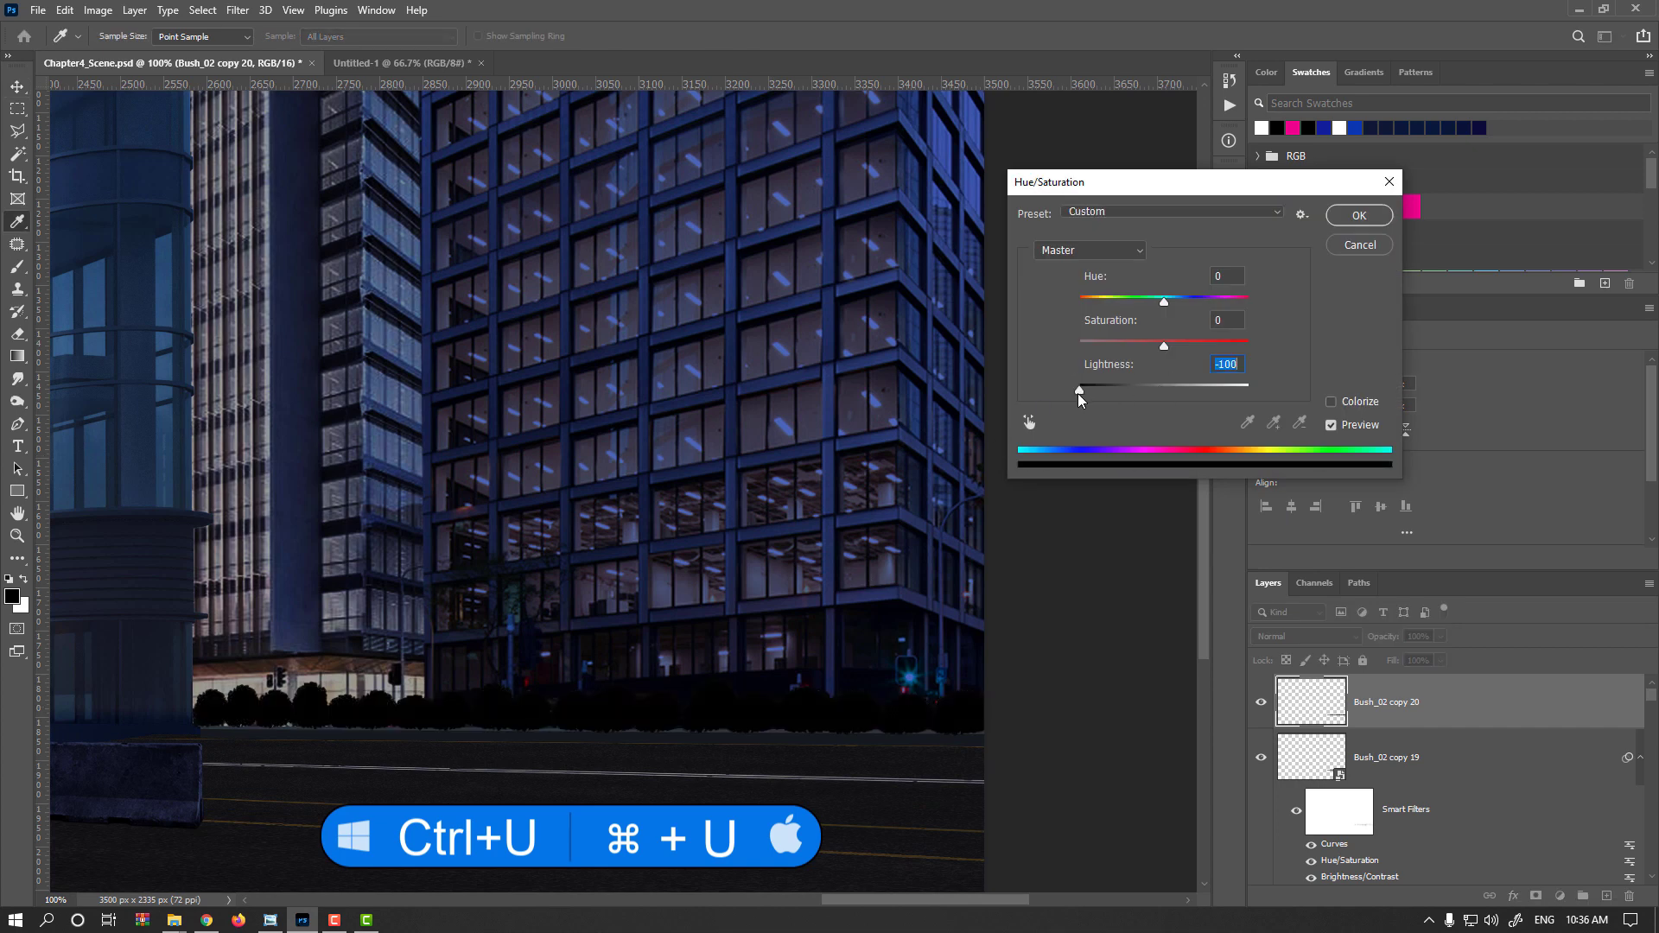
key("Return")
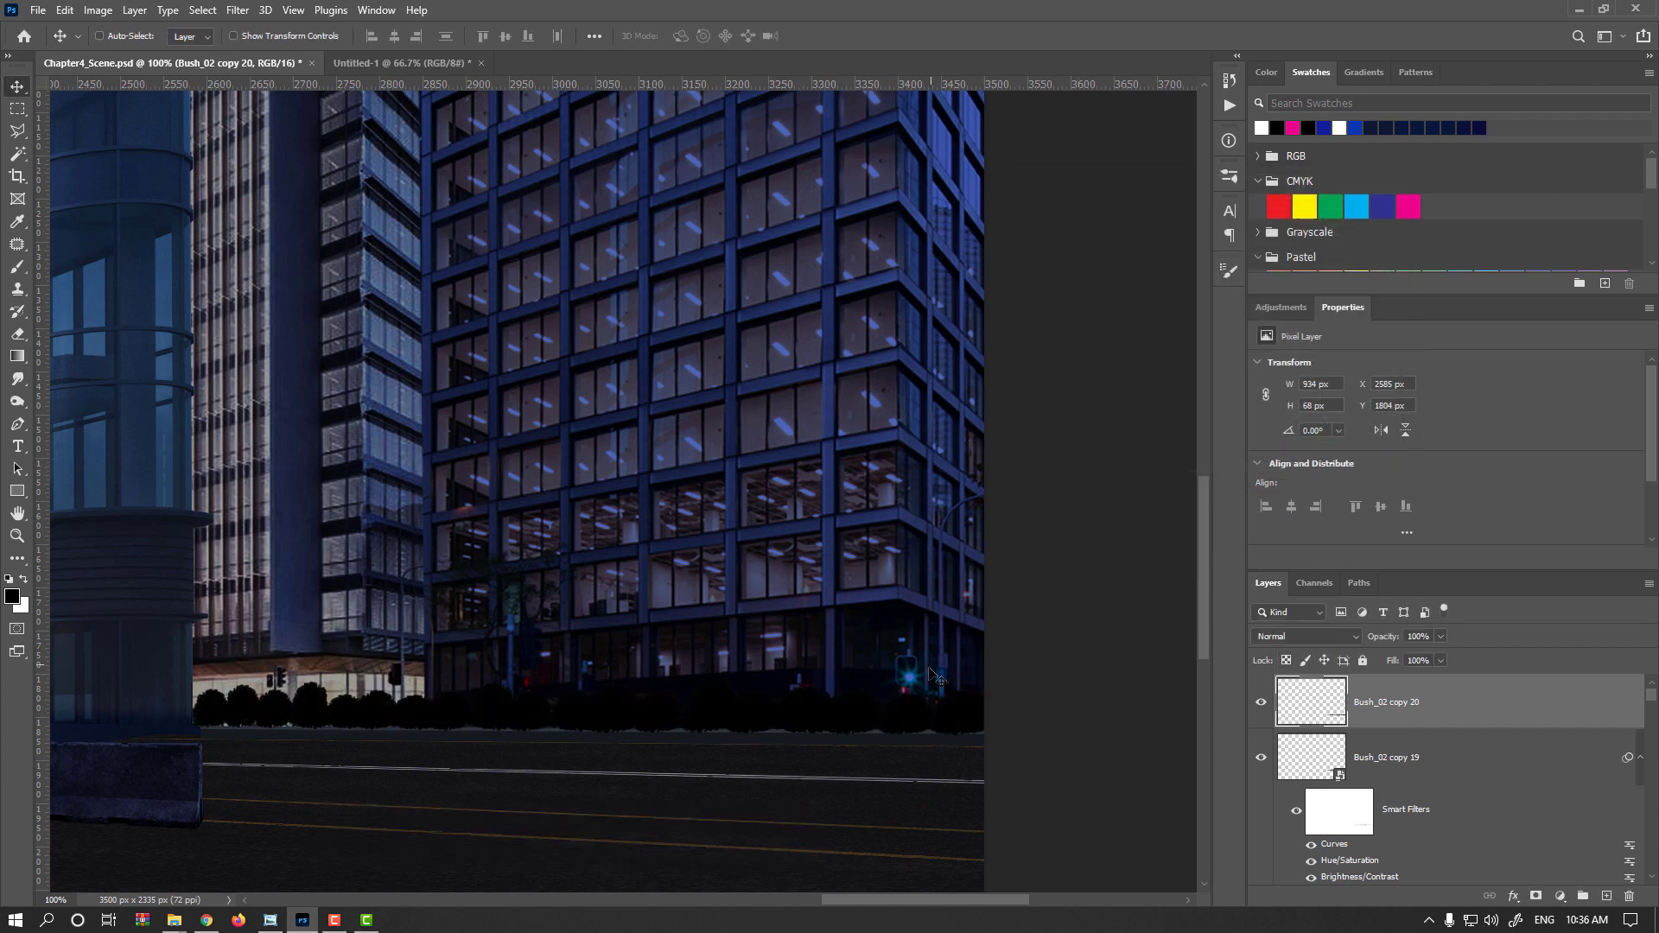
Squash the black bush copy into a thin shadow strip about 25 px tall along the bush base
key("ctrl+t")
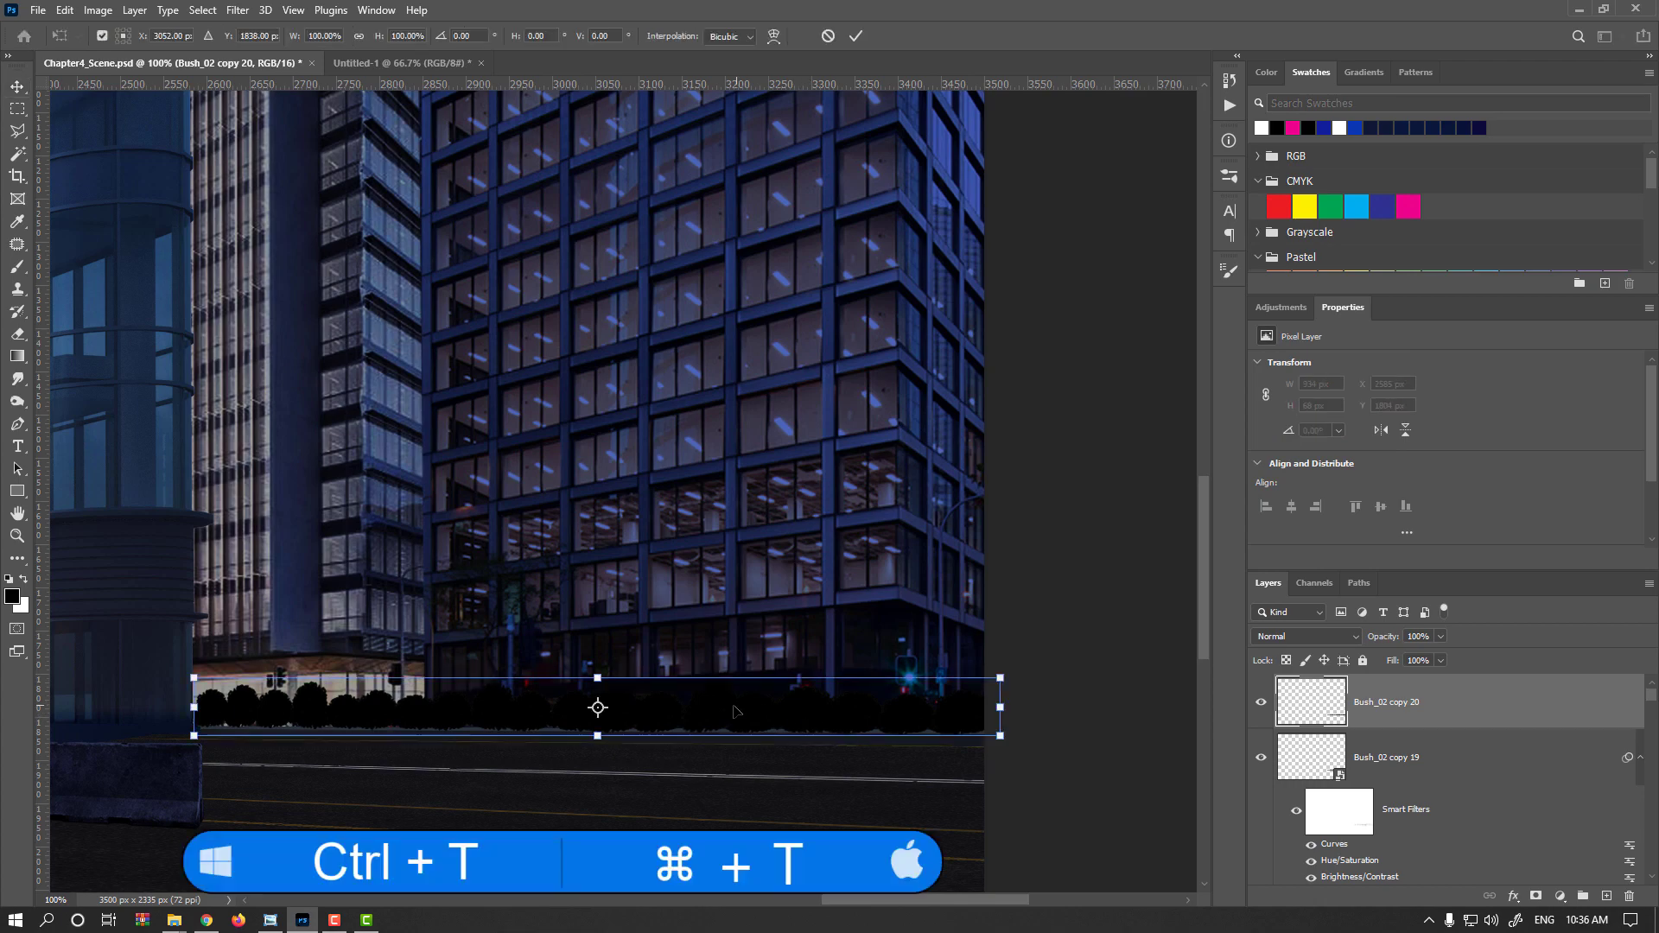
scroll(691, 726, "up", 1, "alt")
scroll(706, 725, "down", 1, "alt")
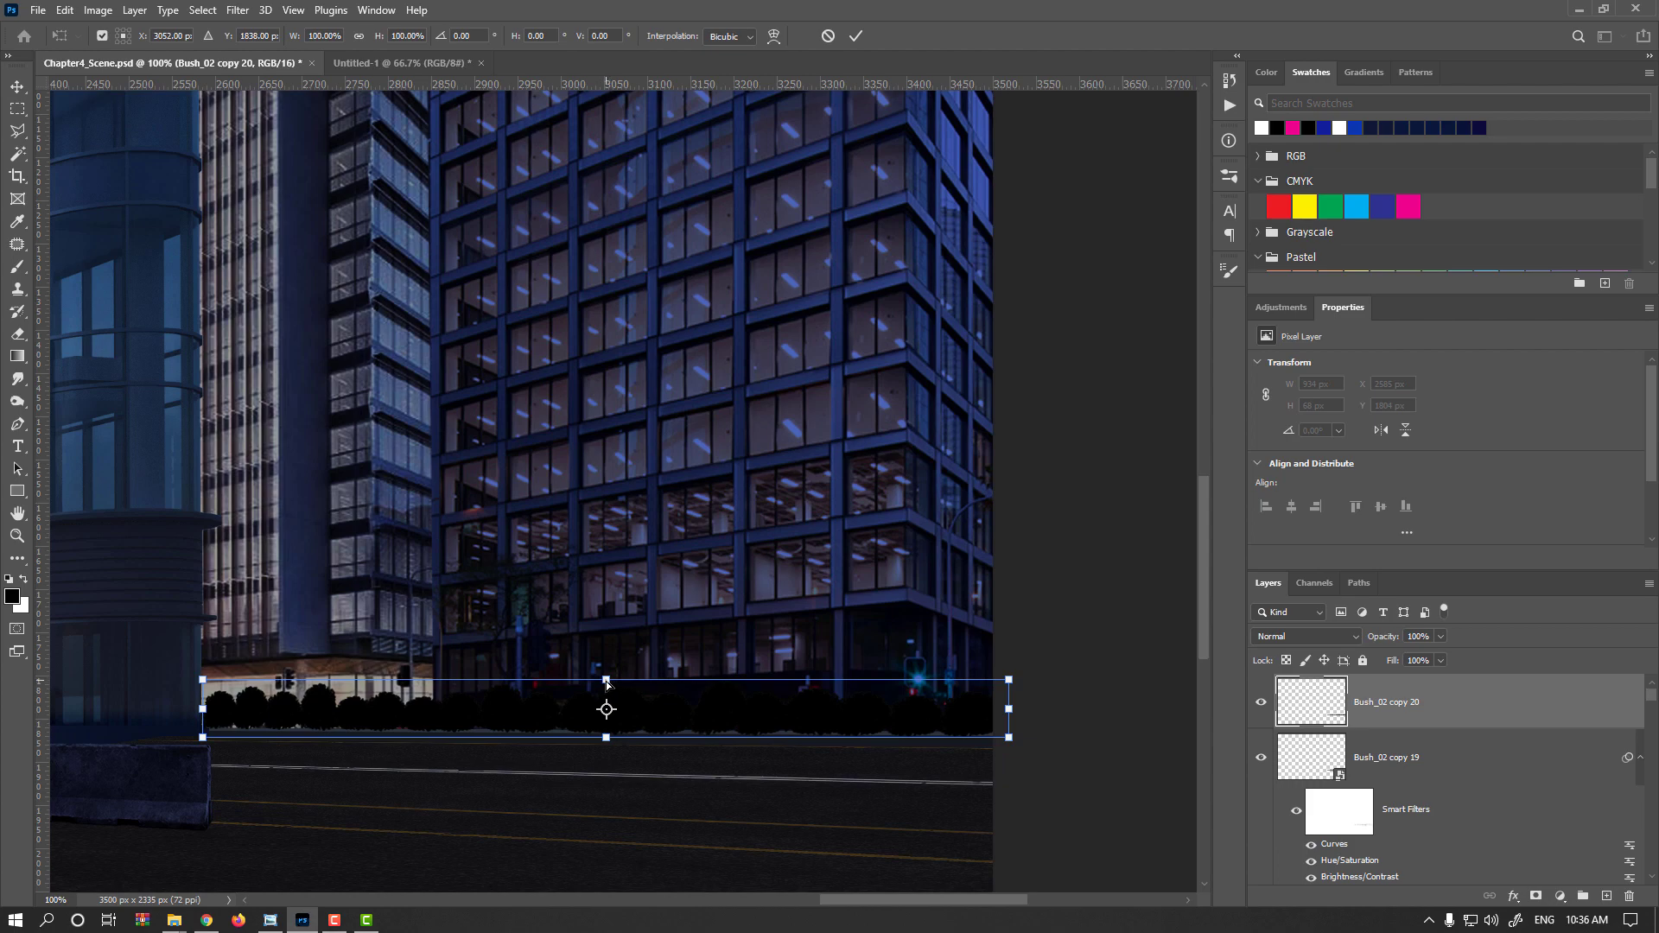
mouse_move(605, 683)
left_mouse_down()
mouse_move(587, 754)
mouse_move(619, 704)
left_mouse_up()
scroll(605, 755, "up", 1, "alt")
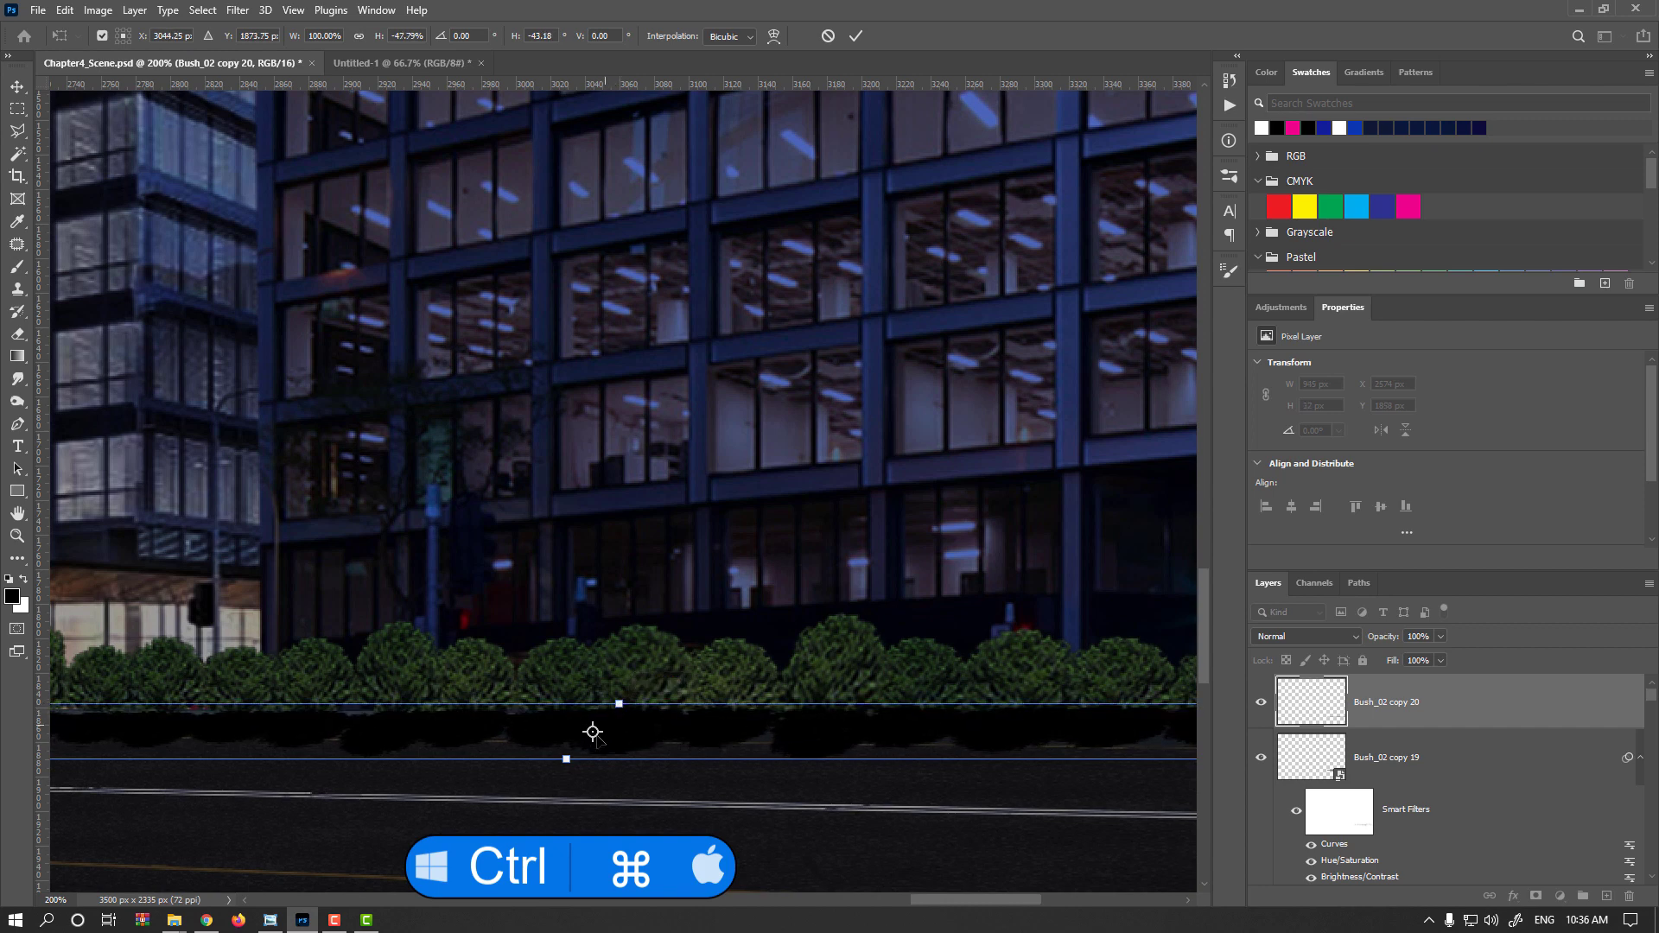
left_click_drag(566, 760, 541, 743)
left_click_drag(619, 707, 624, 707)
key("Return")
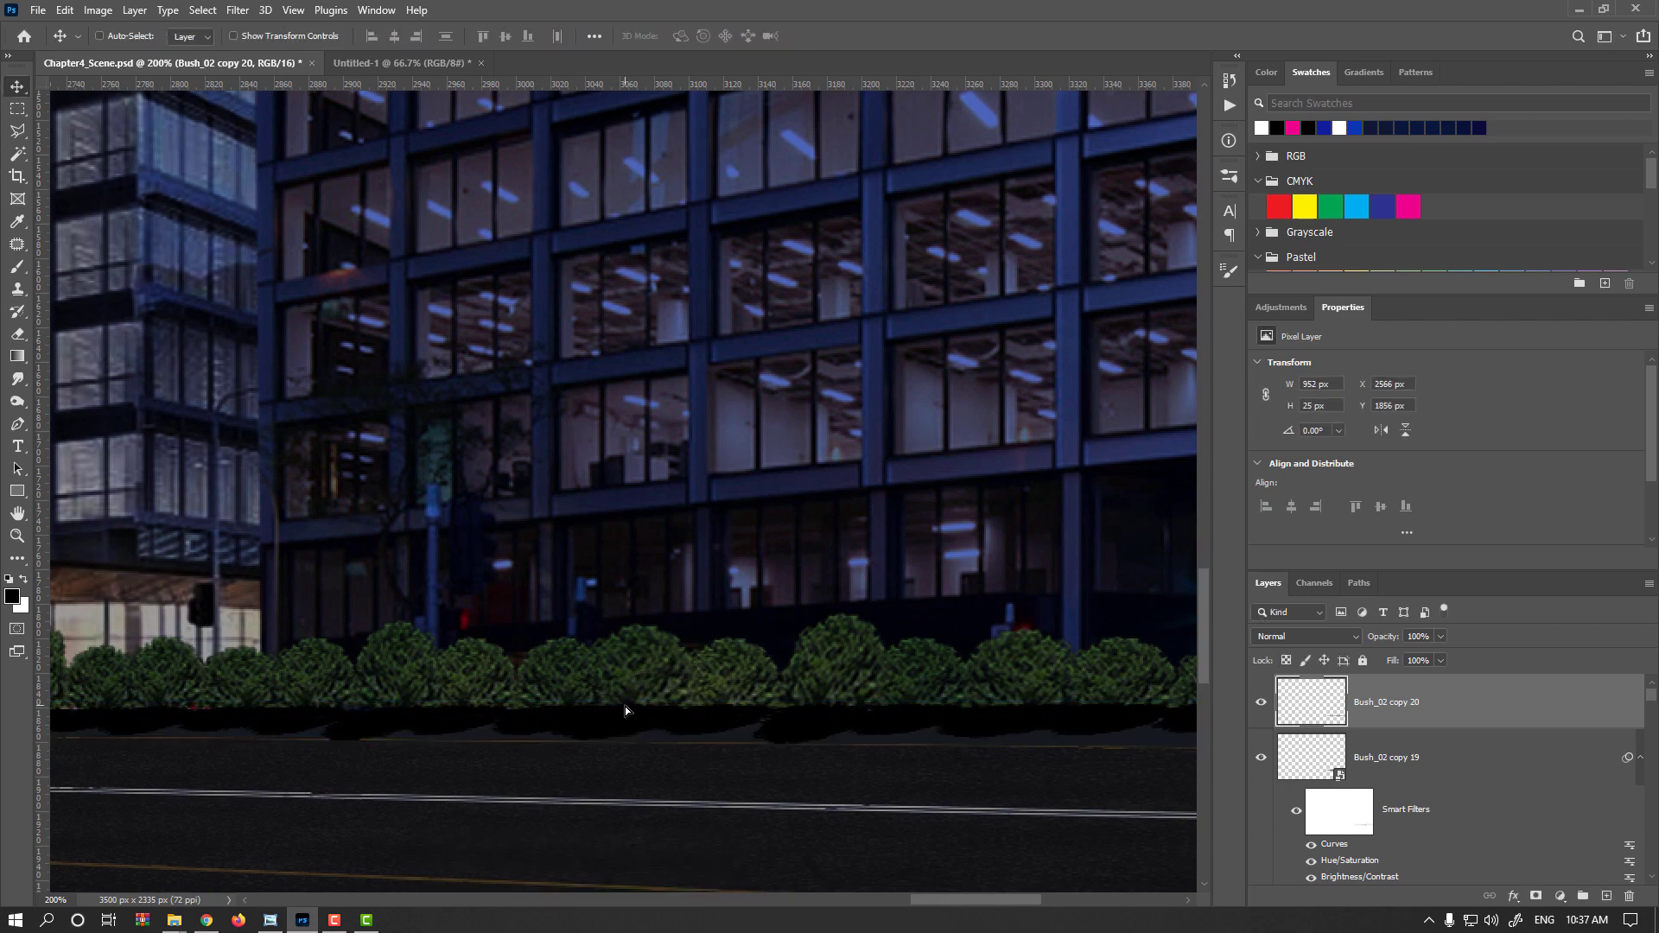
Open a Tilt-Shift blur on the black shadow strip and move its focus band down to the bush base
scroll(625, 707, "down", 1)
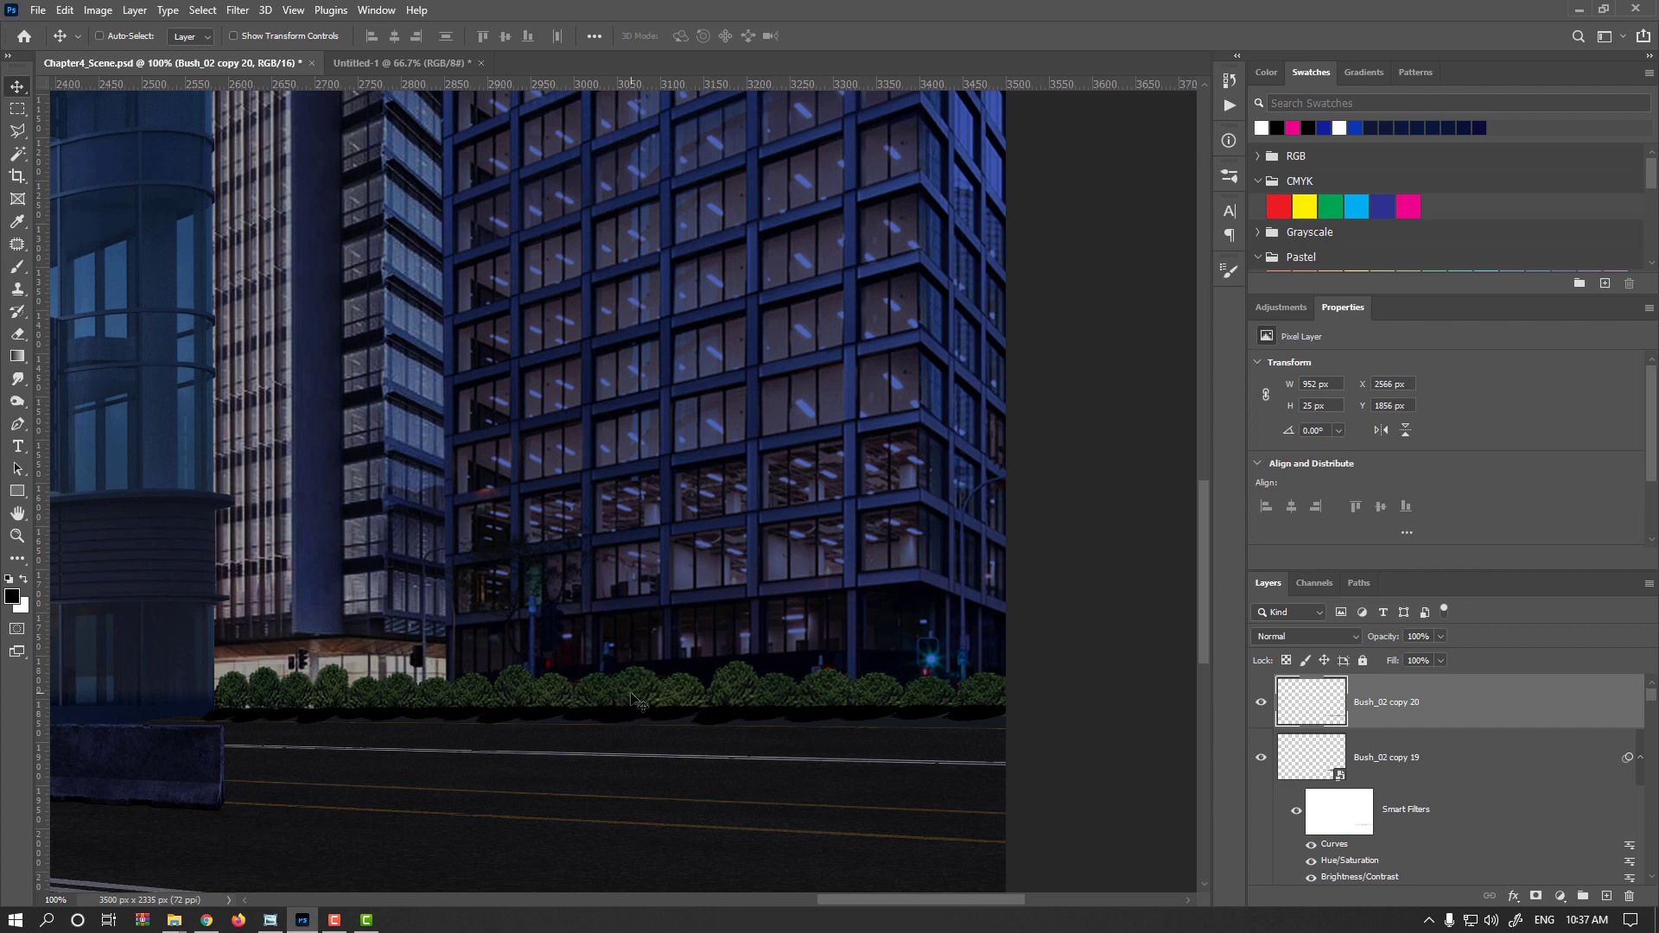
left_click(238, 10)
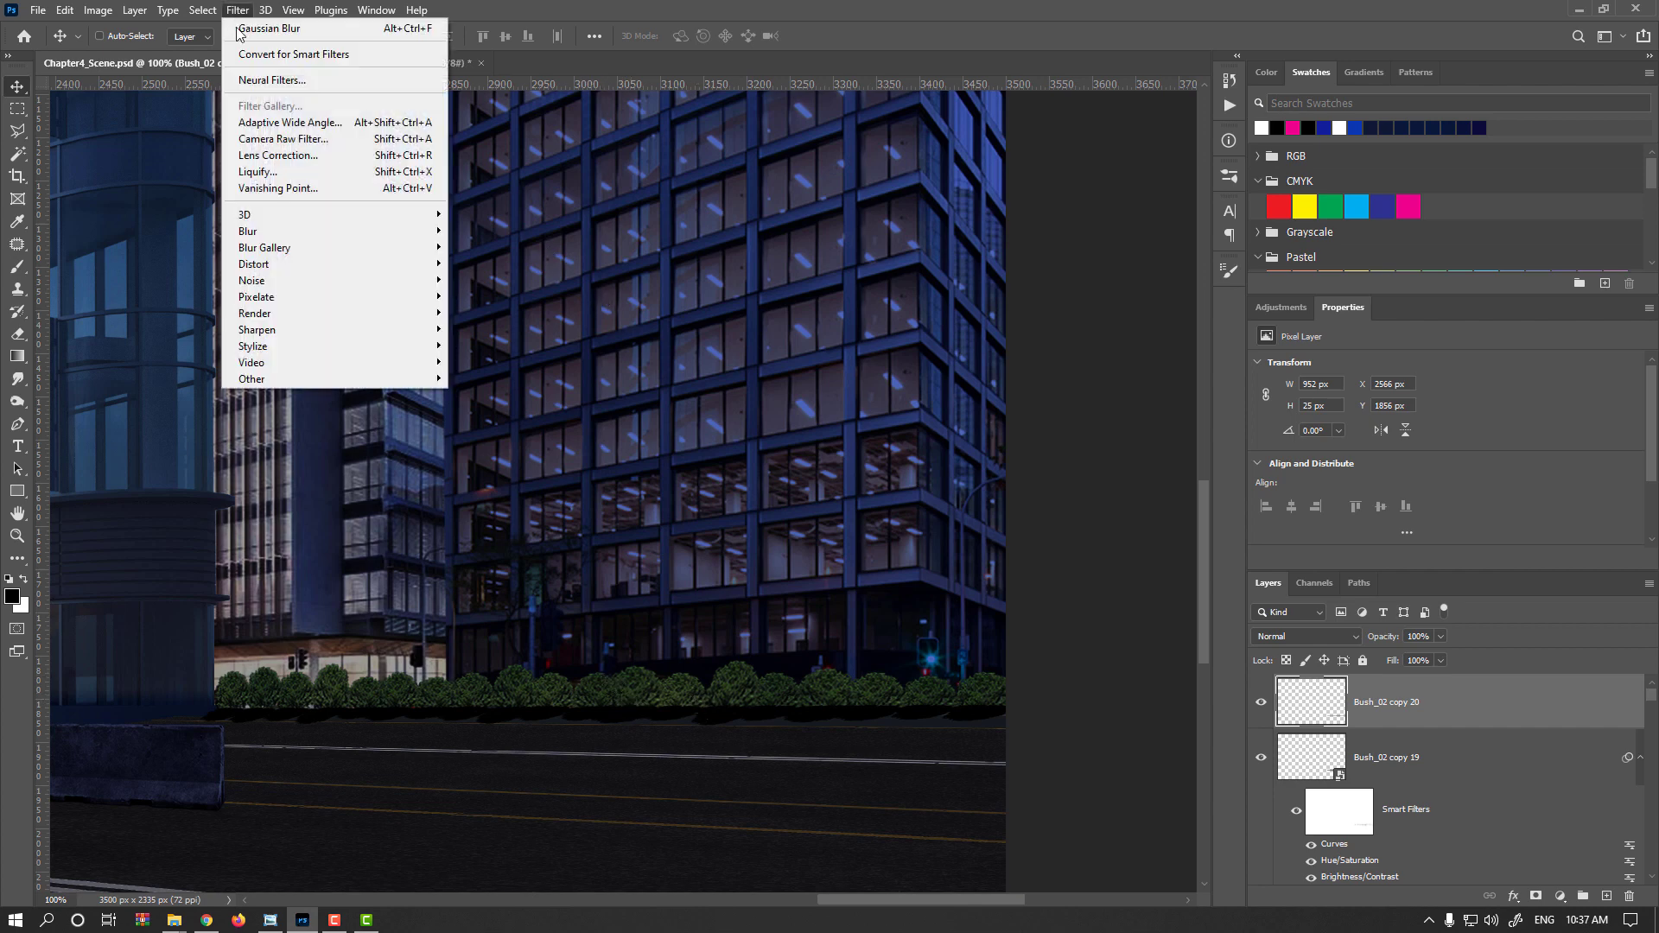
mouse_move(327, 235)
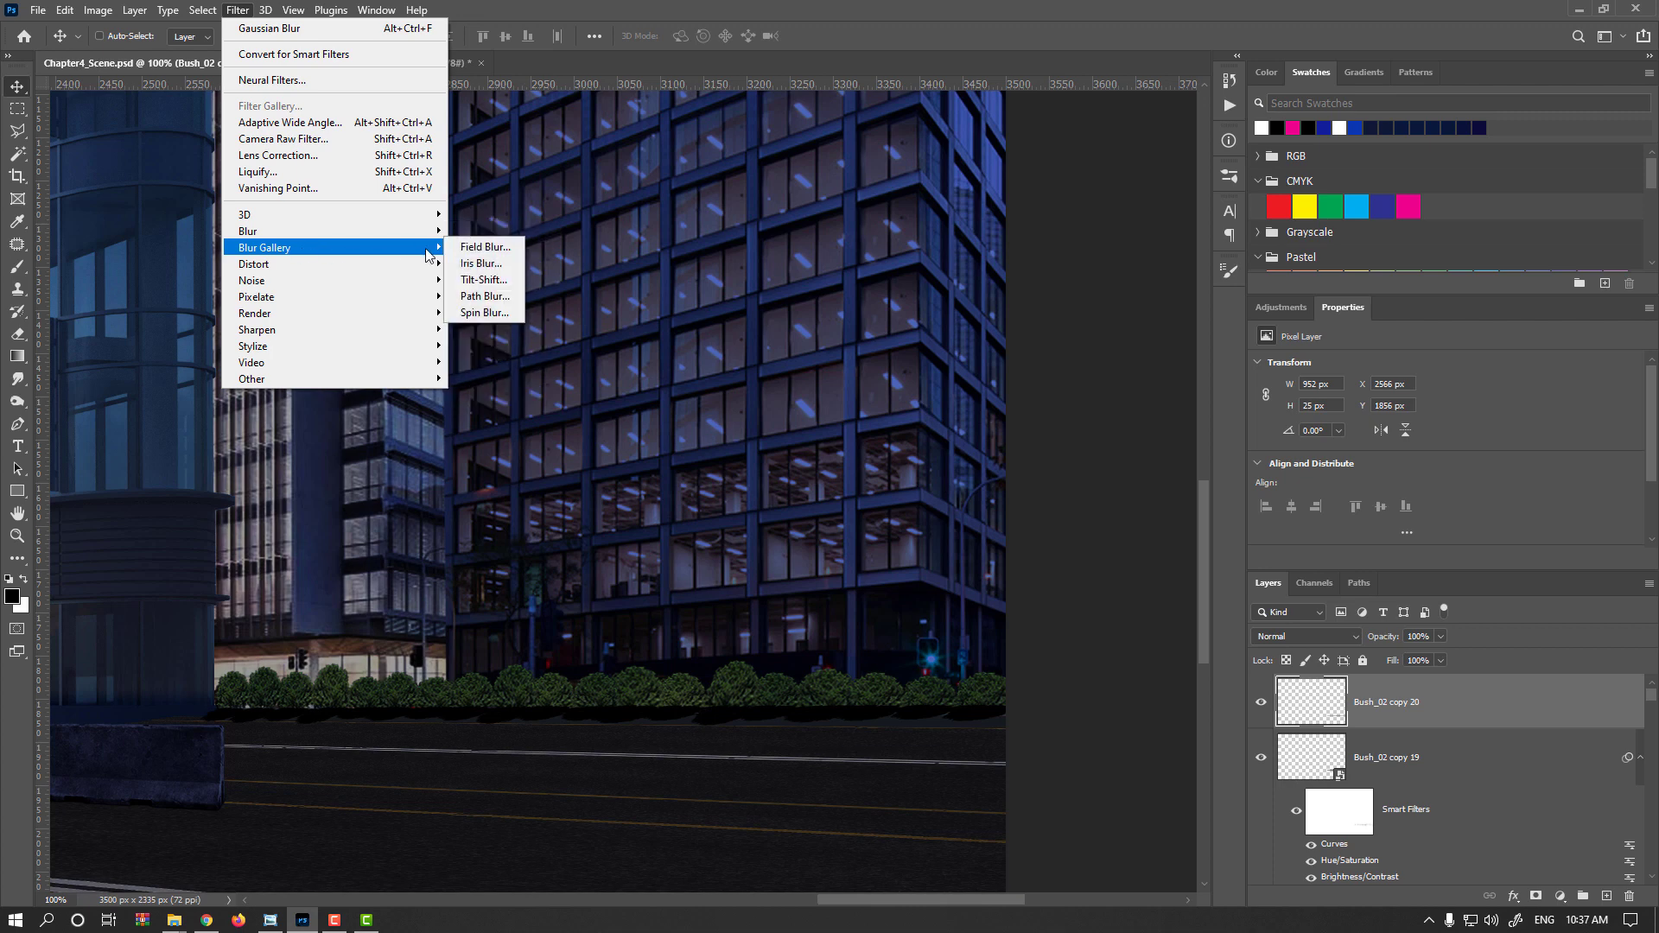
left_click(496, 281)
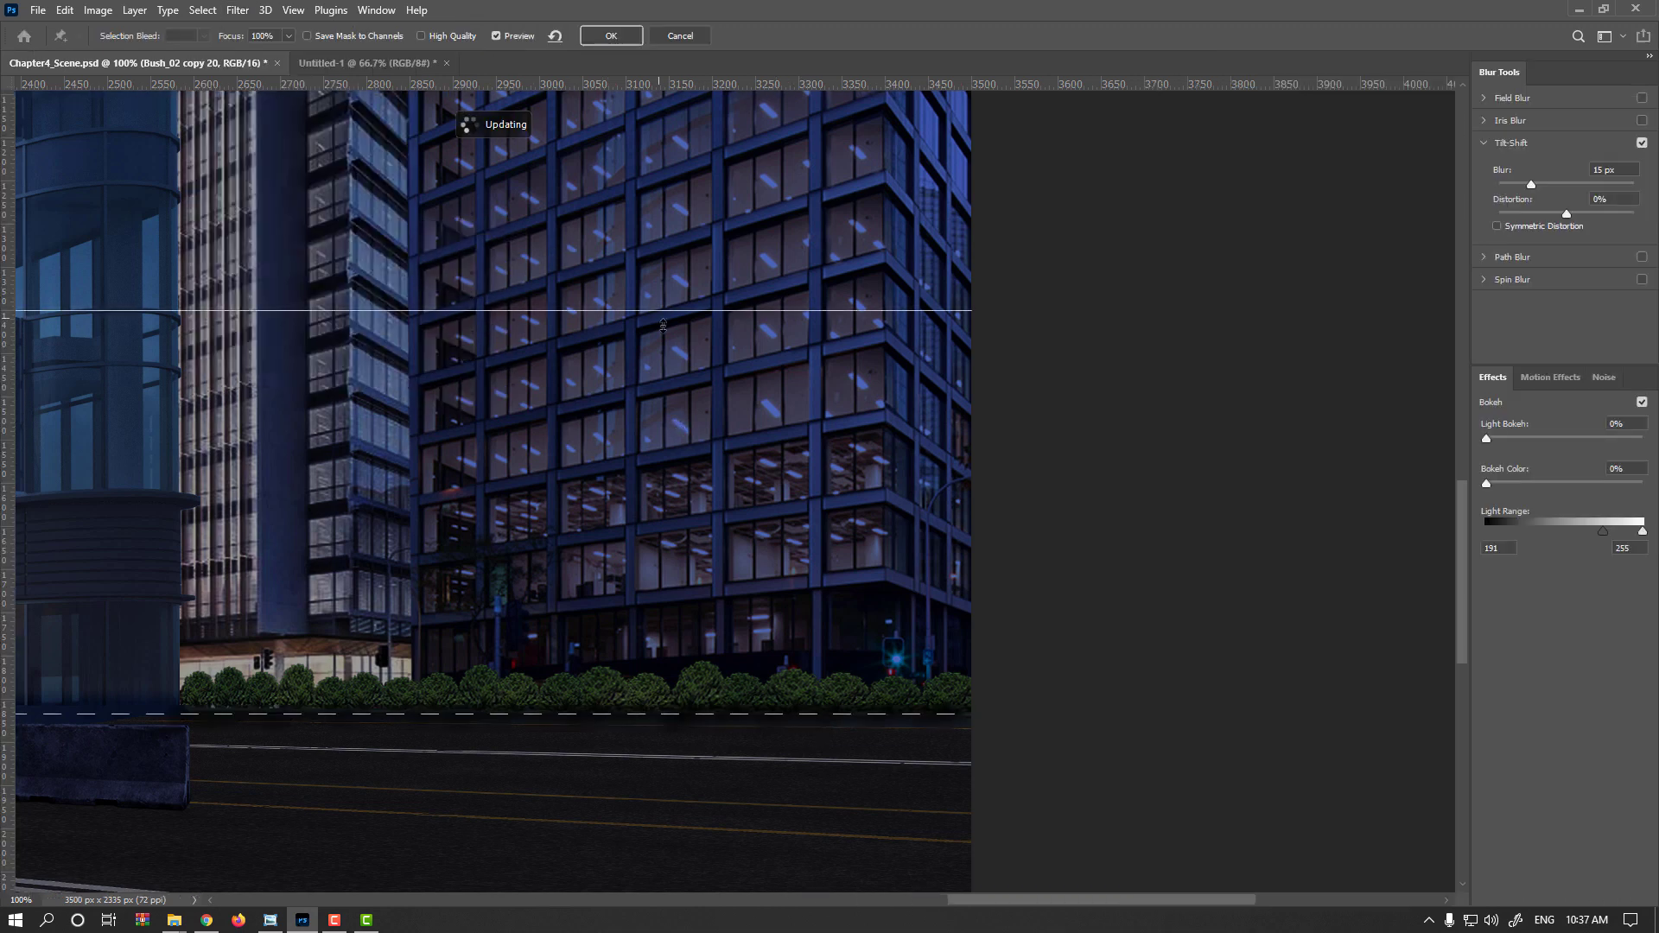
scroll(687, 362, "down", 1)
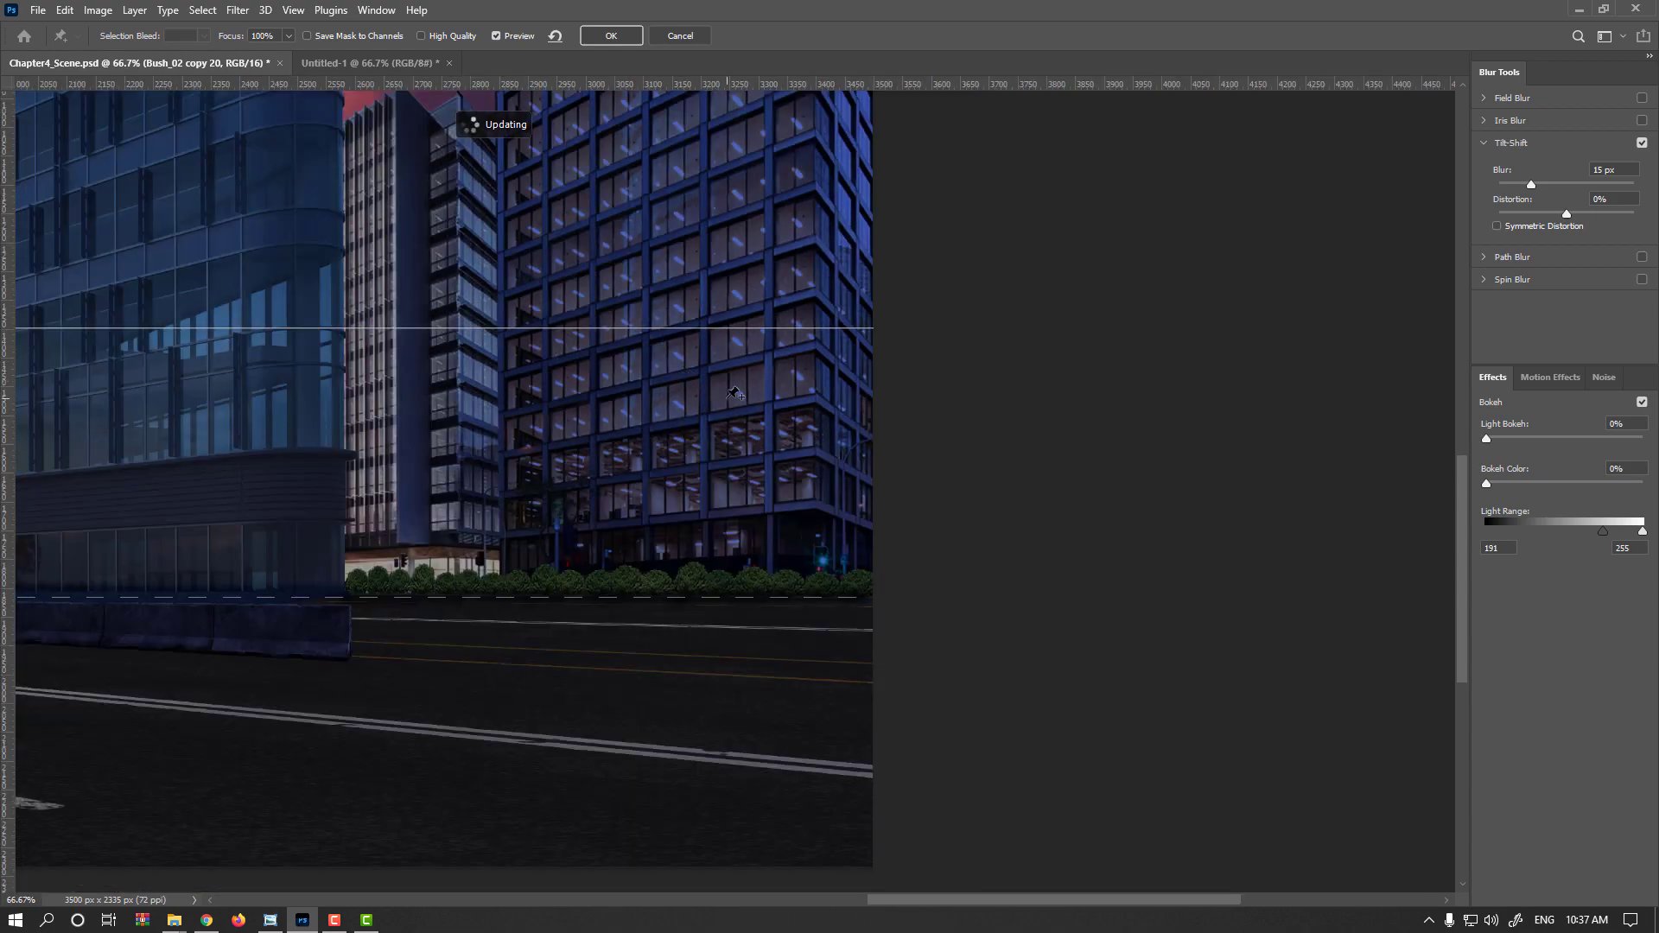
scroll(734, 394, "down", 2)
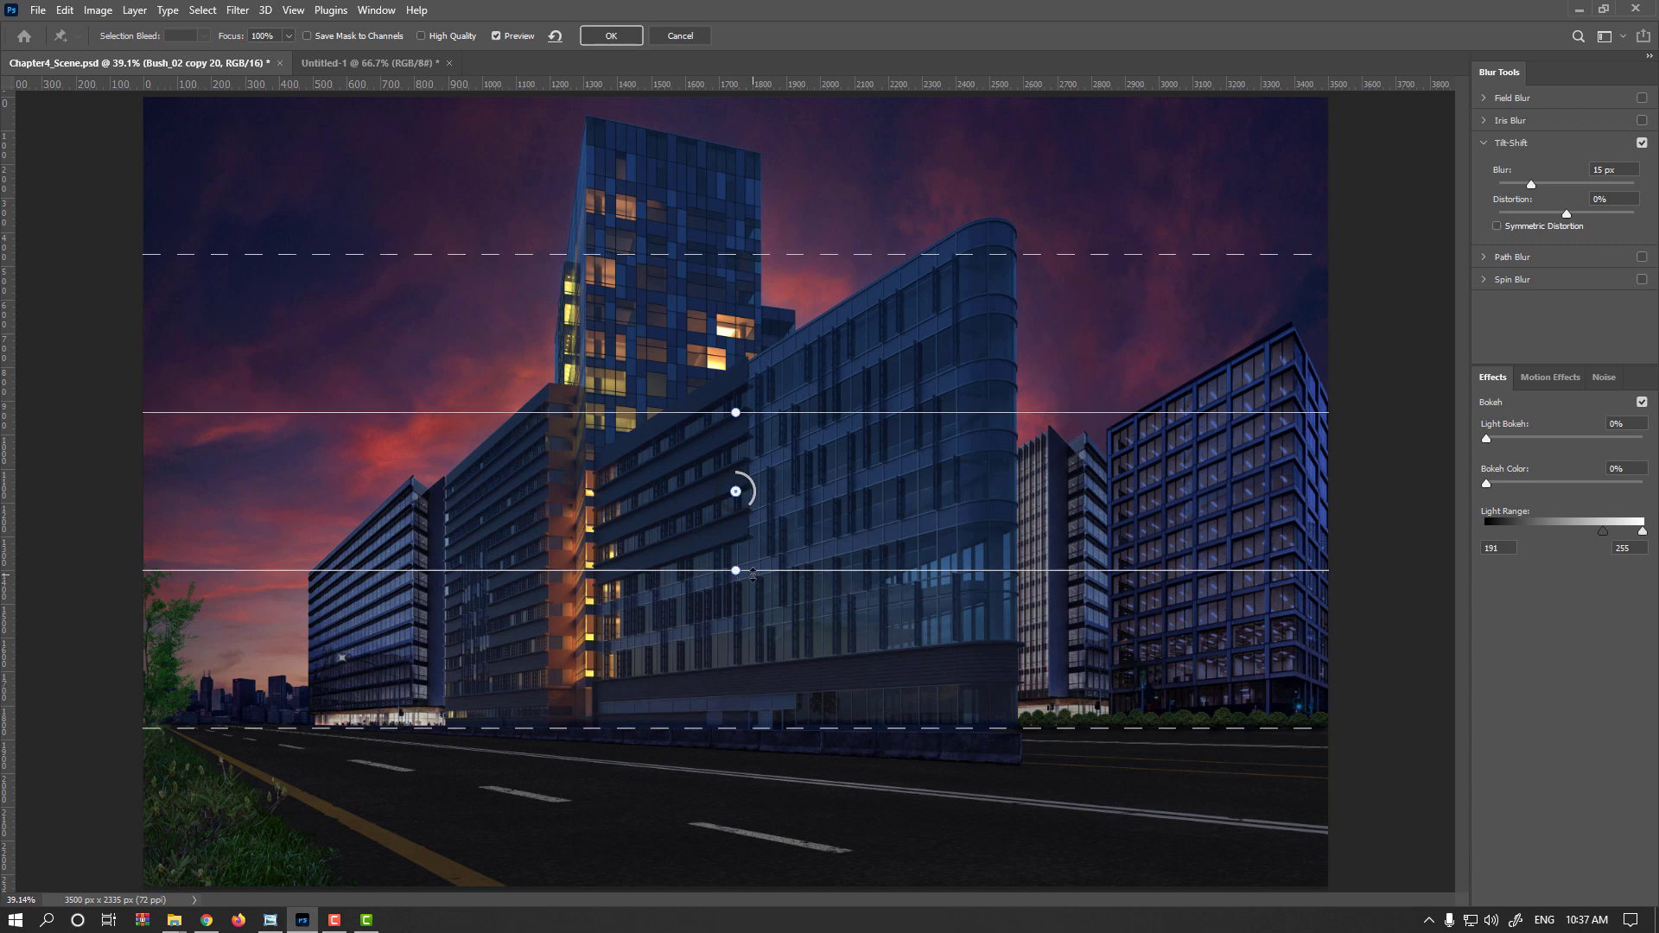
left_click_drag(750, 570, 1146, 710)
scroll(1231, 689, "up", 4)
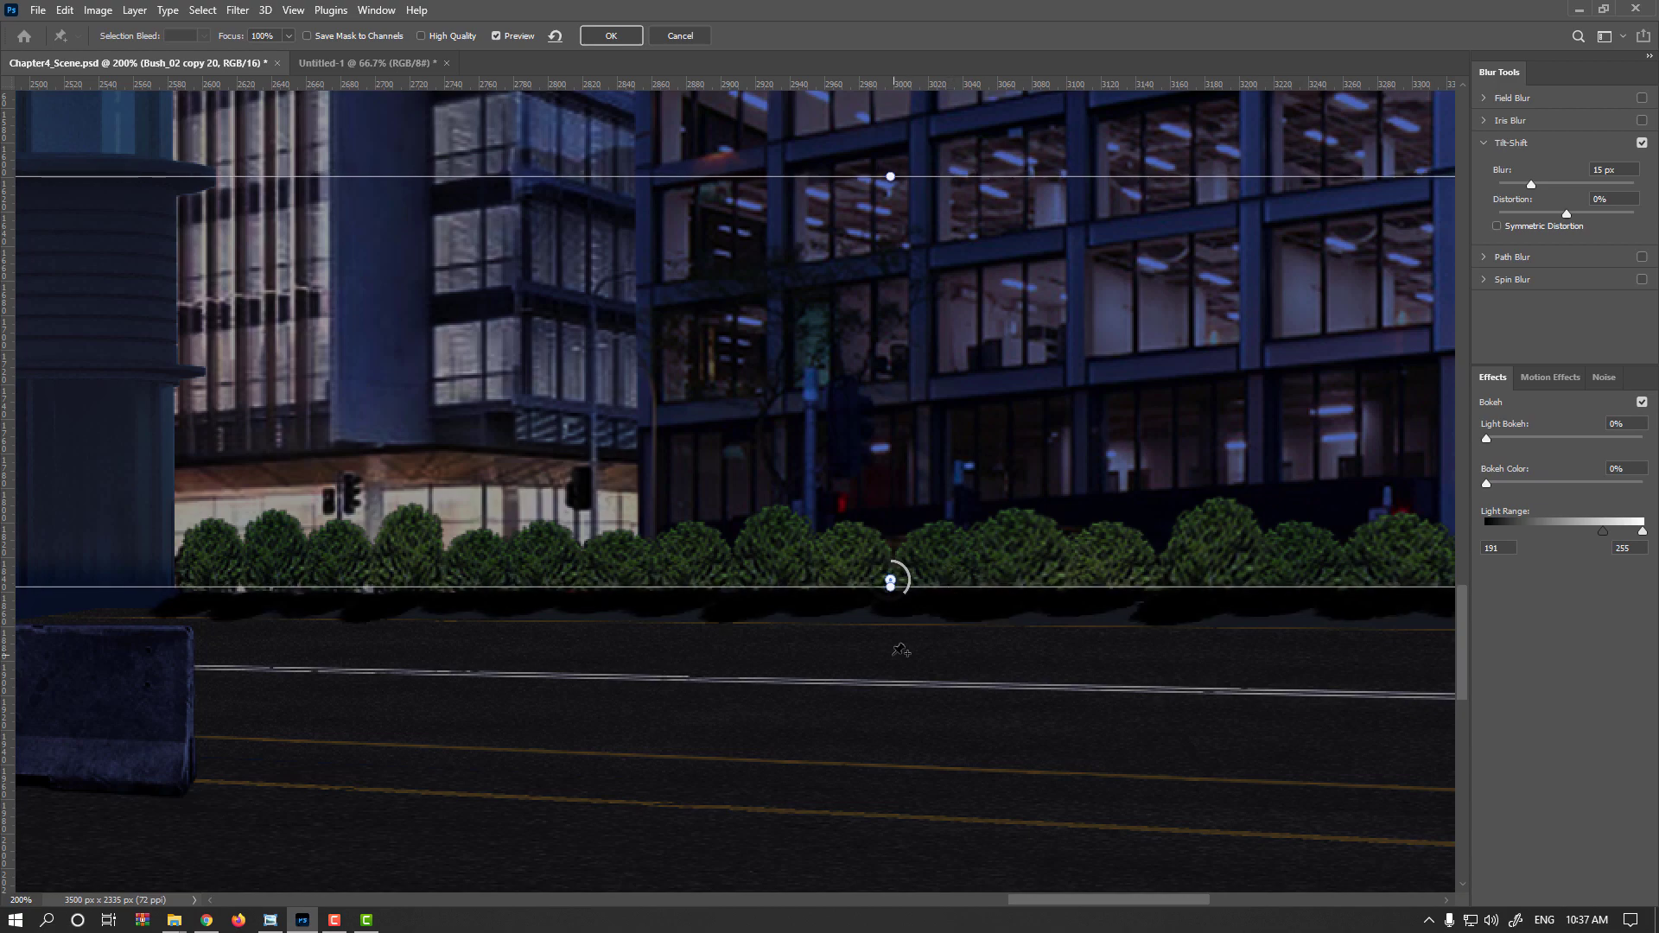
Adjust the tilt-shift transition lines around the shadow strip, set the blur to 11 px and apply it
scroll(898, 657, "down", 2)
scroll(852, 759, "down", 3)
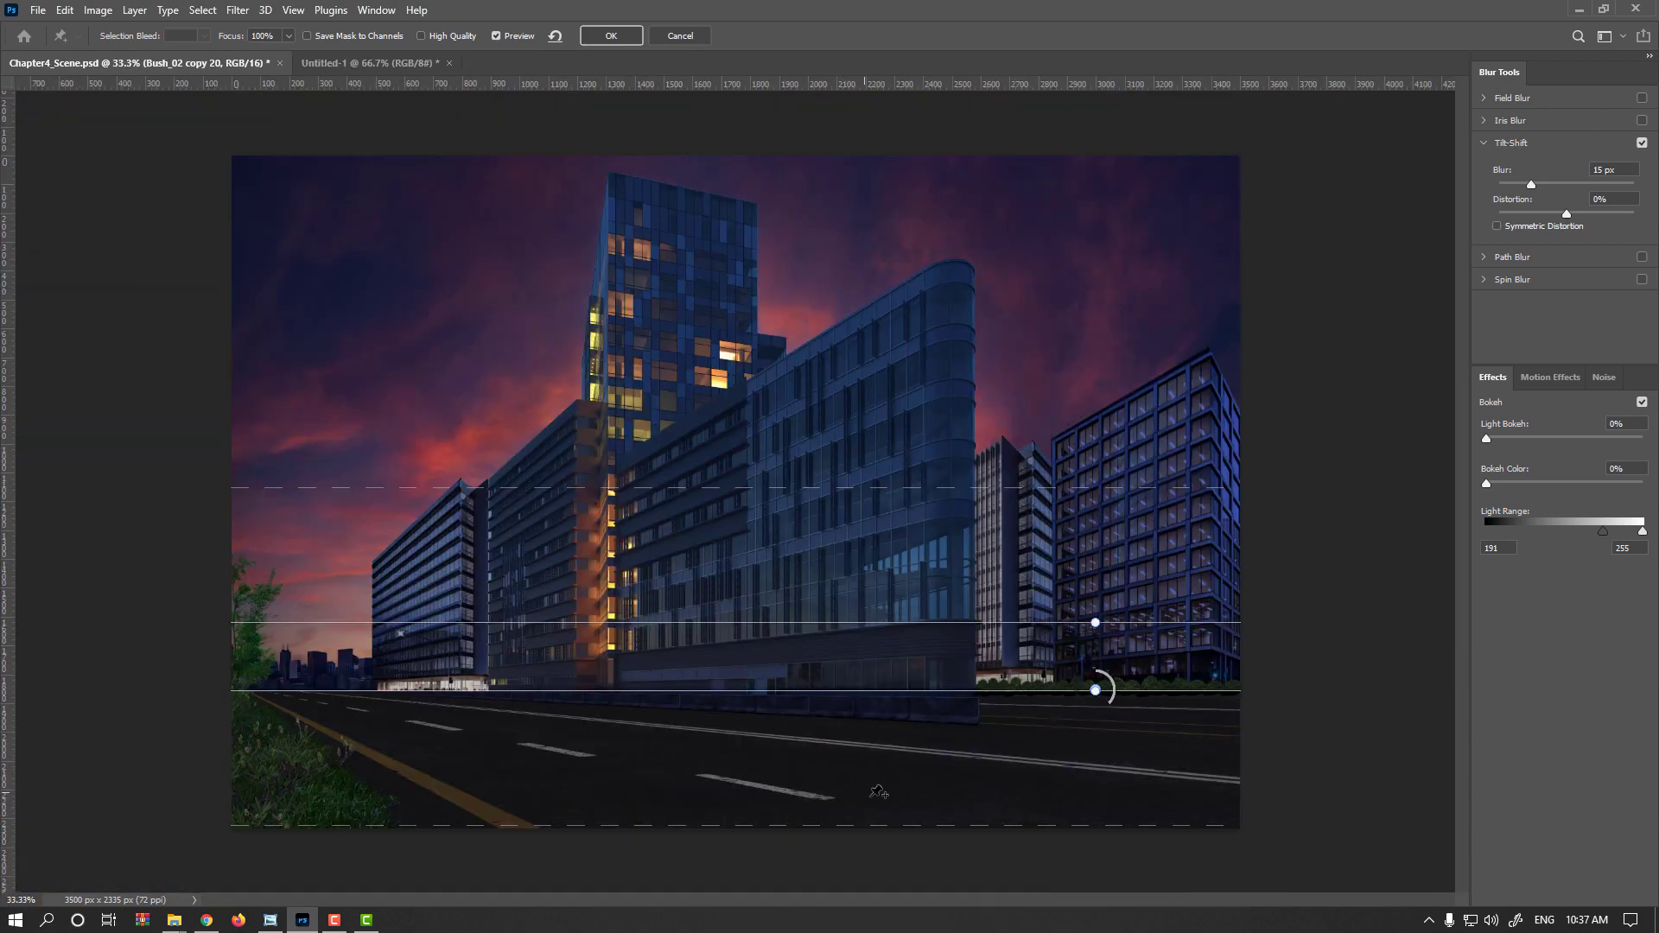
left_click_drag(883, 826, 903, 795)
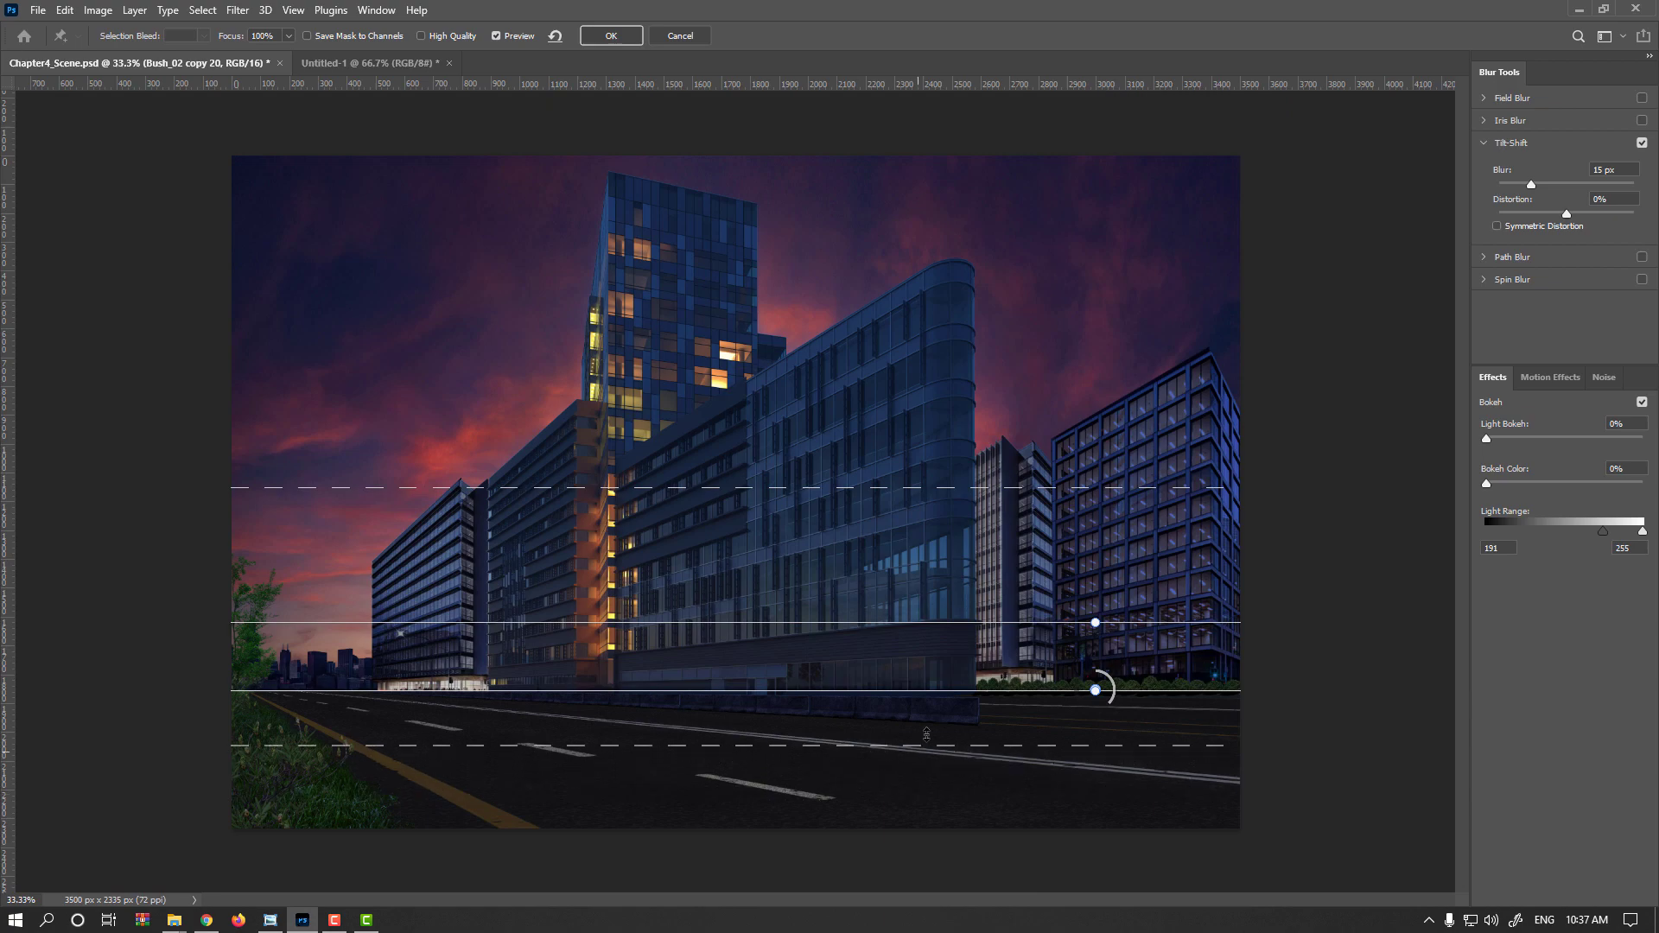
left_click_drag(926, 734, 942, 701)
scroll(944, 702, "up", 2)
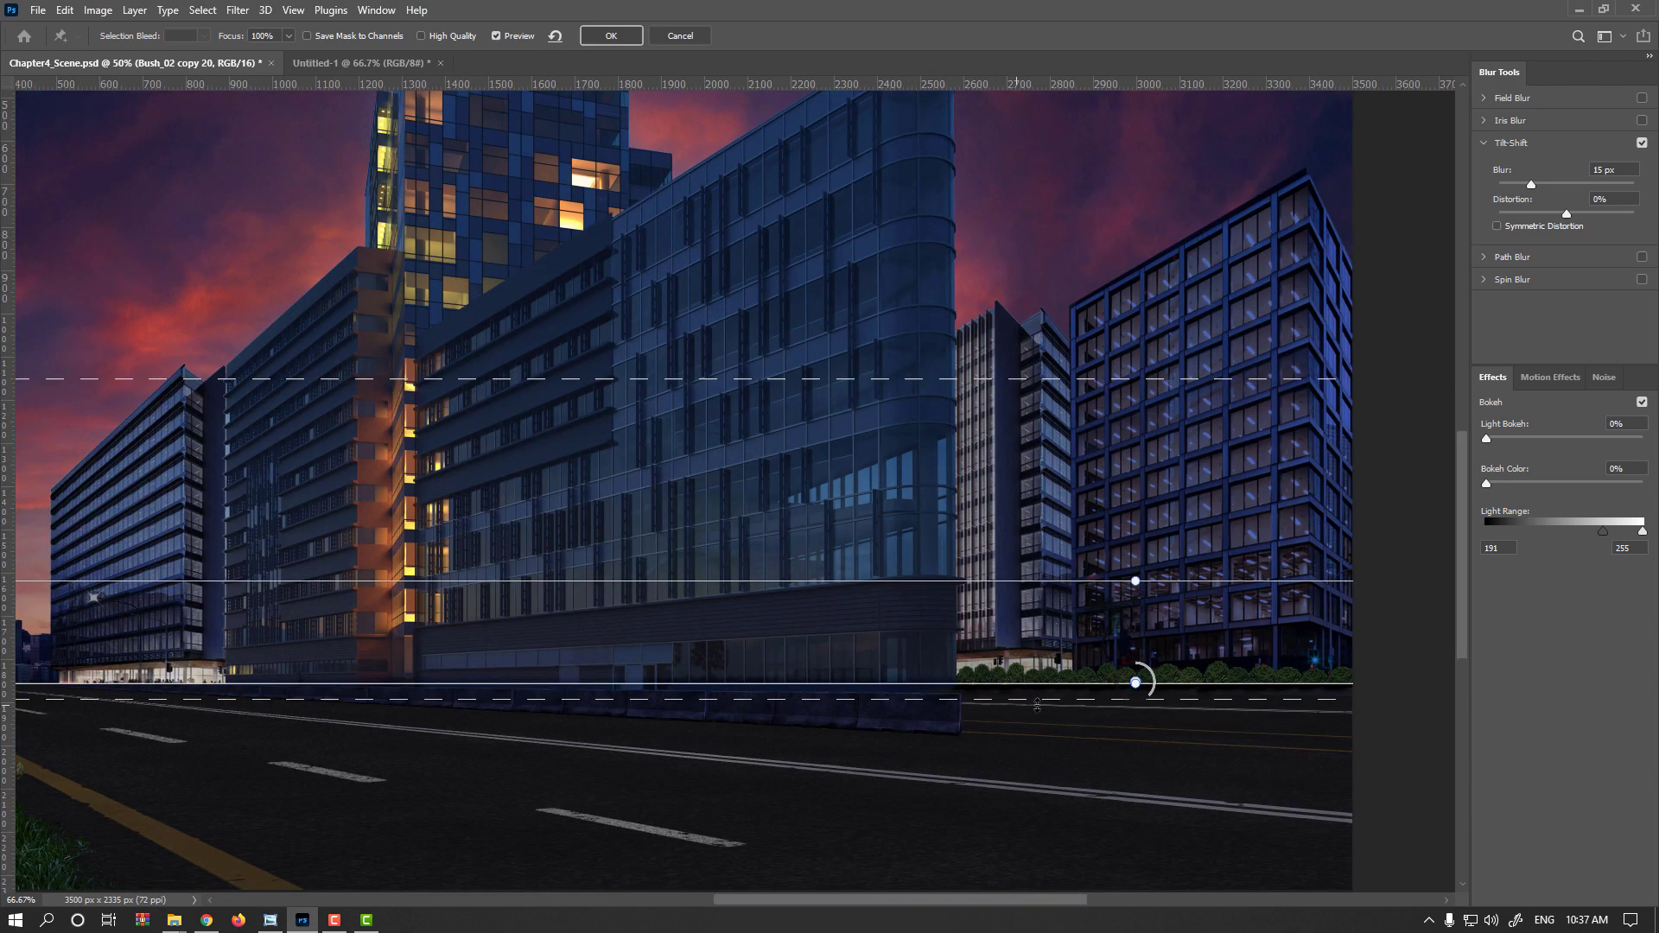
scroll(1037, 704, "up", 5)
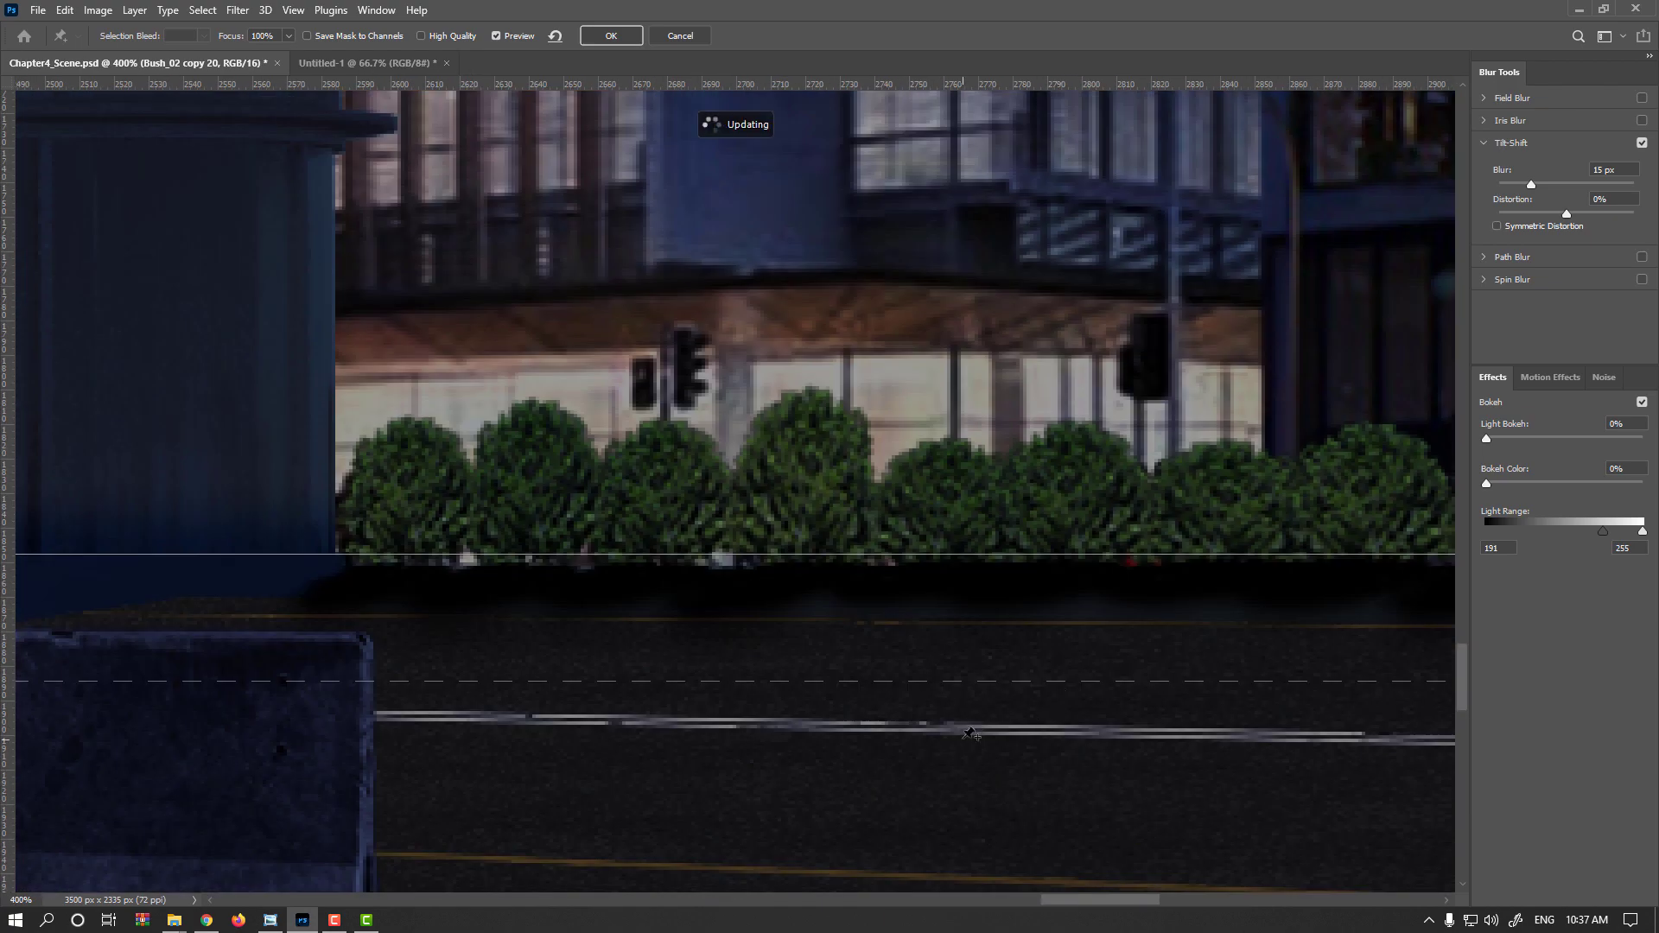
scroll(972, 609, "down", 2)
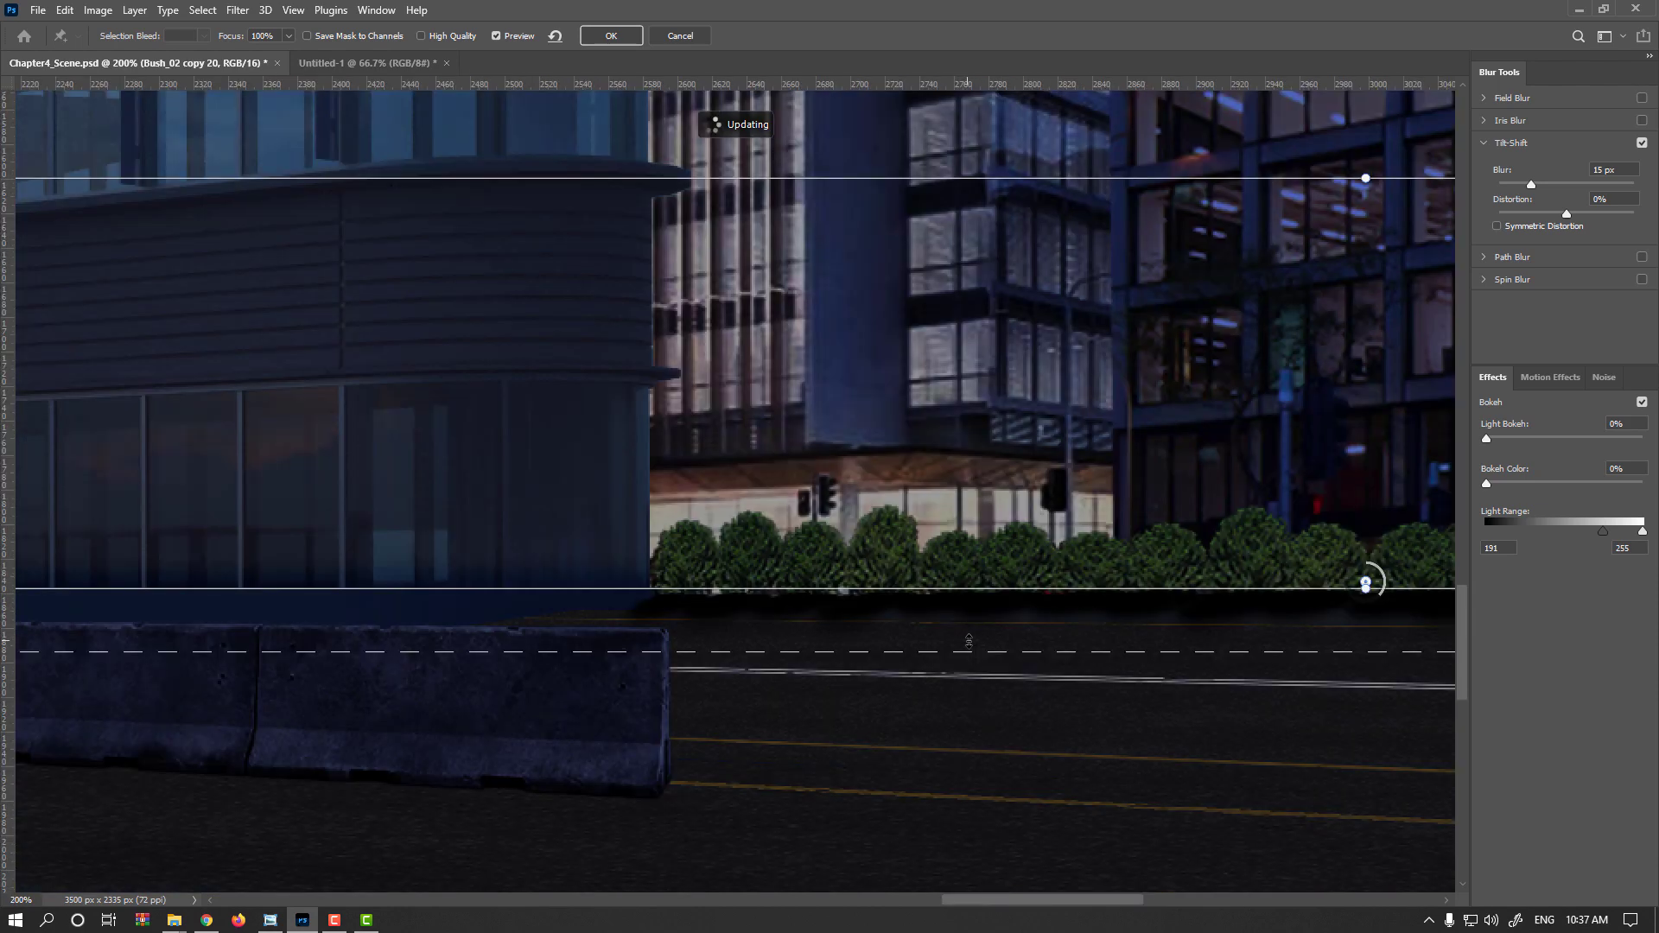
left_click_drag(993, 656, 664, 755)
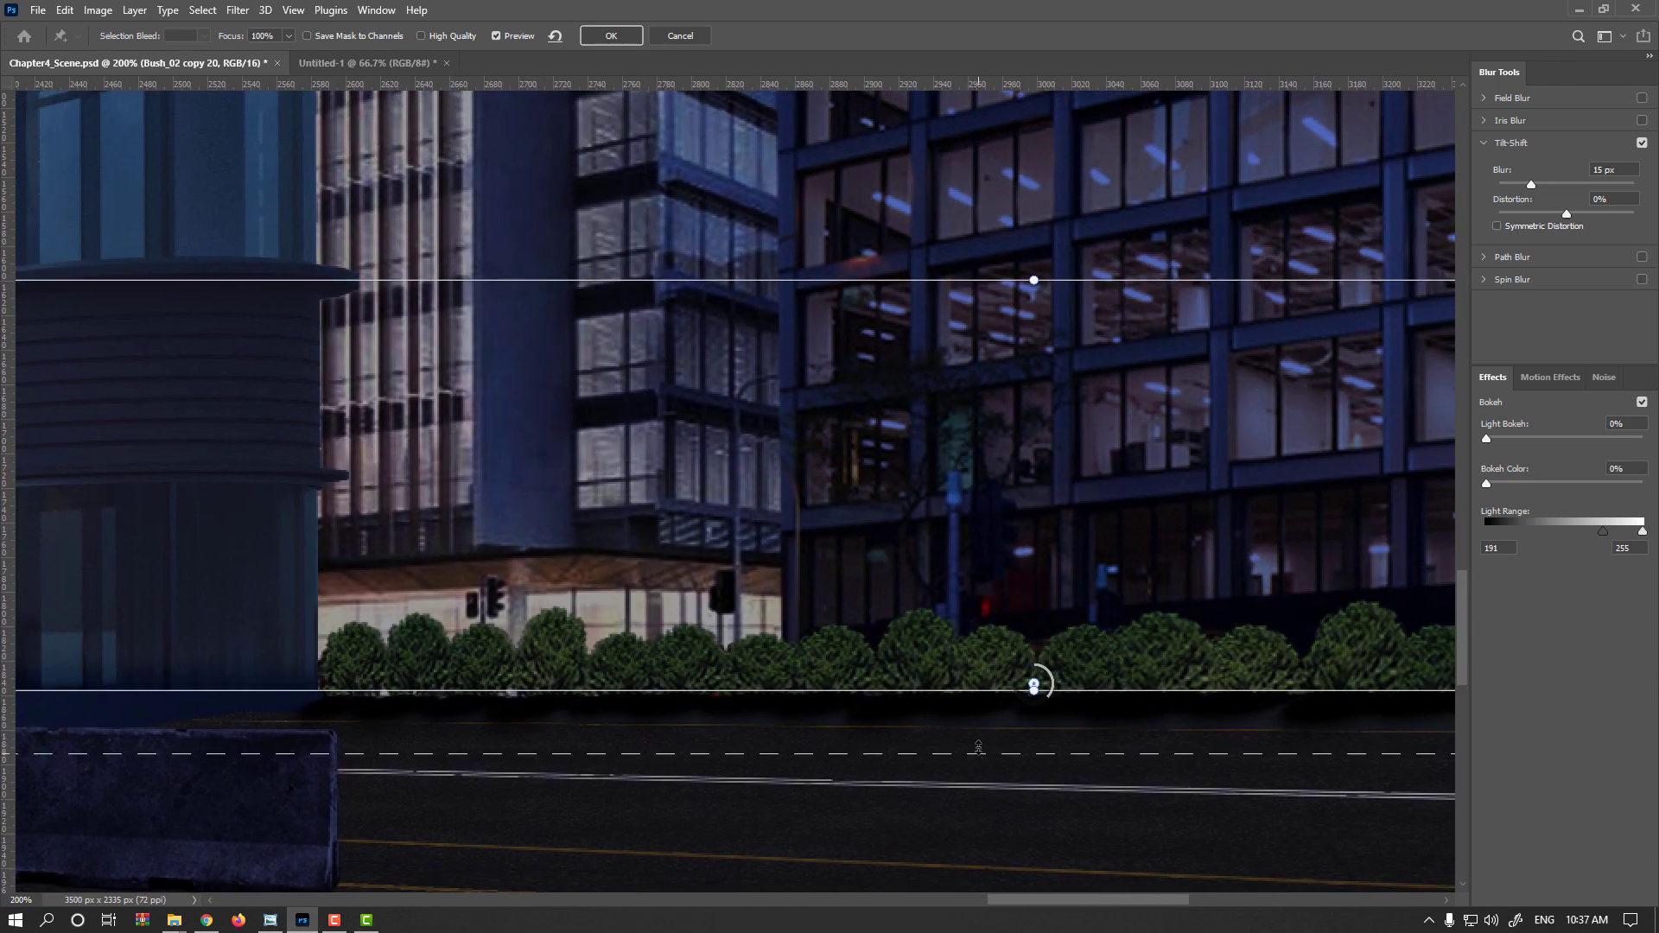
left_click_drag(978, 747, 980, 737)
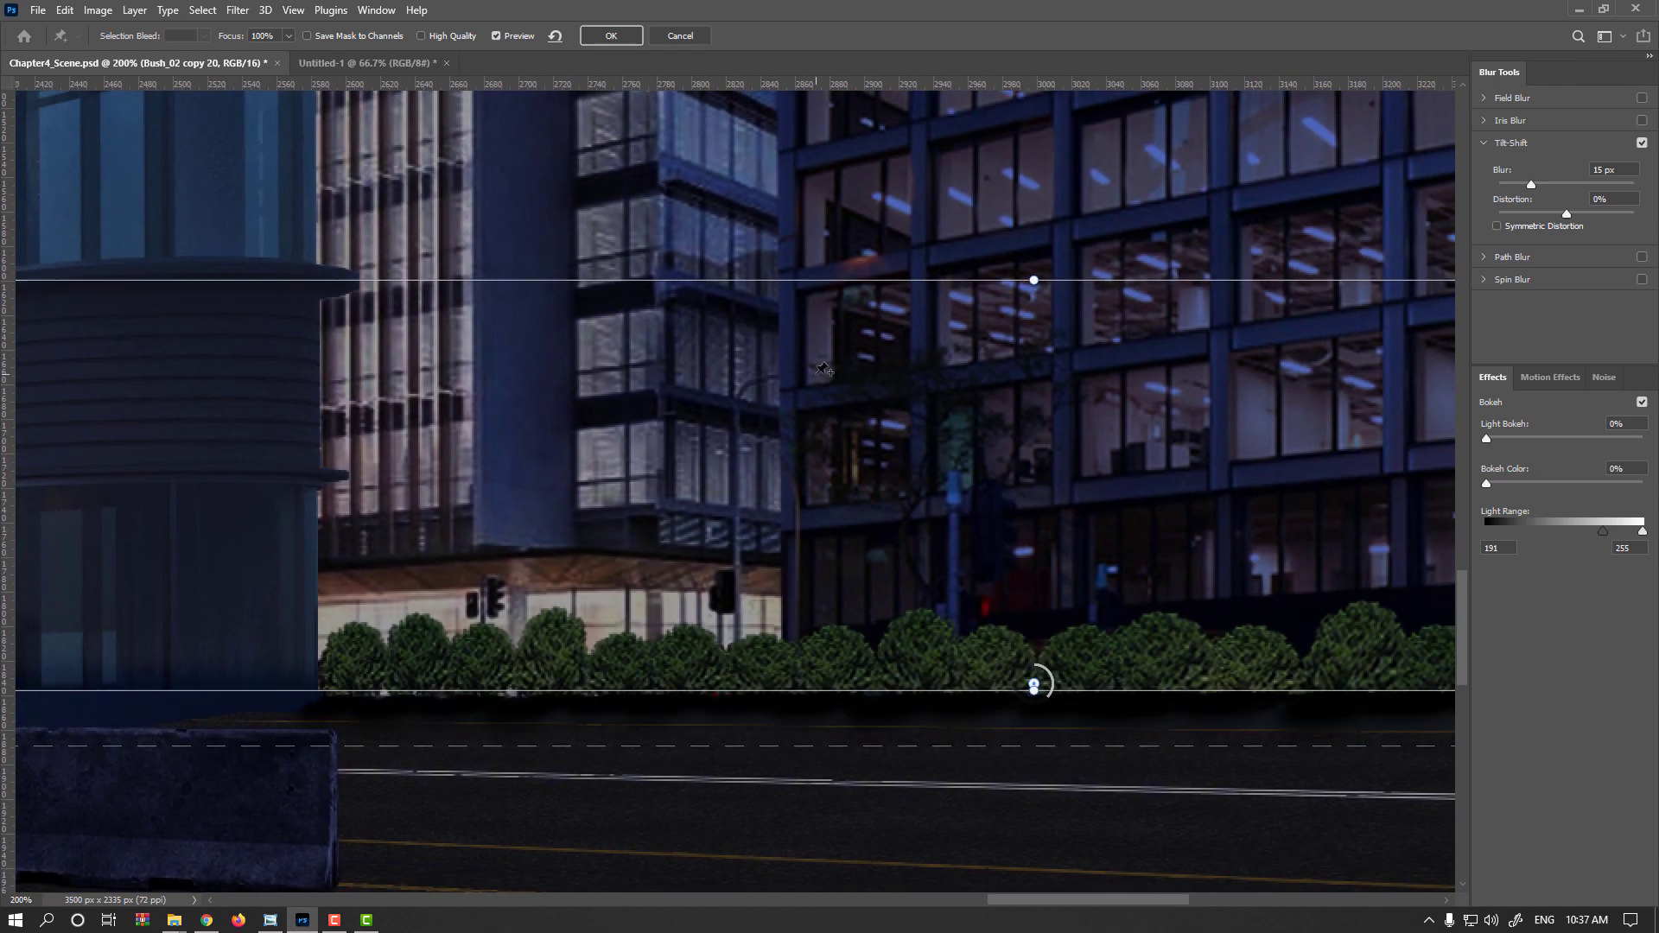
left_click_drag(871, 441, 751, 460)
mouse_move(926, 714)
left_mouse_down()
mouse_move(916, 678)
mouse_move(939, 708)
left_mouse_up()
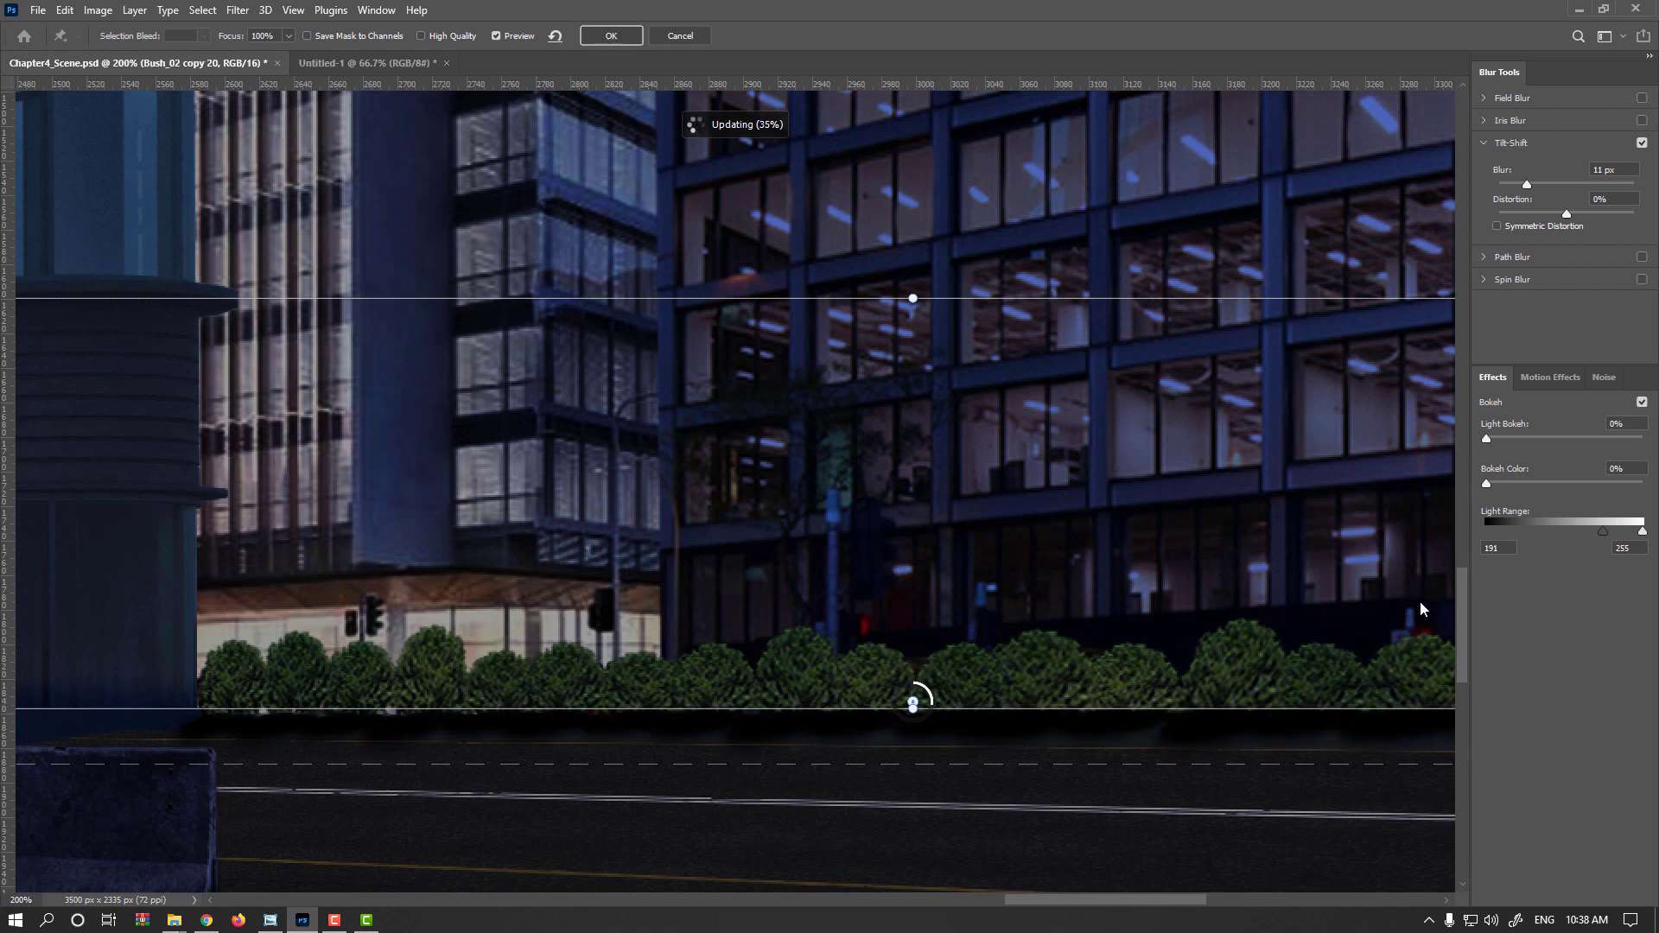
left_click(625, 39)
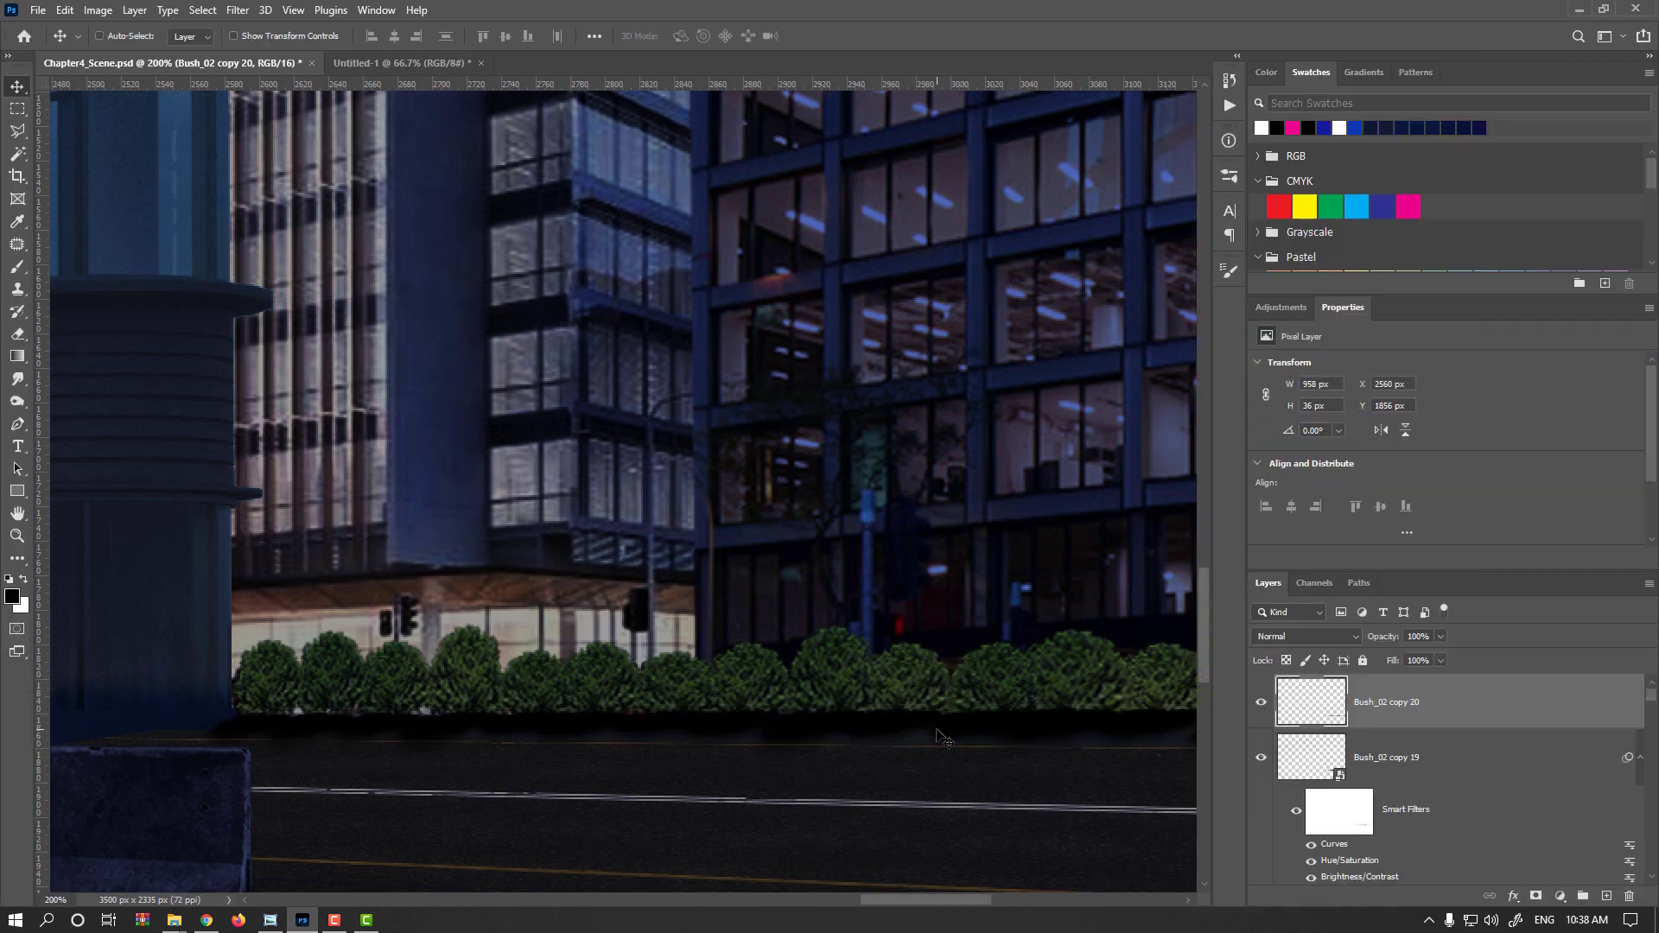
Free Transform the shadow strip, pulling its lower-left corner outward to slant the end, and reposition it
key("ctrl+t")
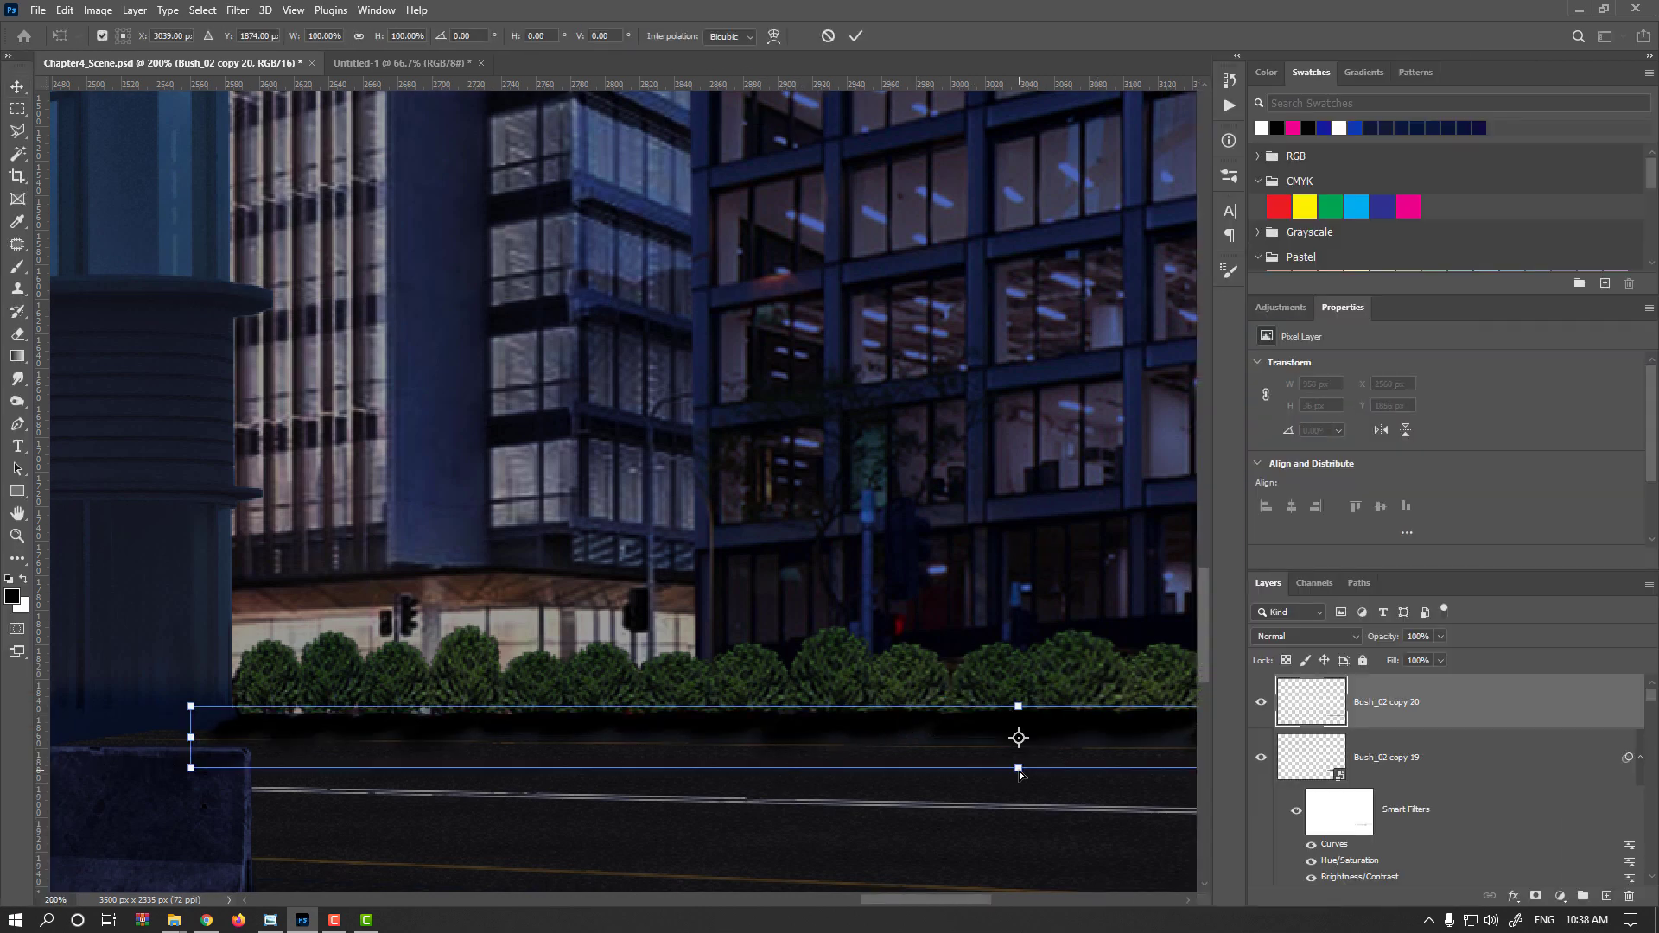
left_click_drag(1019, 774, 936, 770)
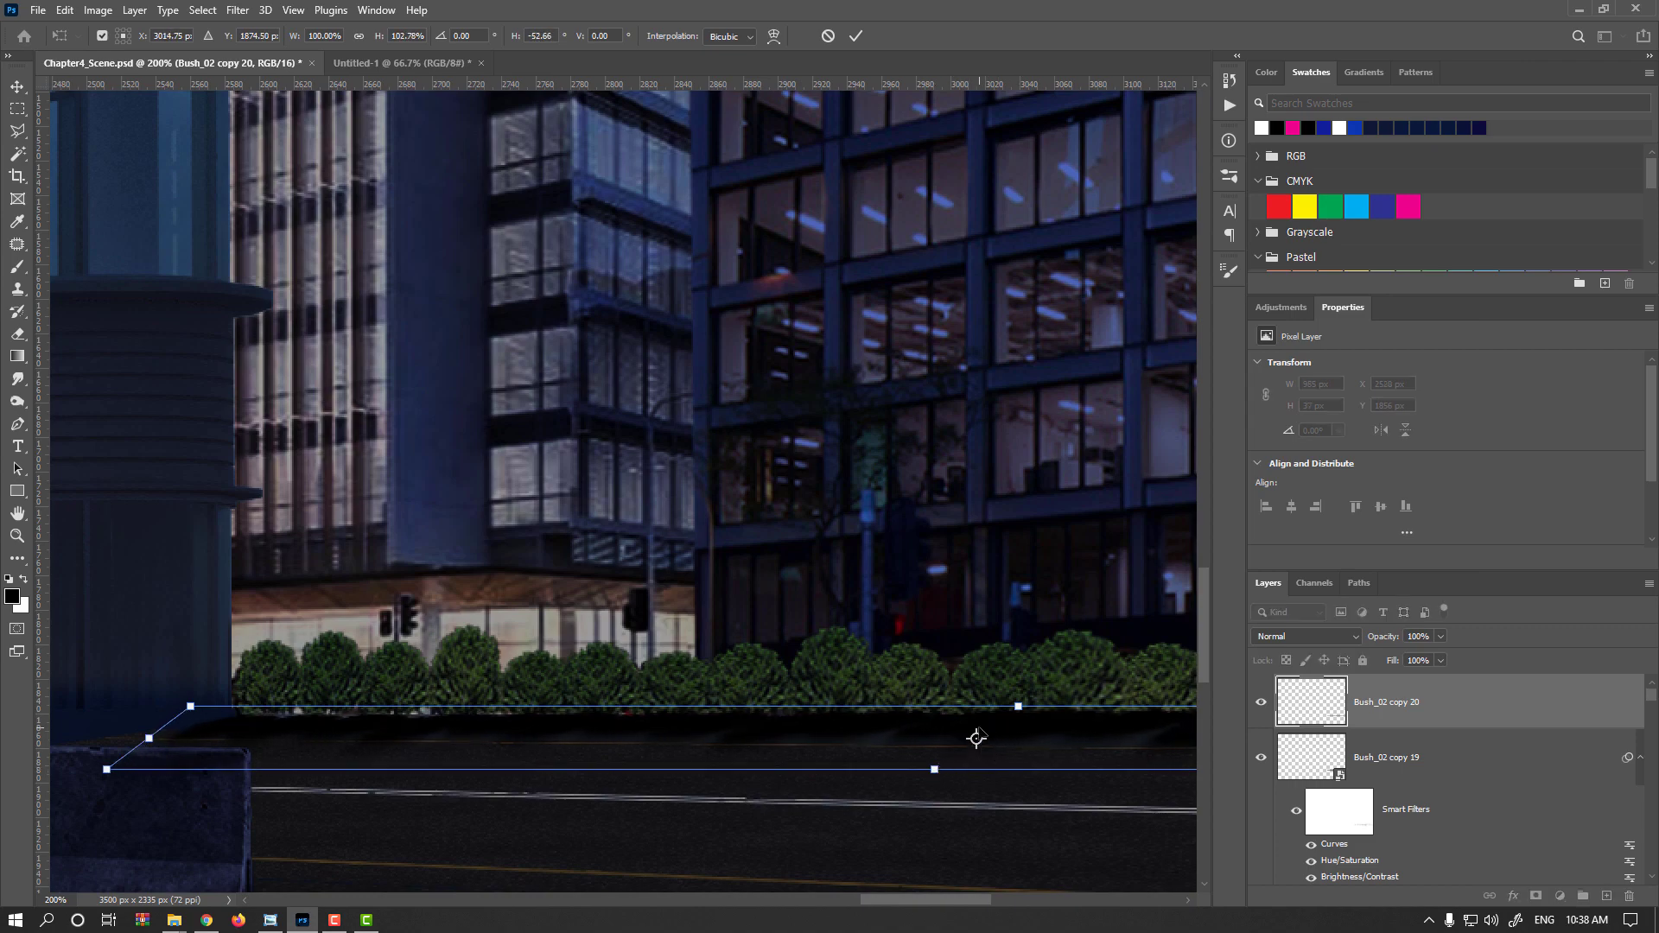
key("Return")
key("ctrl+minus")
left_click_drag(944, 759, 724, 733)
Set the shadow layer's blend mode to Multiply and its opacity to 65%
left_click(1307, 636)
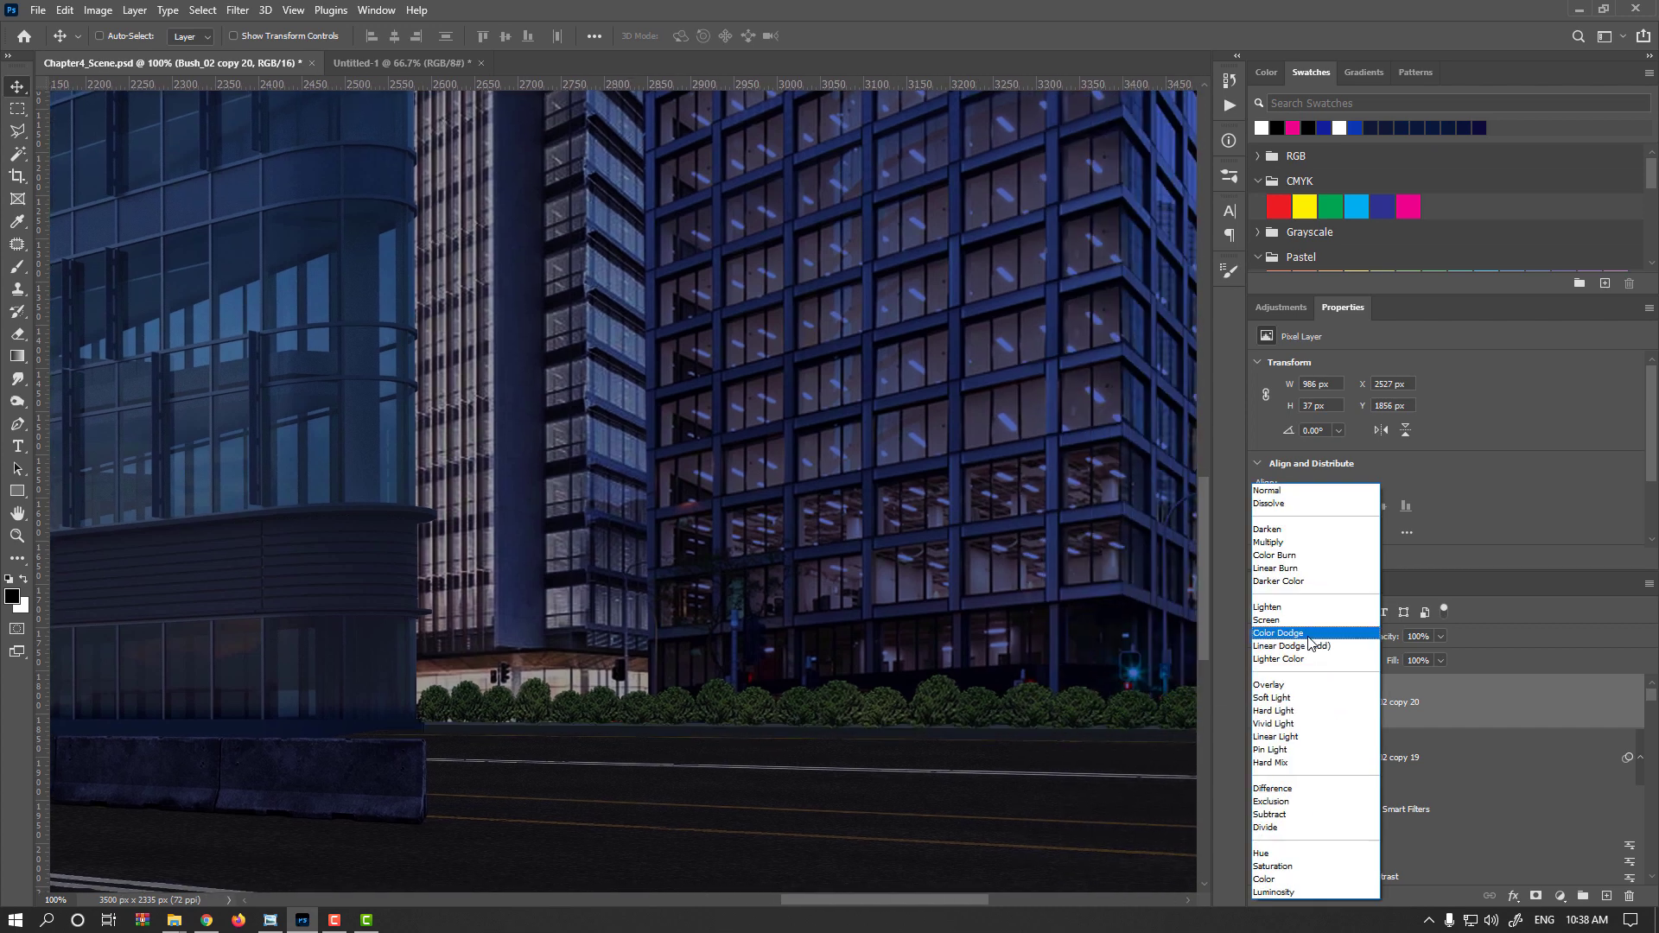
left_click(1294, 544)
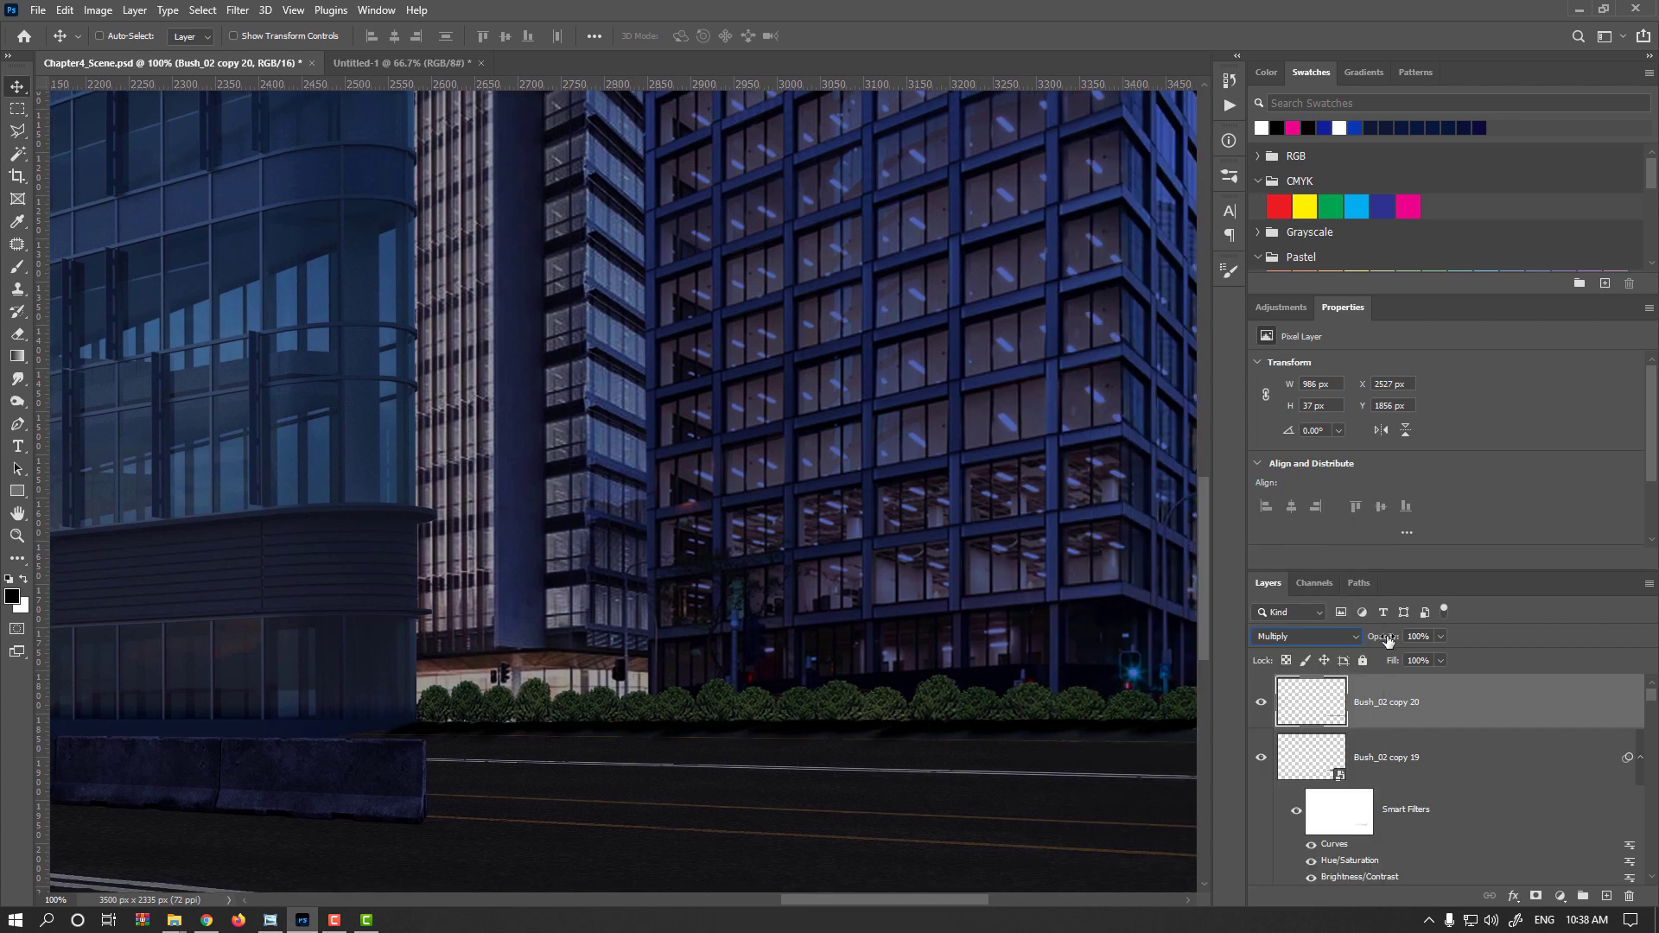
left_click_drag(1387, 640, 1356, 640)
scroll(1045, 737, "up", 2)
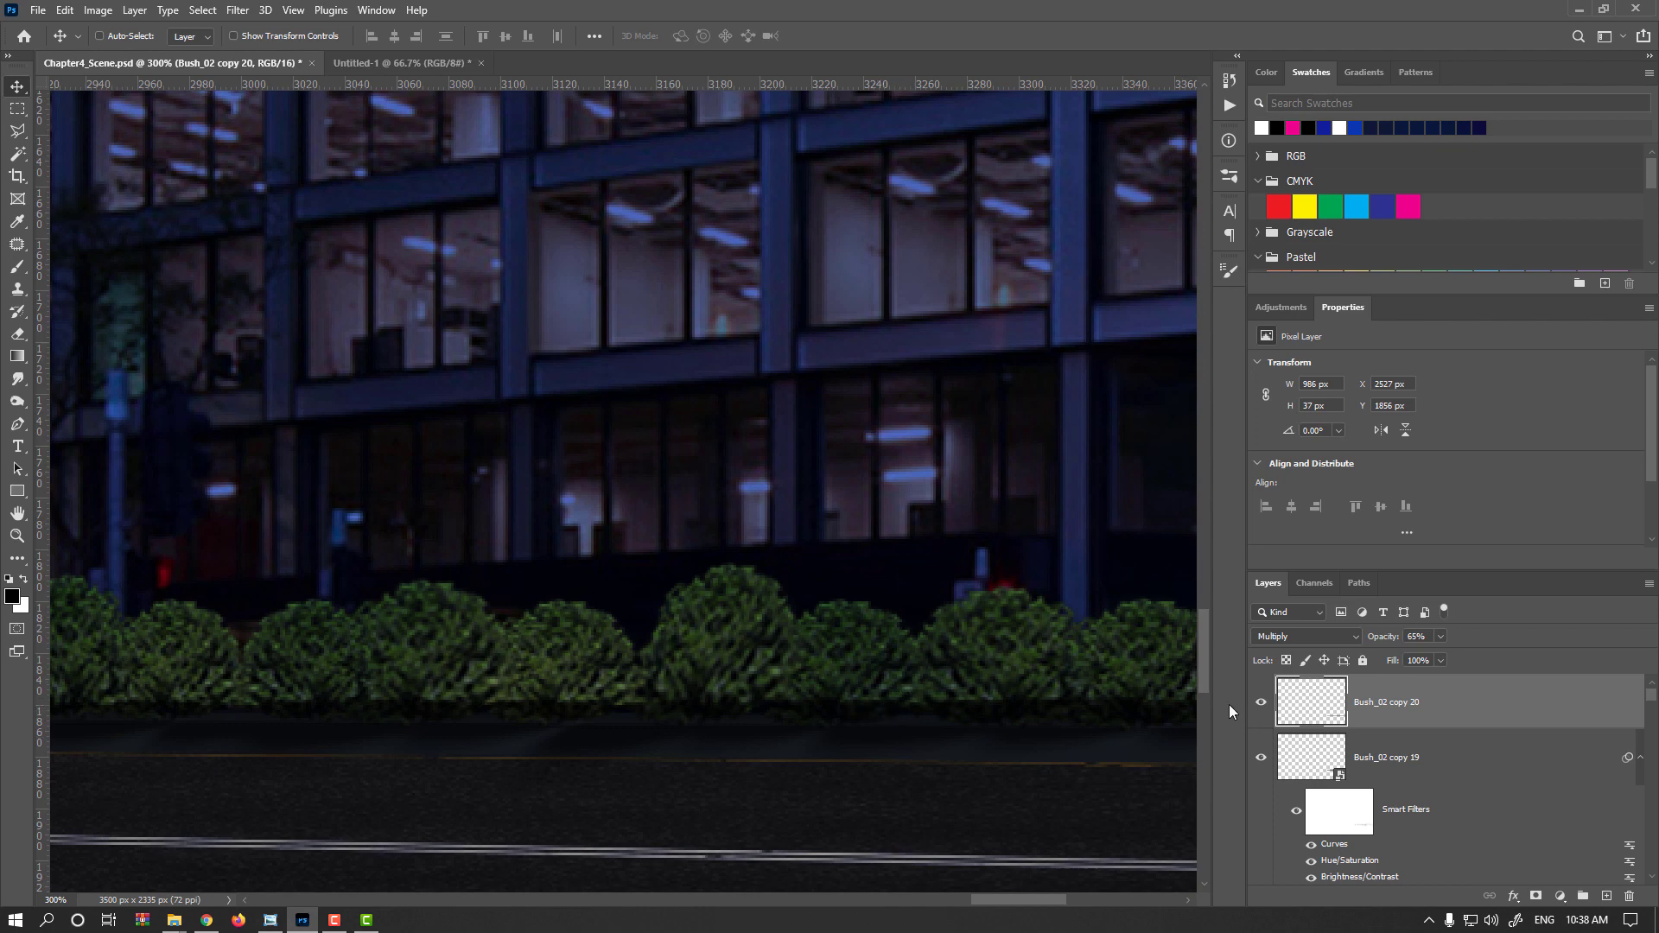
Try moving the shadow layer below the bush row layer in the layer stack
left_click_drag(1337, 701, 1359, 831)
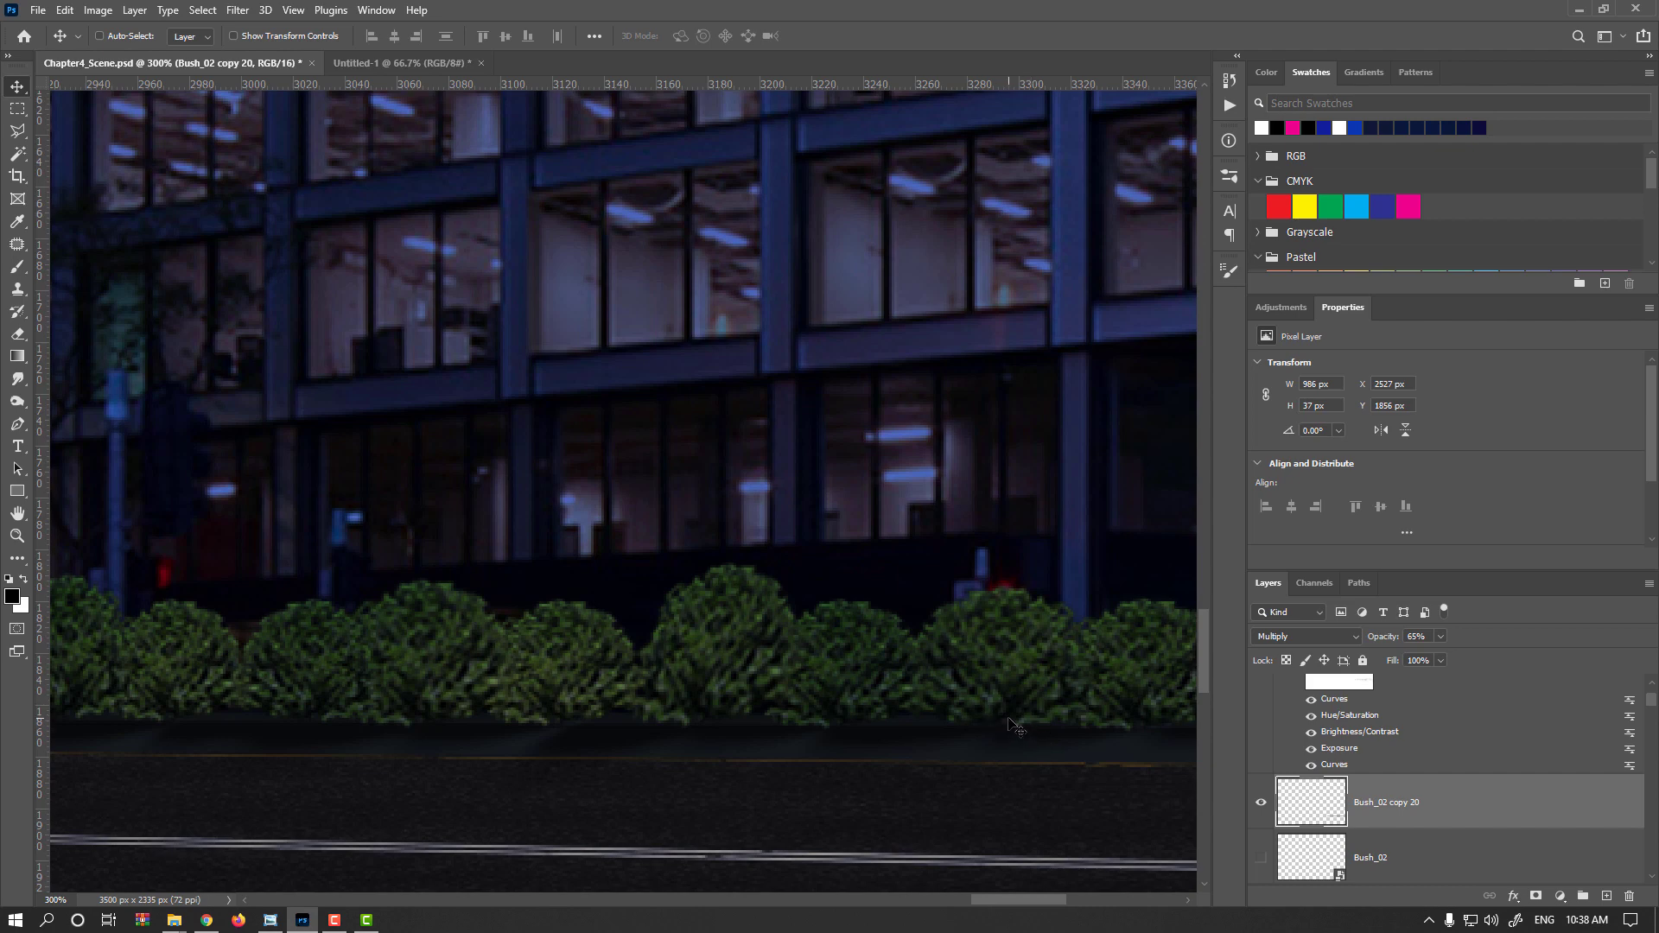
scroll(1368, 768, "up", 2)
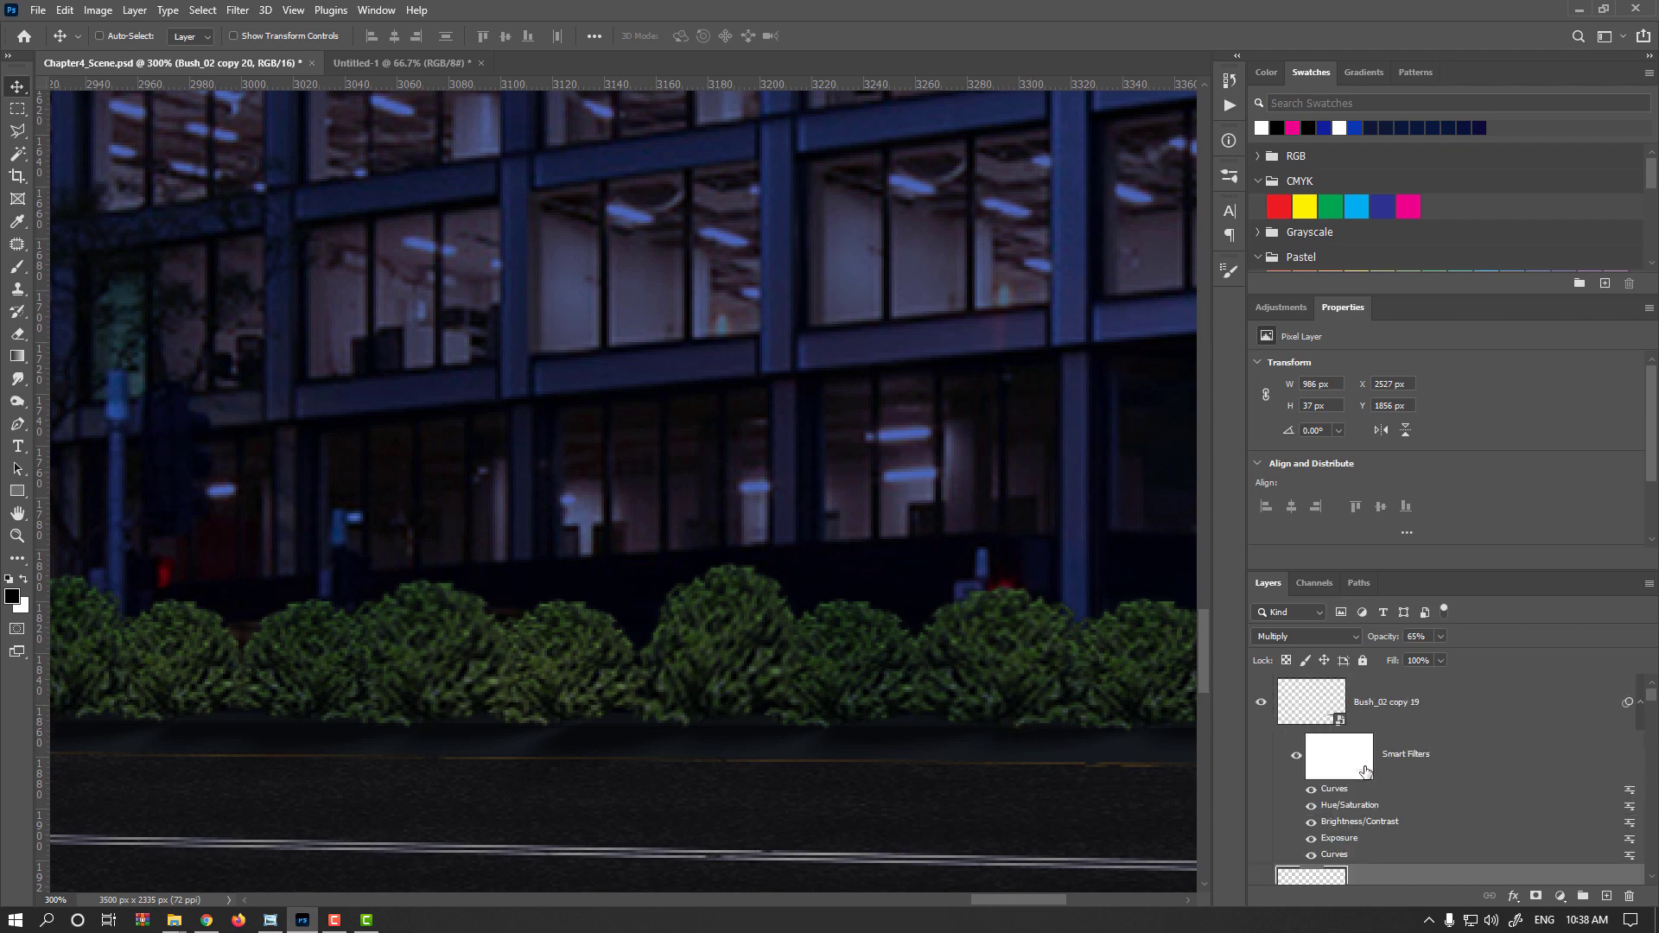
scroll(1329, 831, "up", 1)
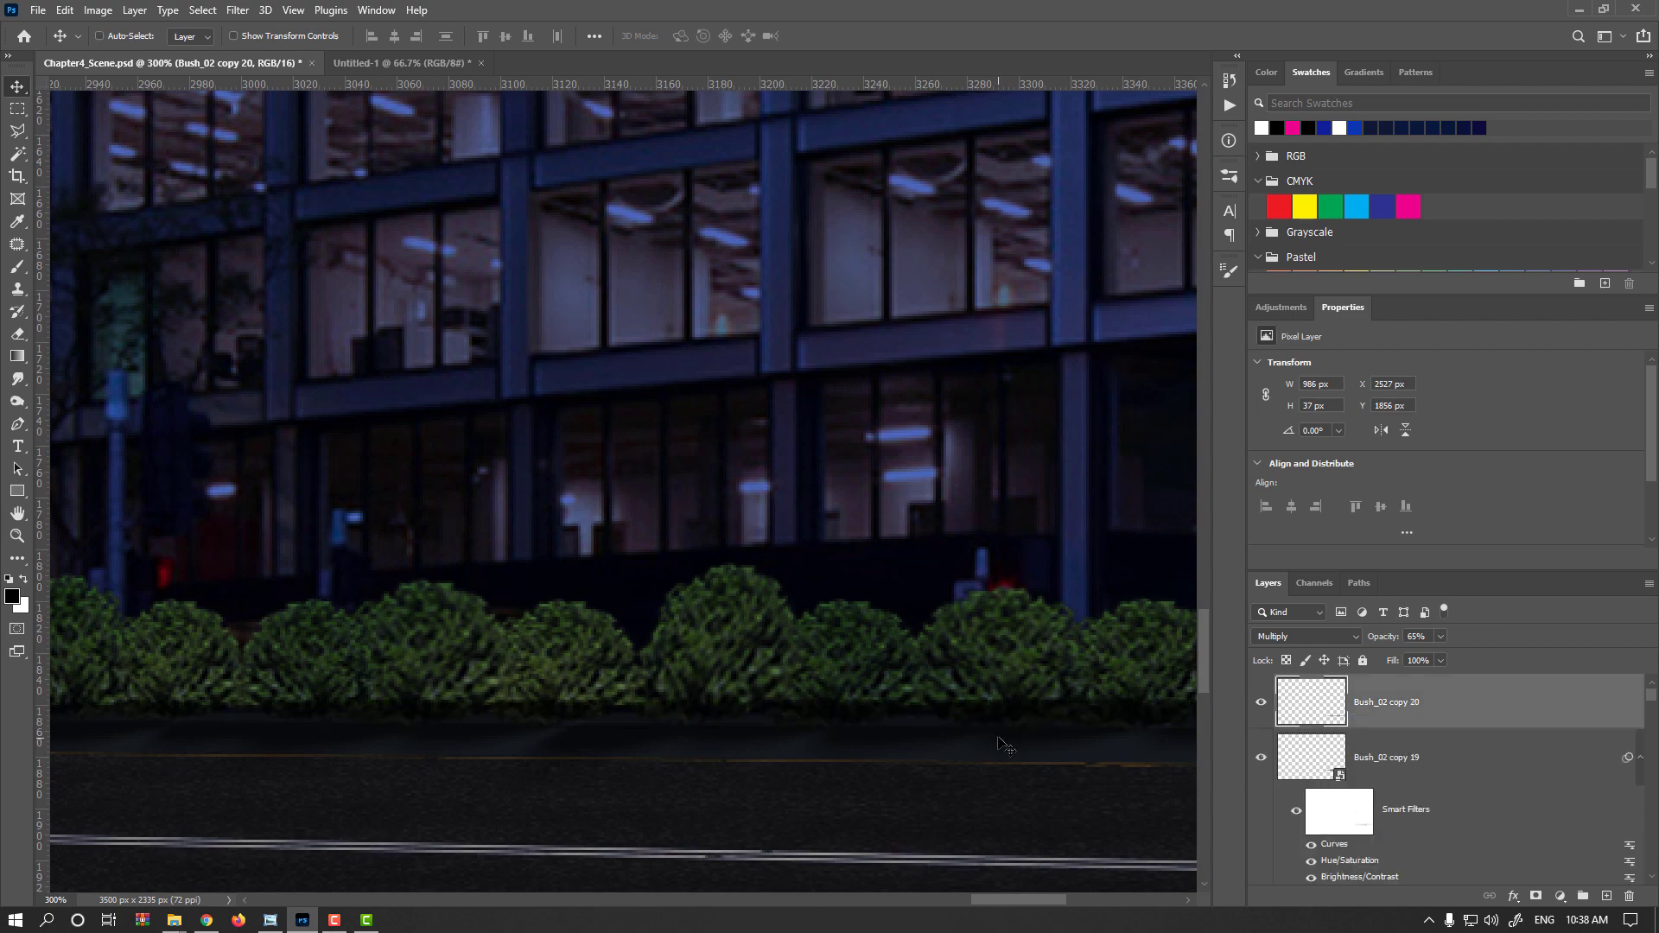
Add a layer mask to the shadow layer and set the brush flow to 51%
scroll(999, 737, "down", 2)
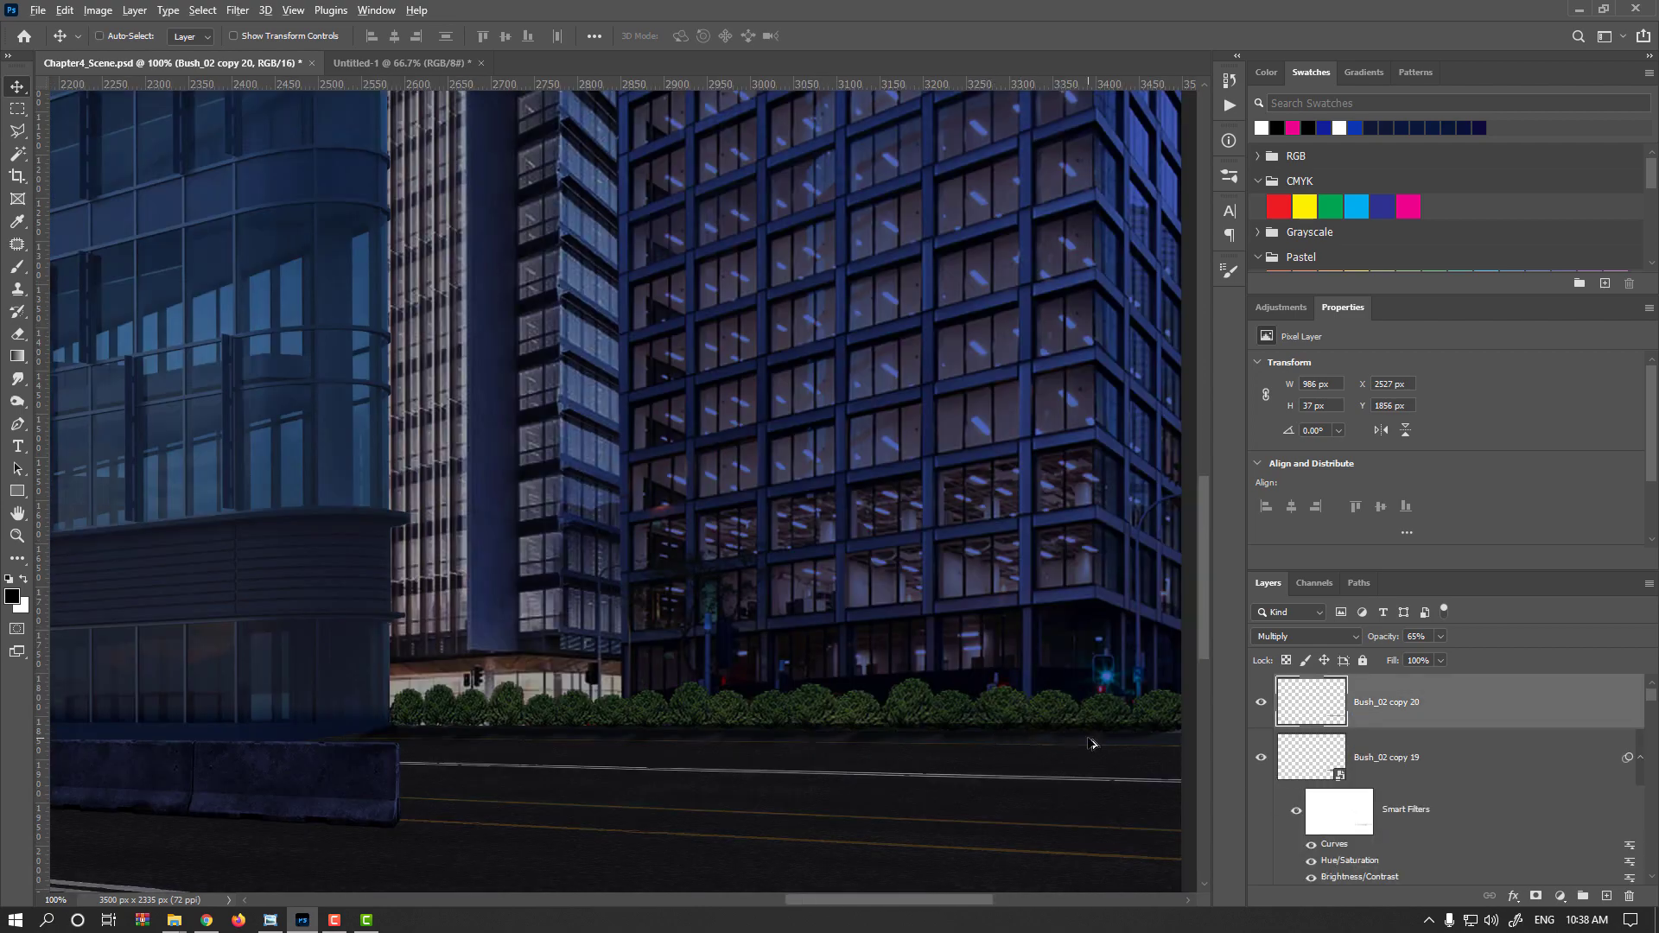
scroll(1090, 739, "up", 1)
scroll(869, 698, "up", 2)
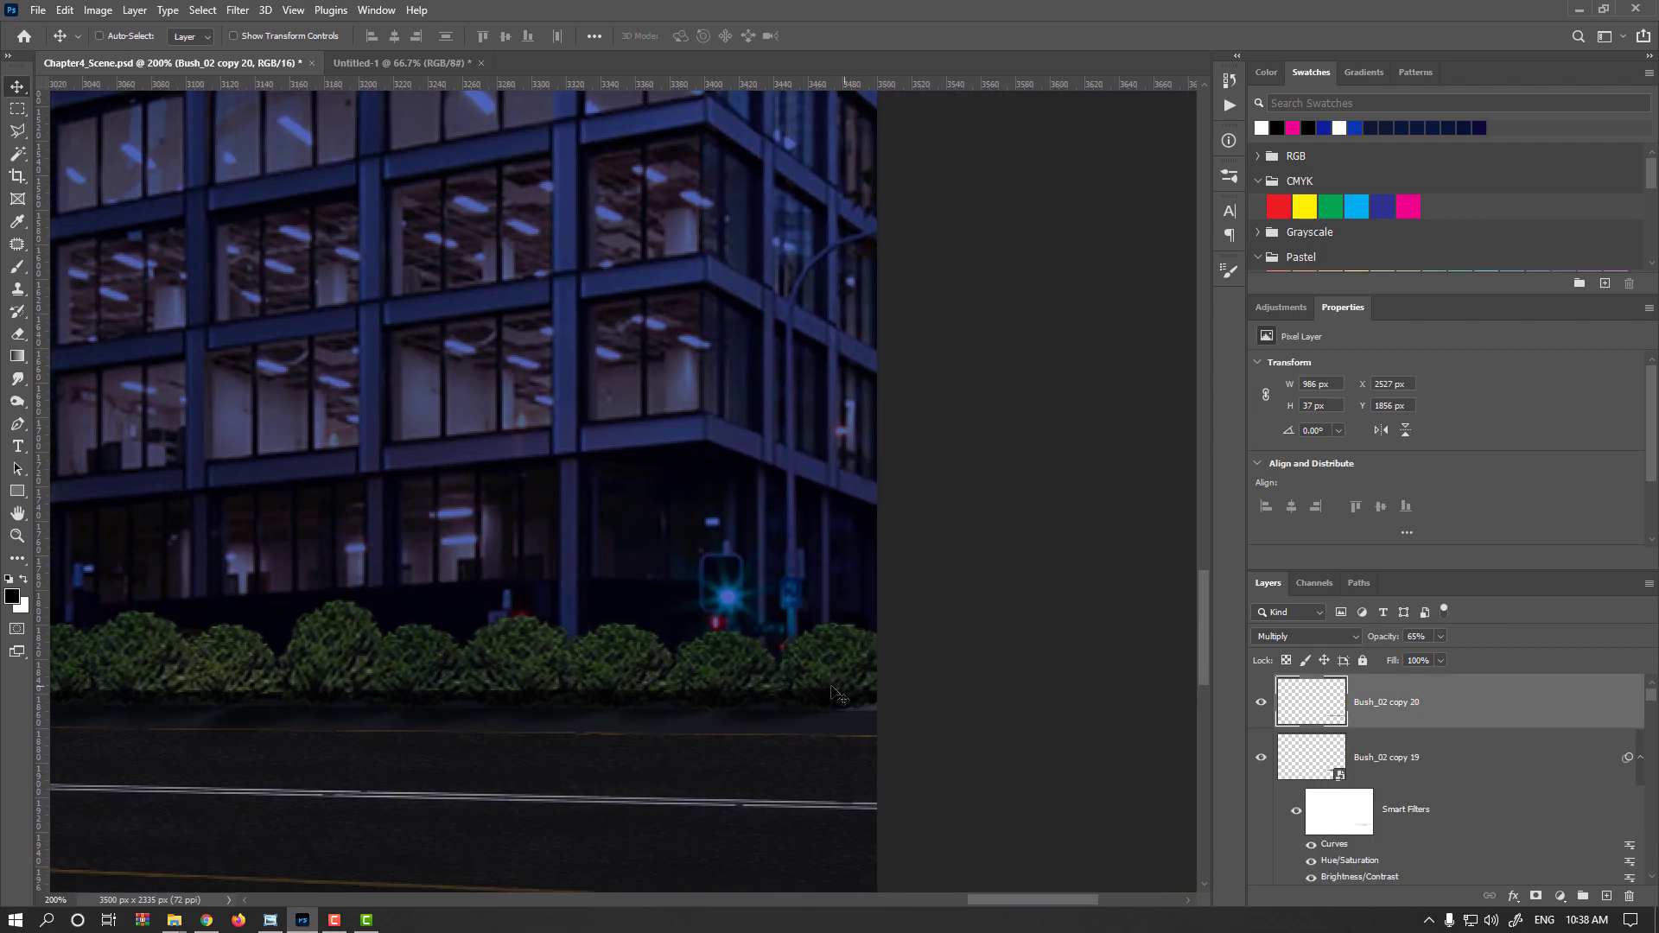
left_click(1535, 896)
key("b")
left_click_drag(844, 640, 715, 675)
left_click_drag(448, 40, 484, 48)
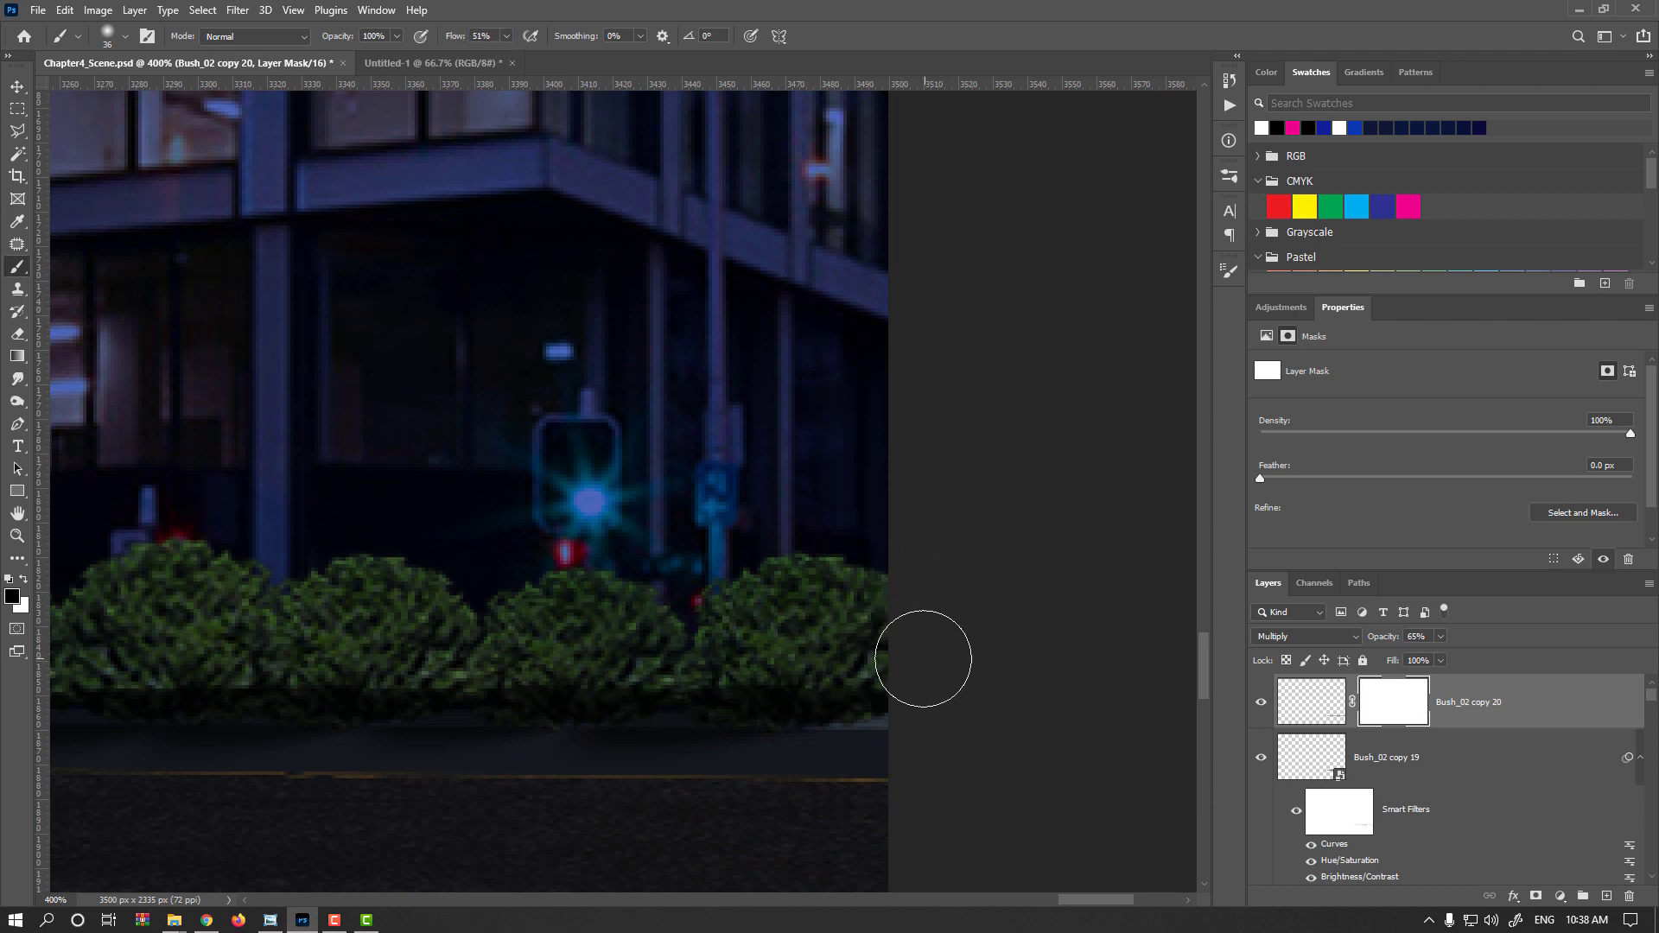
Paint on the shadow layer's mask along the bush base to fade the shadow in places
left_click_drag(109, 661, 951, 656)
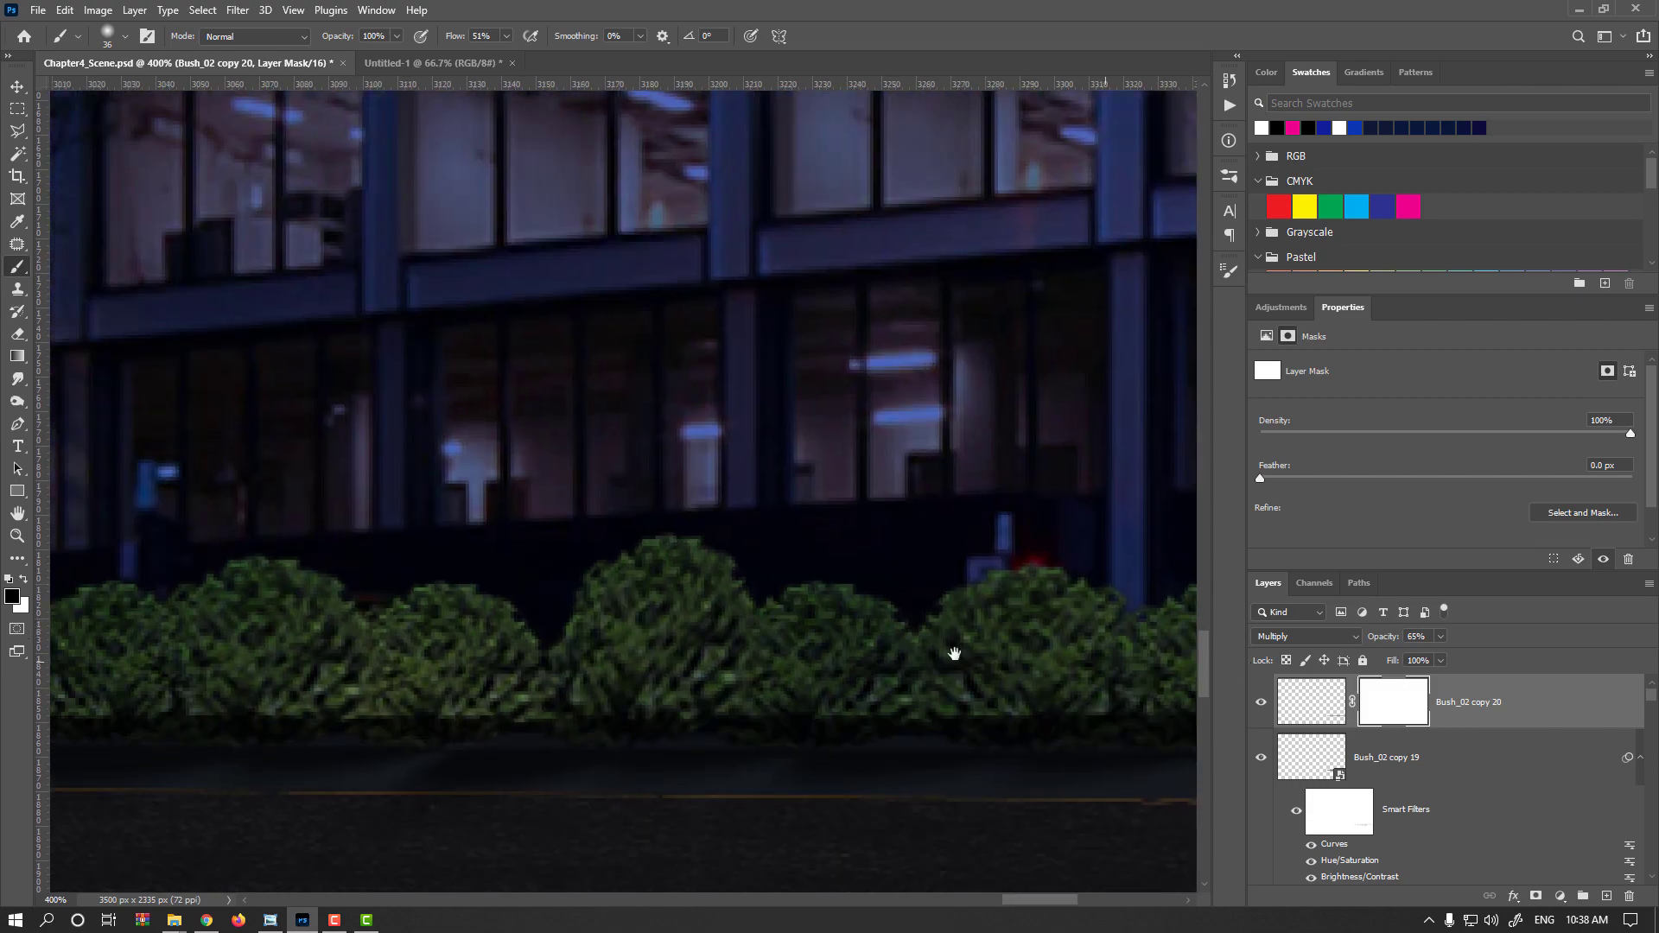
left_click_drag(181, 605, 1089, 597)
left_click_drag(185, 596, 1141, 601)
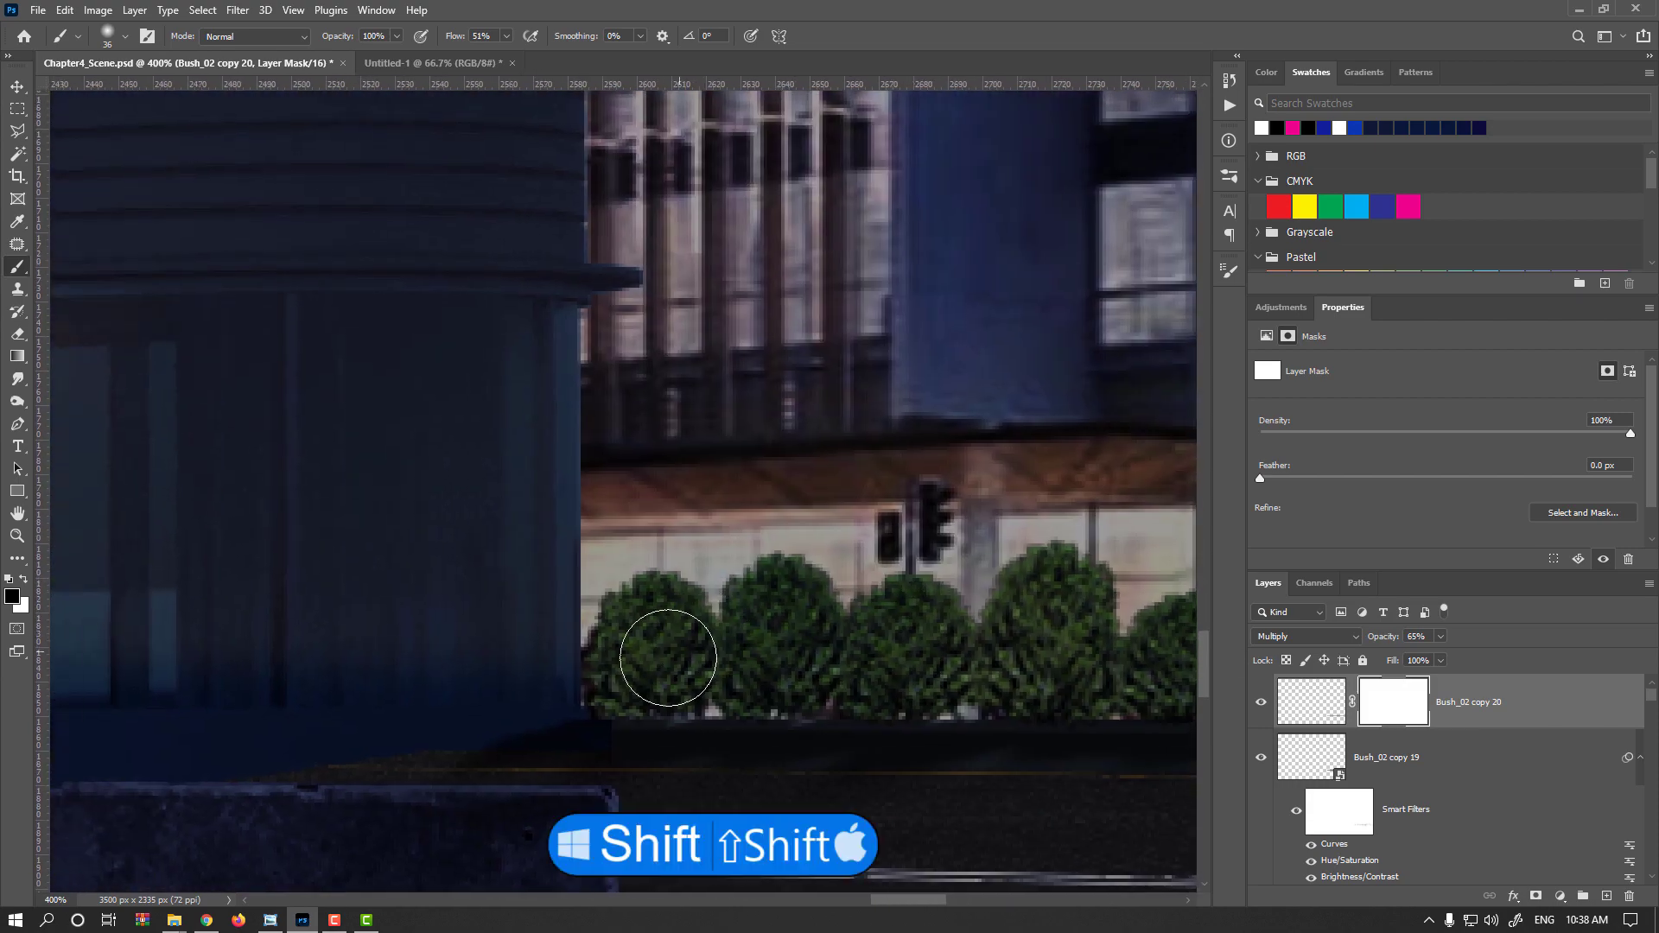
left_click(621, 680, "shift")
mouse_move(990, 661)
left_mouse_down()
mouse_move(95, 596)
mouse_move(70, 644)
left_mouse_up()
left_click_drag(488, 663, 131, 665)
scroll(314, 665, "down", 3)
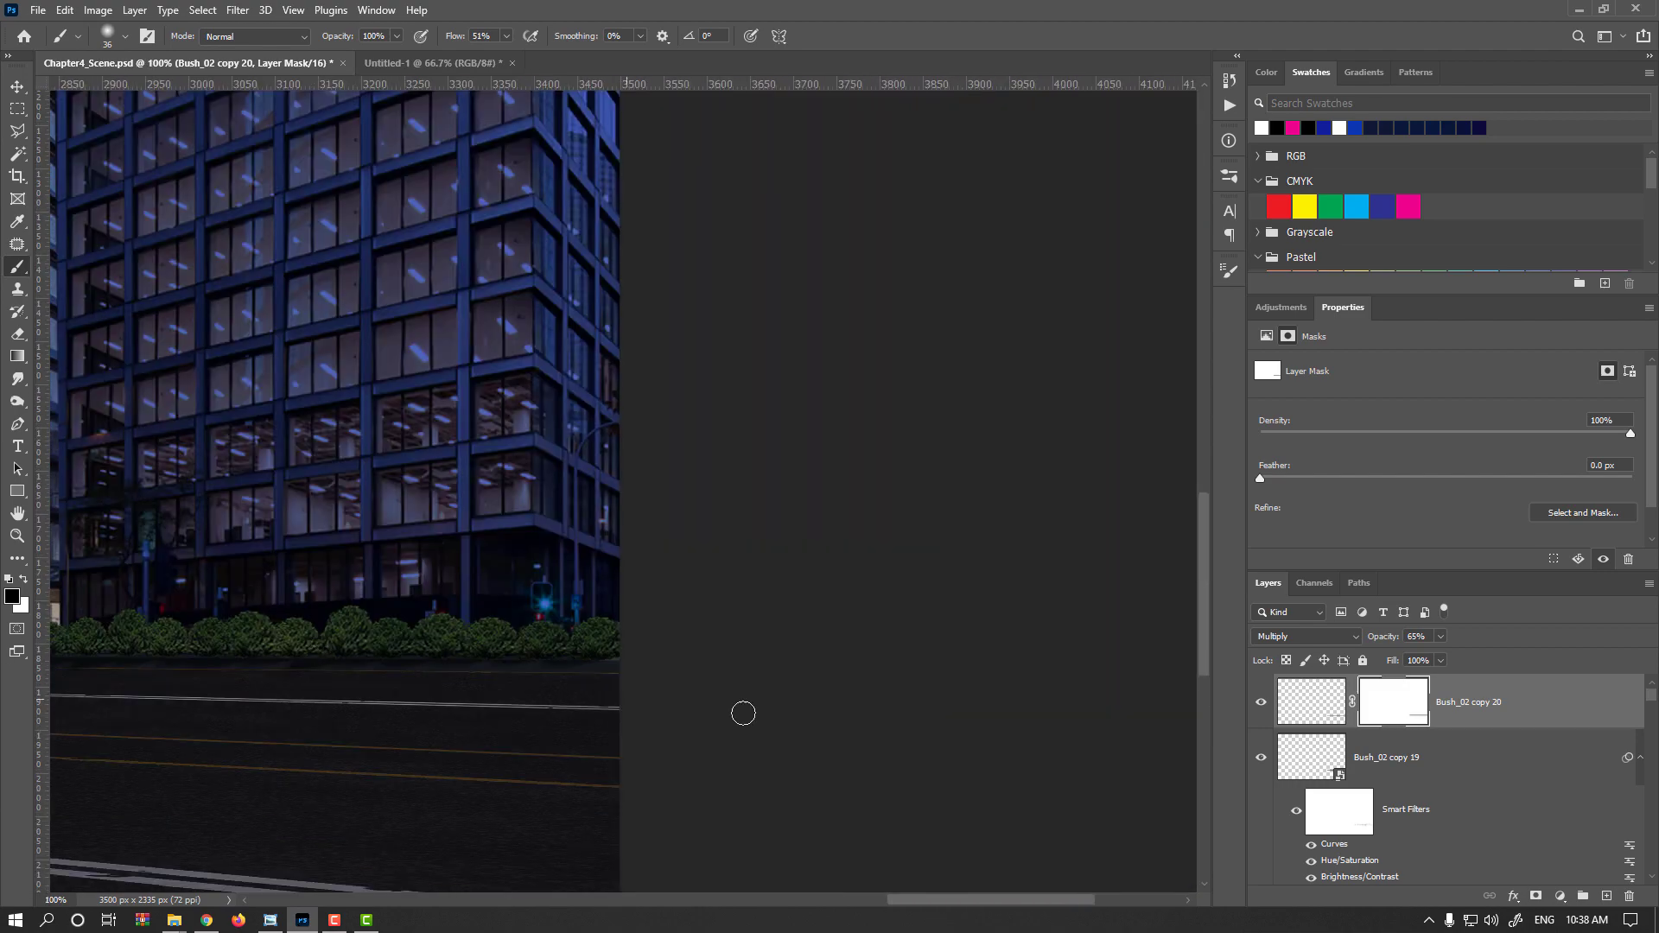
left_click_drag(442, 676, 697, 702)
Lower the shadow layer's opacity to 40%
left_click(1311, 702)
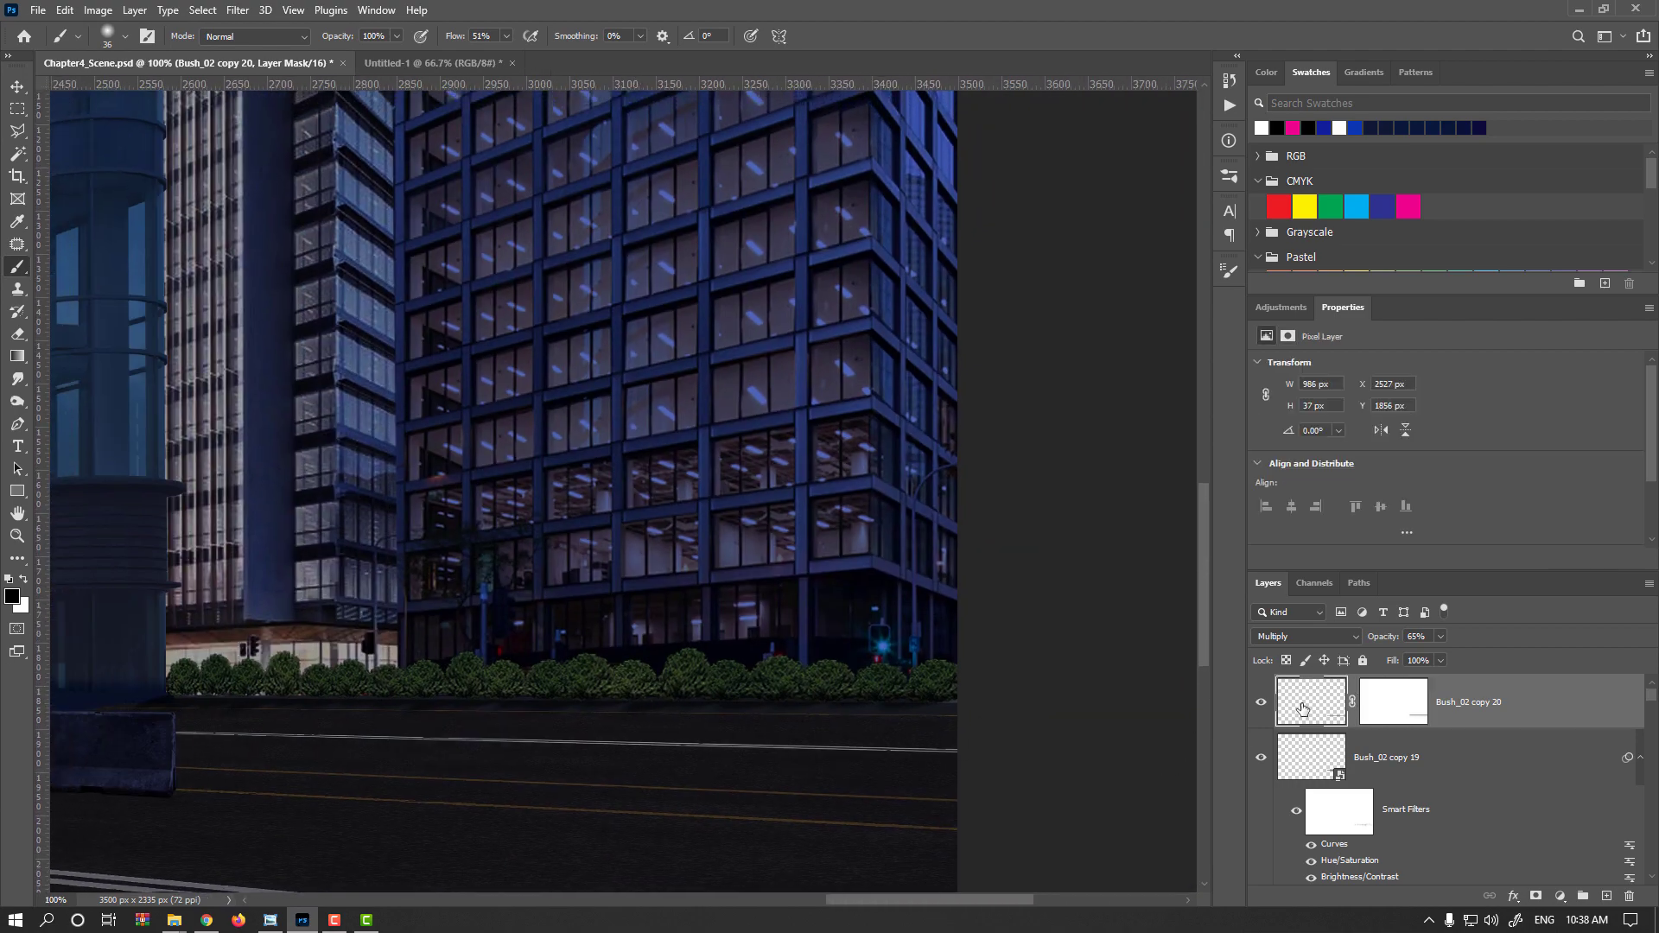
left_click(1427, 637)
type("40")
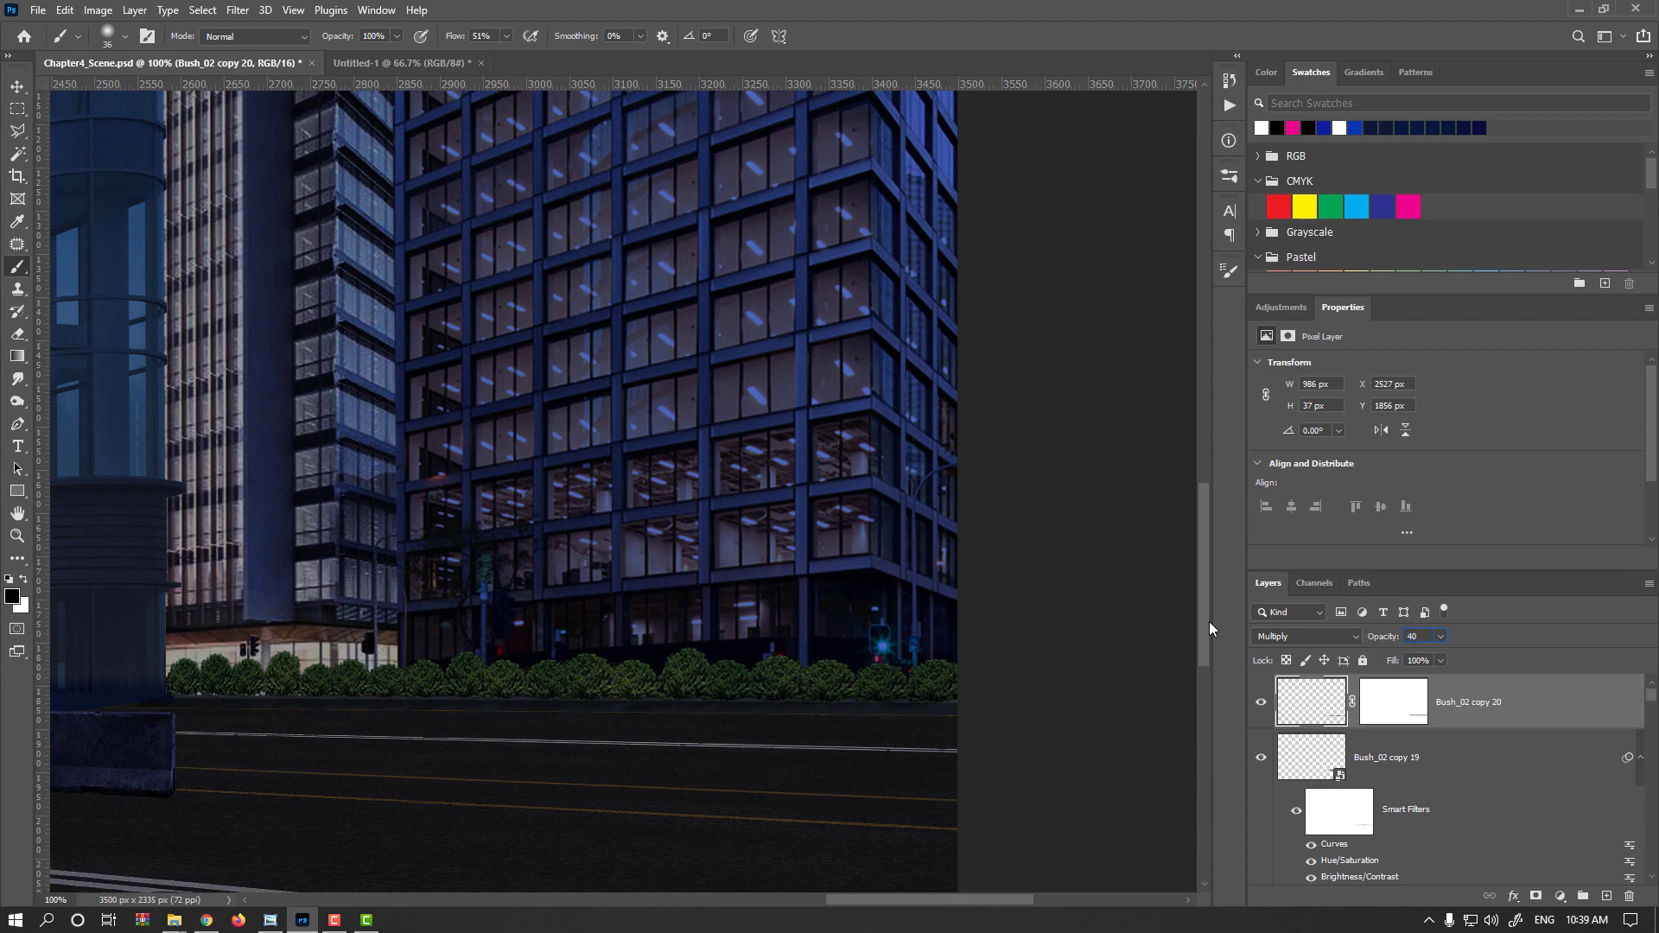
Toggle the shadow layer's visibility to compare the bush row with and without the shadow
left_click(16, 87)
scroll(598, 627, "down", 2)
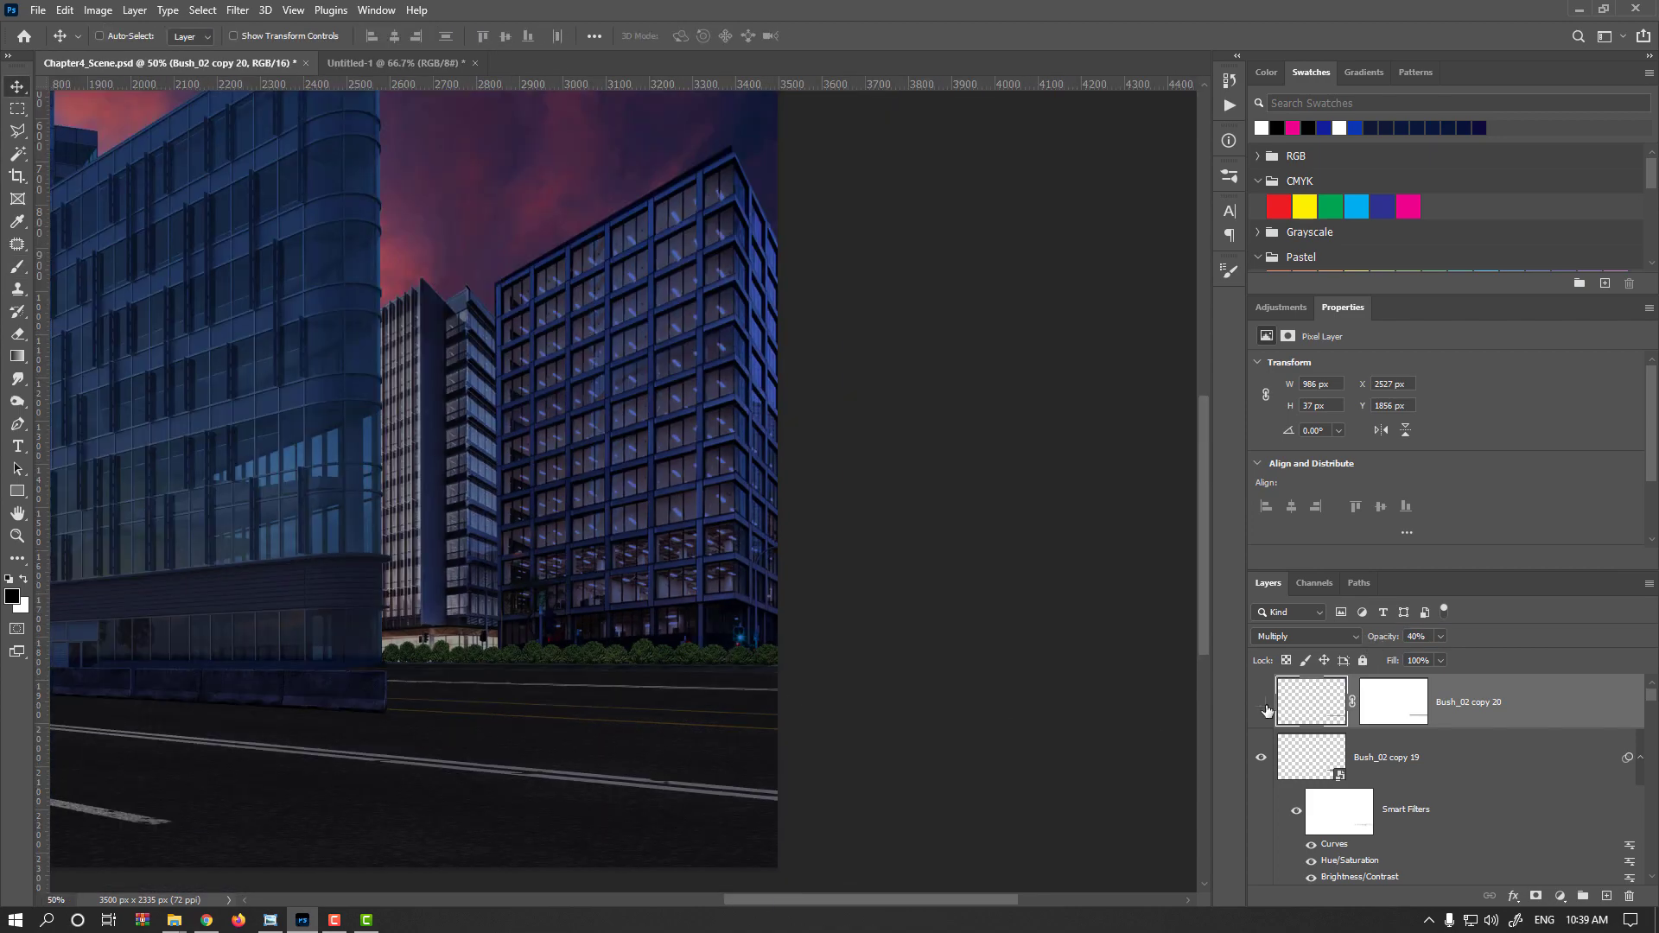
left_click(1263, 704)
scroll(637, 674, "up", 3)
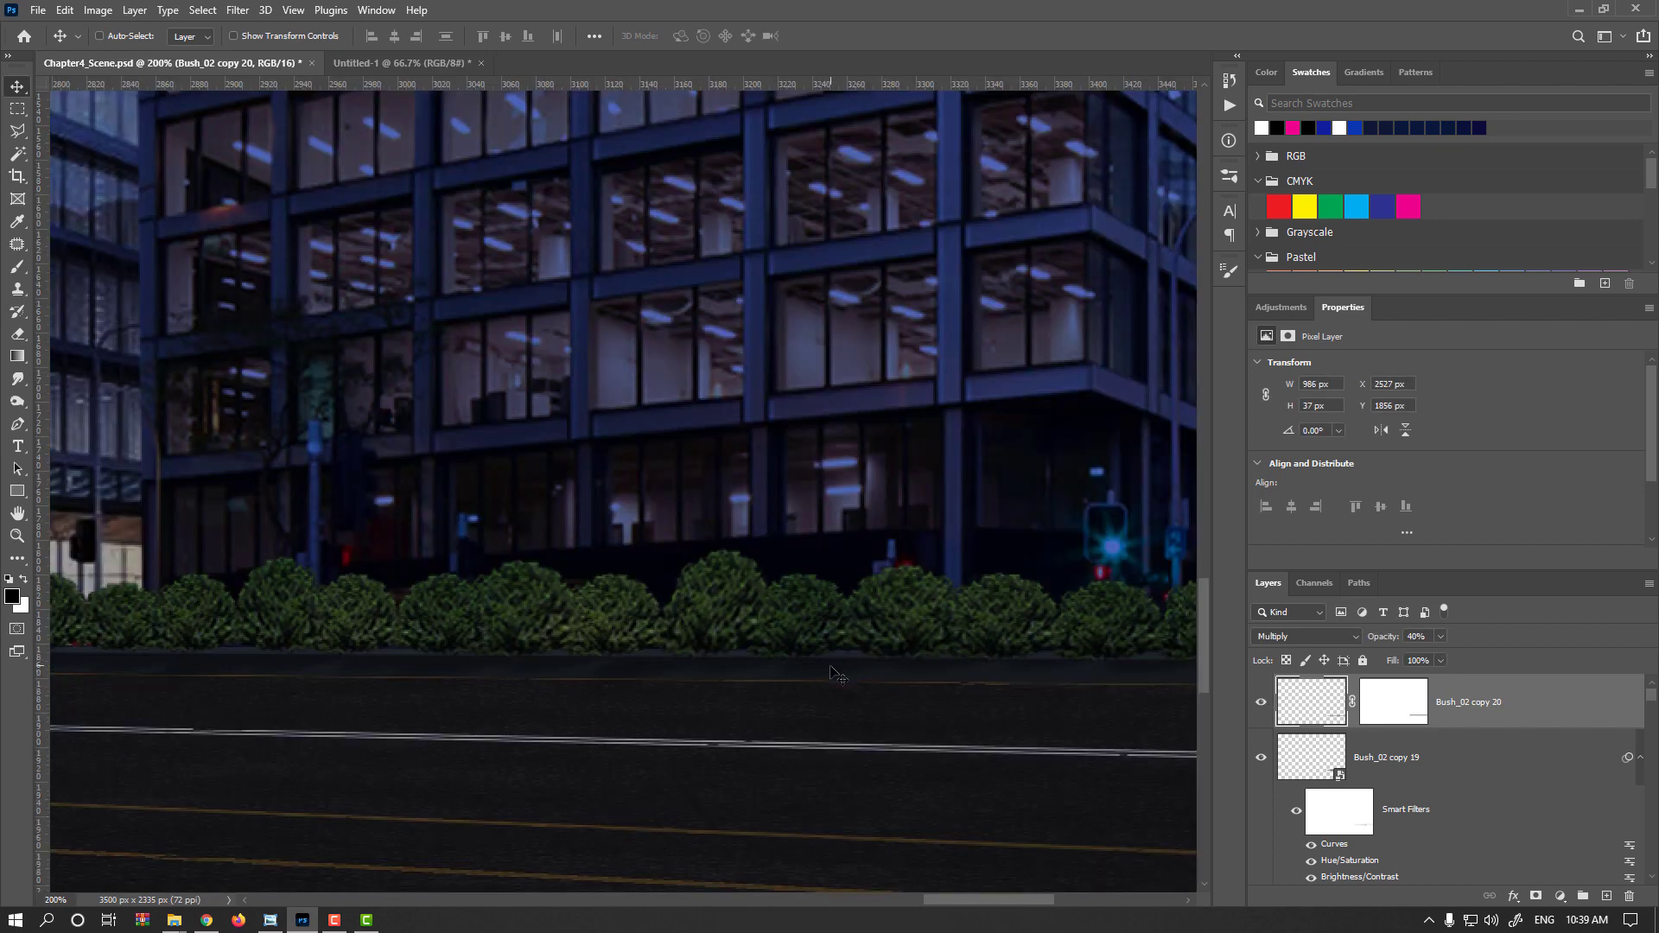
Nudge the shadow layer slightly downward beneath the bush row
left_click_drag(834, 666, 835, 678)
key("Down")
key("Down")
key("Down")
key("Down")
key("Down")
Duplicate the shadow layer and set the copy's opacity to 97%
left_click(1302, 768)
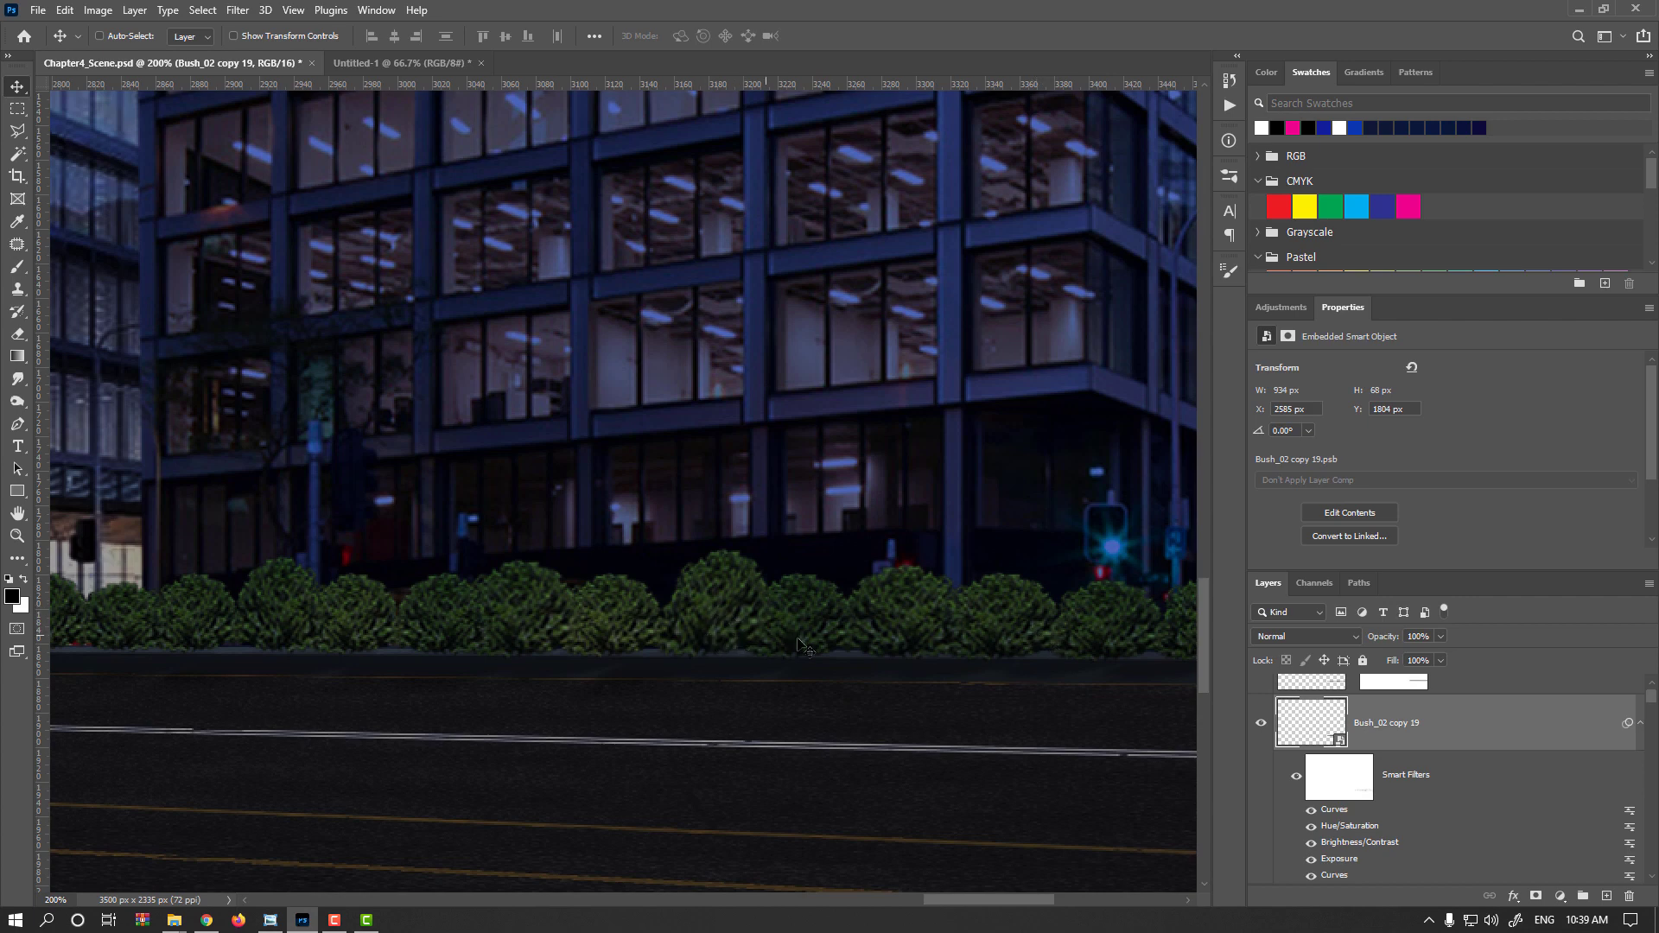
scroll(1334, 704, "up", 1)
left_click(1333, 713)
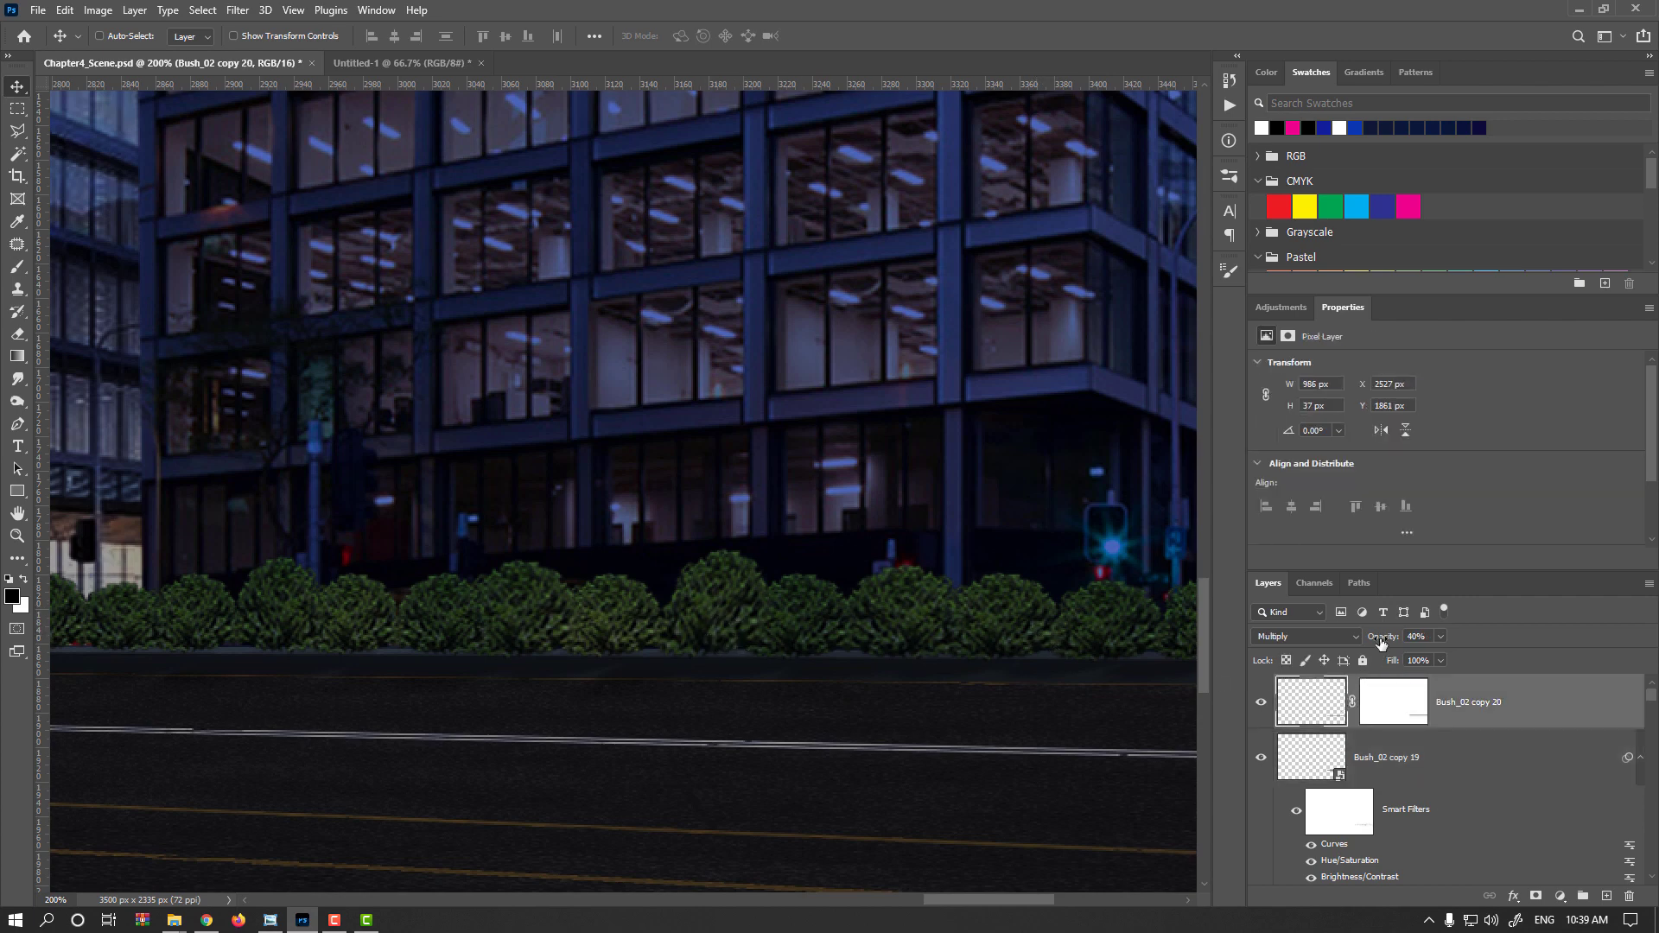
left_click_drag(1314, 712, 1438, 638)
key("ctrl+j")
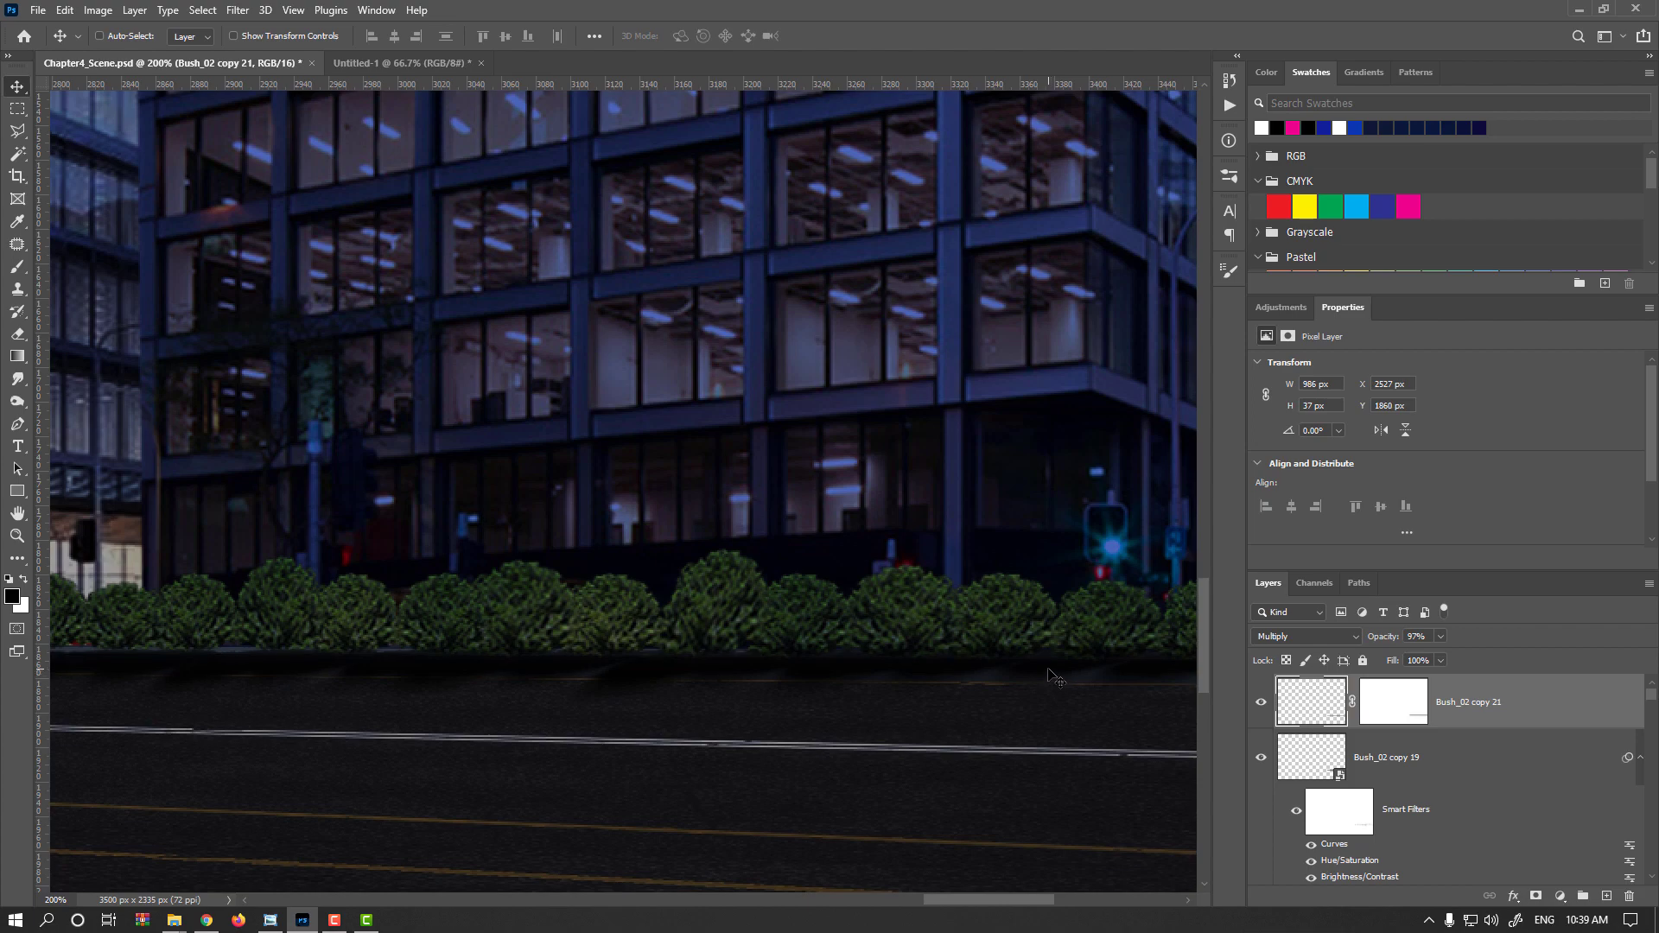
Delete the copied shadow layer's mask and add a fresh, empty layer mask in its place
scroll(1028, 674, "down", 1)
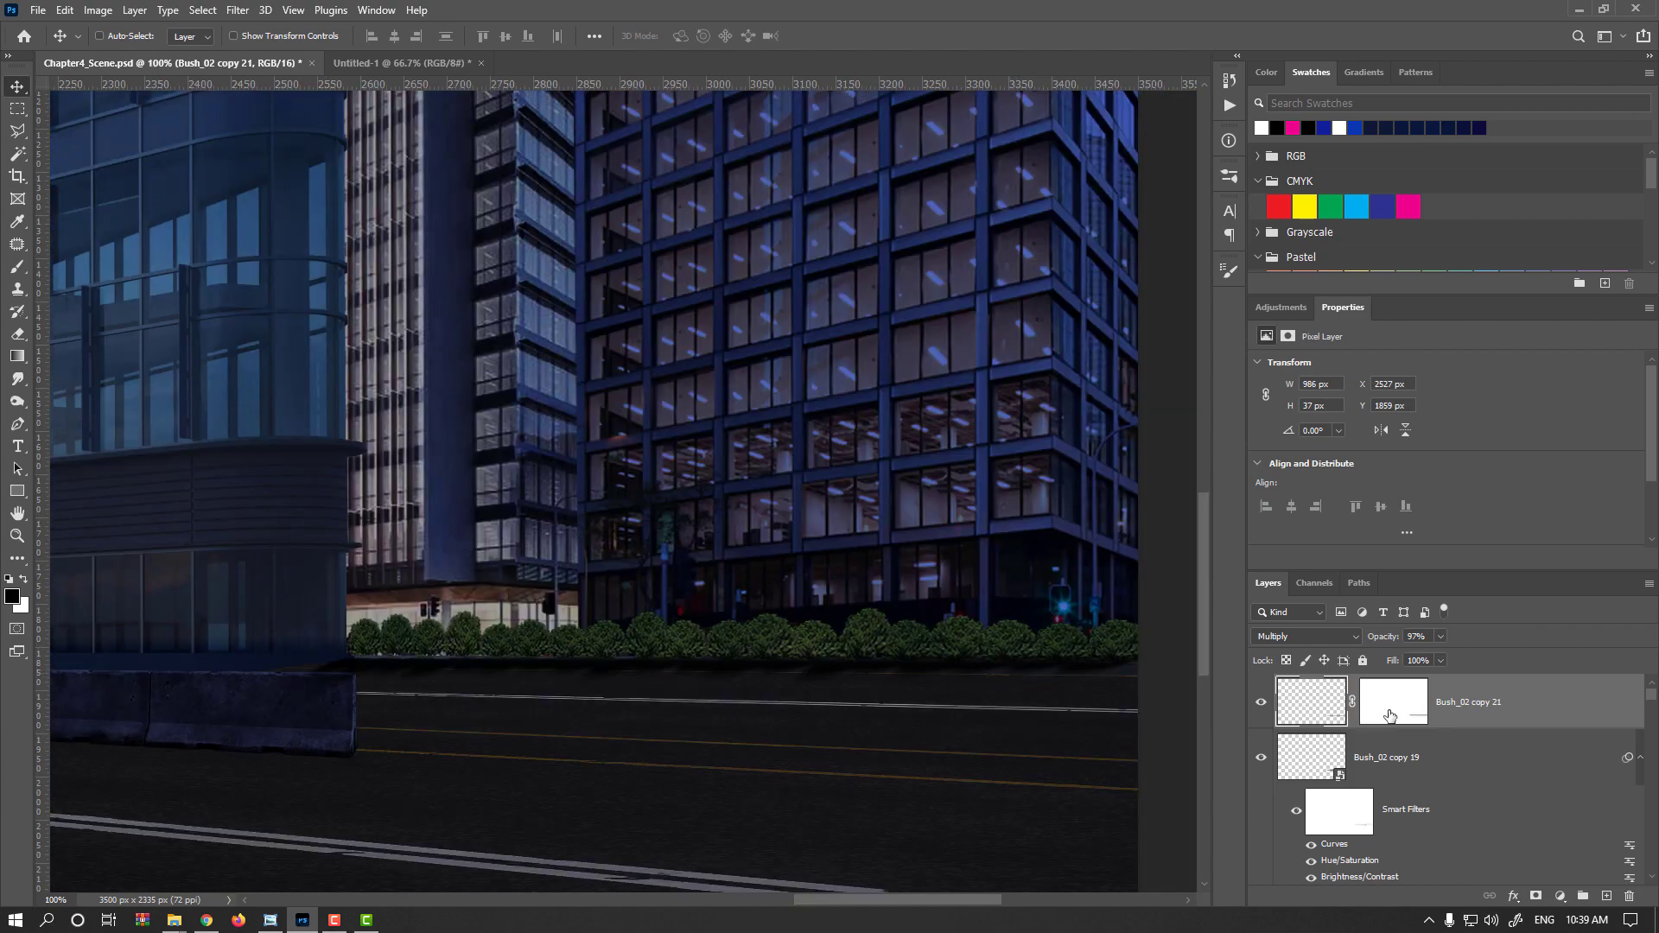
left_click_drag(1393, 710, 1629, 896)
left_click(904, 345)
left_click(1536, 897)
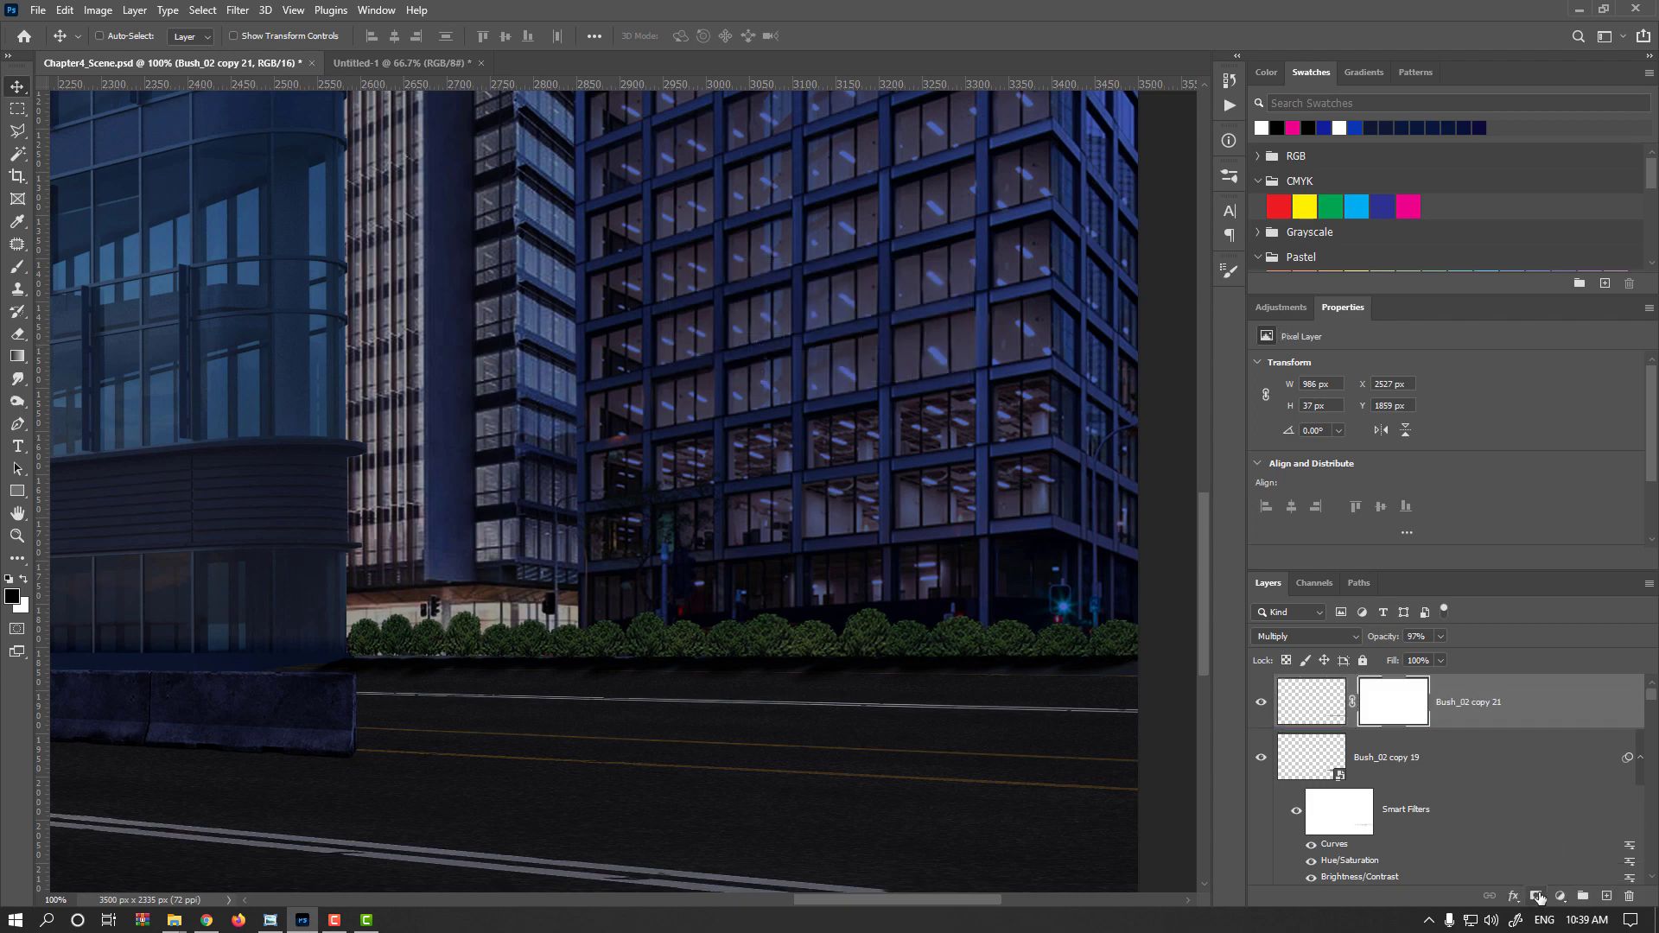
Apply a Gaussian Blur with a 3.7 pixel radius to the copied shadow layer
scroll(1016, 701, "up", 2)
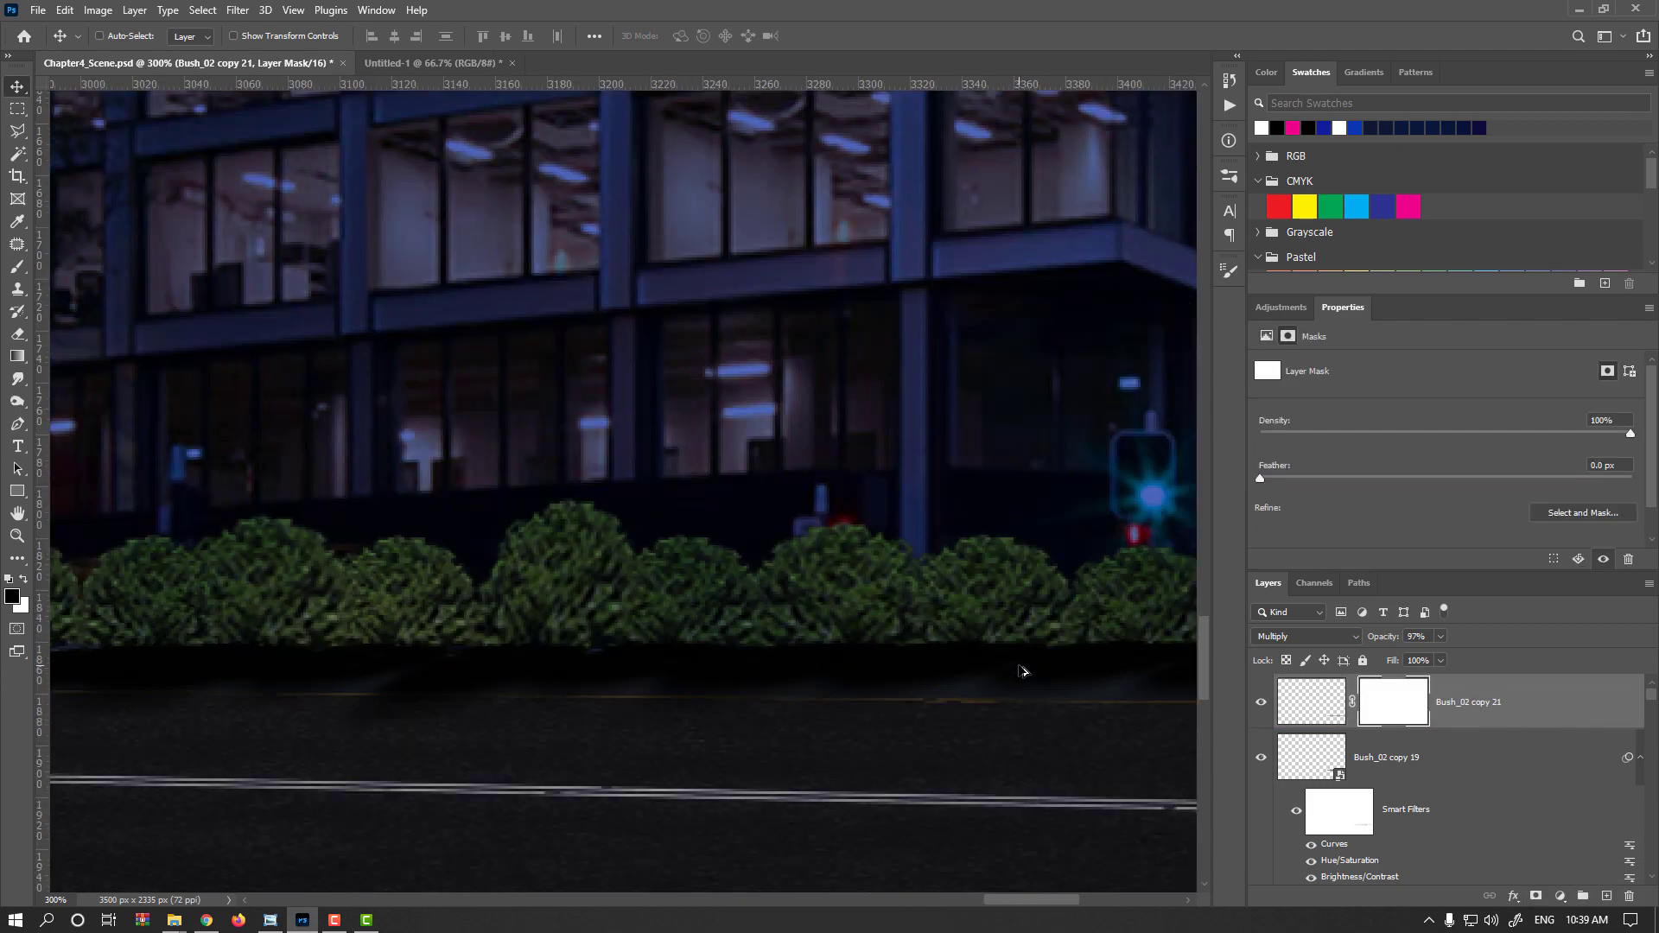
left_click(1334, 708)
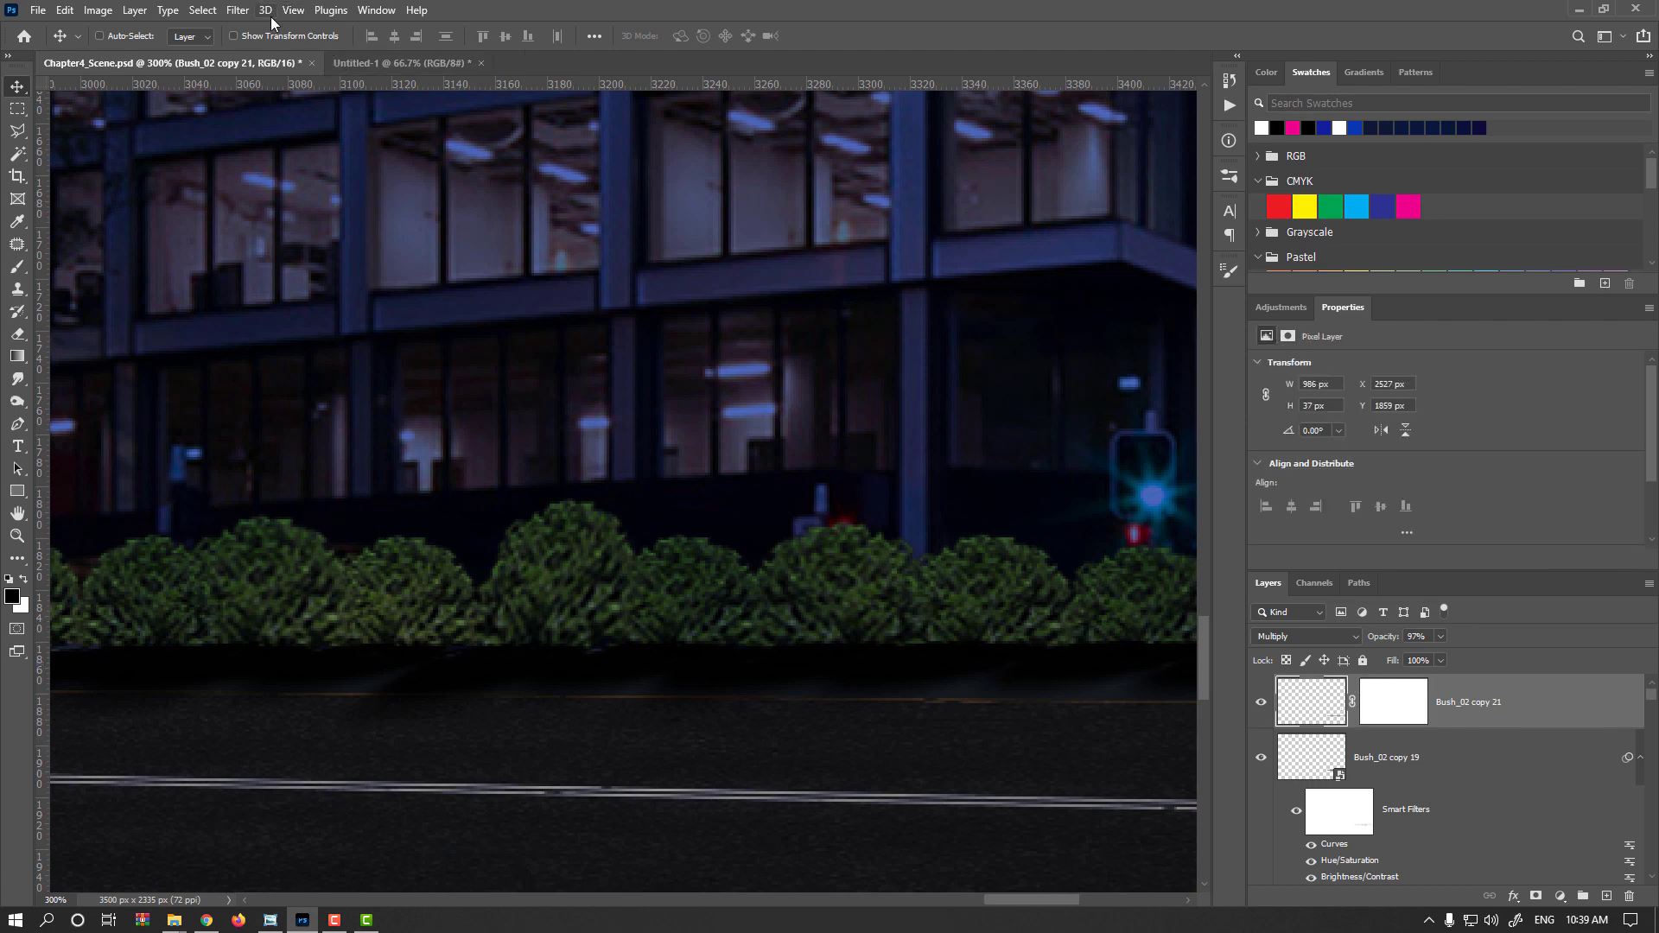
left_click(235, 10)
mouse_move(406, 231)
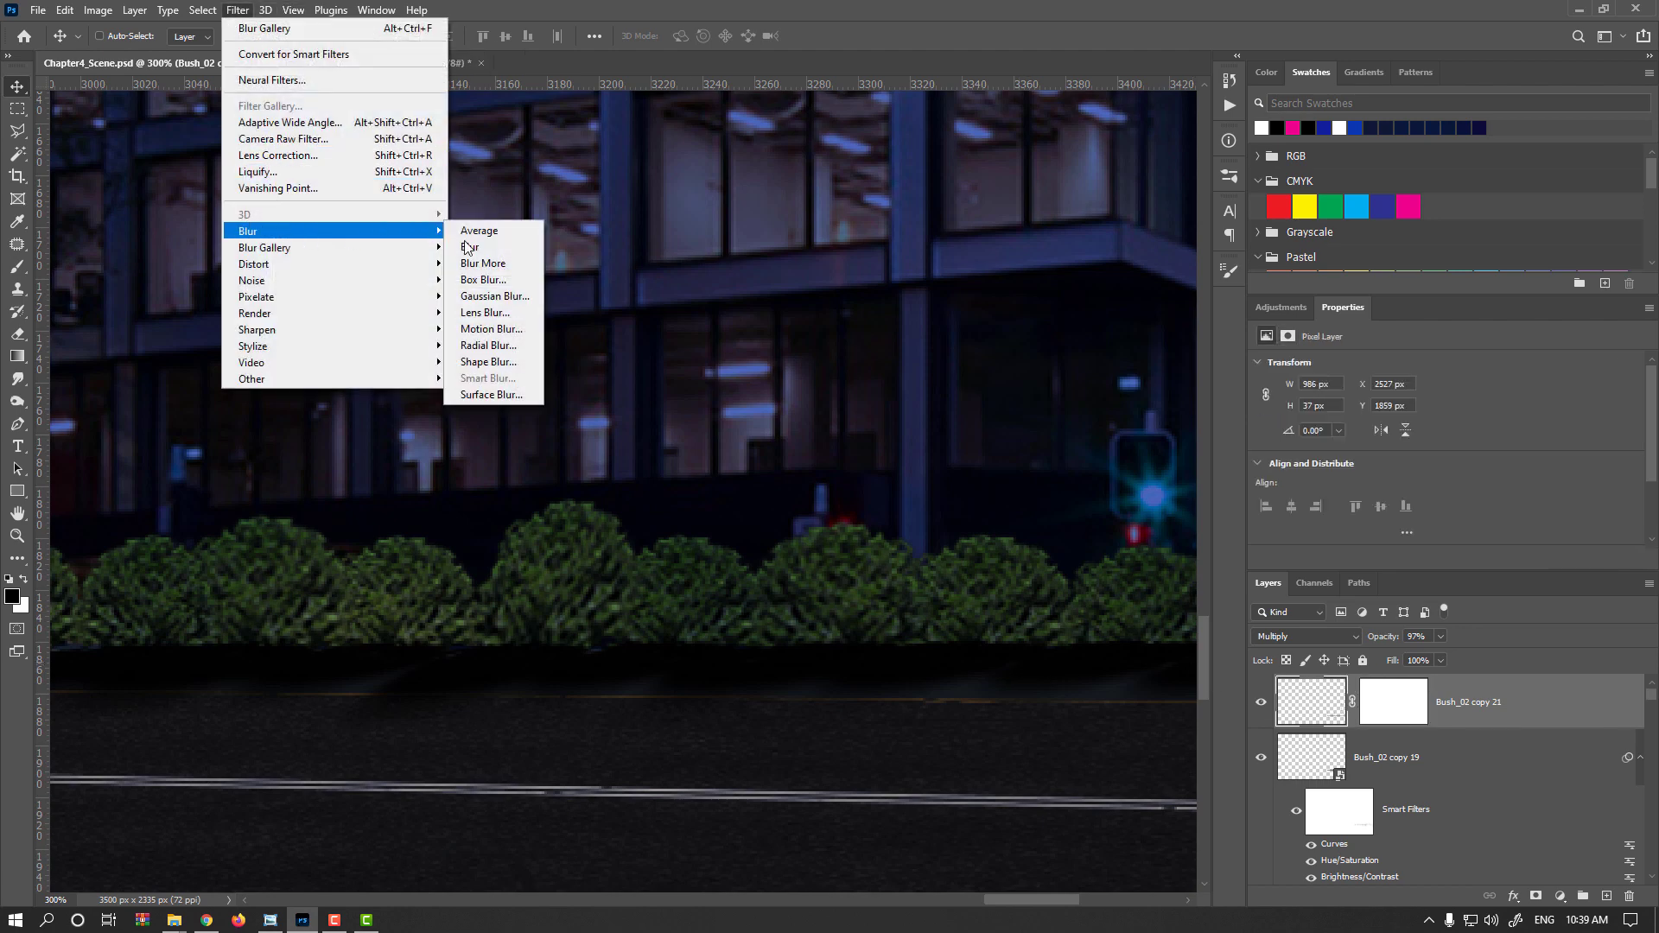
left_click(517, 302)
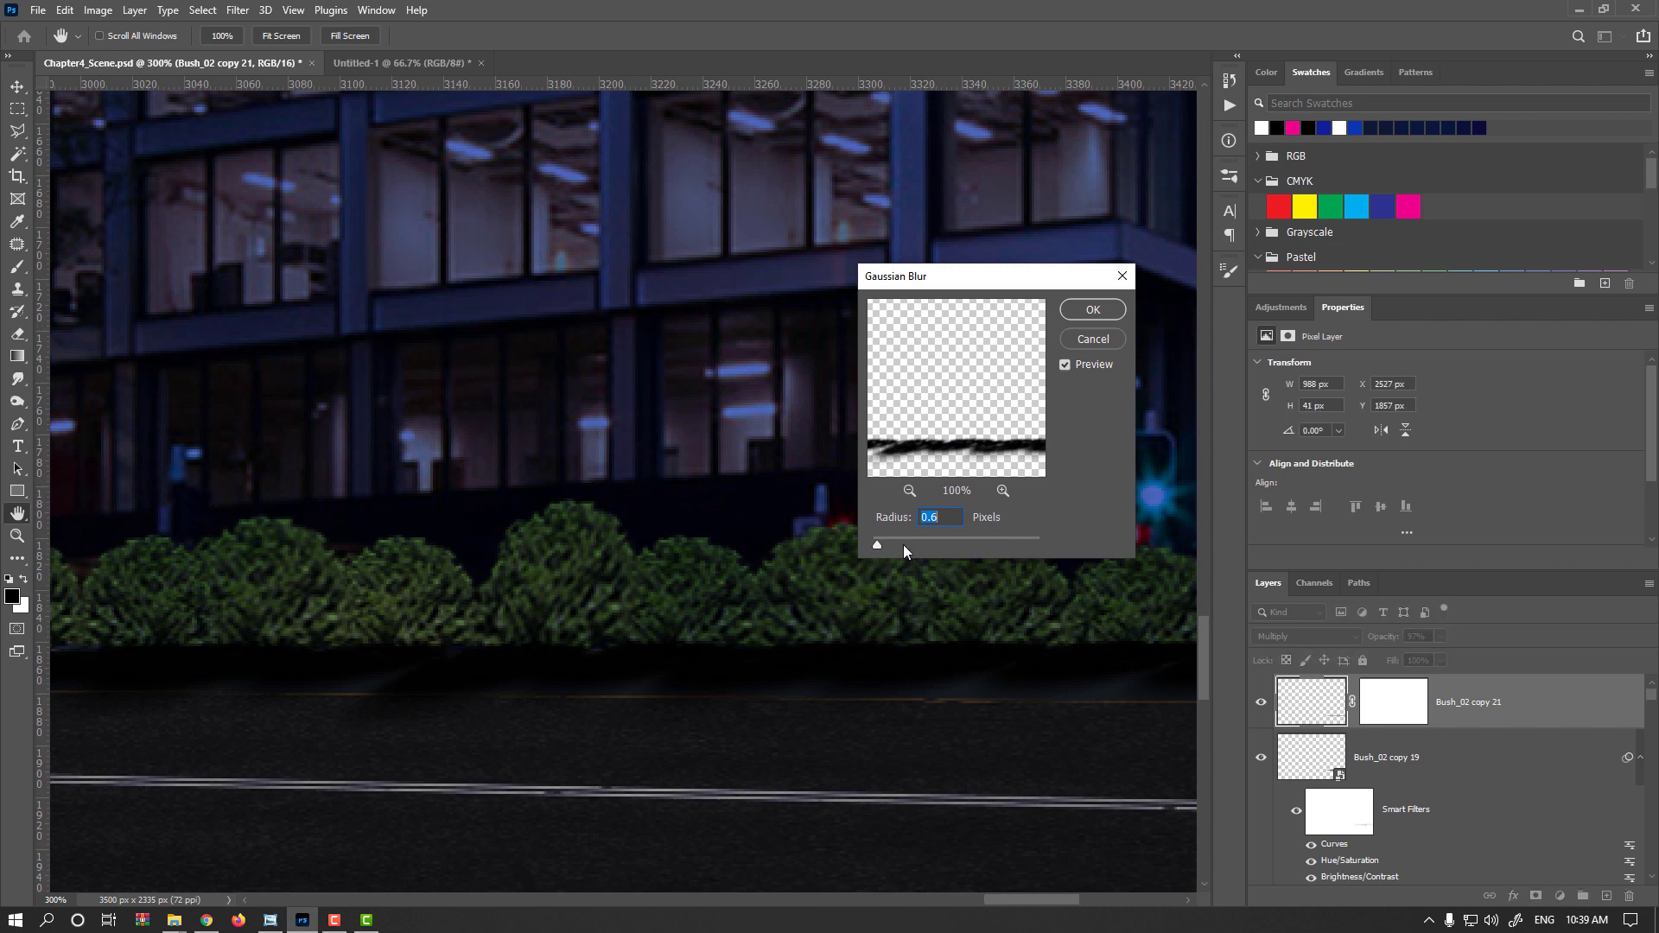
left_click_drag(884, 541, 905, 534)
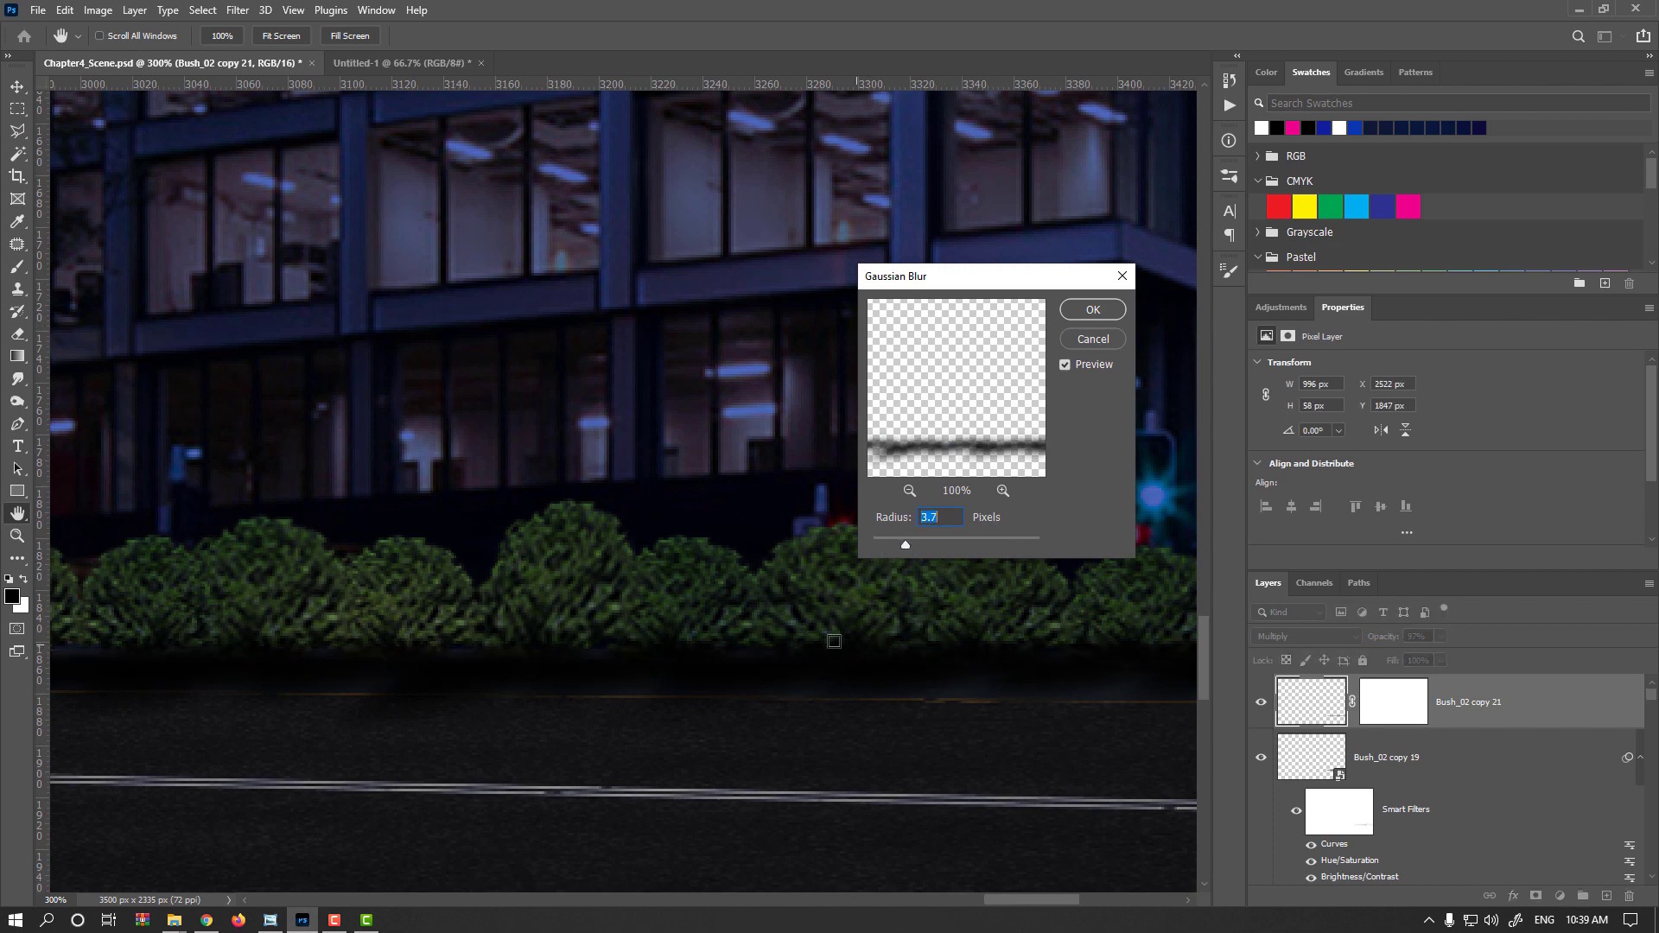
left_click(1092, 309)
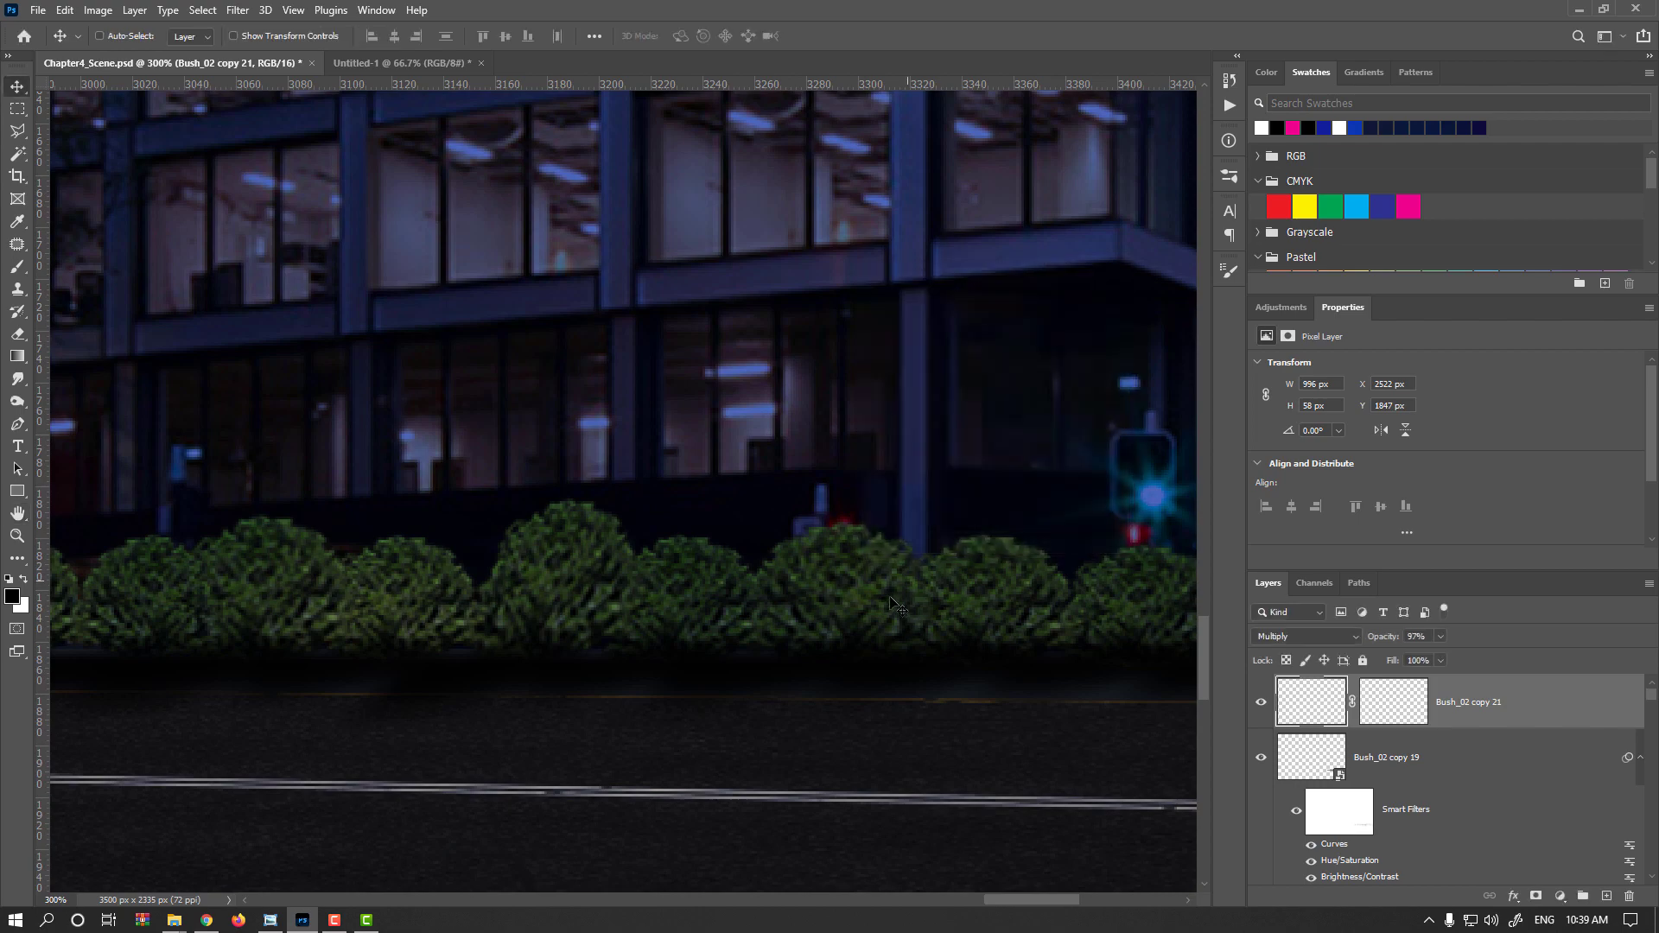
Paint on the copied shadow layer's new mask along the base of the bush row
left_click(1407, 713)
scroll(787, 544, "down", 1)
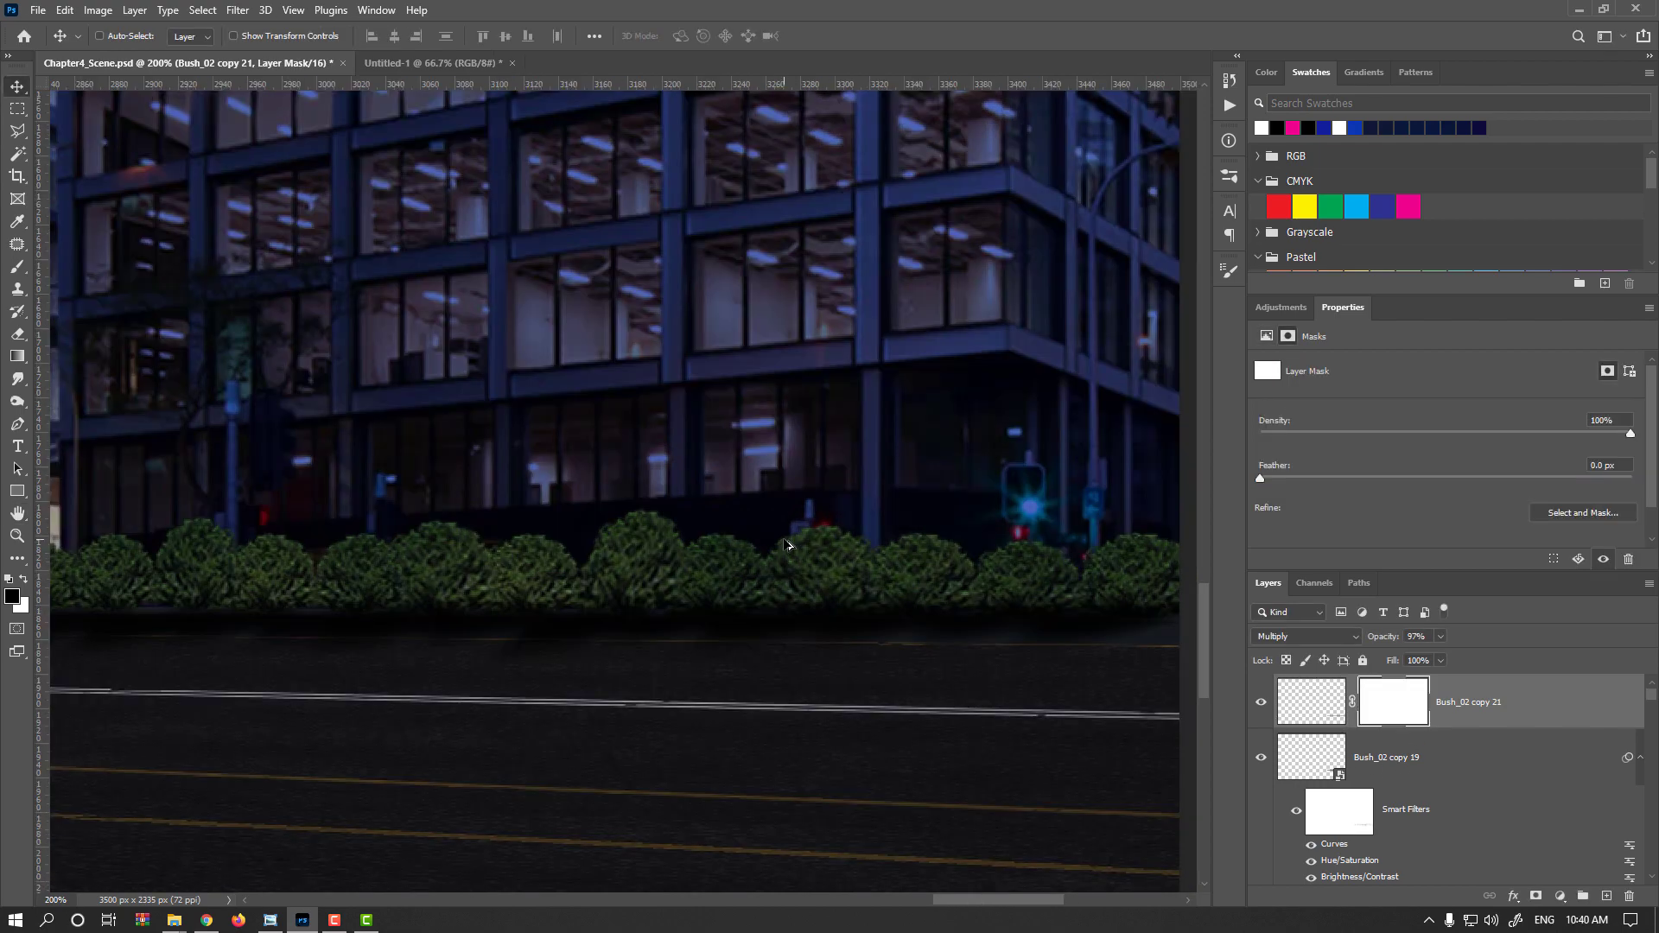
key("b")
scroll(837, 582, "down", 1)
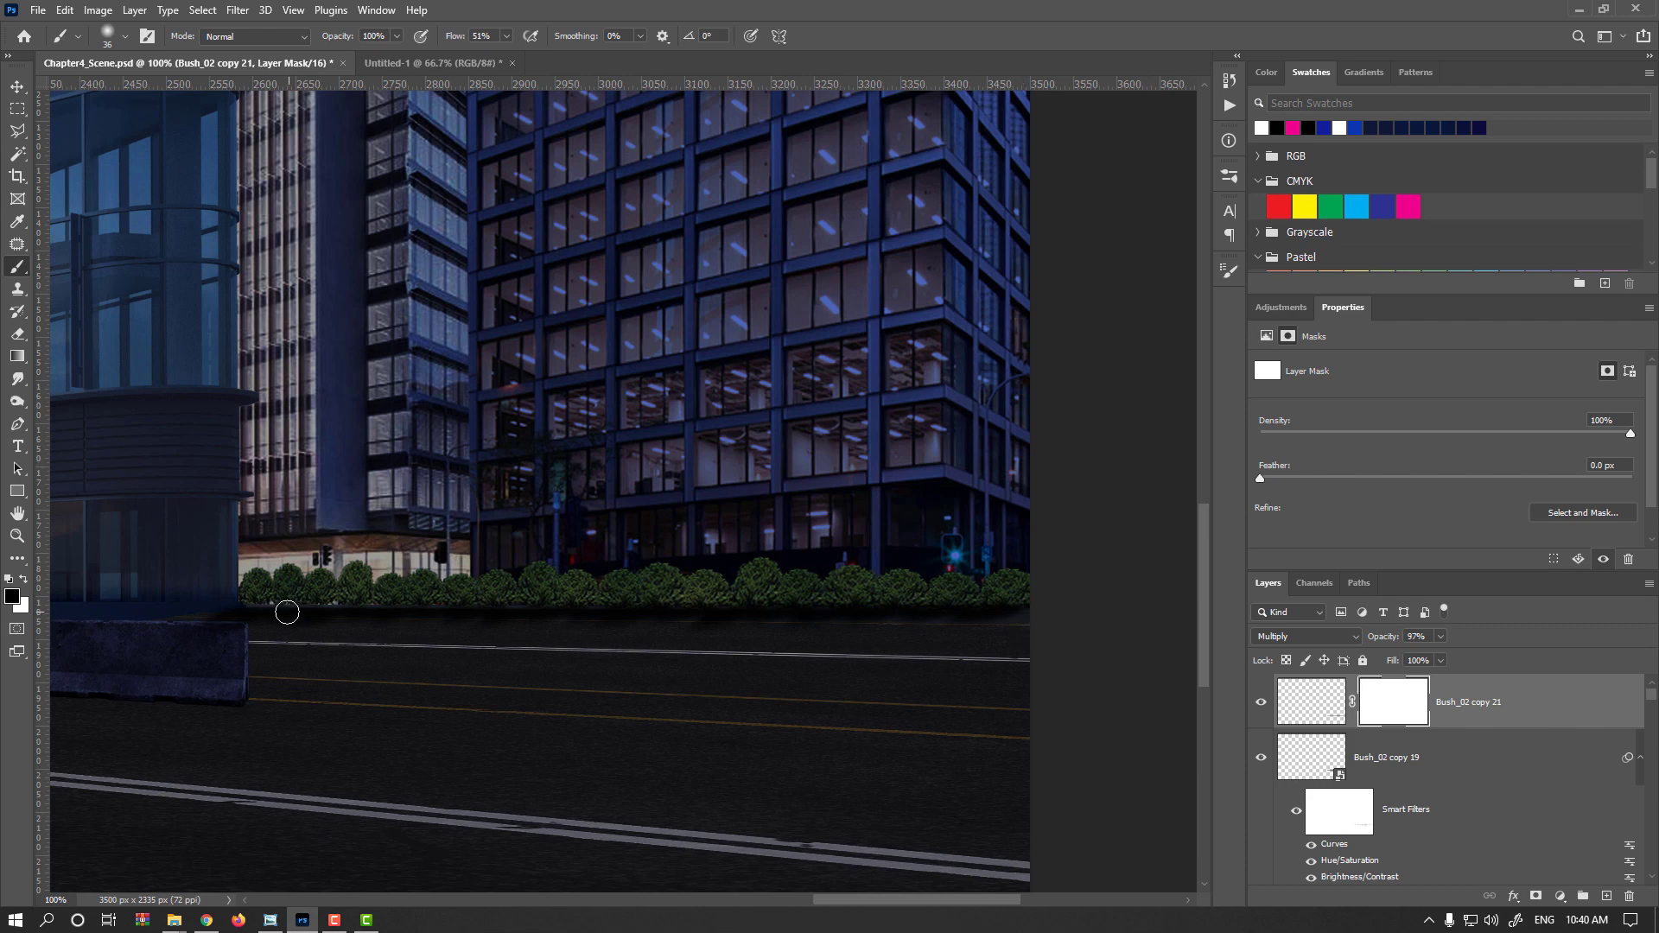
key("shift")
left_click(245, 615, "shift")
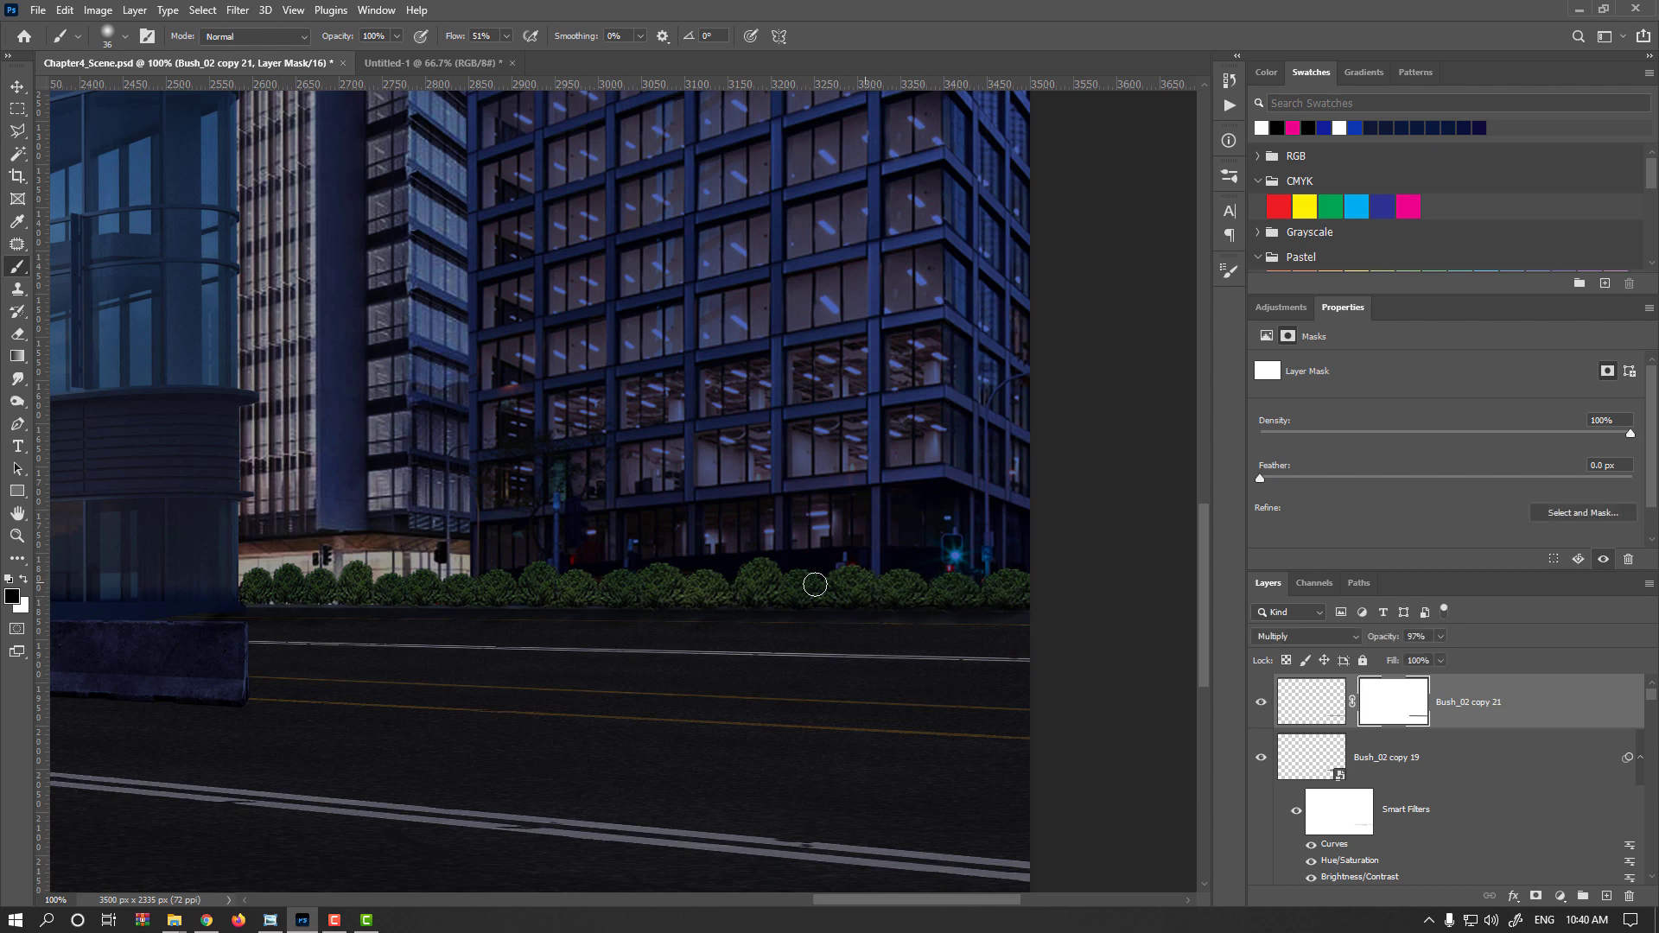
Set the copied shadow layer's opacity to 60%
left_click_drag(1397, 641, 1365, 640)
left_click(1260, 704)
left_click(1261, 705)
type("60")
key("Return")
Darken the original shadow layer with a Curves adjustment pulling the midtones down
scroll(1381, 760, "down", 2)
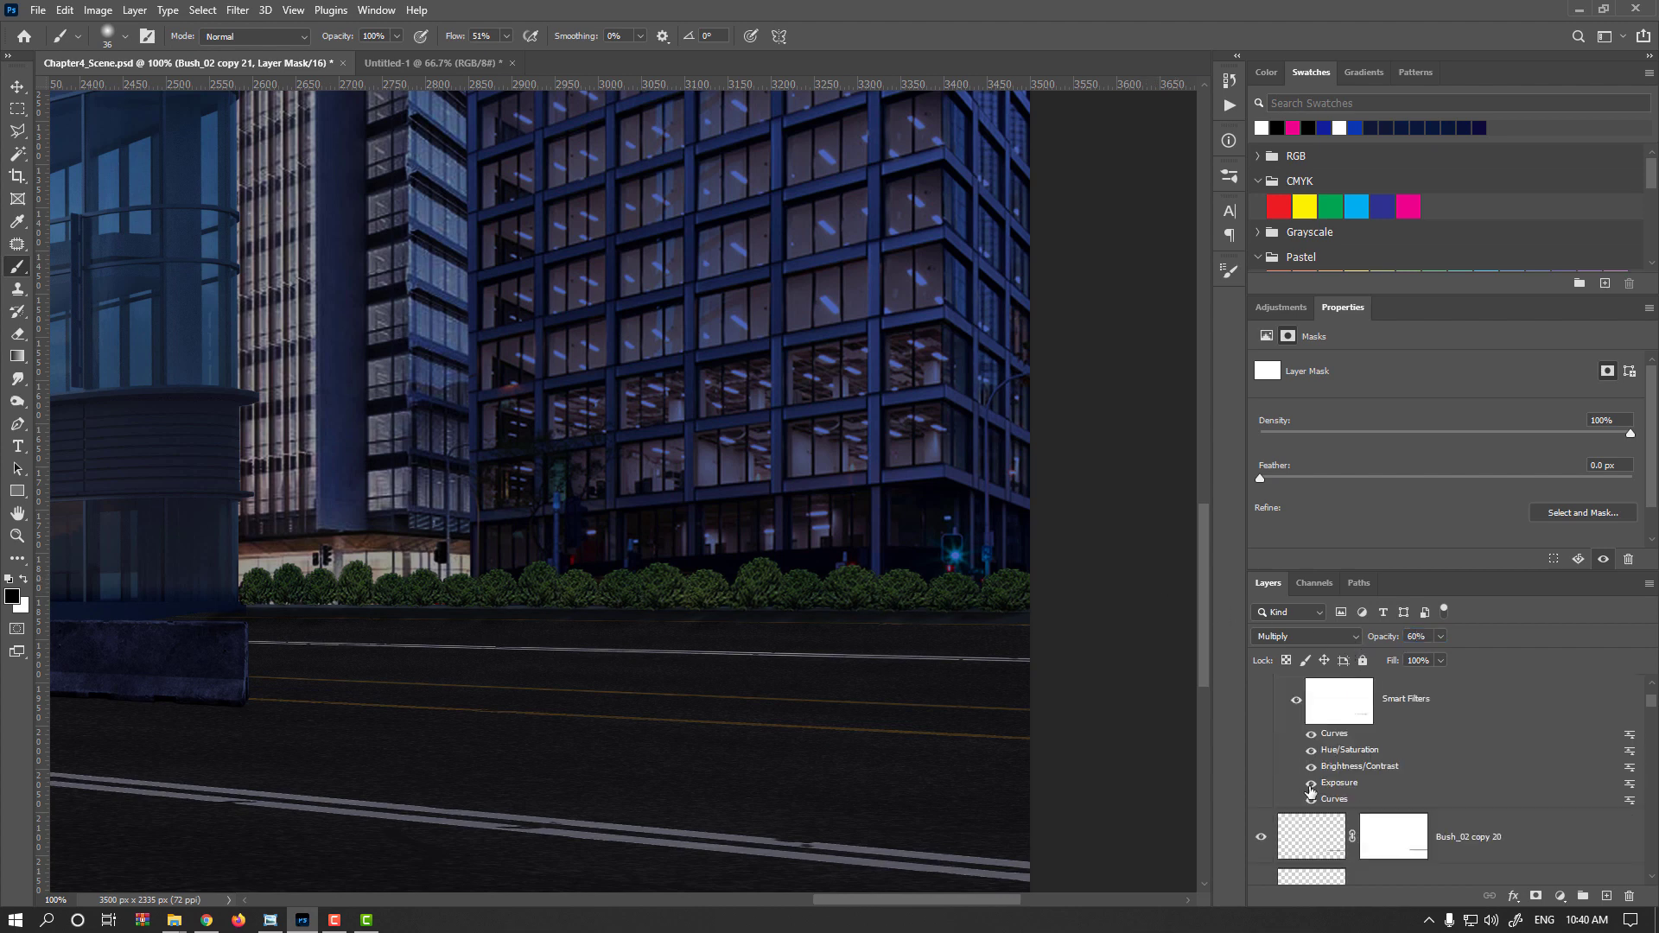
scroll(1315, 821, "down", 1)
left_click(1314, 795)
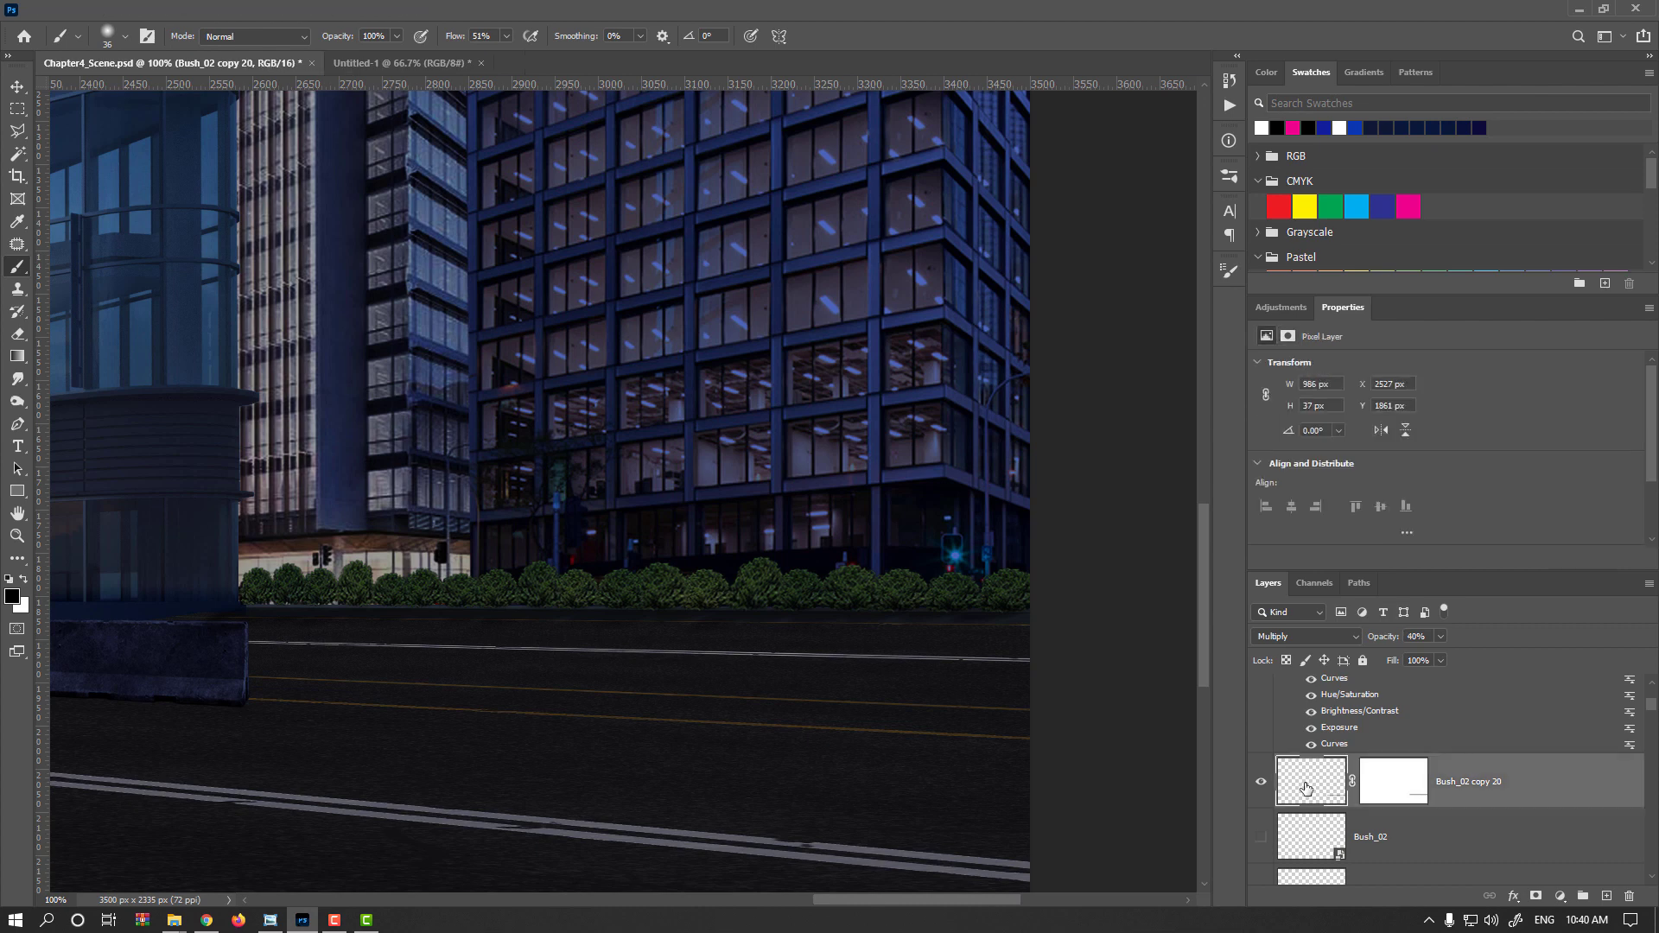
key("ctrl+m")
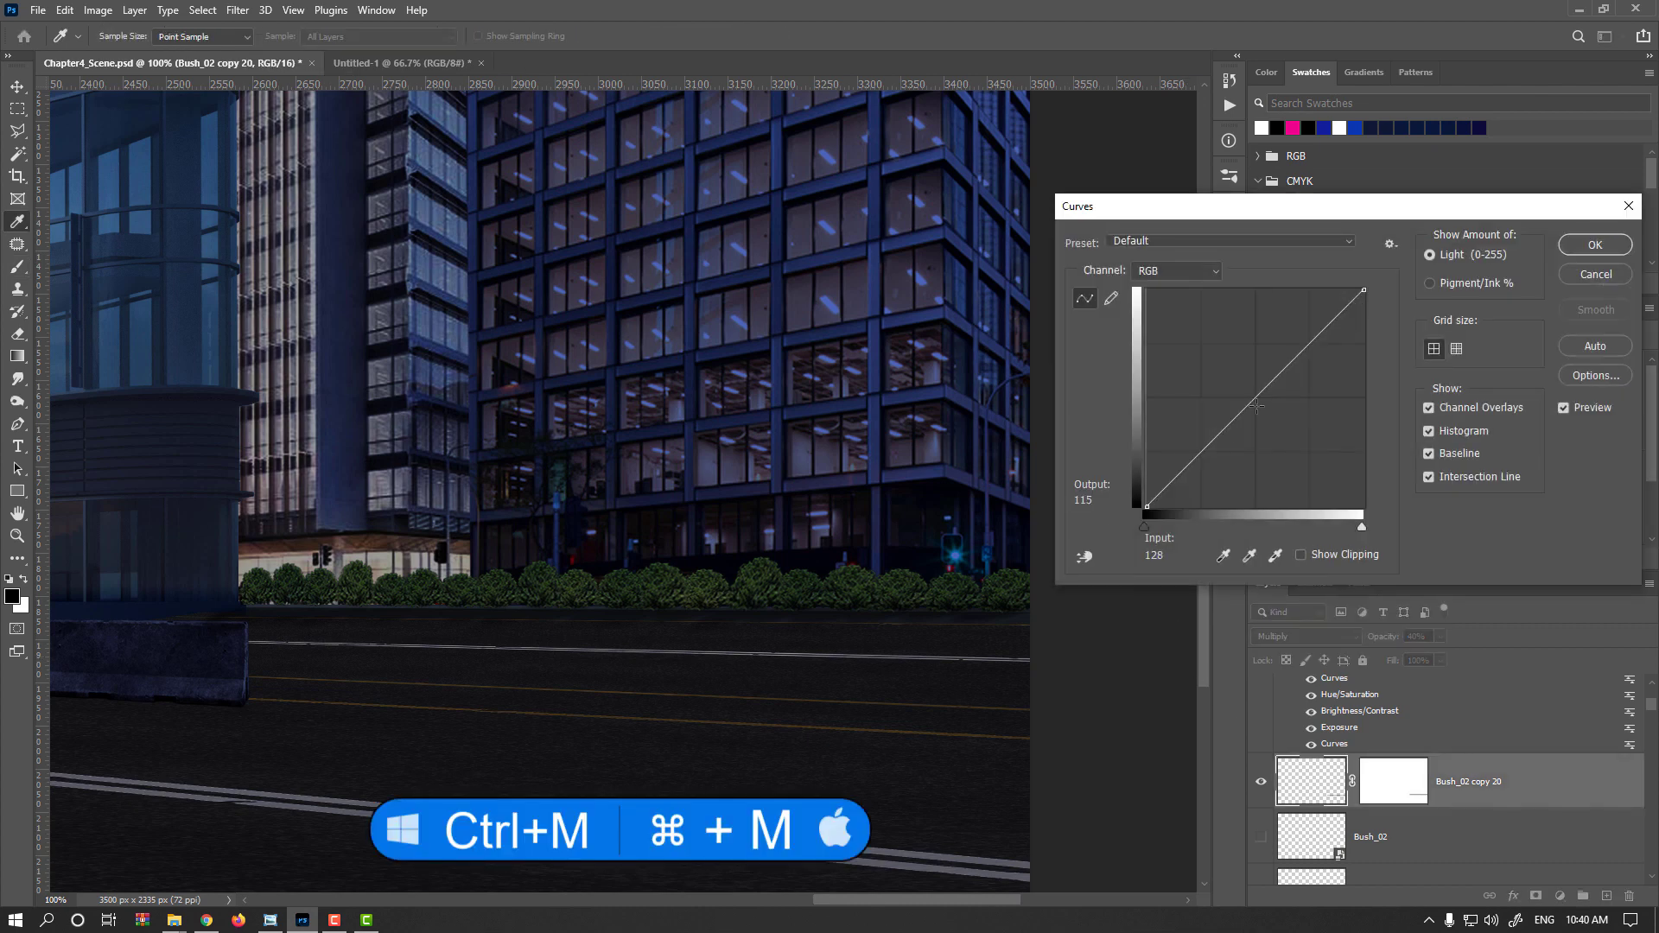
left_click_drag(1254, 399, 1273, 416)
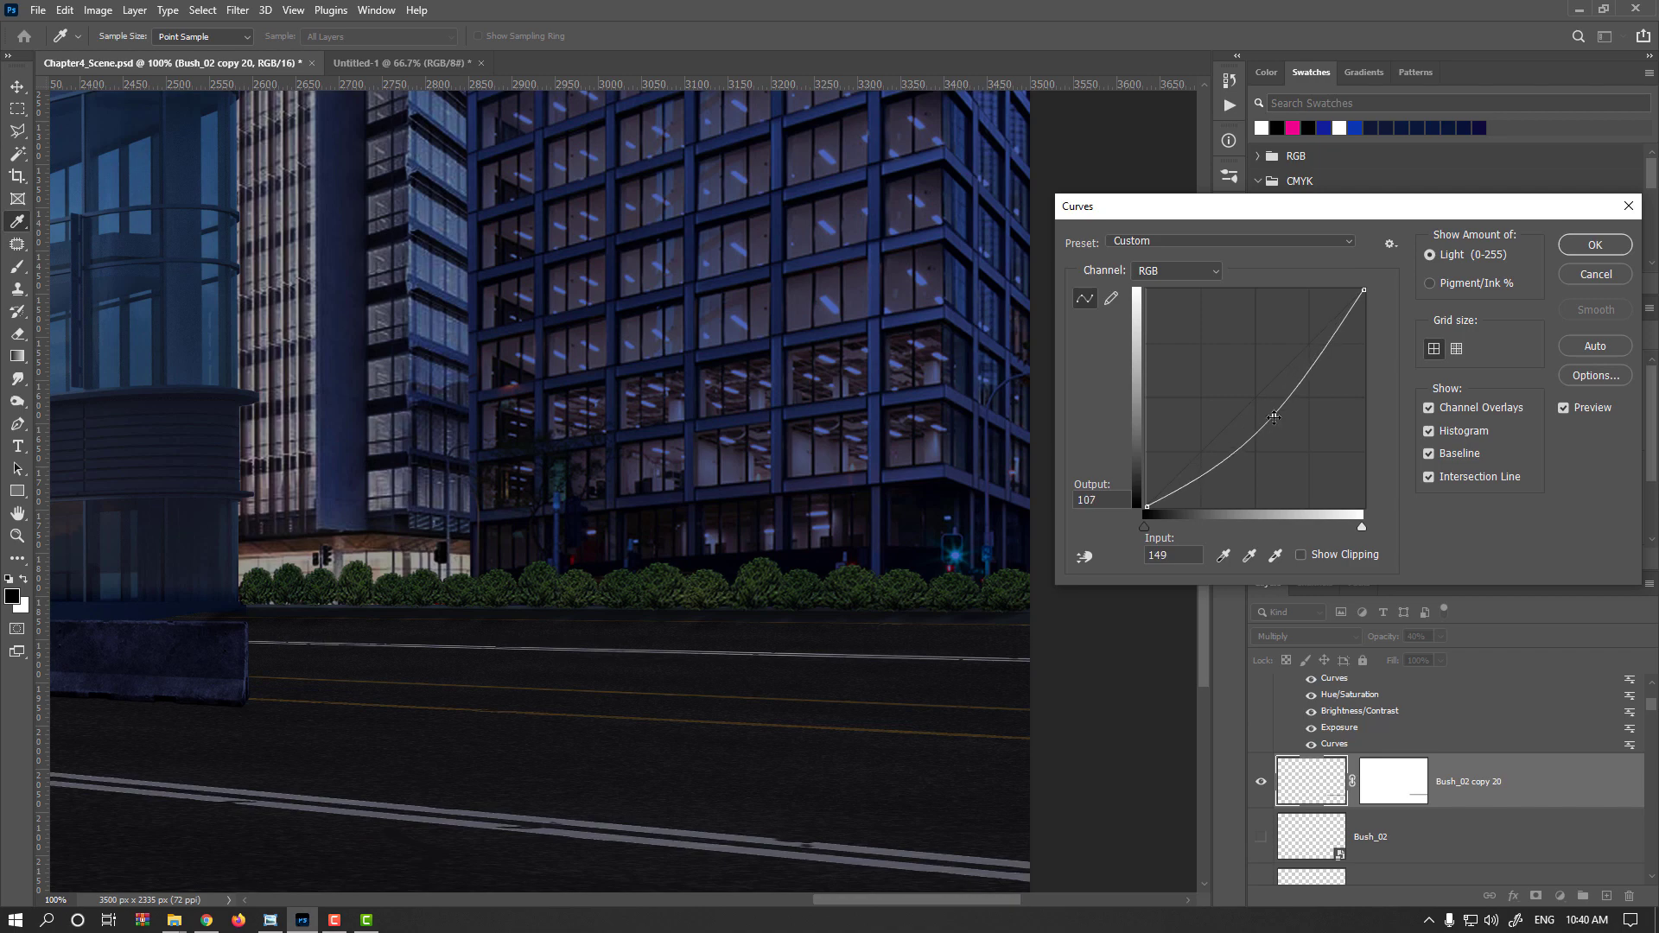
key("Return")
Select the bush row layer and toggle its visibility to compare the scene with and without it
key("v")
left_click_drag(999, 576, 953, 698)
left_click(963, 692, "ctrl")
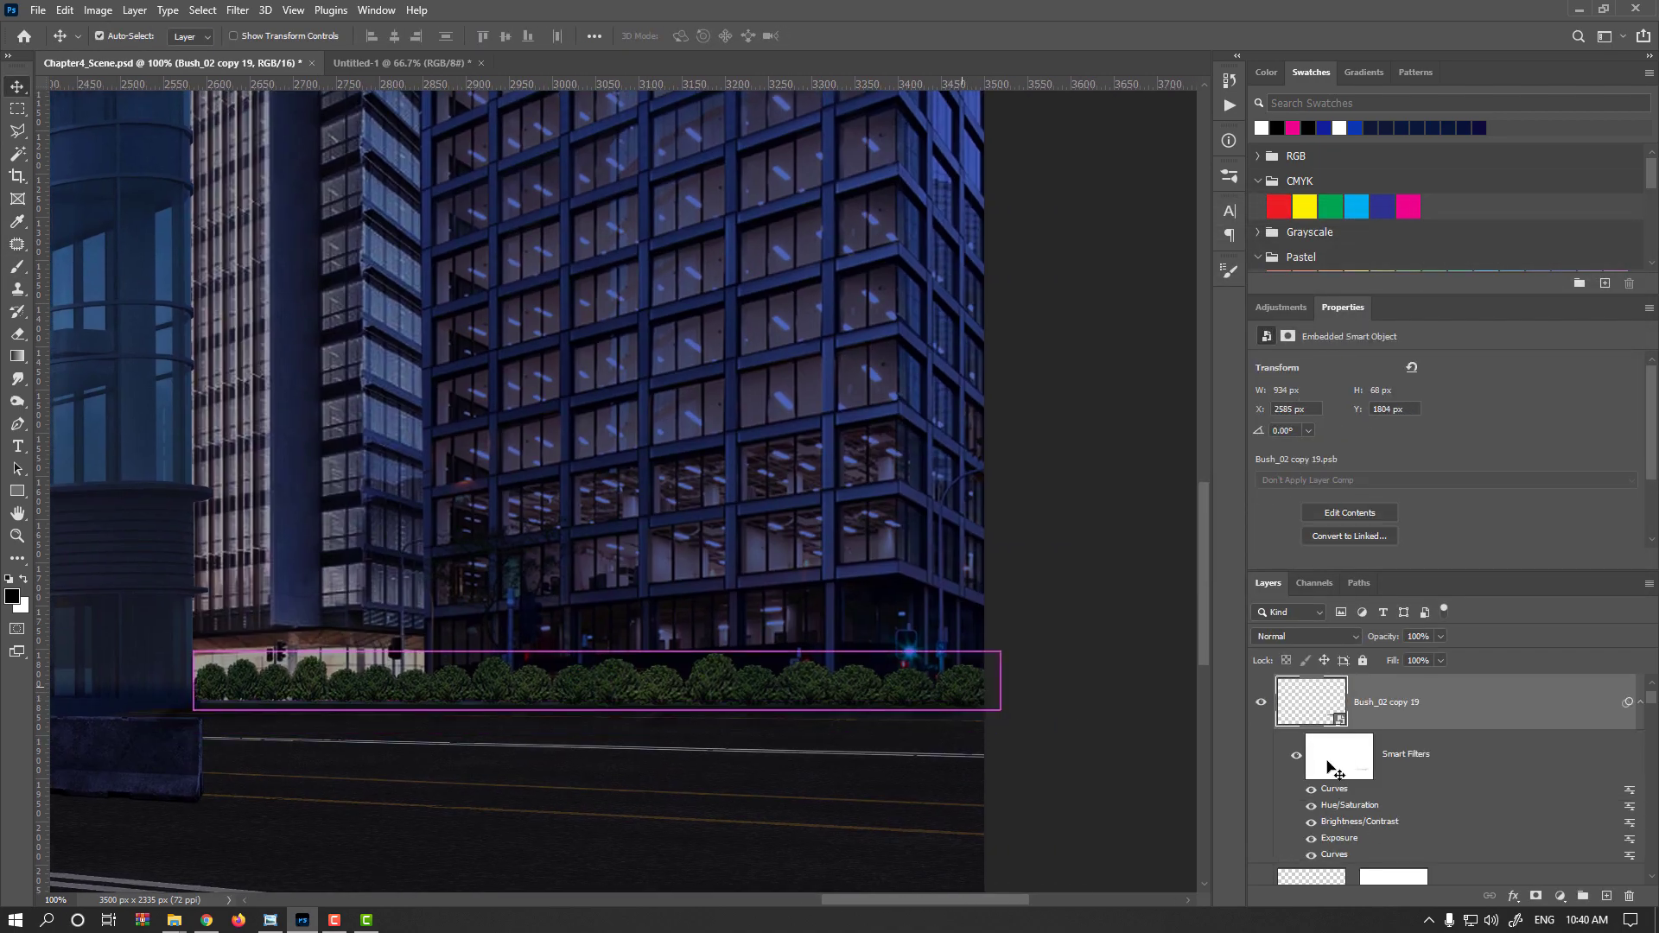
scroll(1317, 737, "down", 3)
scroll(1313, 749, "up", 4)
left_click(1261, 703)
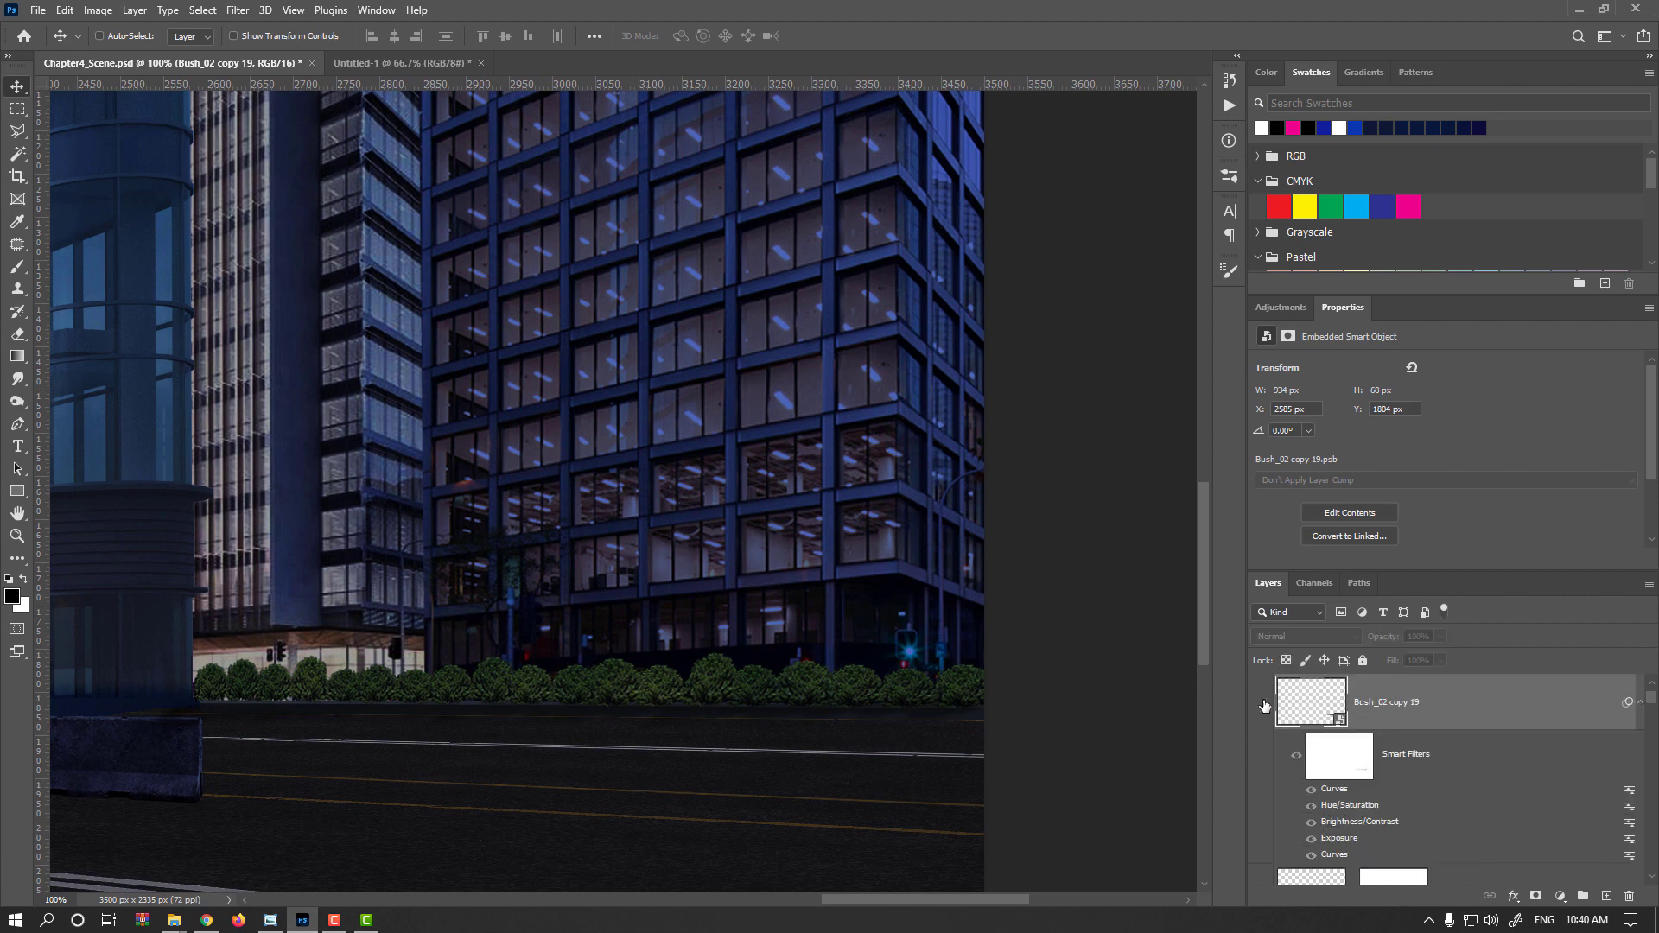
left_click(1261, 703)
Free-transform the bush row, stretching it to about 102% width and 133% height
key("ctrl+t")
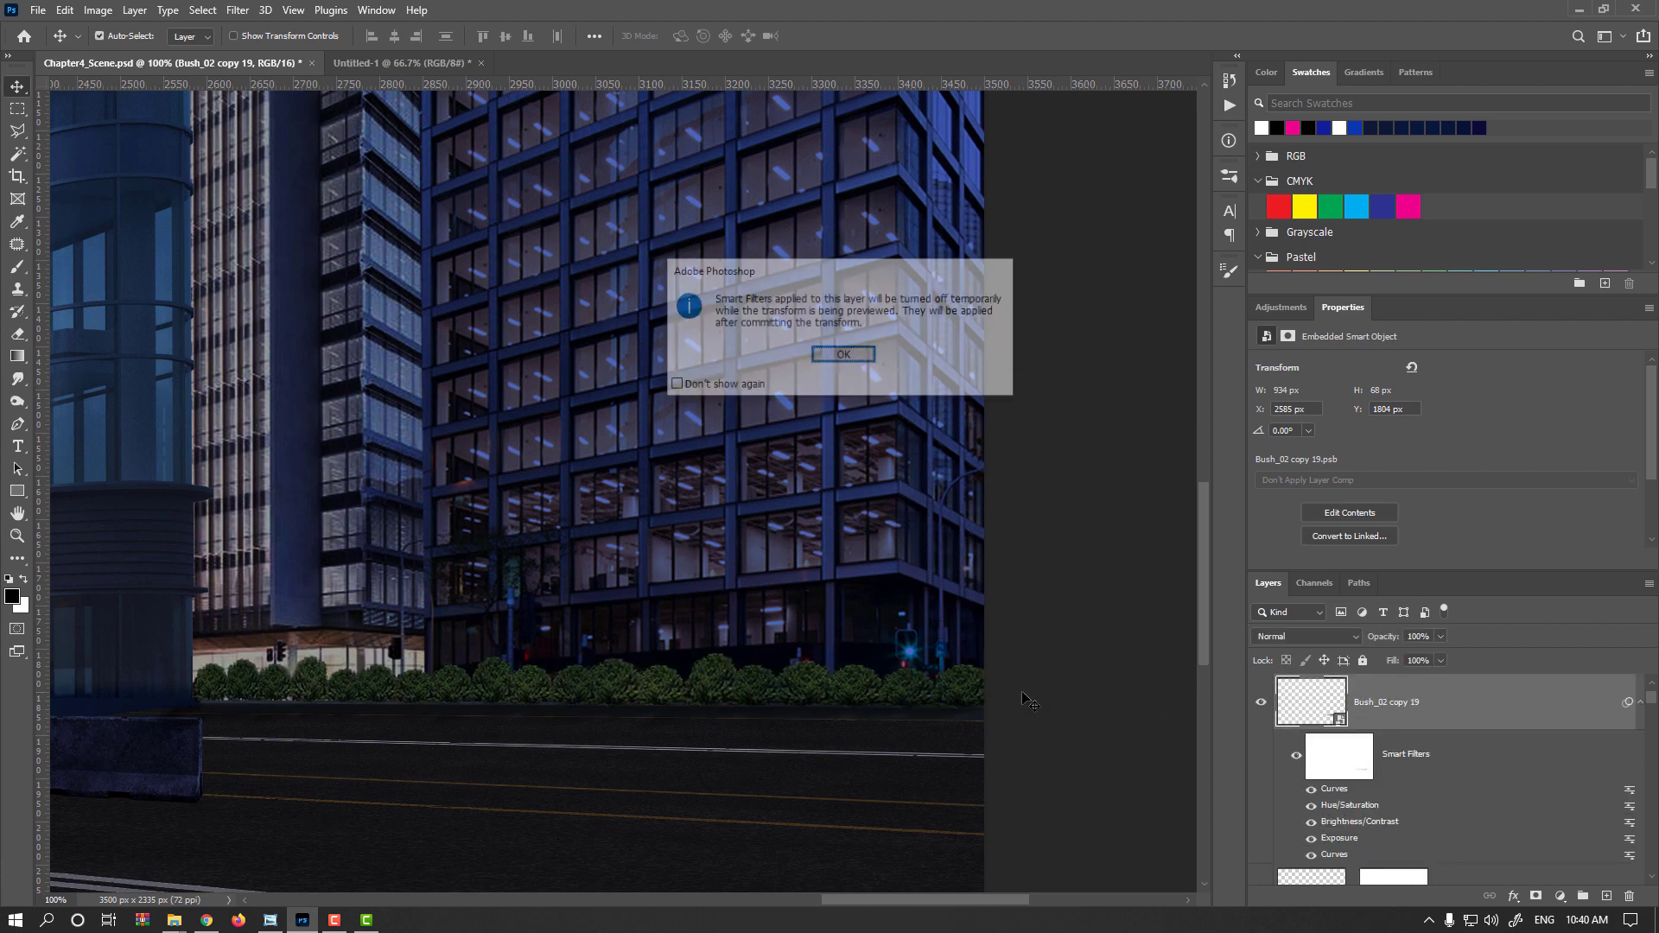
key("Return")
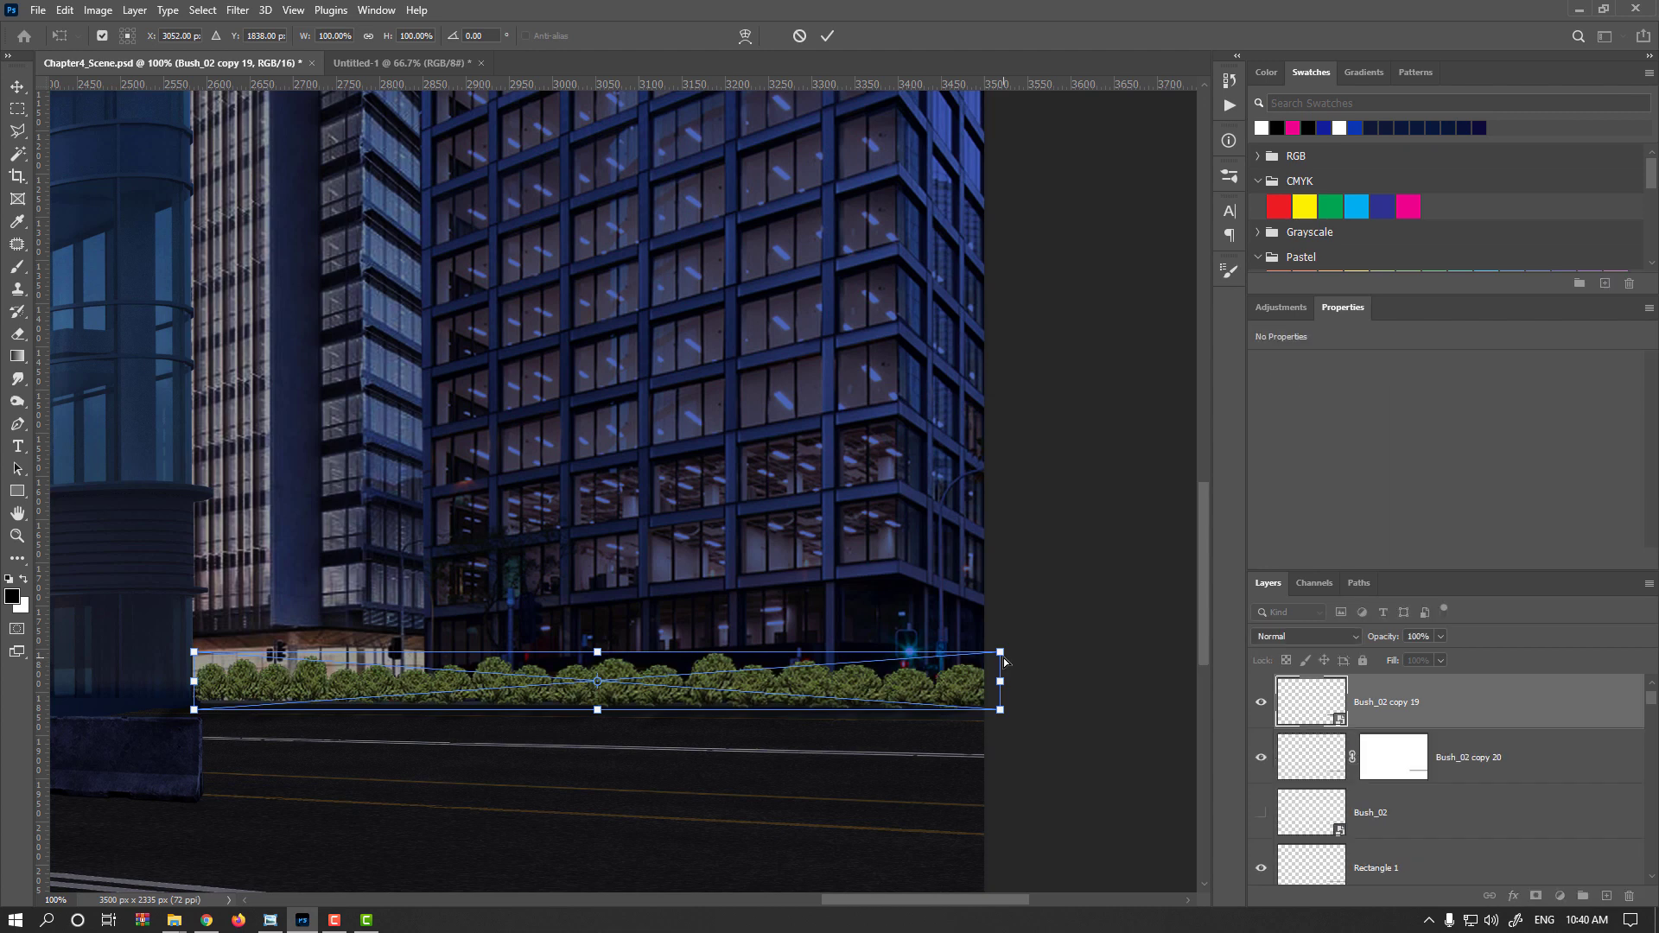
mouse_move(1002, 662)
left_mouse_down()
mouse_move(1001, 633)
mouse_move(1020, 670)
left_mouse_up()
key("Return")
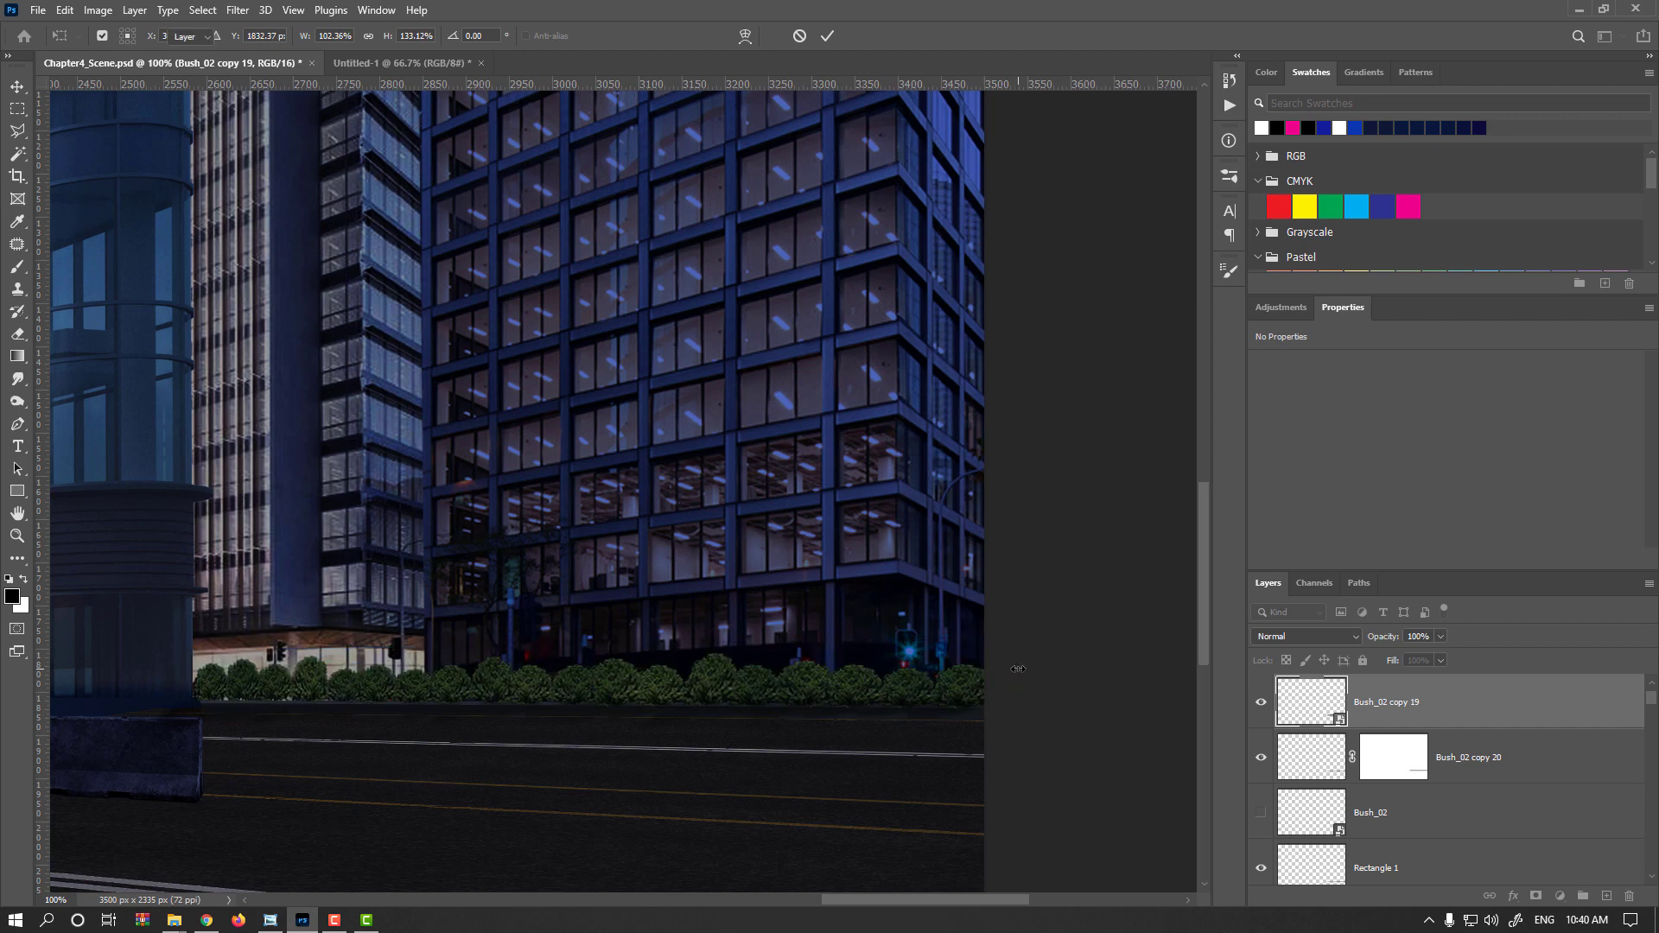